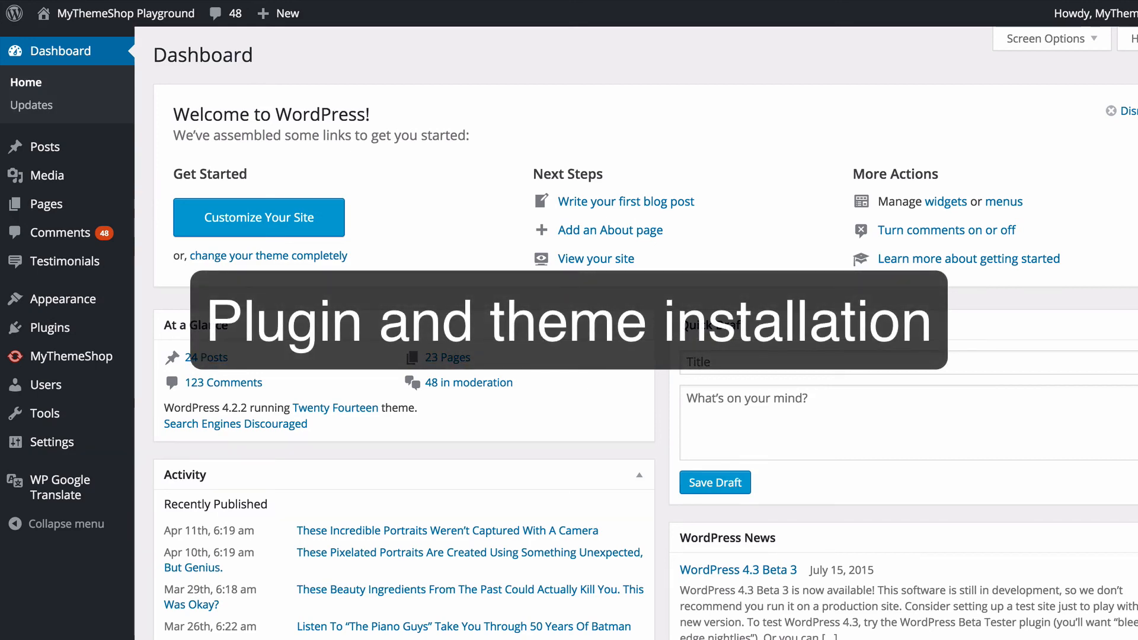
# - Search the plugin directory for woocommerce, and install and activate the WooCommerce - excelling eCommerce plugin
pyautogui.moveTo(70, 332)
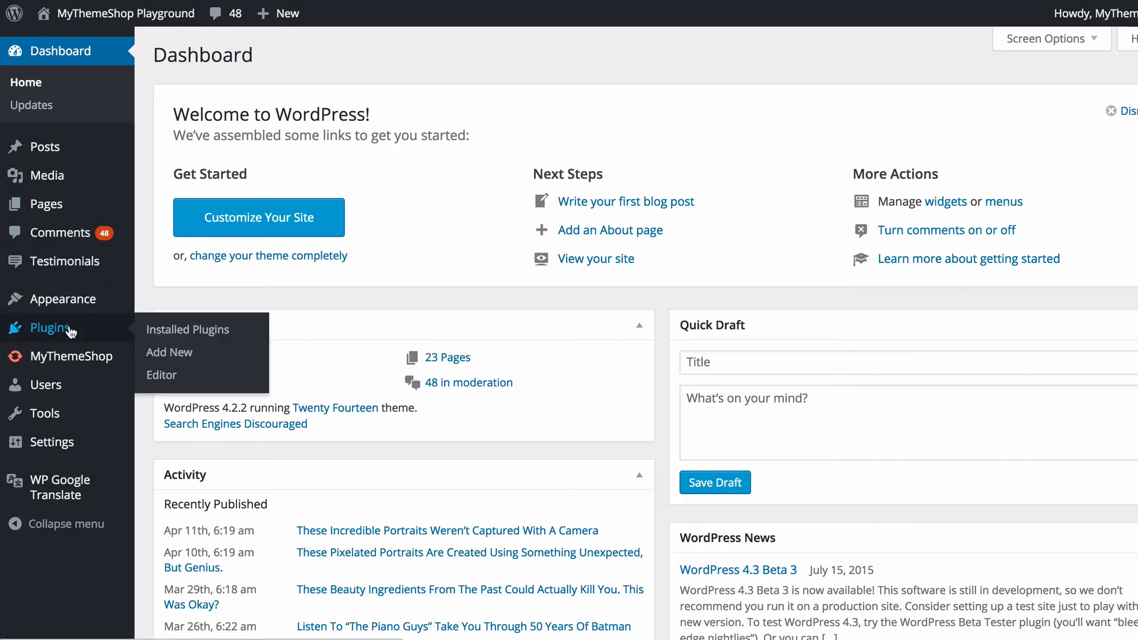
pyautogui.click(173, 355)
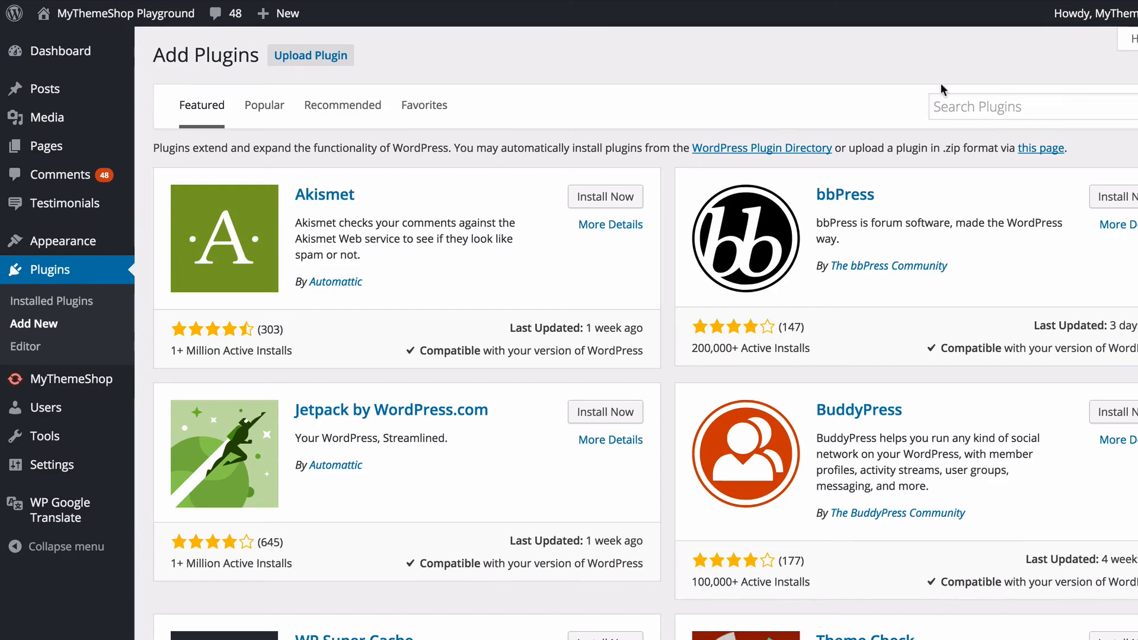
pyautogui.click(952, 107)
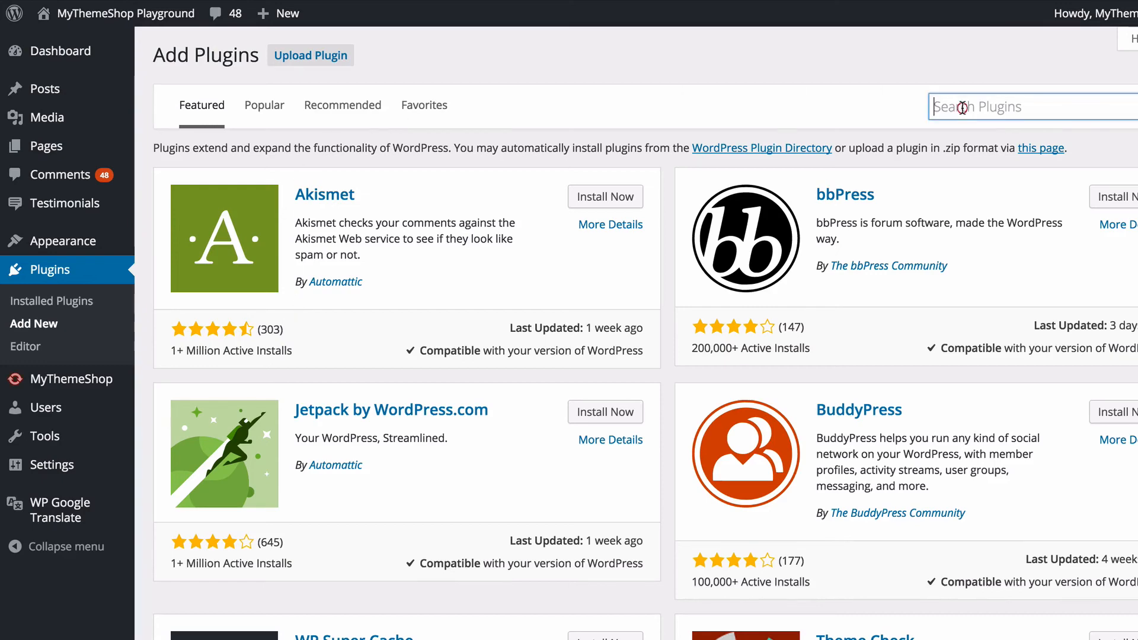
pyautogui.write('jw')
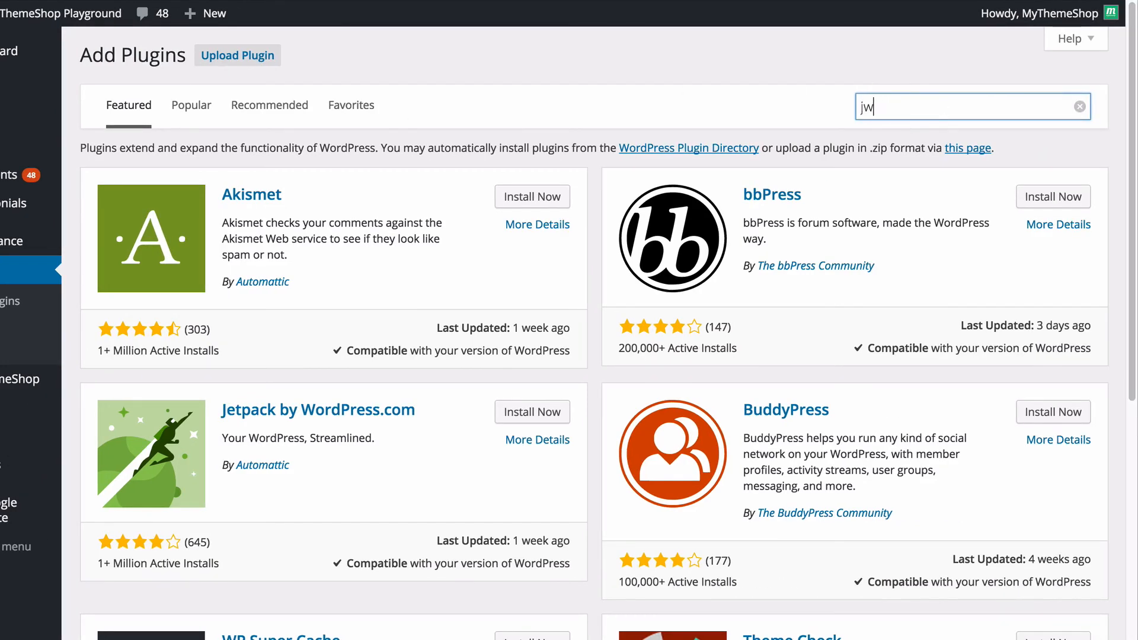
pyautogui.press('BackSpace')
pyautogui.press('BackSpace')
pyautogui.write('woocomm')
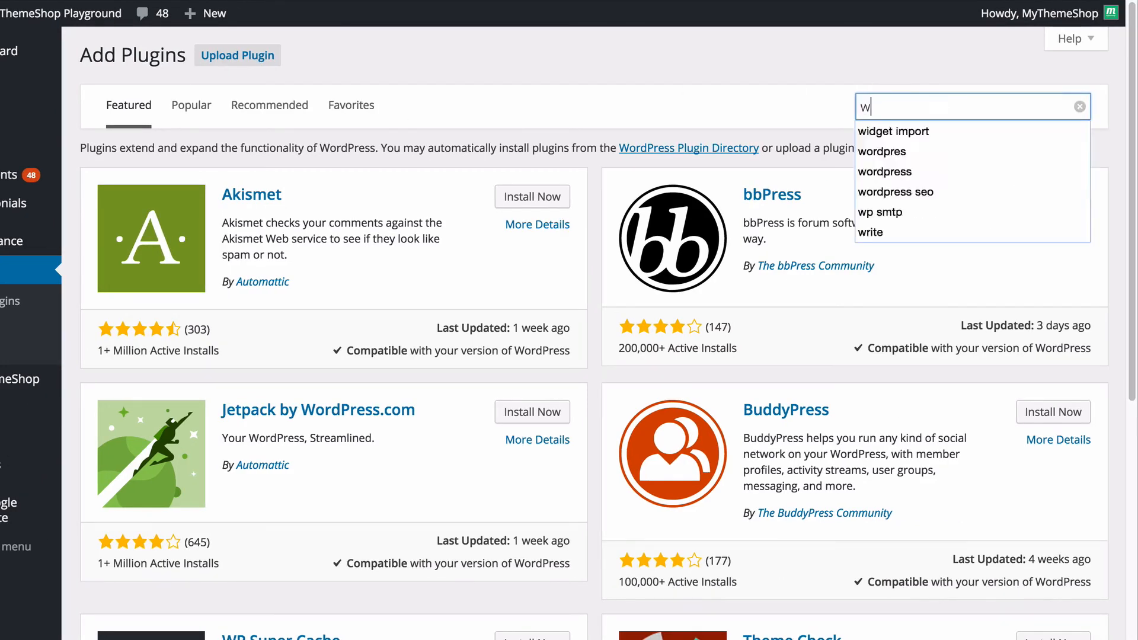
pyautogui.write('erce')
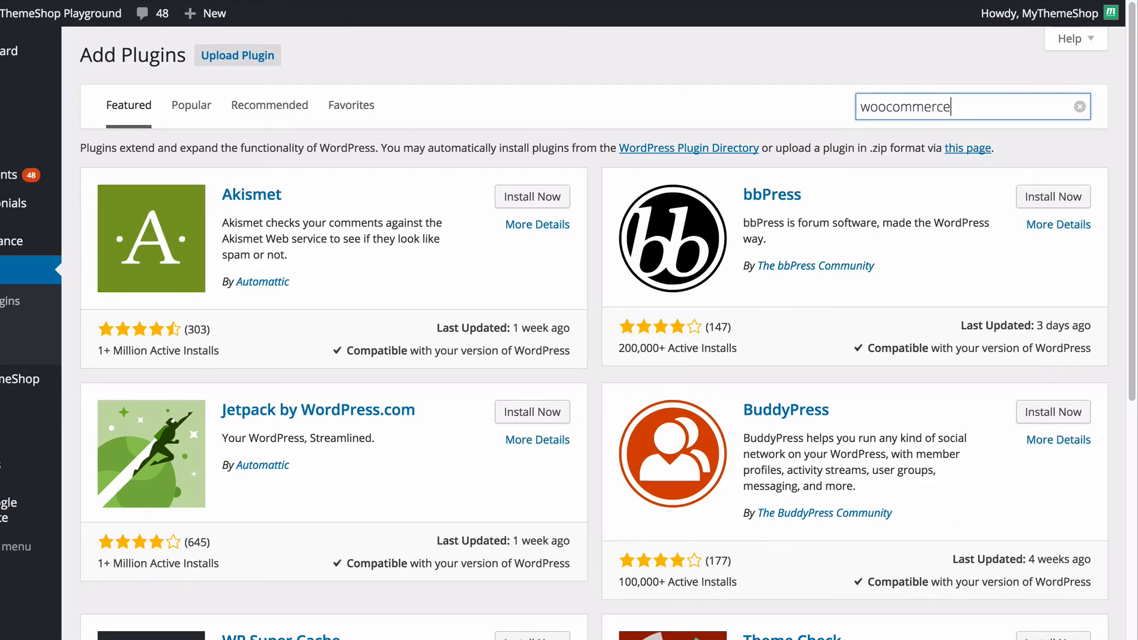
pyautogui.press('Return')
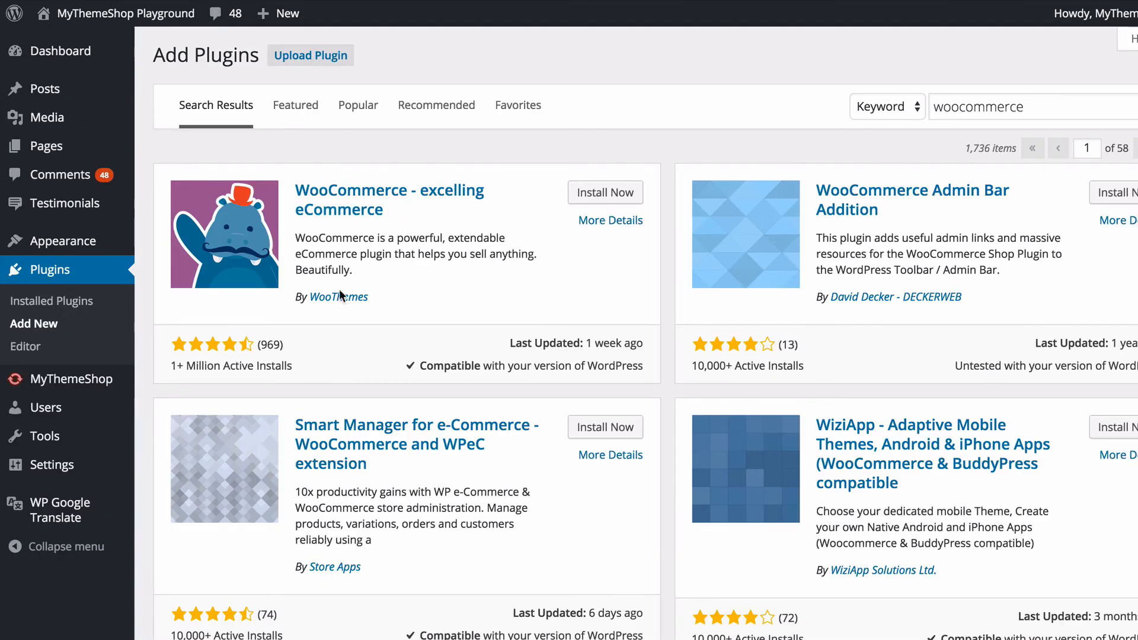
pyautogui.click(591, 193)
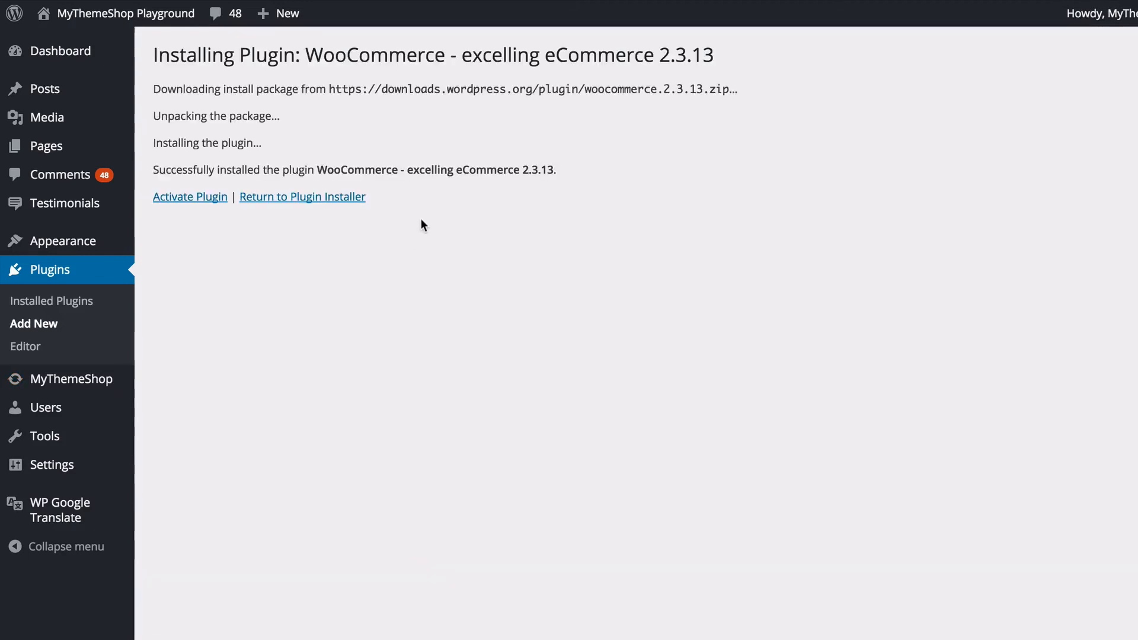
pyautogui.click(202, 199)
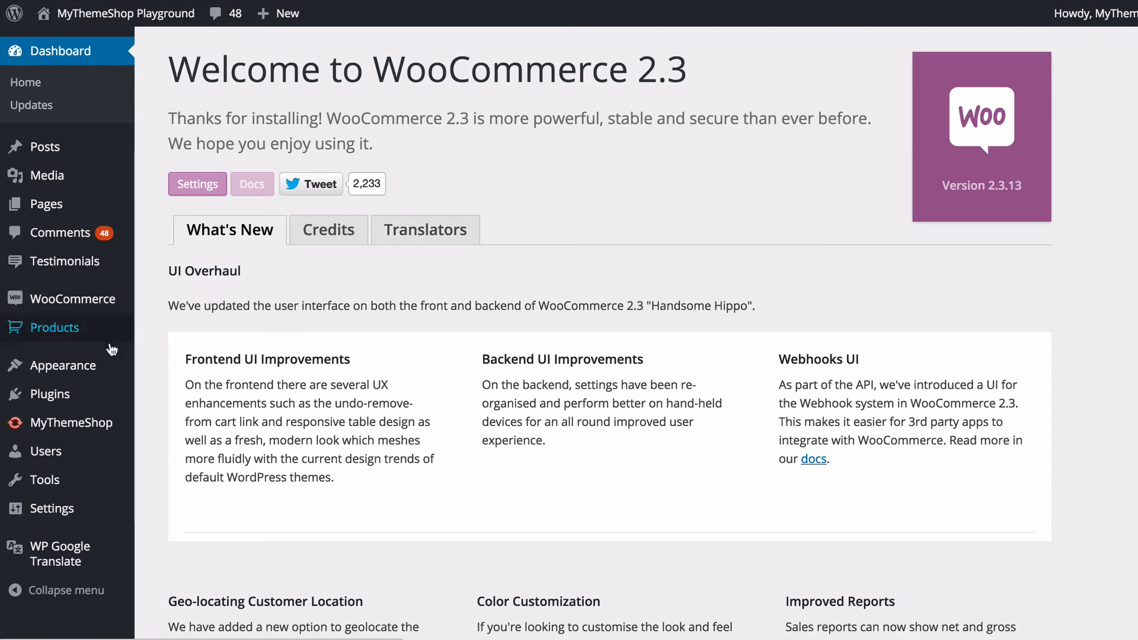
# - Install a new theme from the uploaded file mts_ecommerce.zip and activate it
pyautogui.moveTo(83, 367)
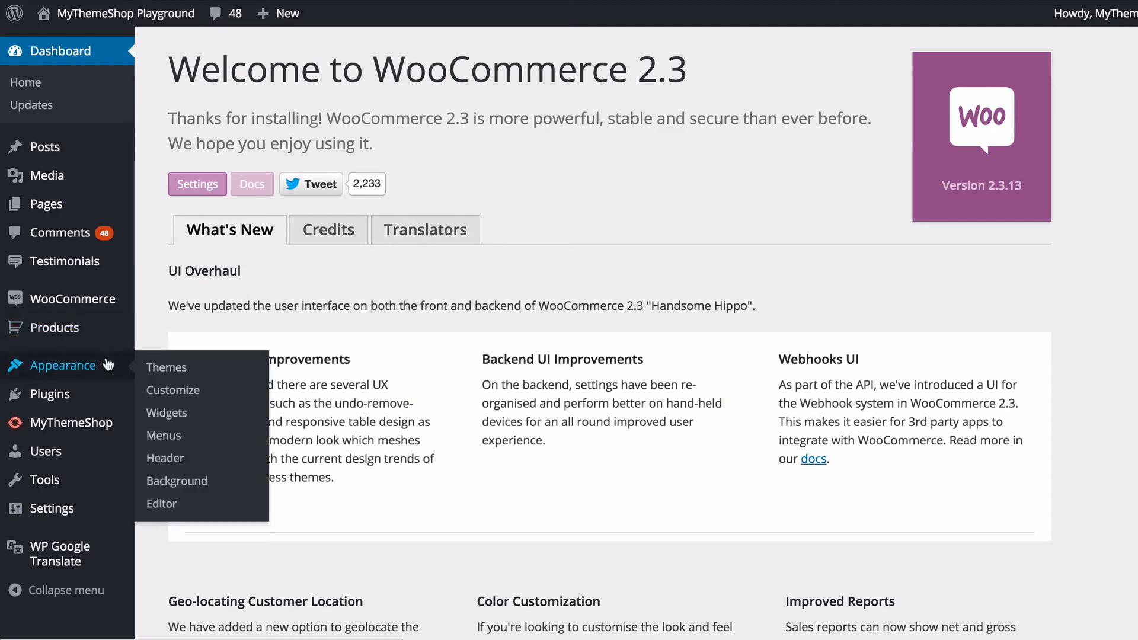
pyautogui.click(151, 374)
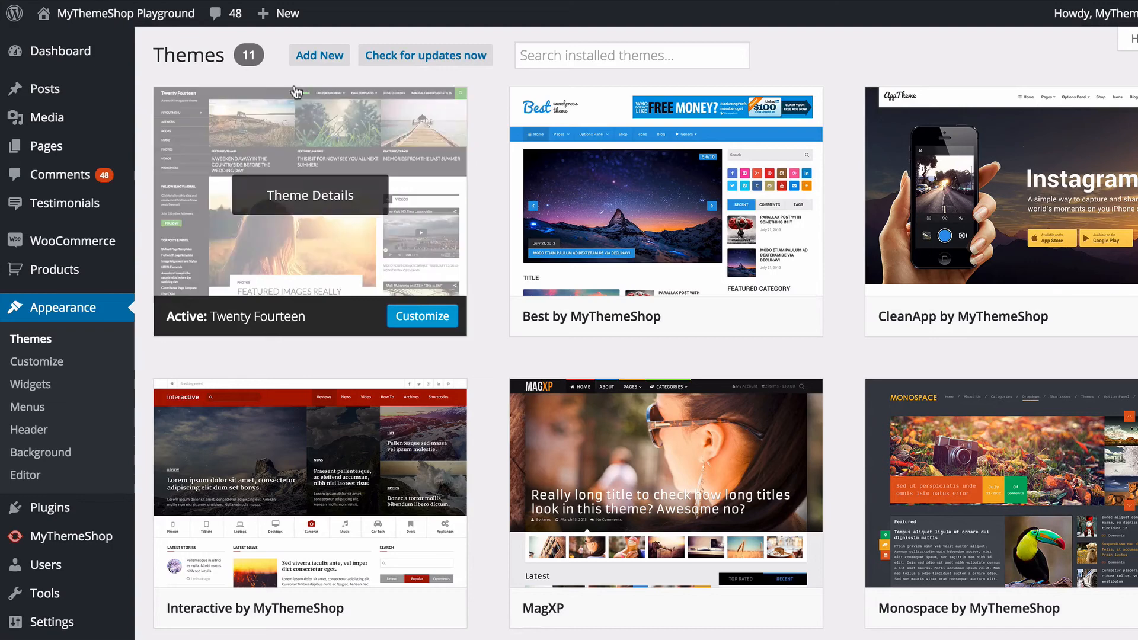
pyautogui.click(318, 59)
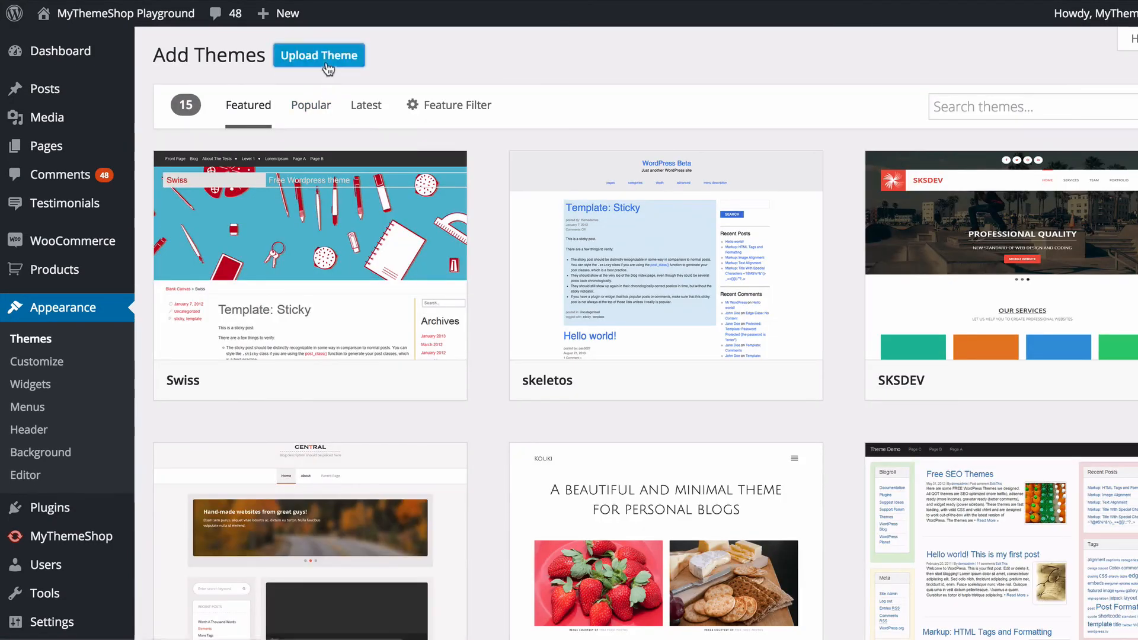
pyautogui.click(335, 60)
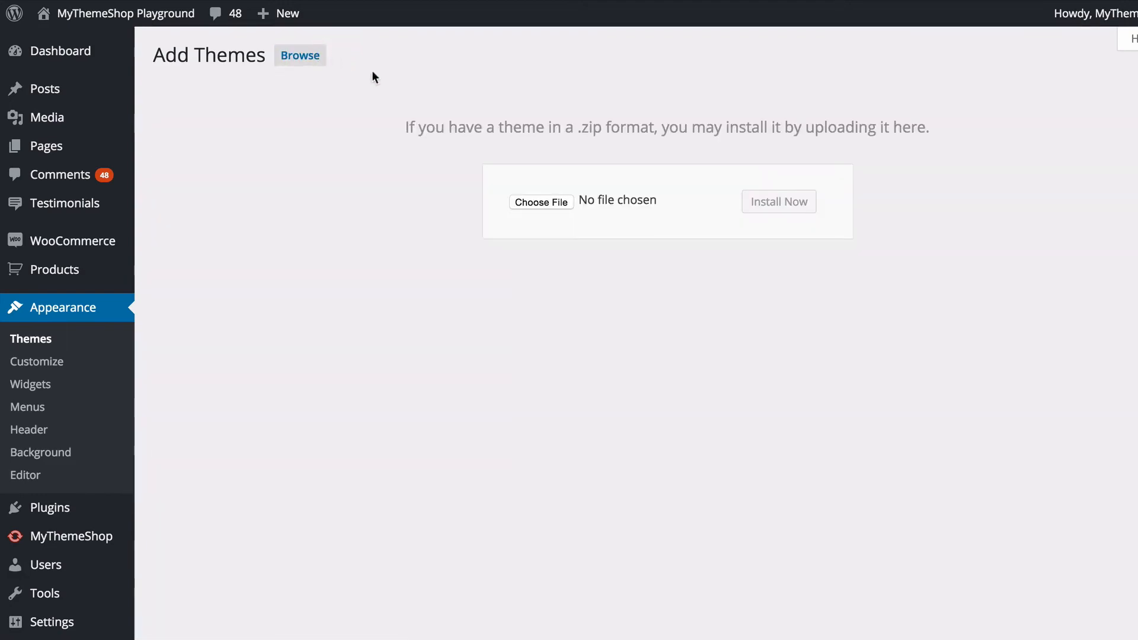
pyautogui.click(537, 203)
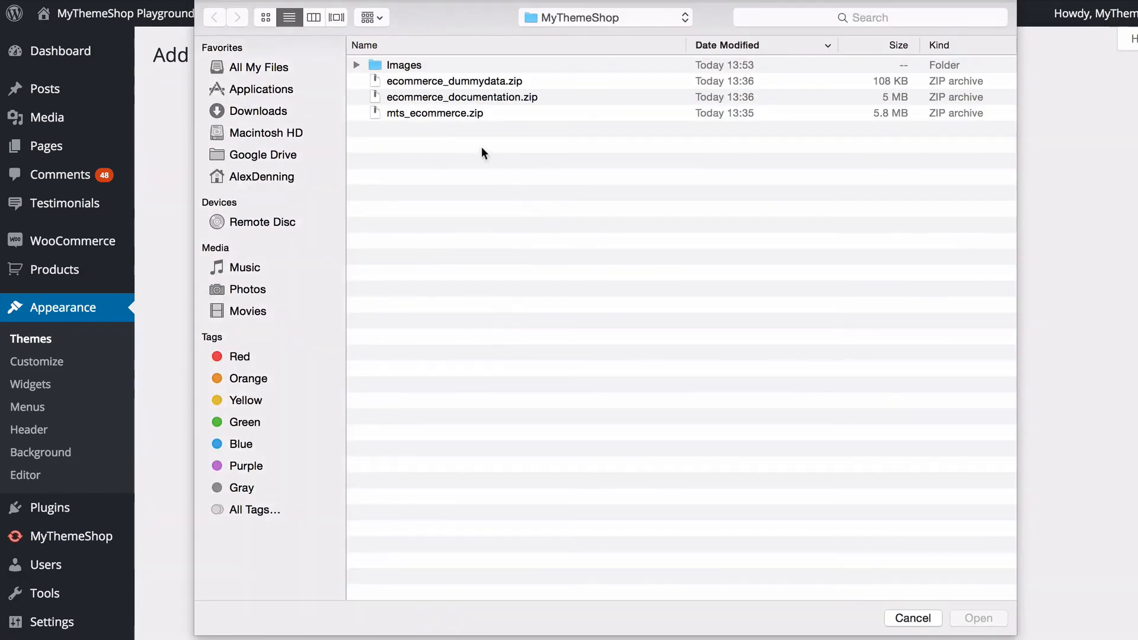
pyautogui.click(439, 113)
pyautogui.click(972, 616)
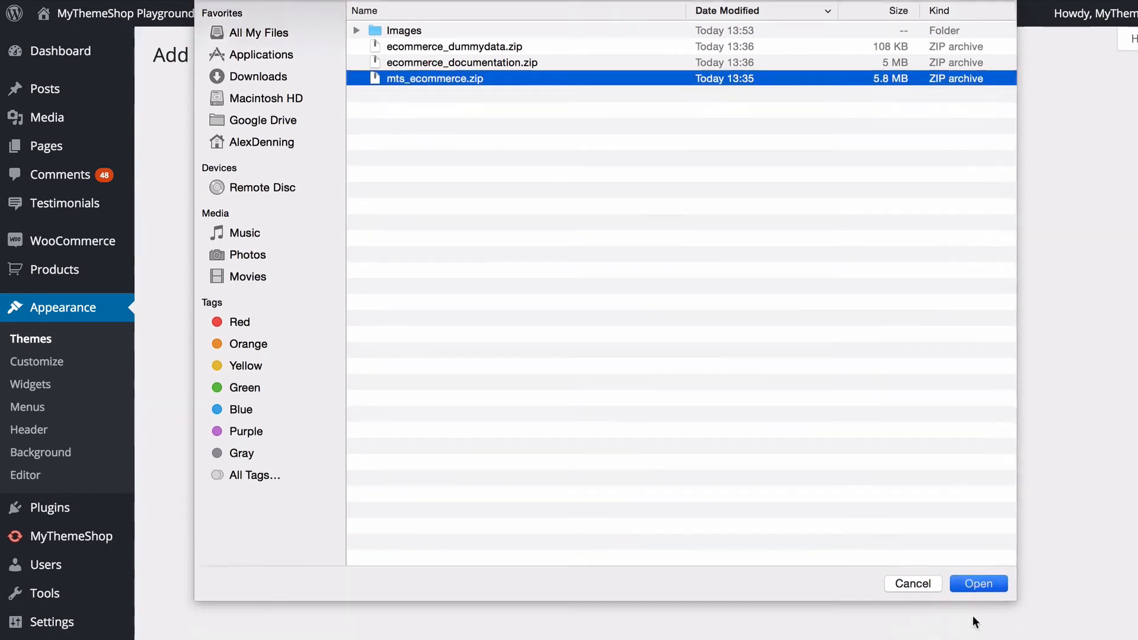
pyautogui.click(788, 203)
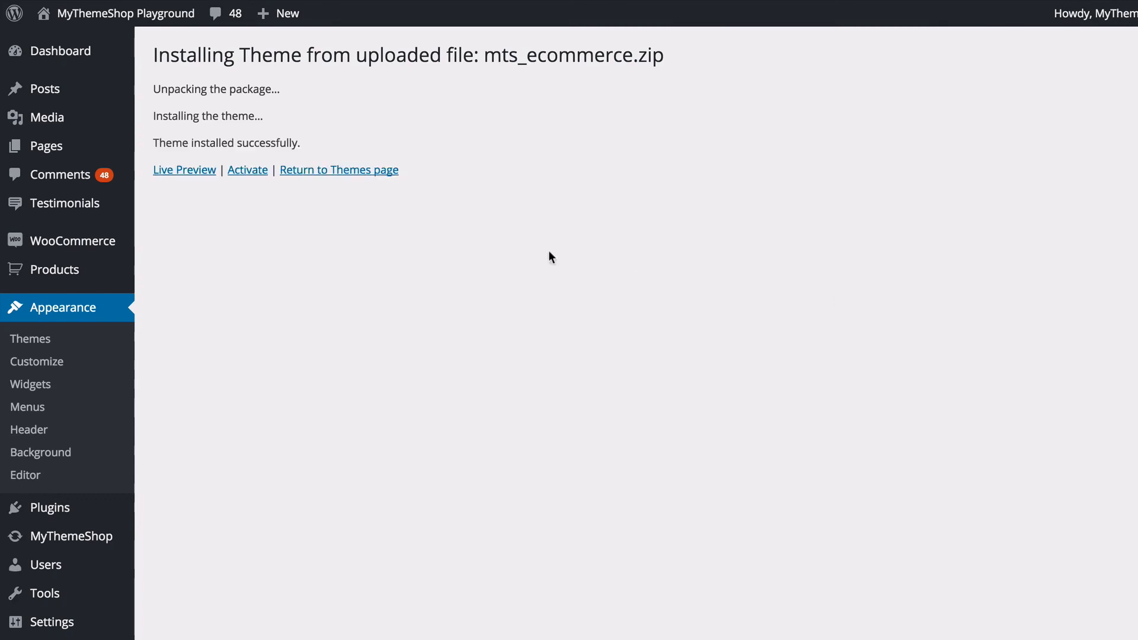
pyautogui.click(248, 171)
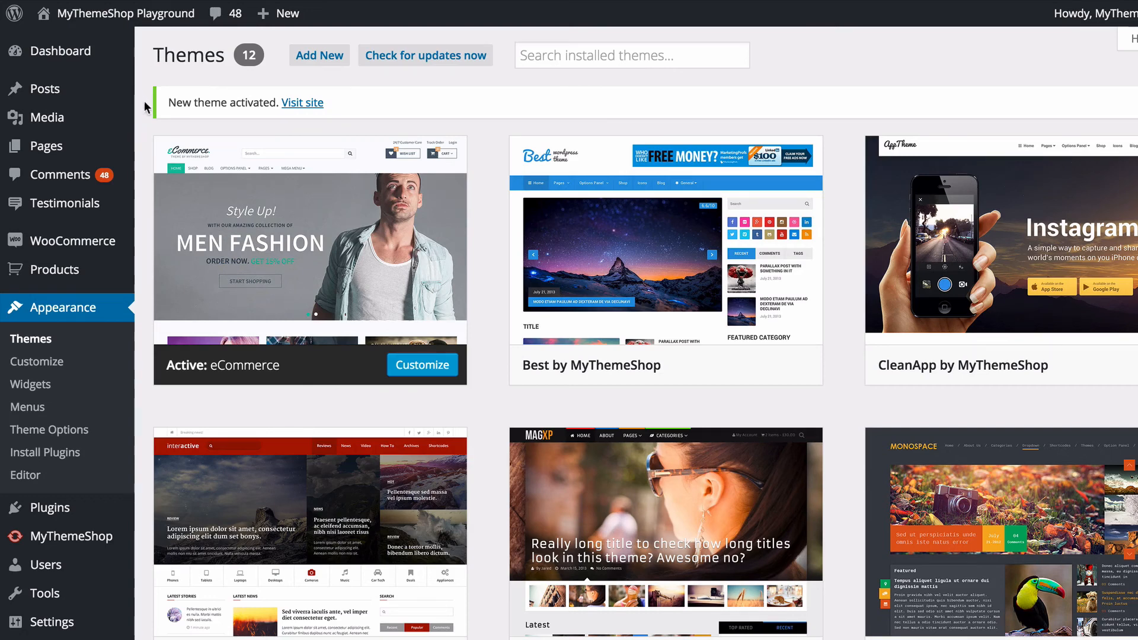
# - Upload blog_dummy_data.xml from the ecommerce_dummydata folder to the WordPress importer
pyautogui.scroll(-1, 152, 127)
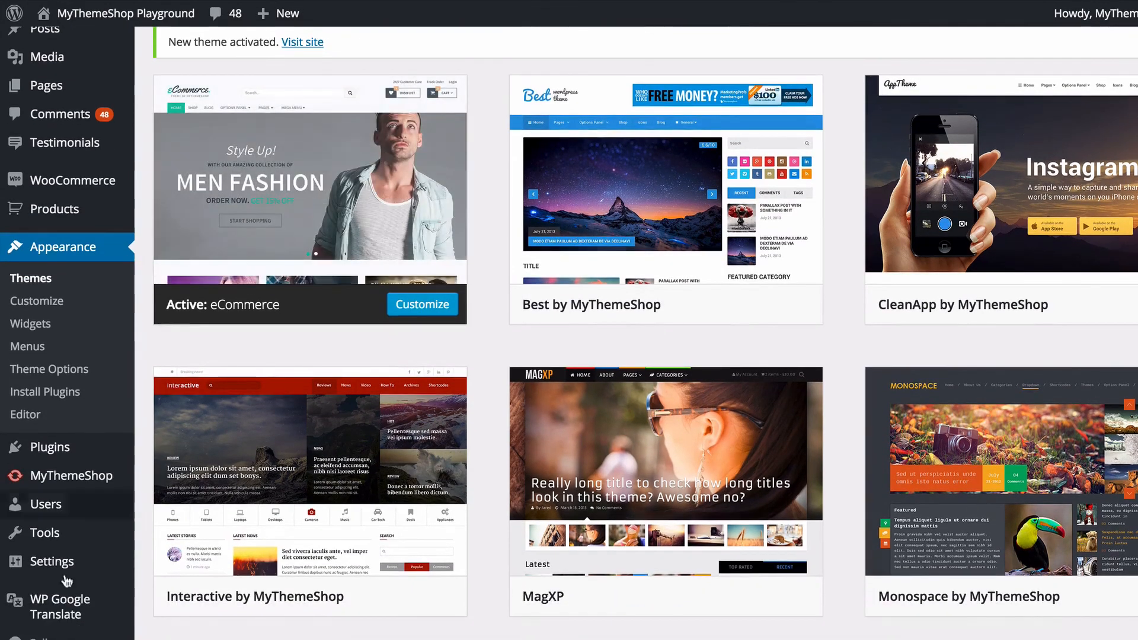
pyautogui.moveTo(62, 535)
pyautogui.click(155, 557)
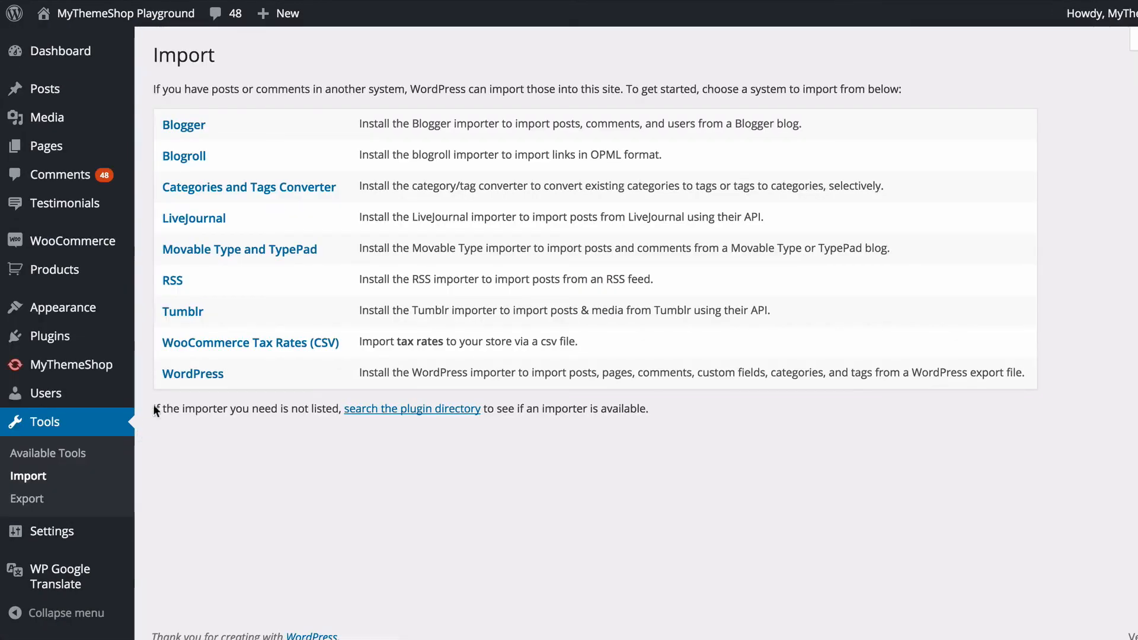
pyautogui.click(172, 379)
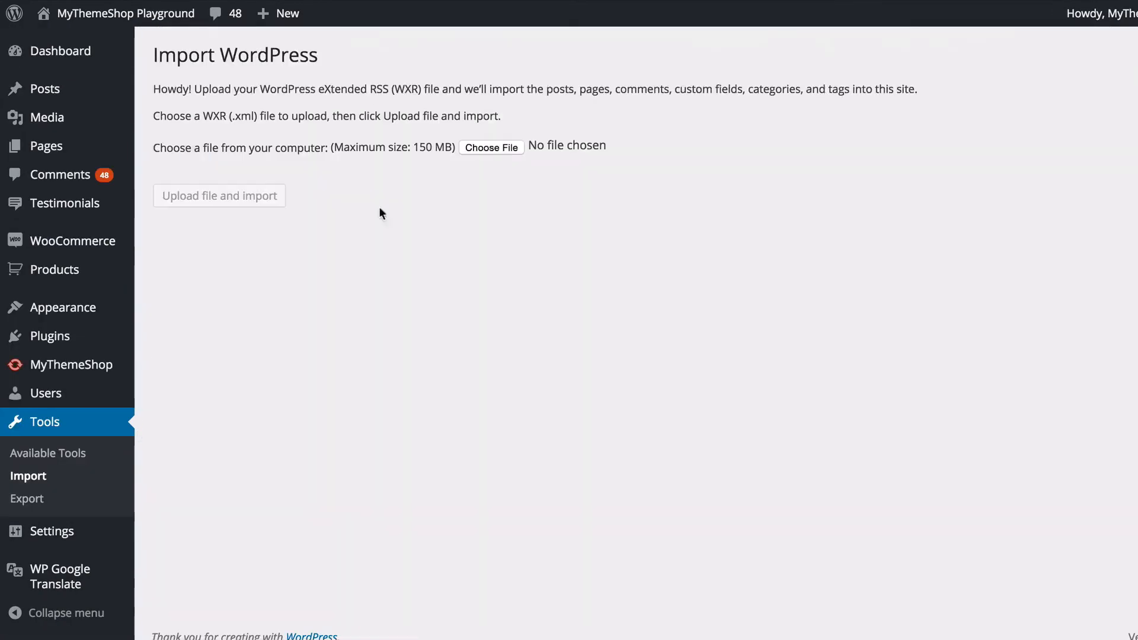
pyautogui.click(488, 148)
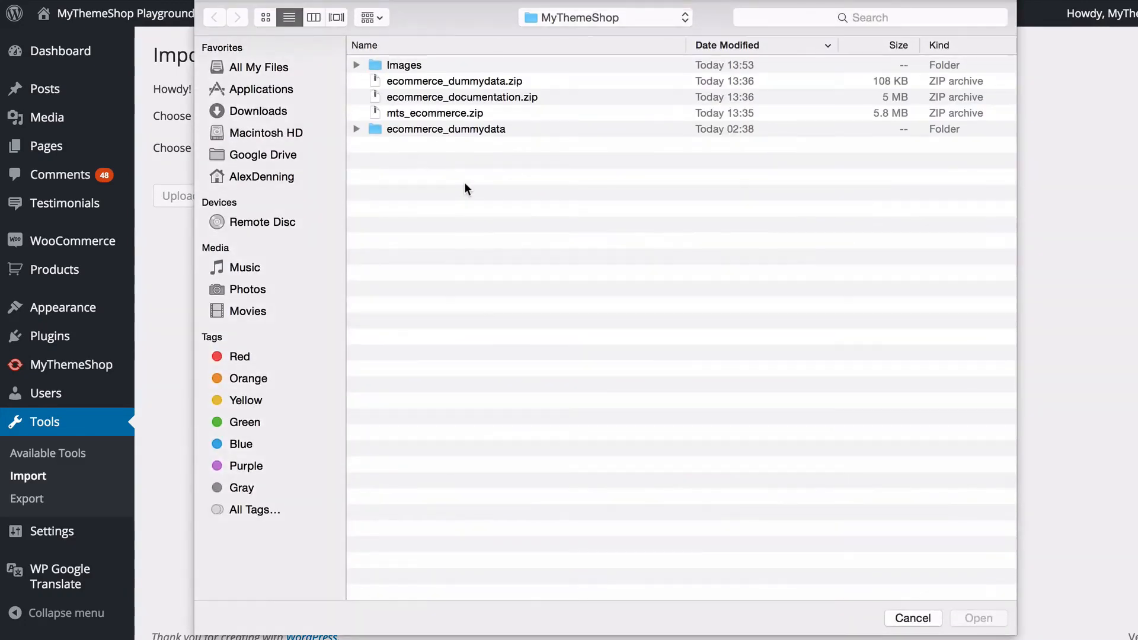
pyautogui.doubleClick(435, 129)
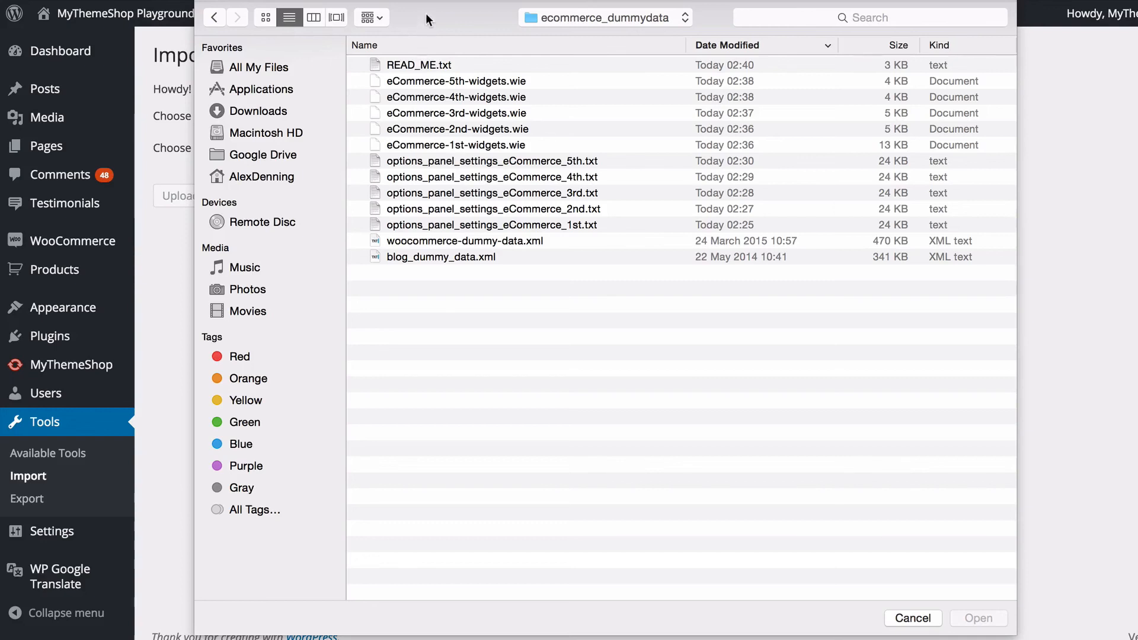
pyautogui.click(405, 256)
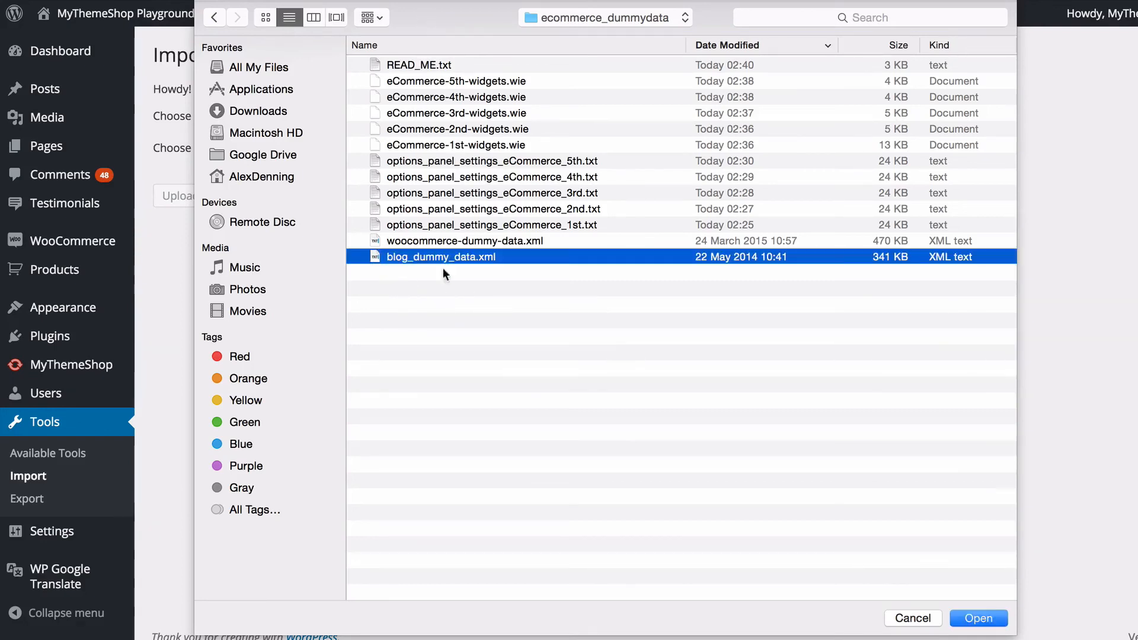
pyautogui.click(979, 617)
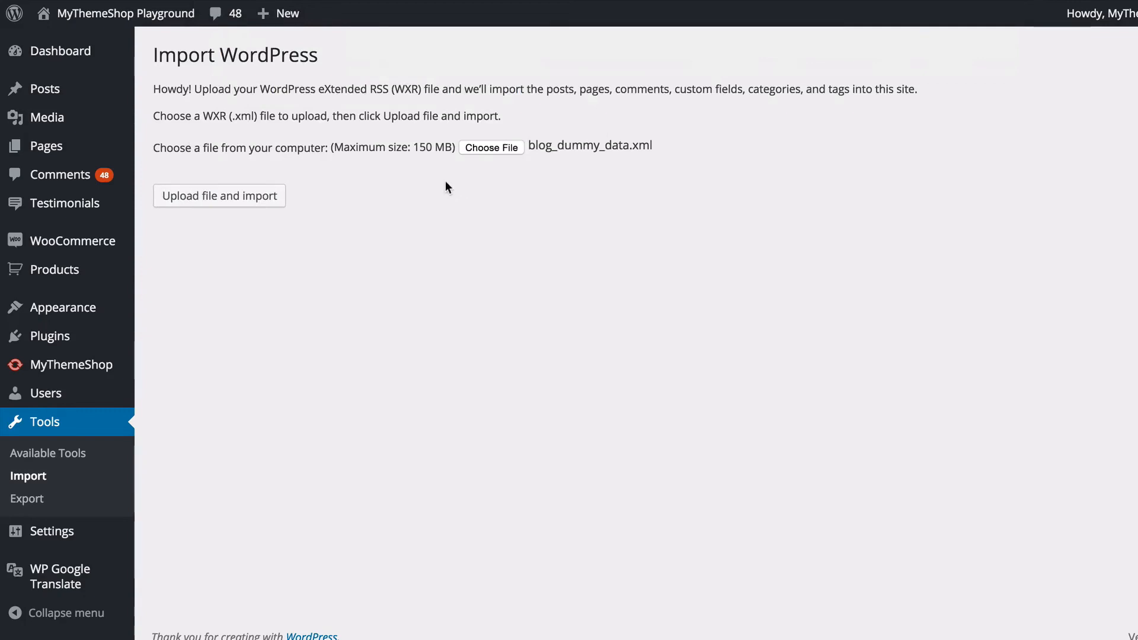
pyautogui.click(238, 199)
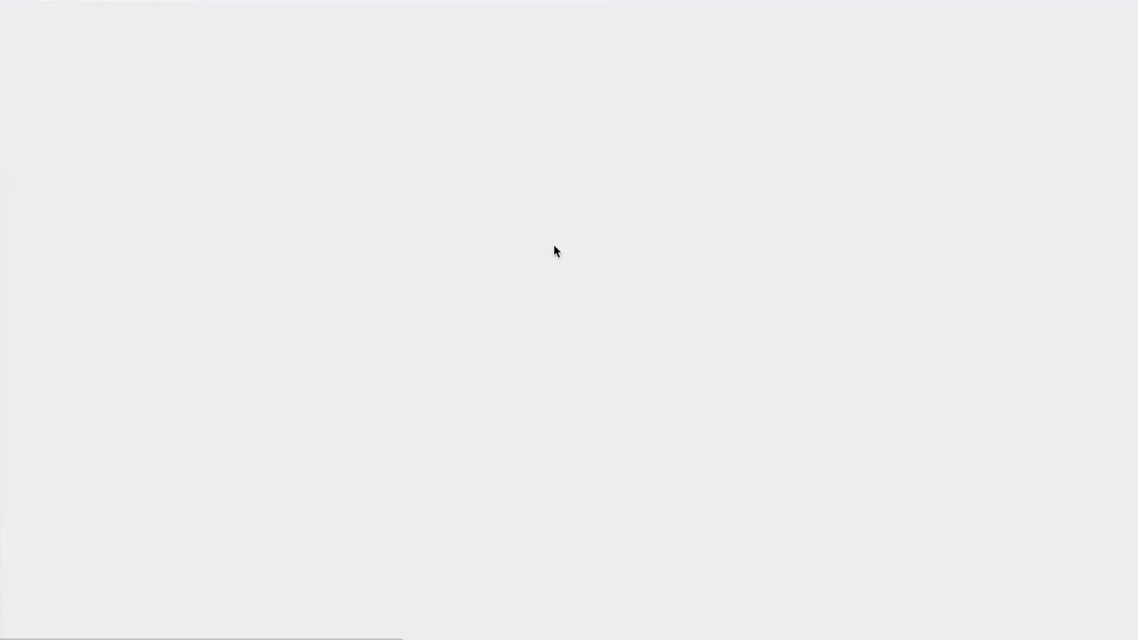
# - Assign the imported blog posts to the existing user MyThemeShop Team and run the import with file attachments downloaded
pyautogui.click(467, 233)
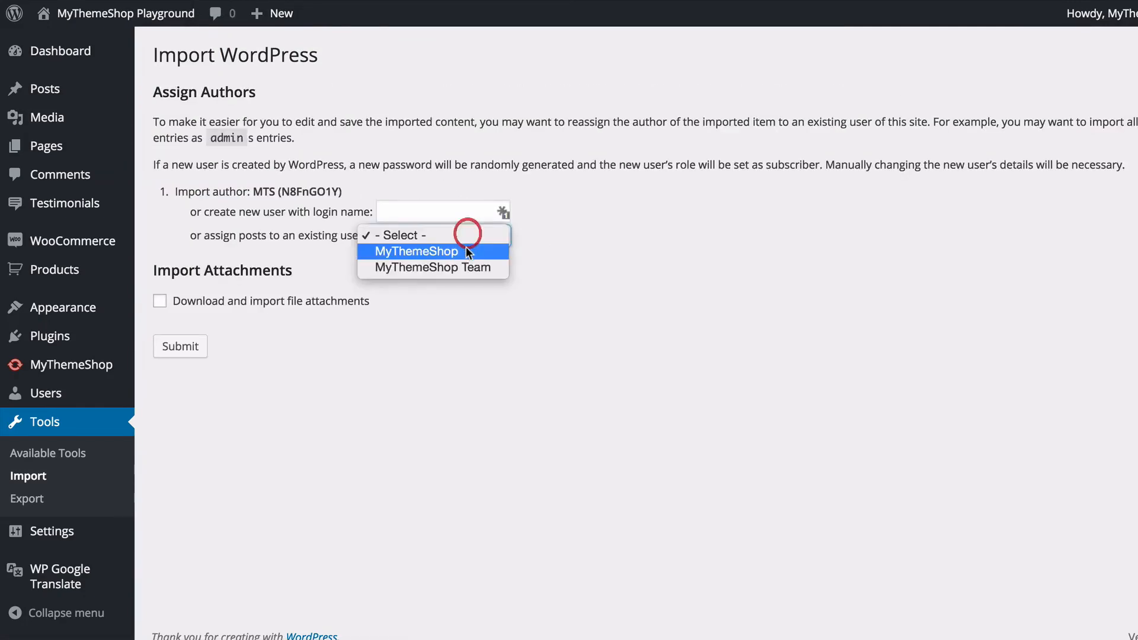
pyautogui.click(466, 268)
pyautogui.click(281, 300)
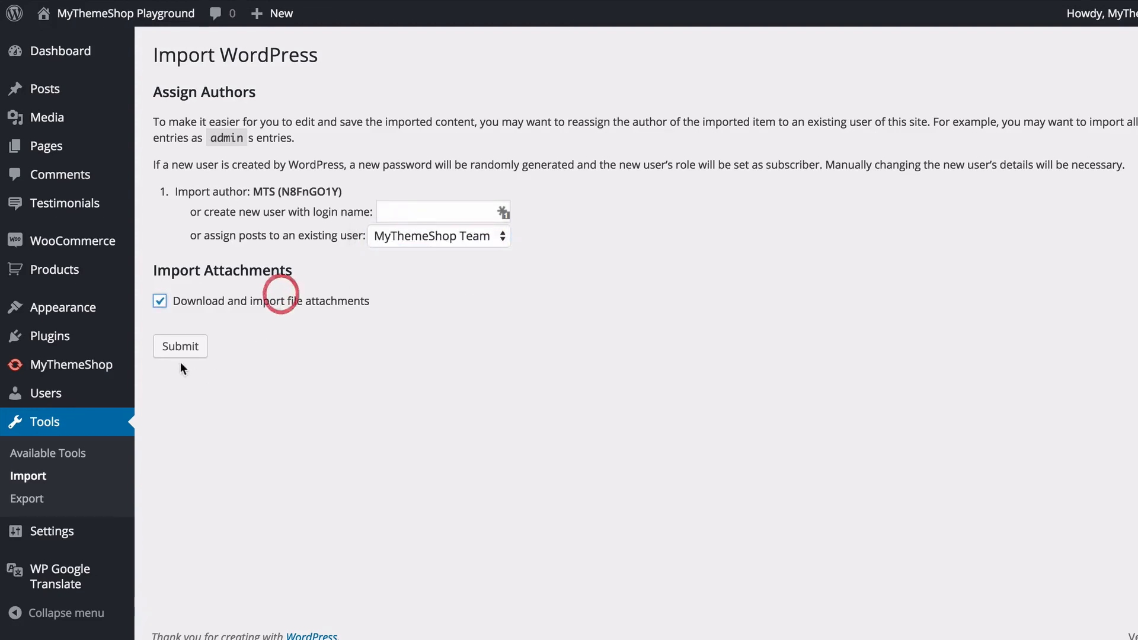
pyautogui.press('Tab')
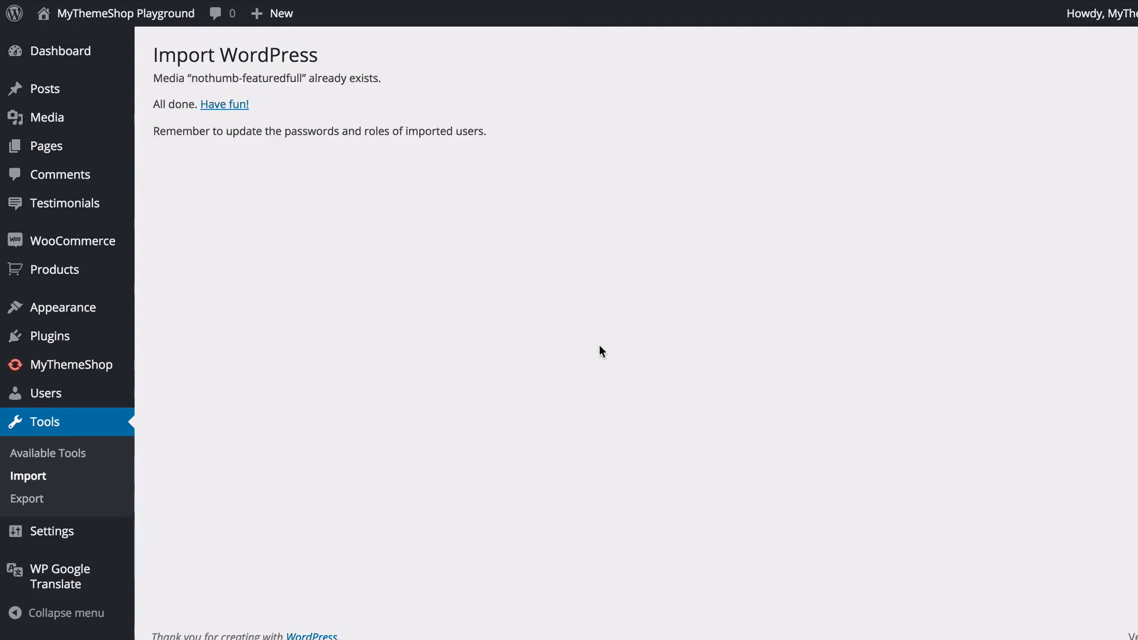
# - Start another WordPress import and upload woocommerce-dummy-data.xml from the ecommerce_dummydata folder
pyautogui.click(36, 477)
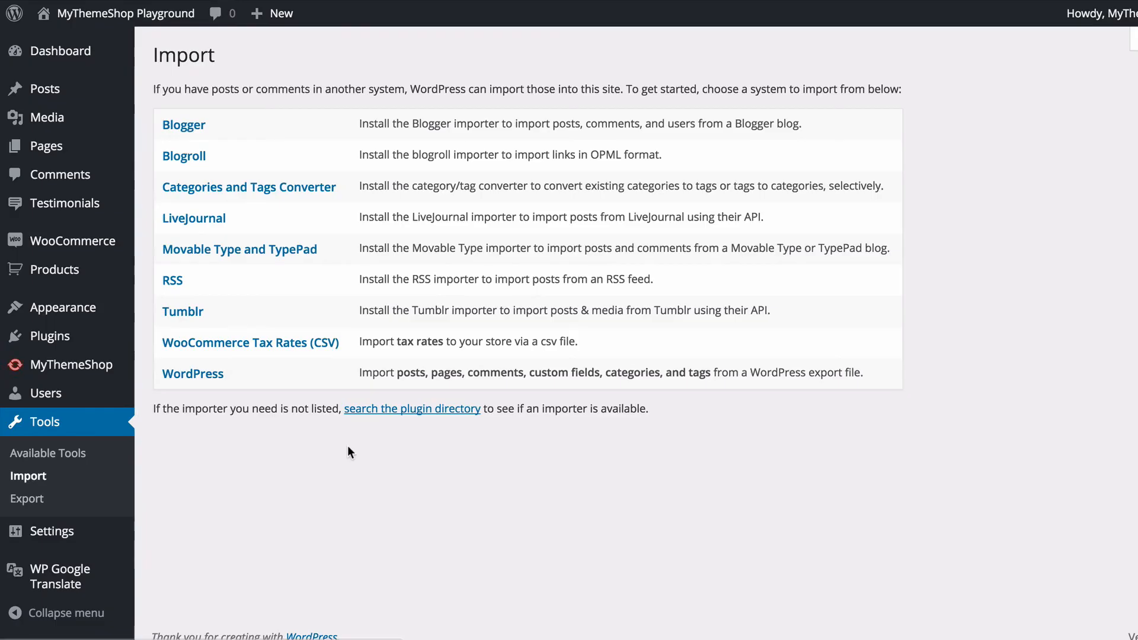
pyautogui.click(193, 375)
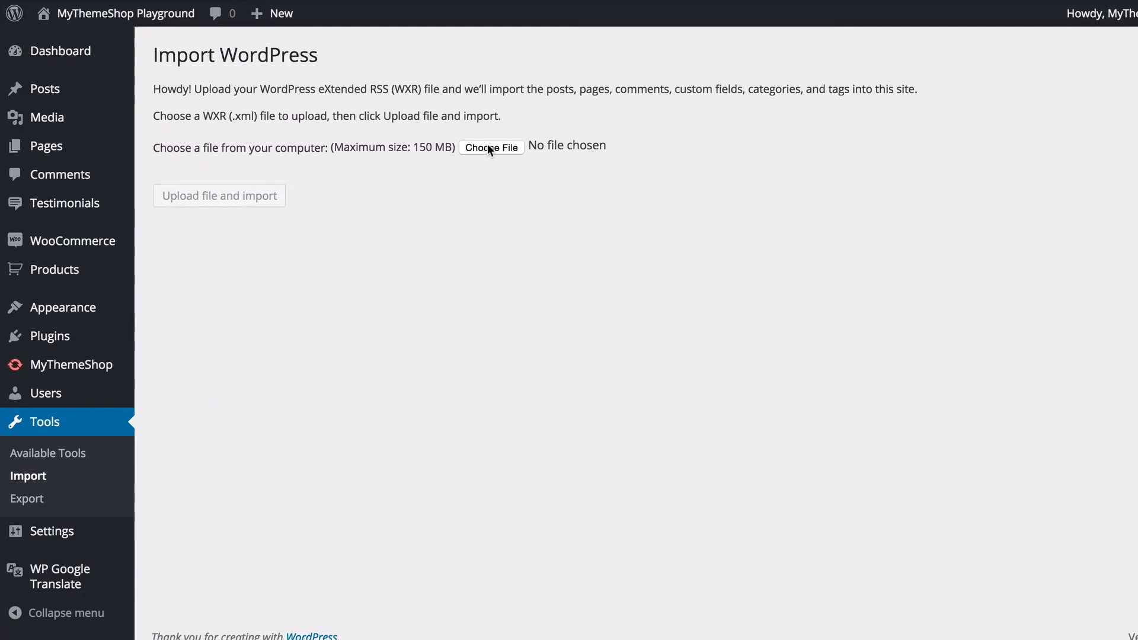
pyautogui.click(487, 148)
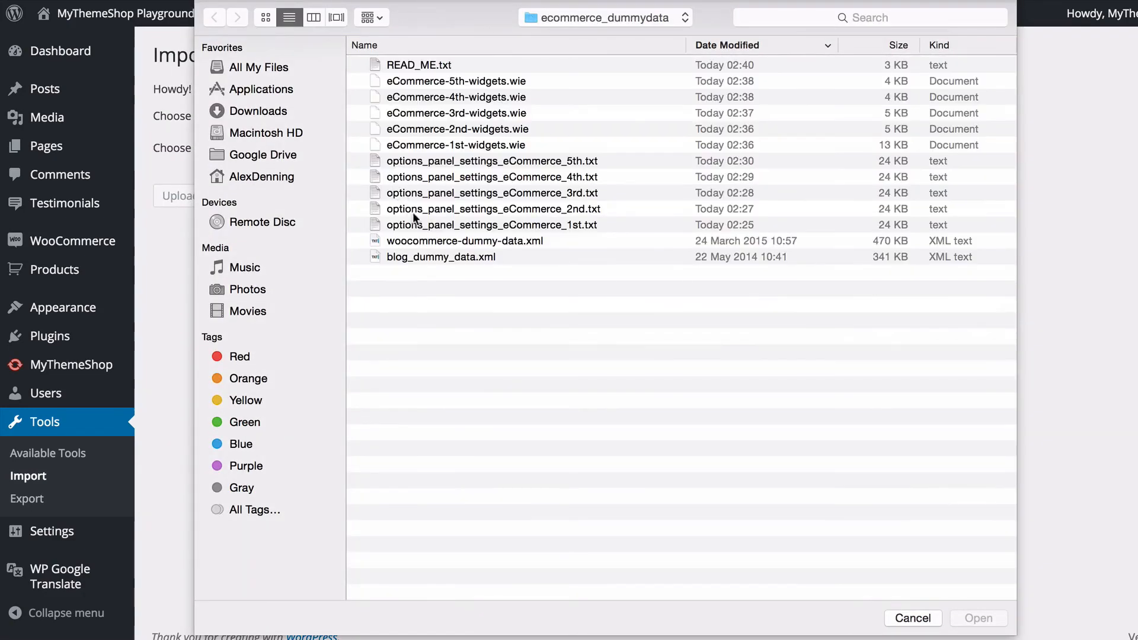
pyautogui.click(425, 242)
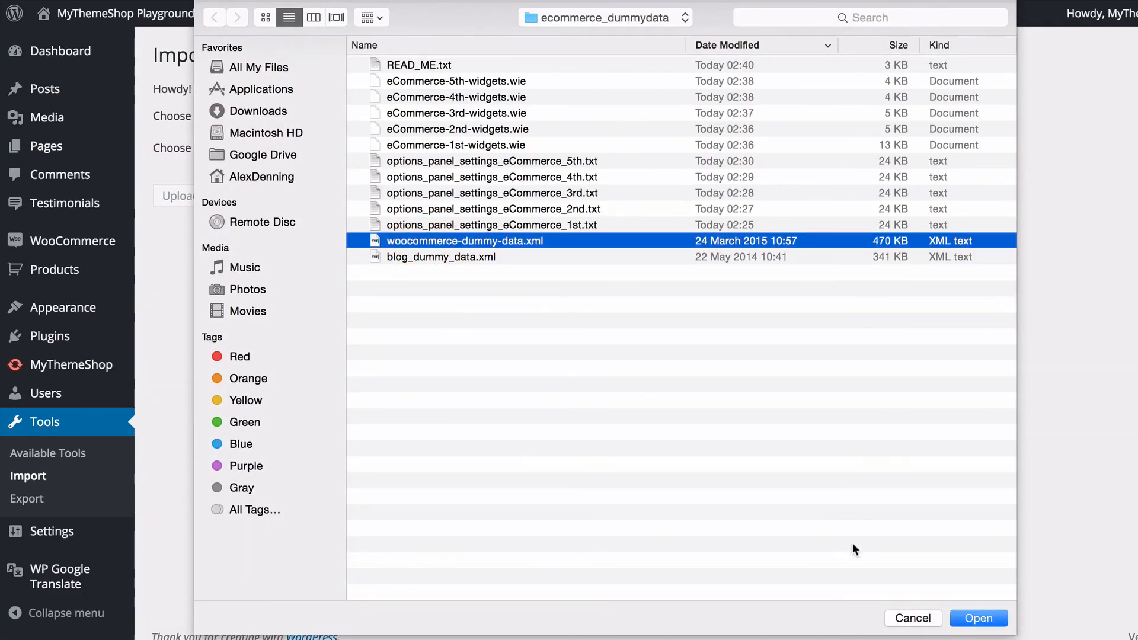
pyautogui.click(954, 618)
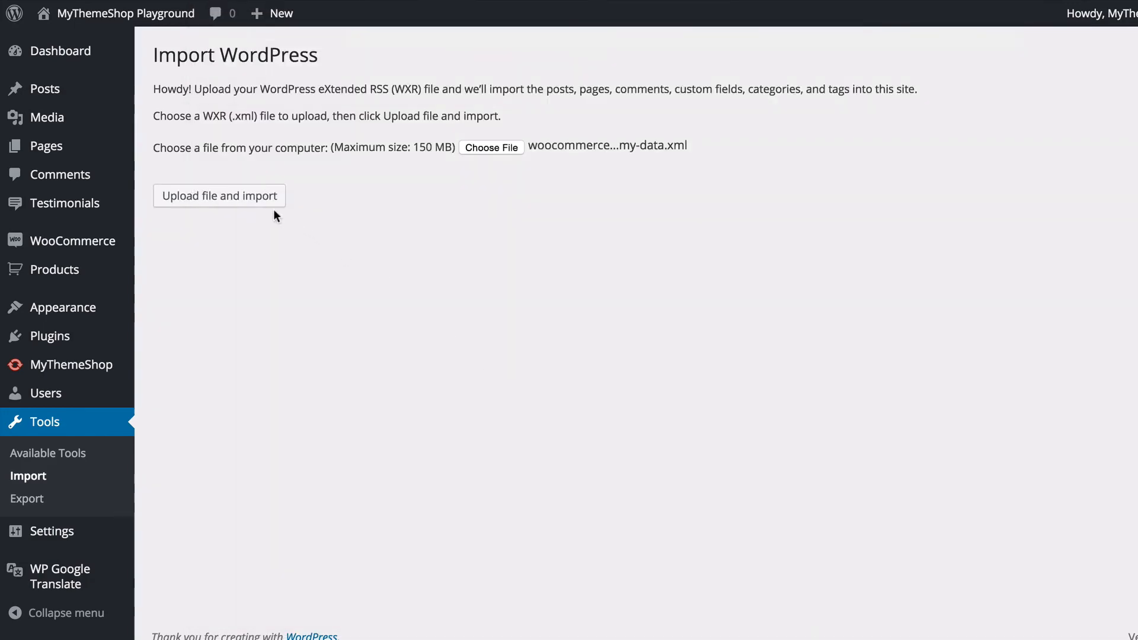
pyautogui.click(252, 201)
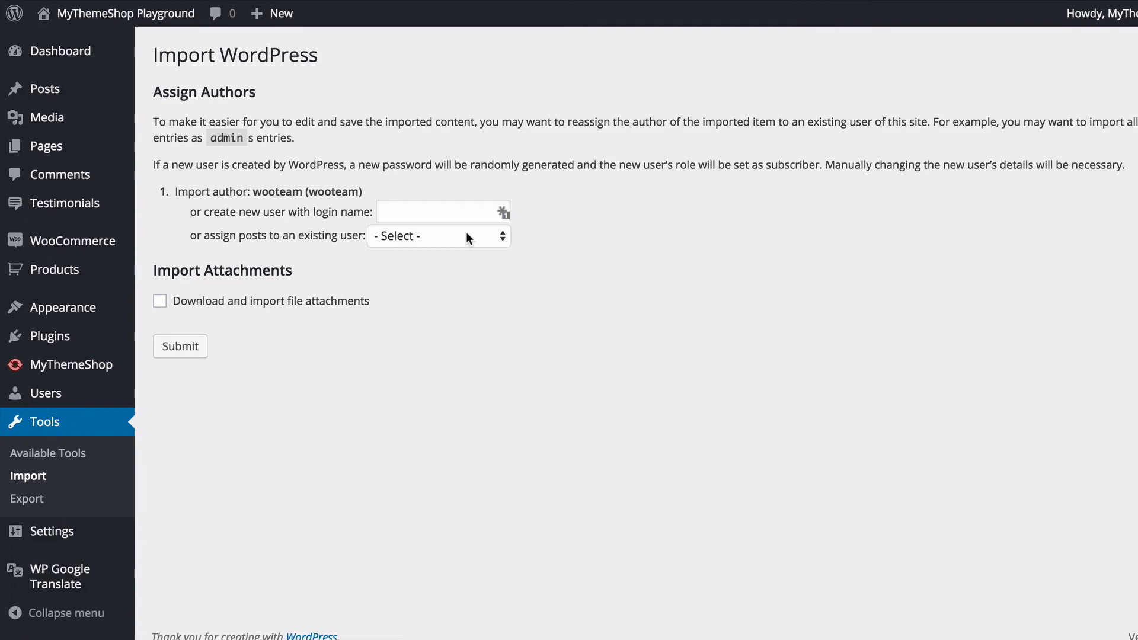
# - Assign the imported wooteam shop content to the existing user MyThemeShop Team and run the import with file attachments downloaded
pyautogui.click(450, 236)
pyautogui.click(454, 262)
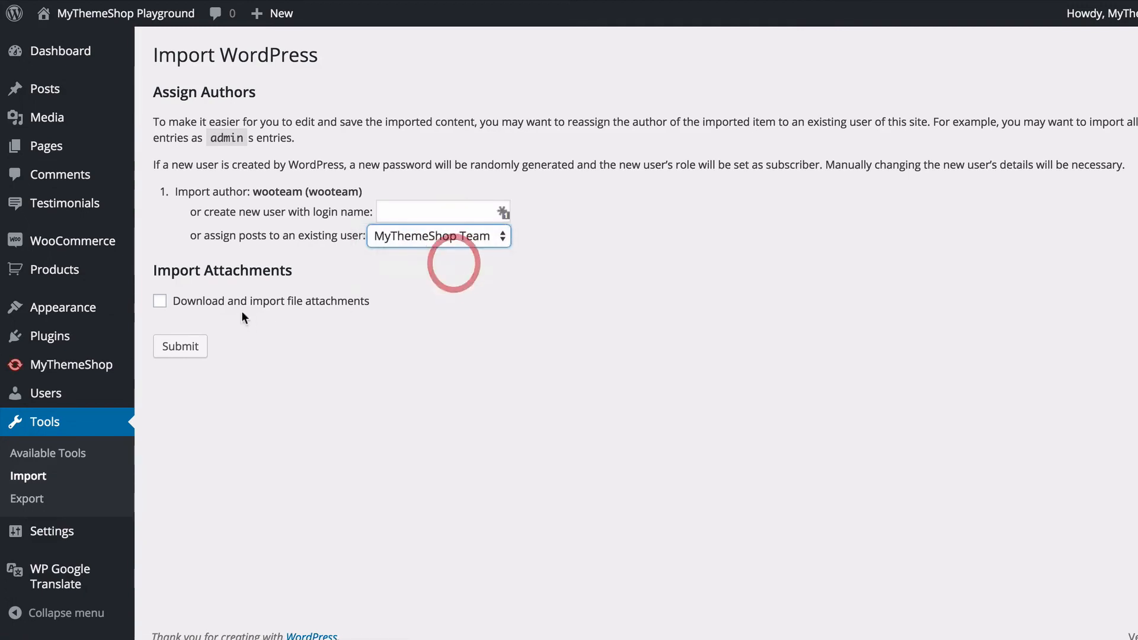
pyautogui.click(244, 304)
pyautogui.click(196, 348)
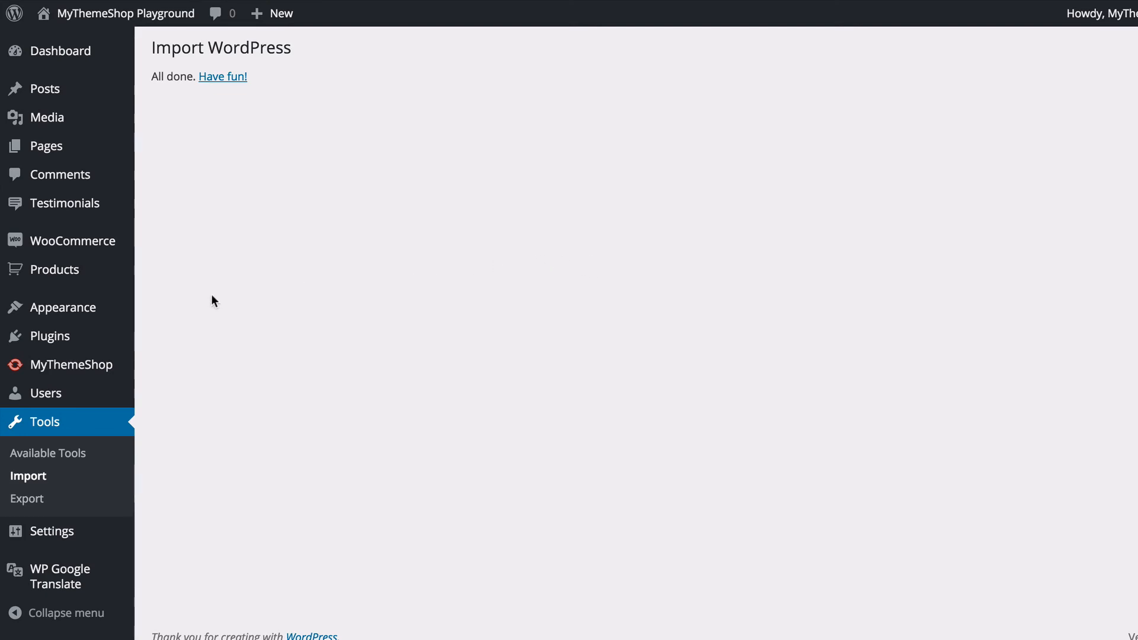
# - Import the Default preset from the Import / Export section of the theme options, accepting the loss of current options
pyautogui.moveTo(97, 310)
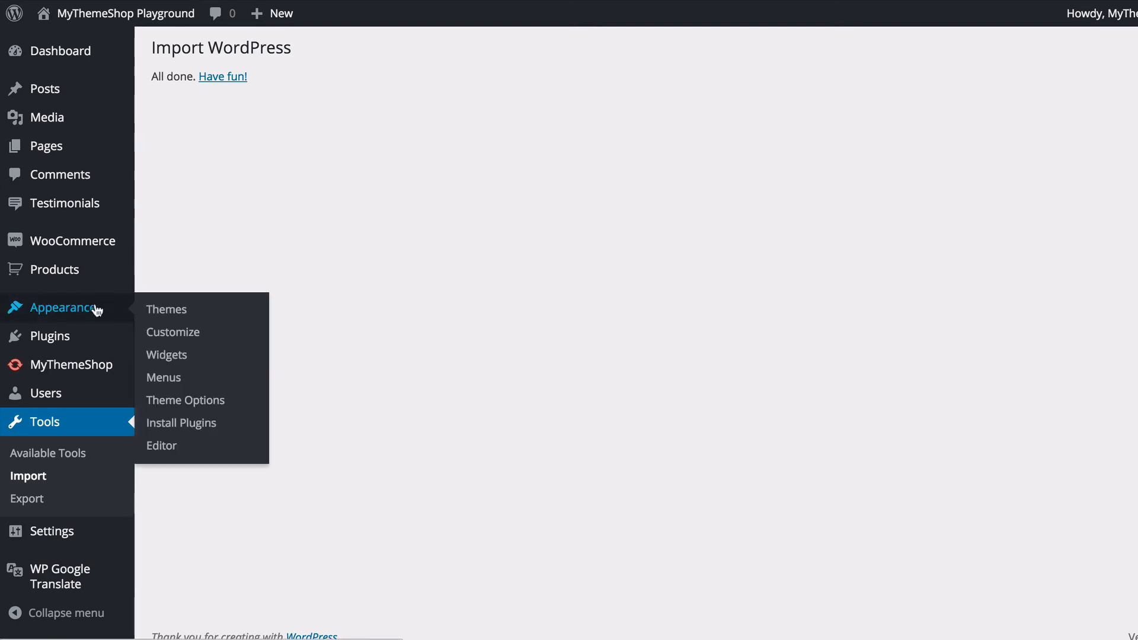
pyautogui.click(184, 402)
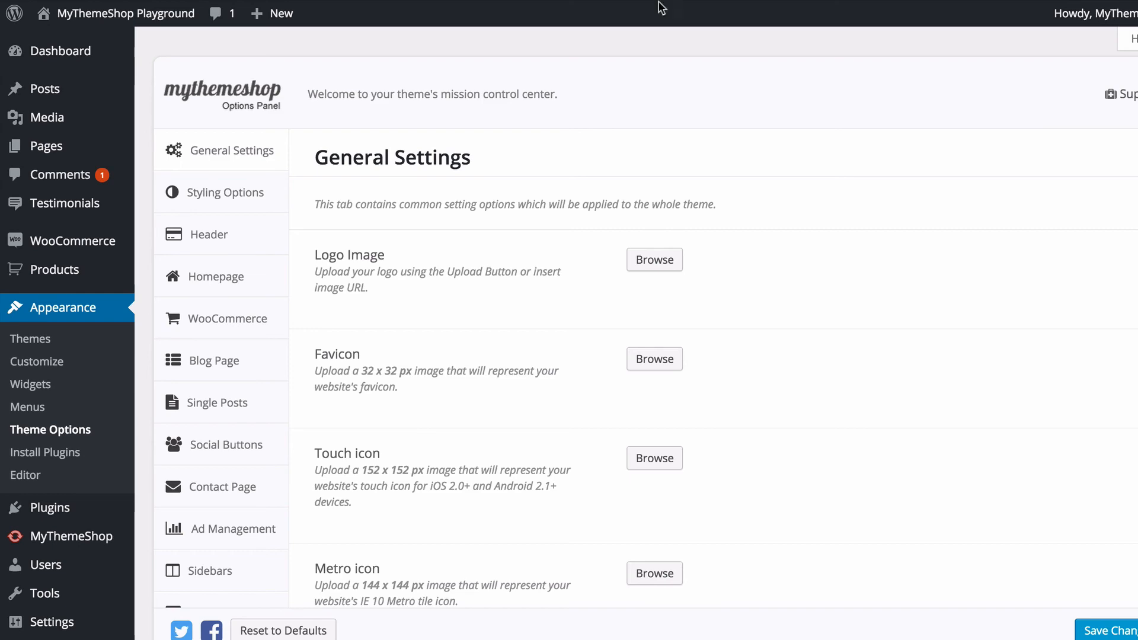
pyautogui.scroll(-5, 287, 249)
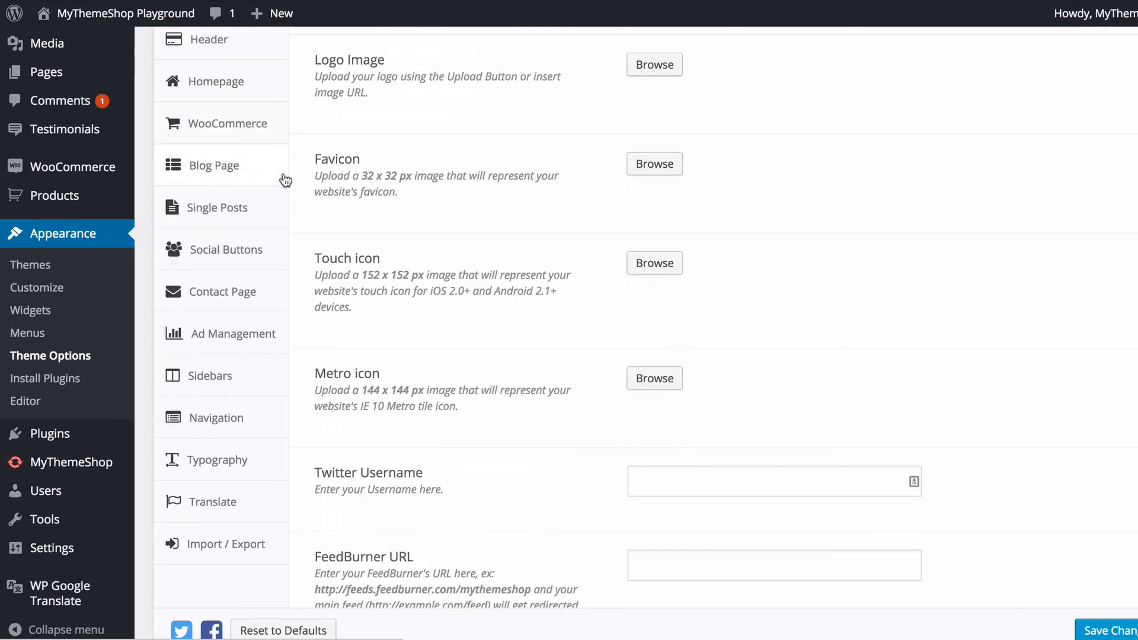
pyautogui.click(243, 547)
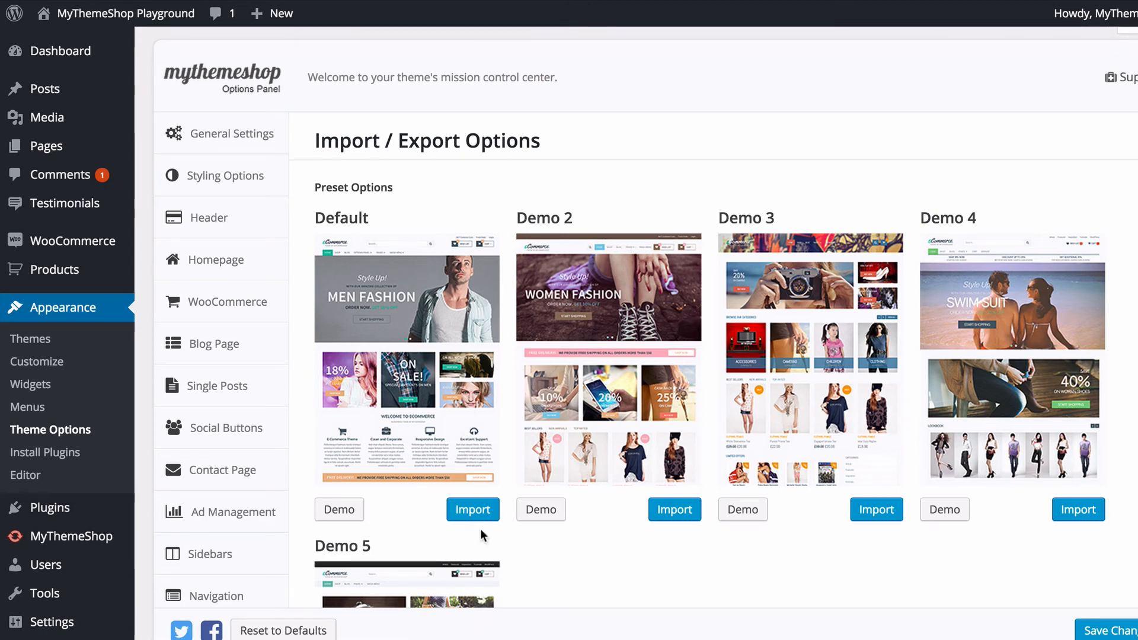
pyautogui.click(472, 513)
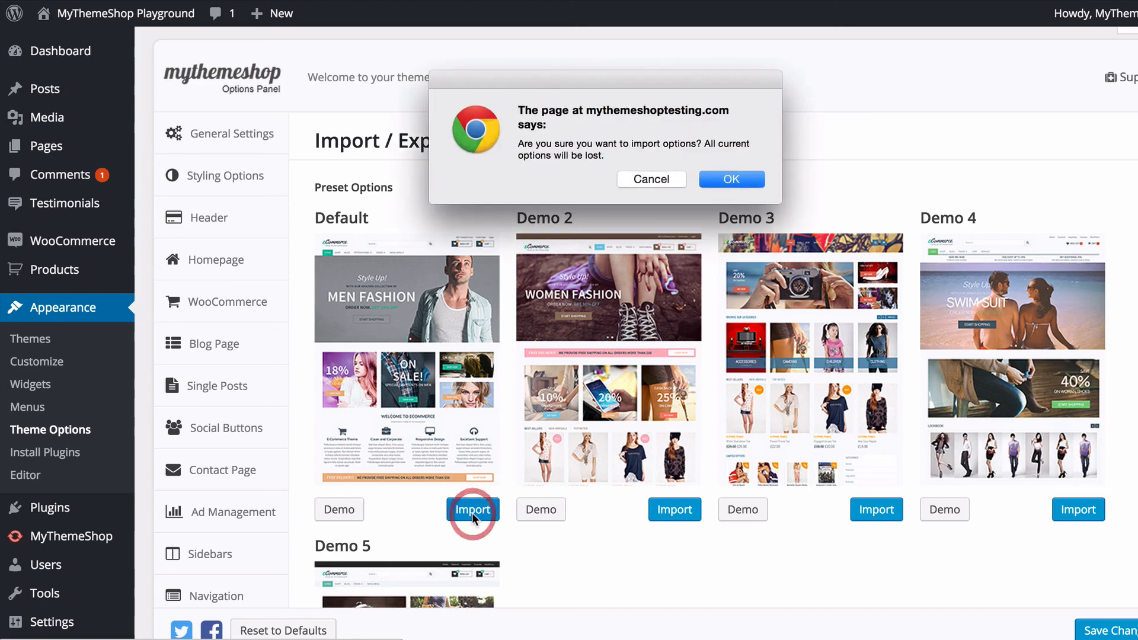
pyautogui.click(733, 179)
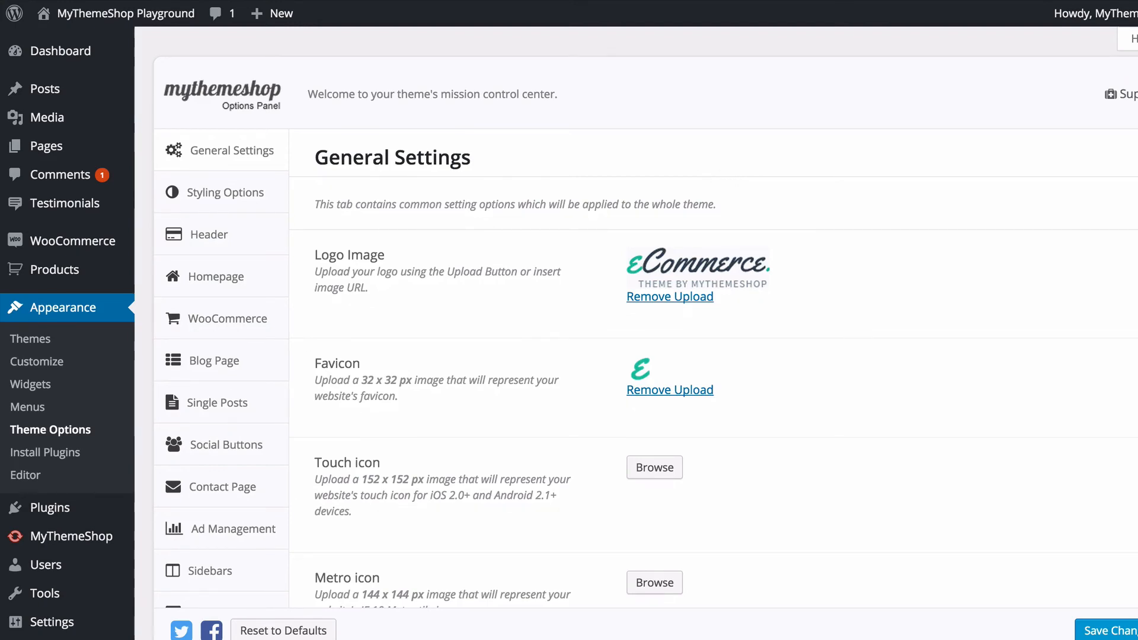
# - Search the plugin directory for "widget import export", then install and activate Widget Importer & Exporter
pyautogui.moveTo(110, 505)
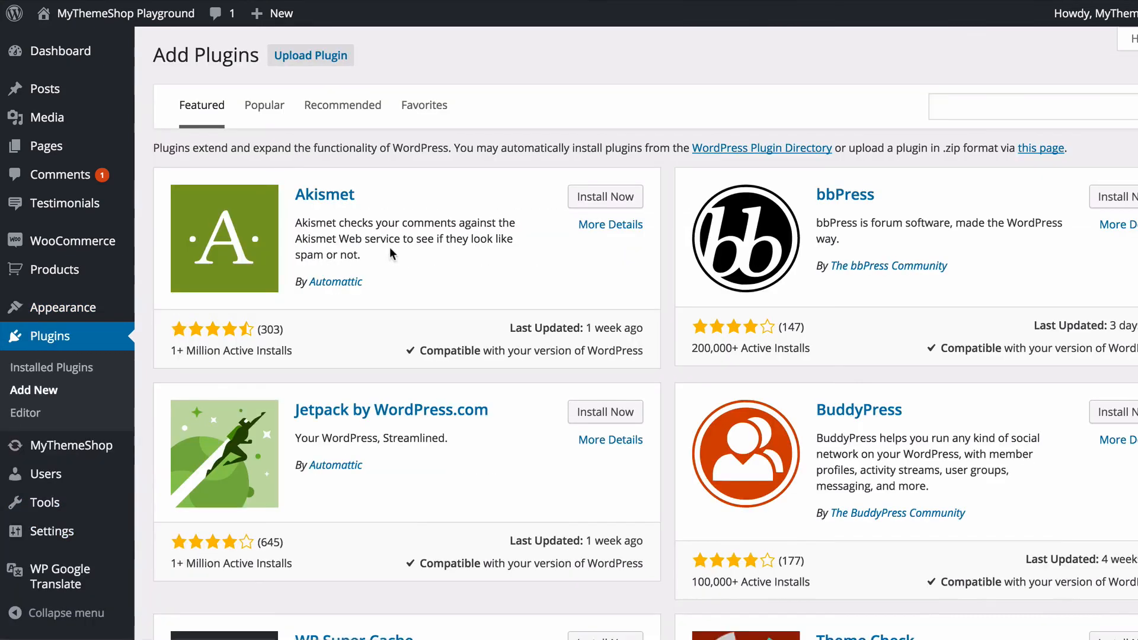
pyautogui.click(955, 108)
pyautogui.write('widg')
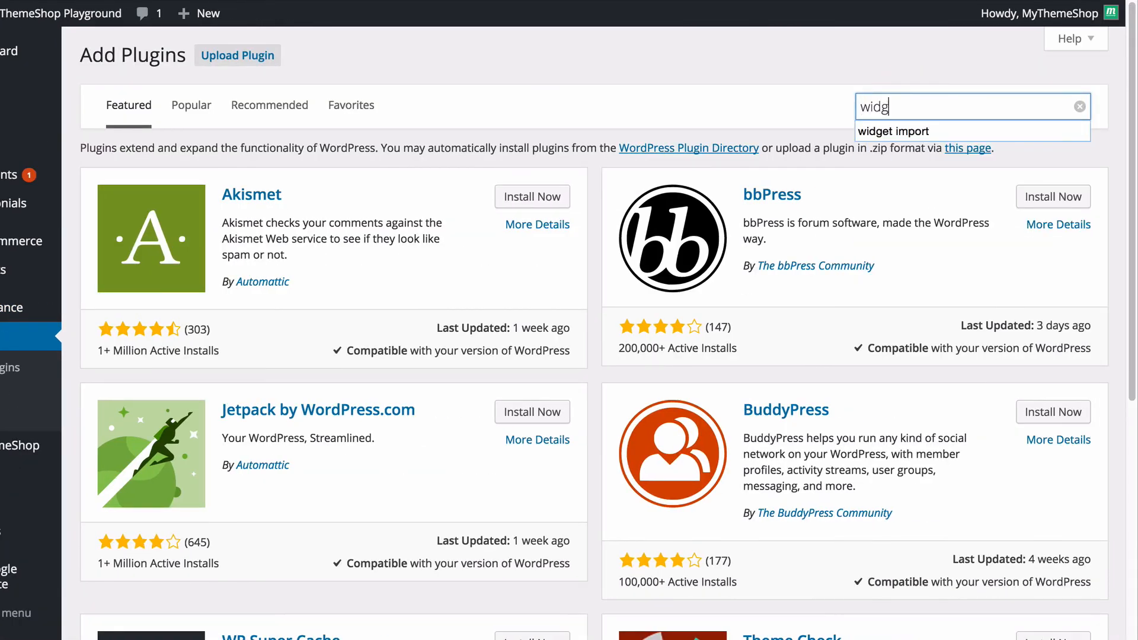
pyautogui.write('et import export')
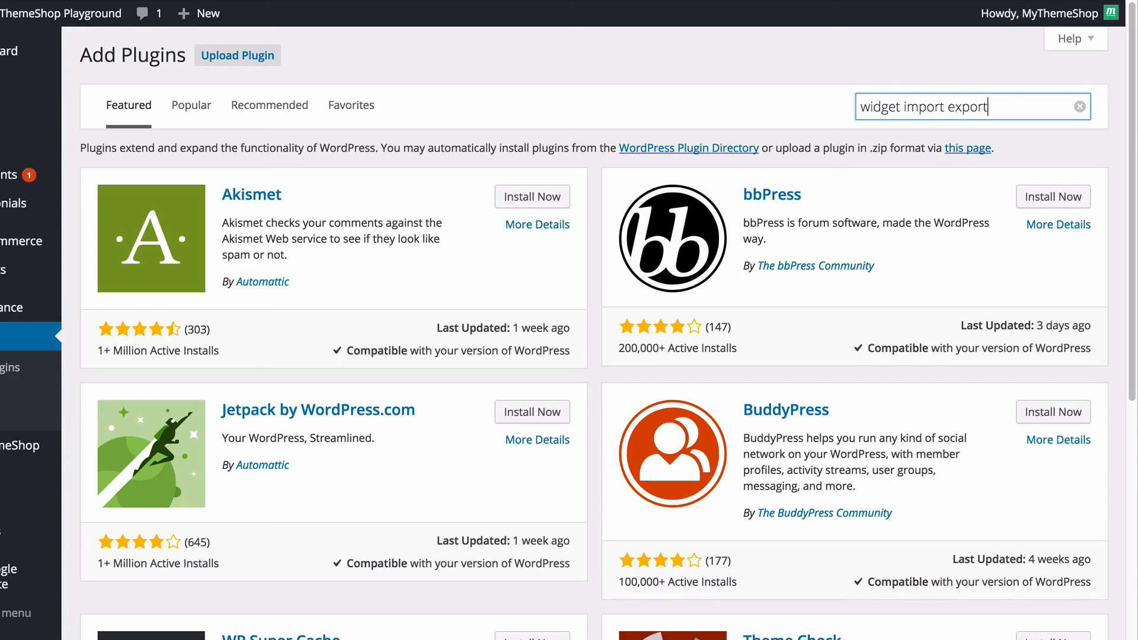
pyautogui.press('Return')
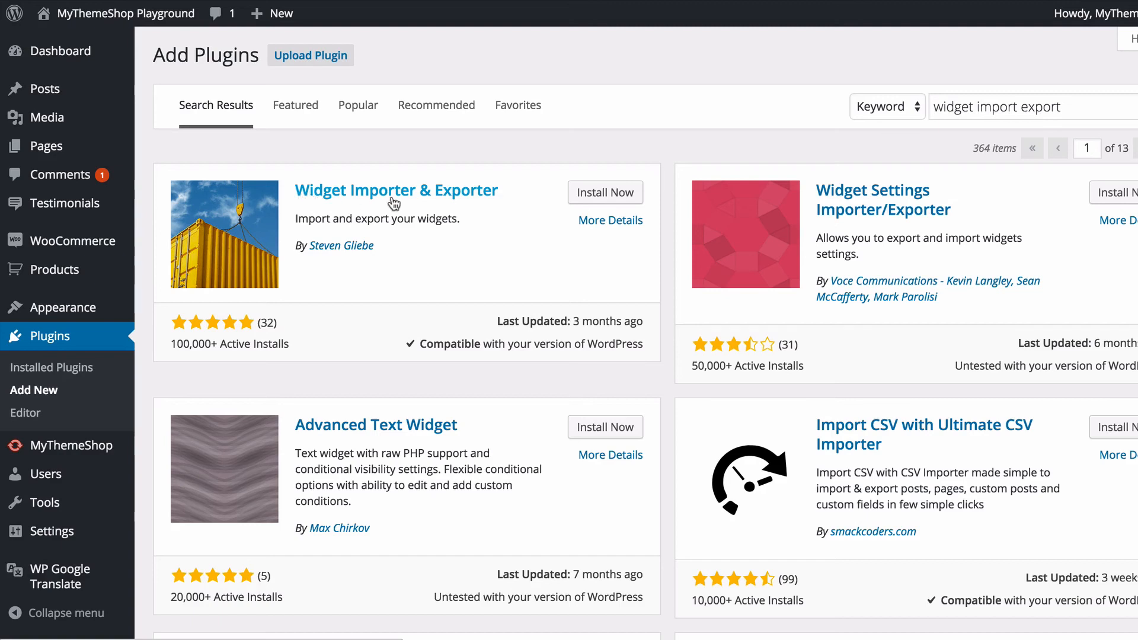
pyautogui.click(607, 191)
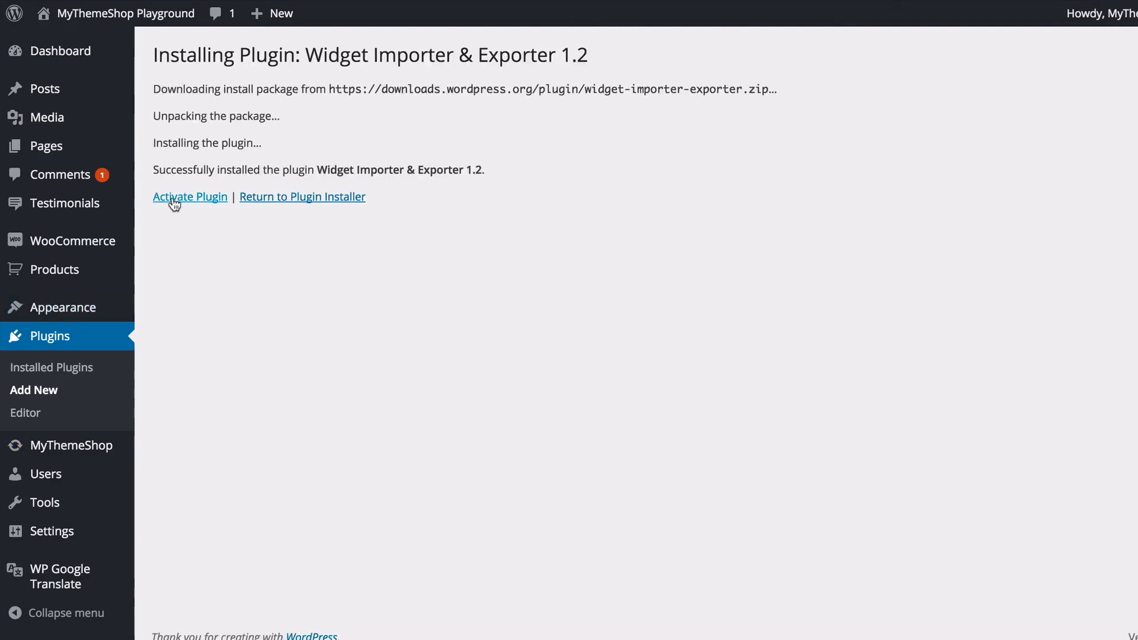
pyautogui.click(171, 197)
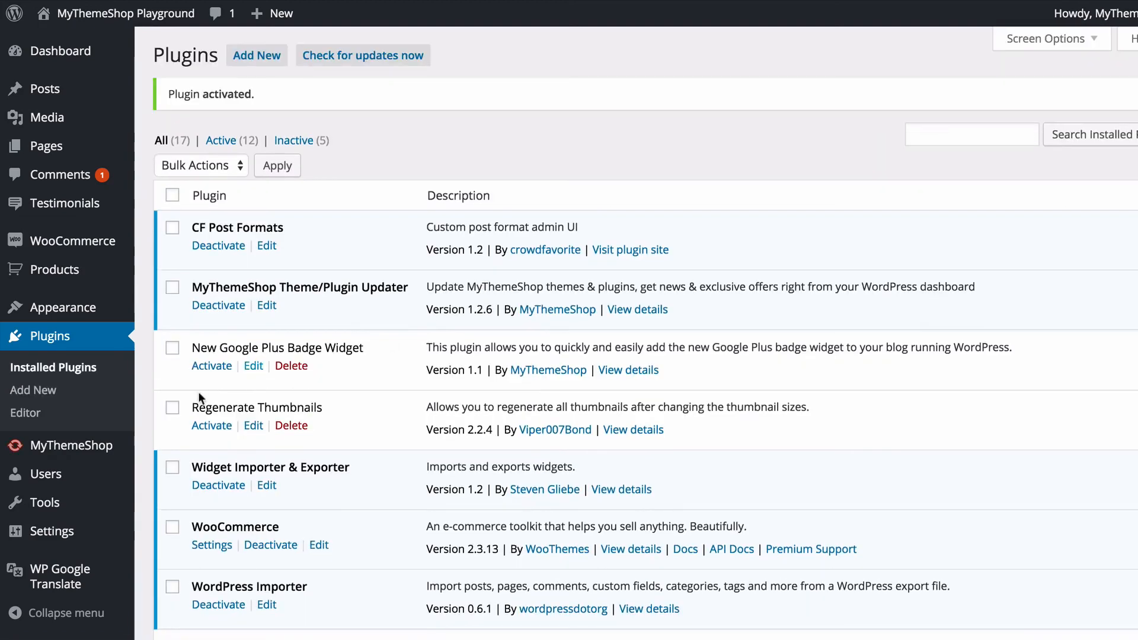
# - Import the widgets from eCommerce-1st-widgets.wie in the ecommerce_dummydata folder with Widget Importer & Exporter
pyautogui.moveTo(71, 502)
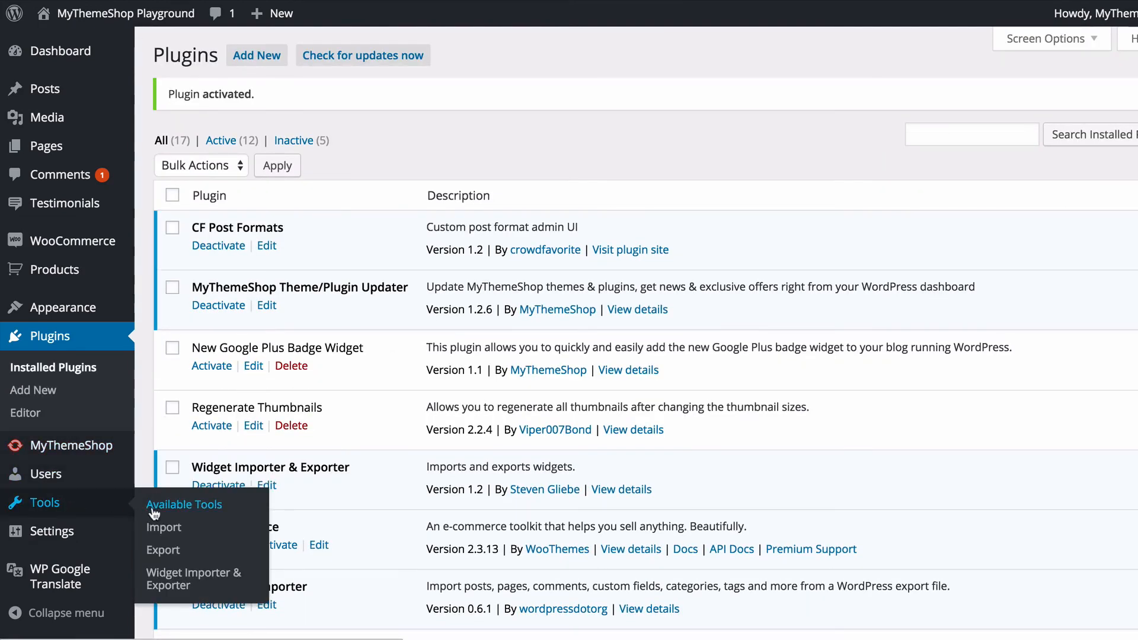
pyautogui.click(190, 582)
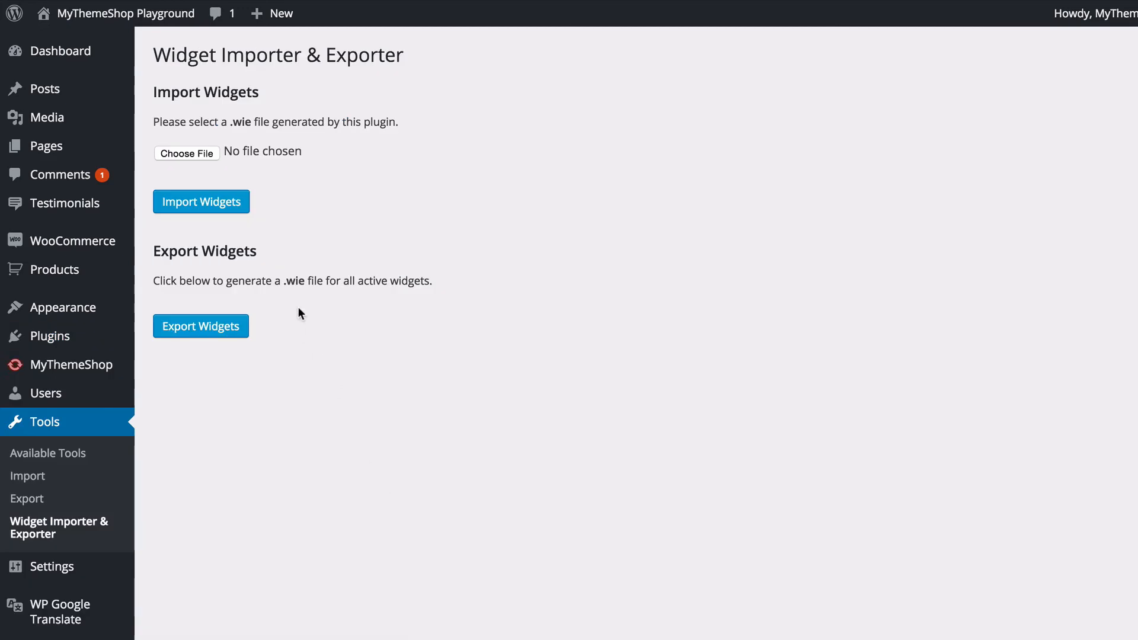
pyautogui.click(177, 152)
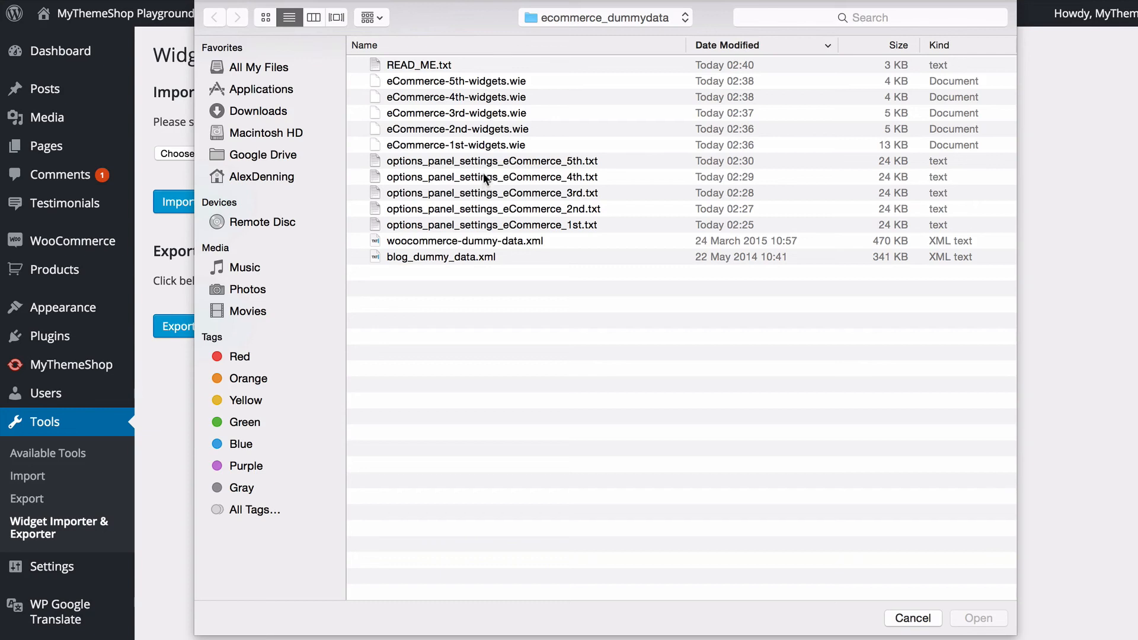
pyautogui.click(469, 147)
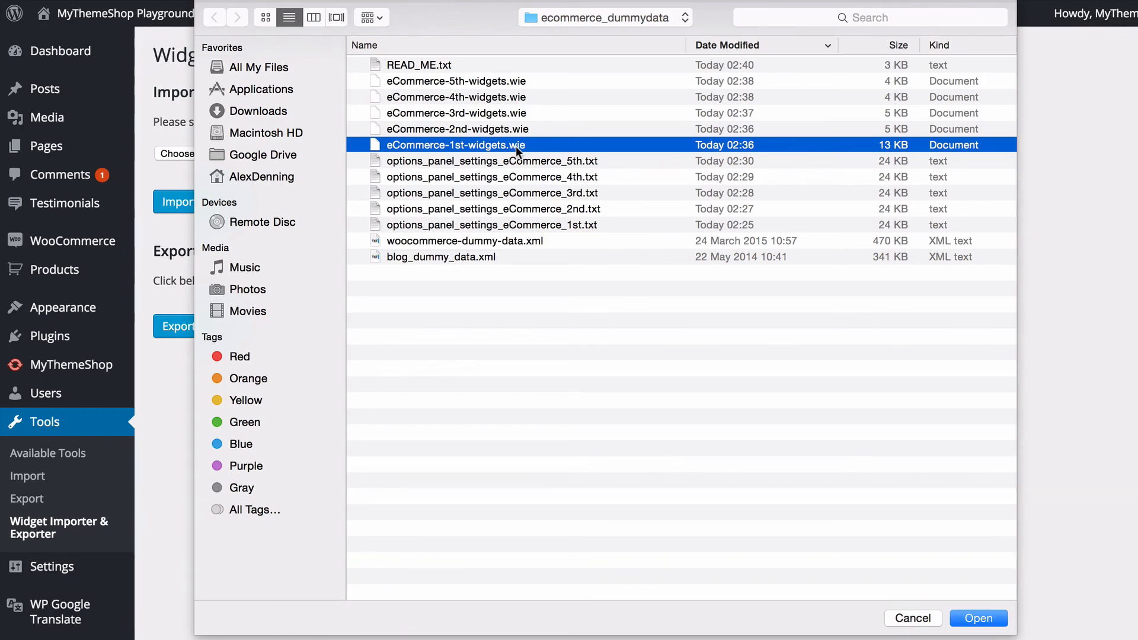
pyautogui.click(978, 618)
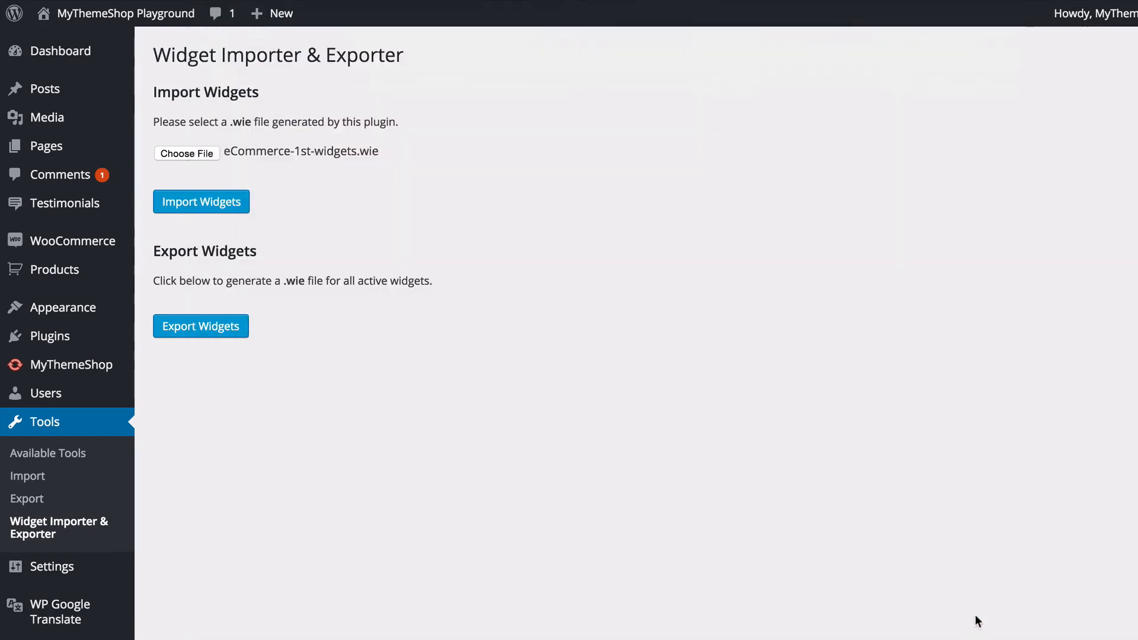
pyautogui.click(218, 208)
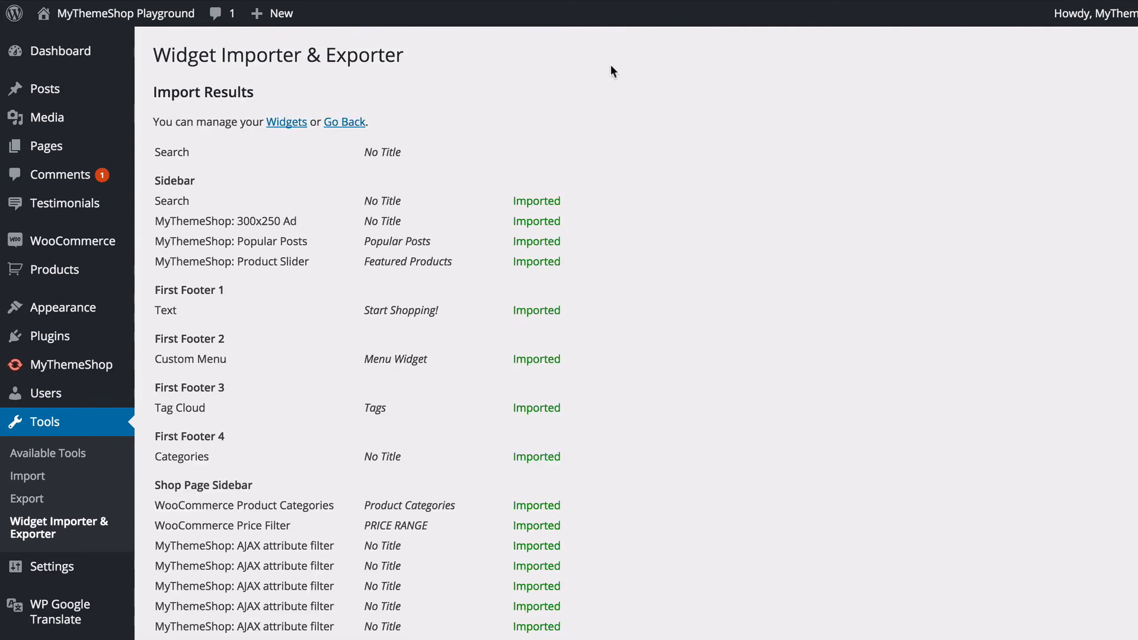
# - View the shop's front page and look over its slider, banners and the sections below
pyautogui.click(141, 14)
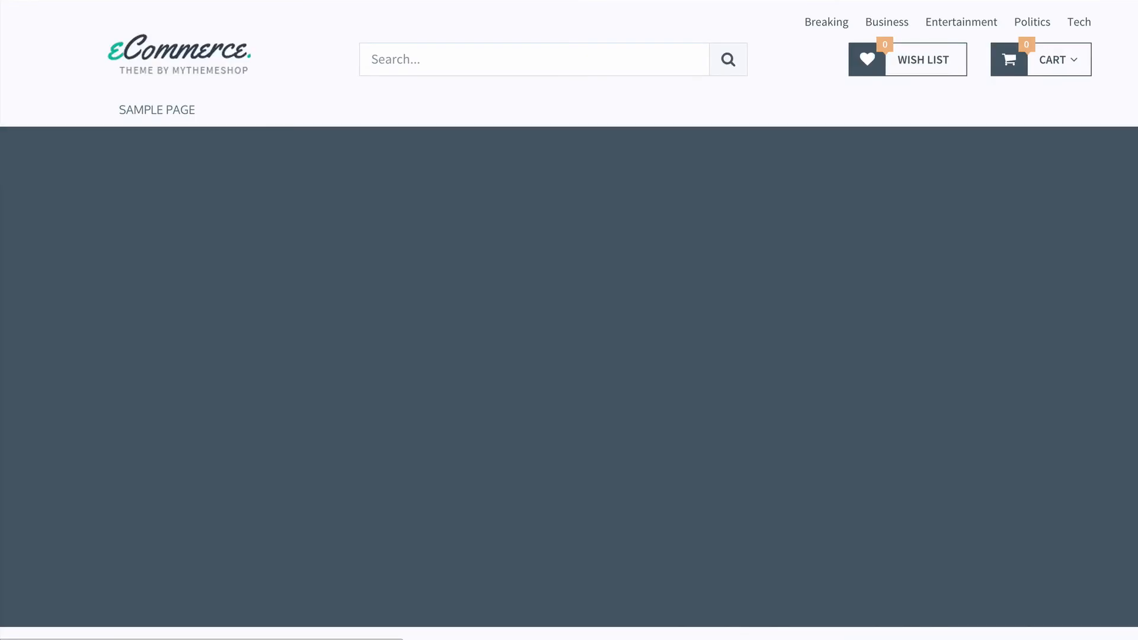
pyautogui.scroll(-10, 52, 94)
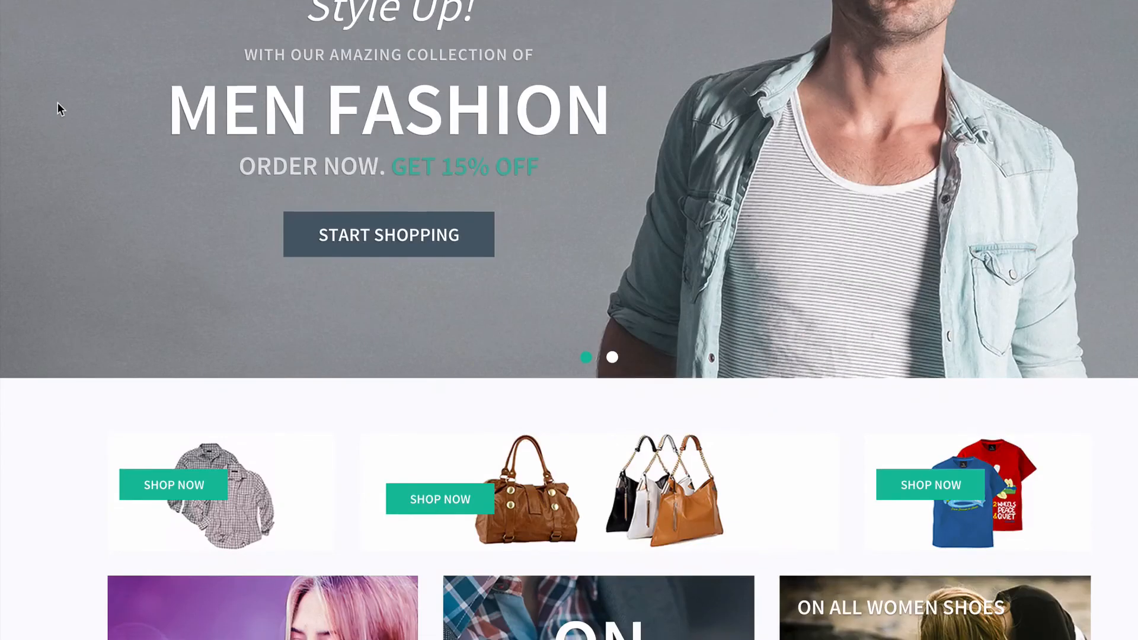
pyautogui.scroll(-4, 53, 108)
pyautogui.scroll(15, 52, 109)
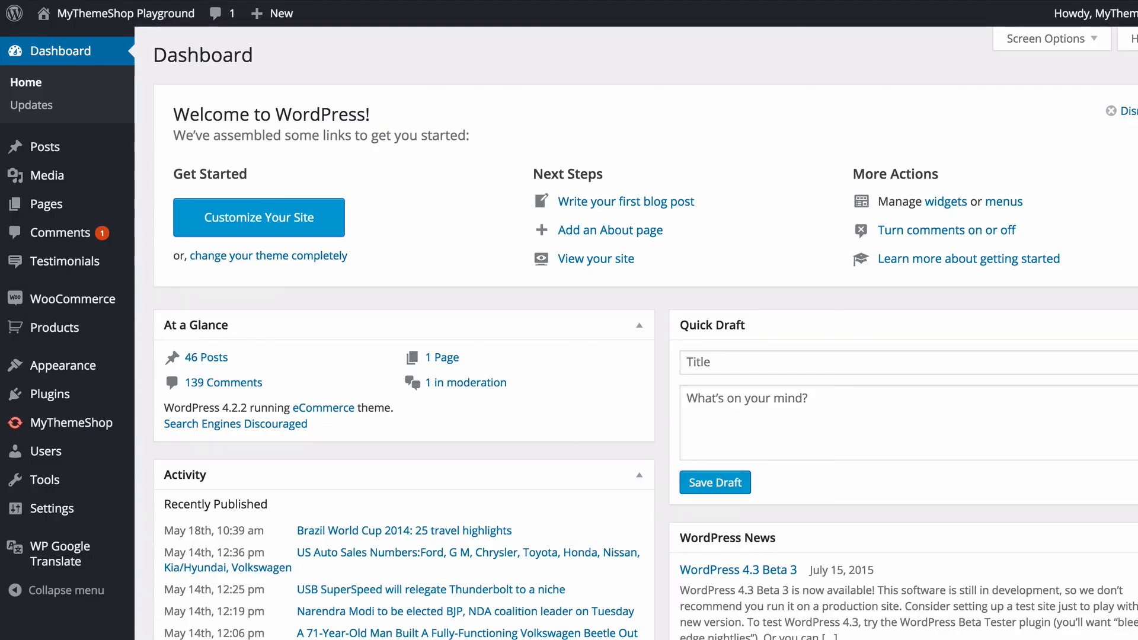
# - Open the theme options and review the General Settings, including the upload dialog for the touch icon
pyautogui.moveTo(116, 362)
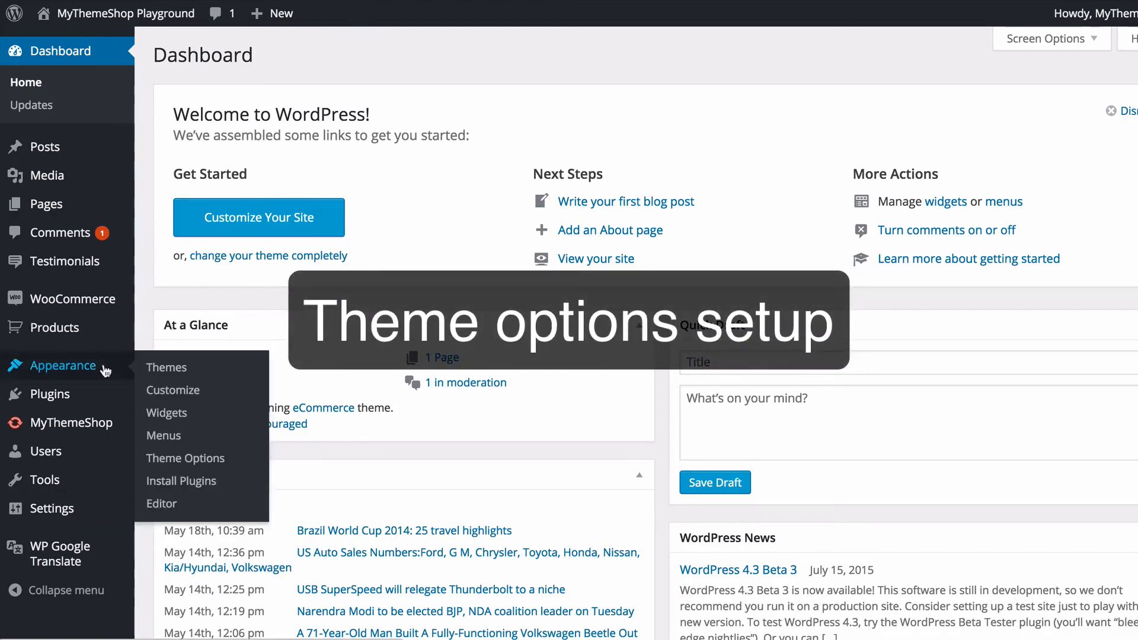
pyautogui.click(208, 459)
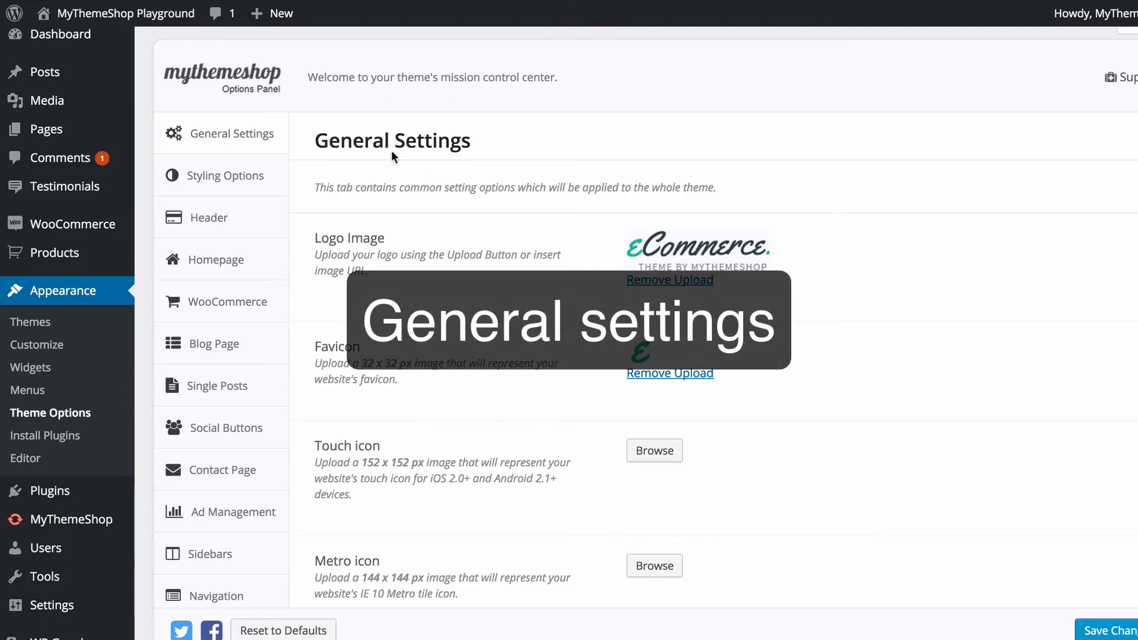
pyautogui.scroll(-3, 374, 237)
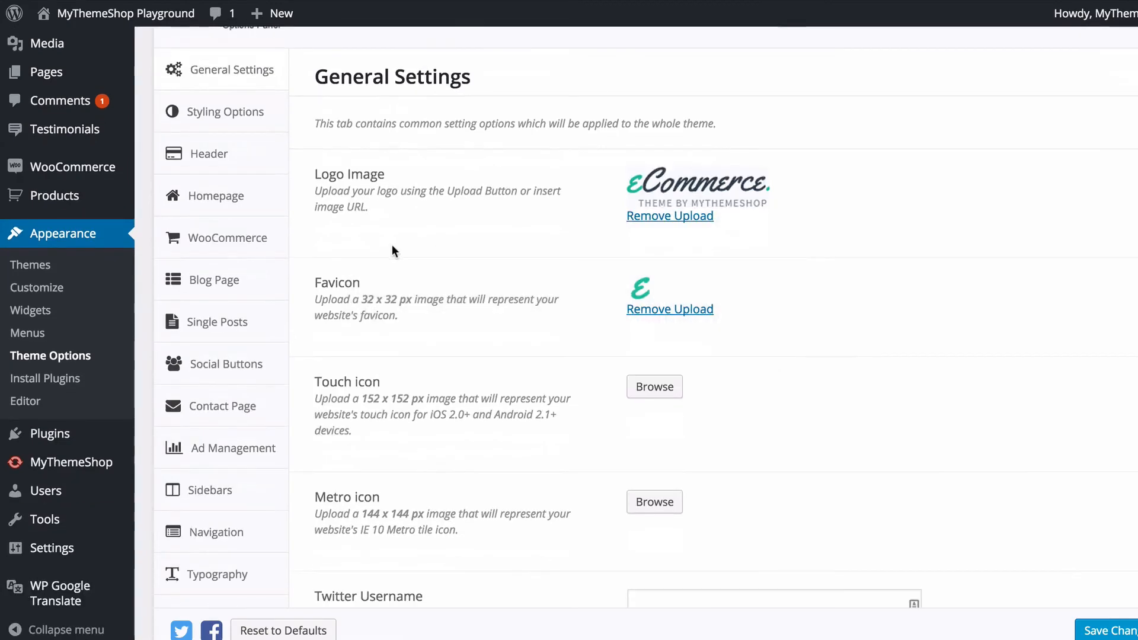
pyautogui.scroll(-3, 460, 286)
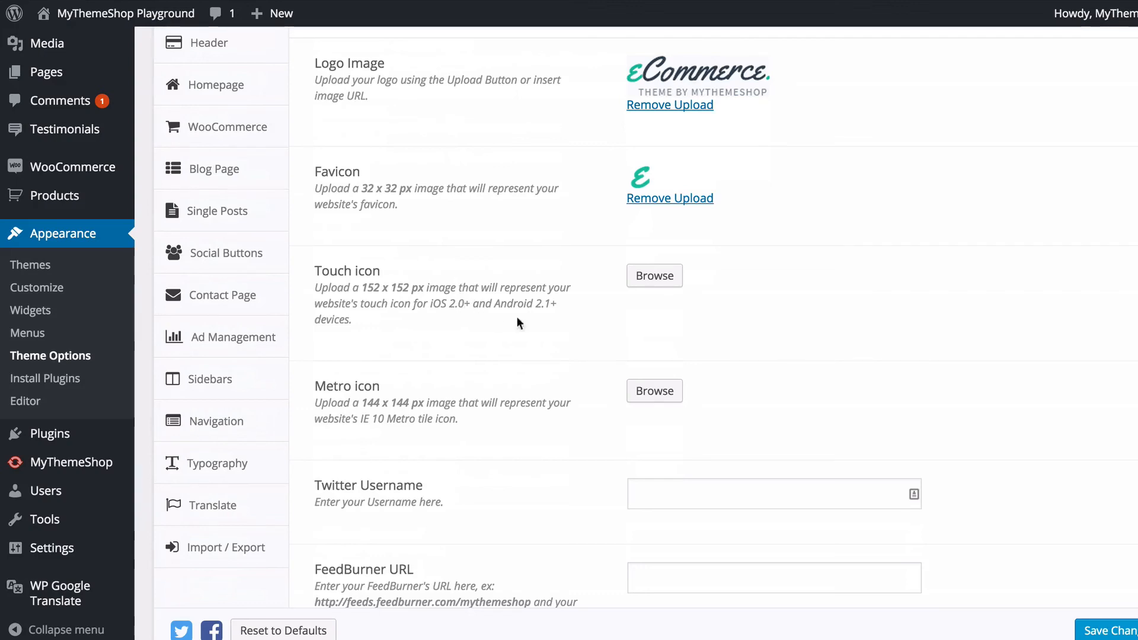
pyautogui.scroll(-3, 545, 296)
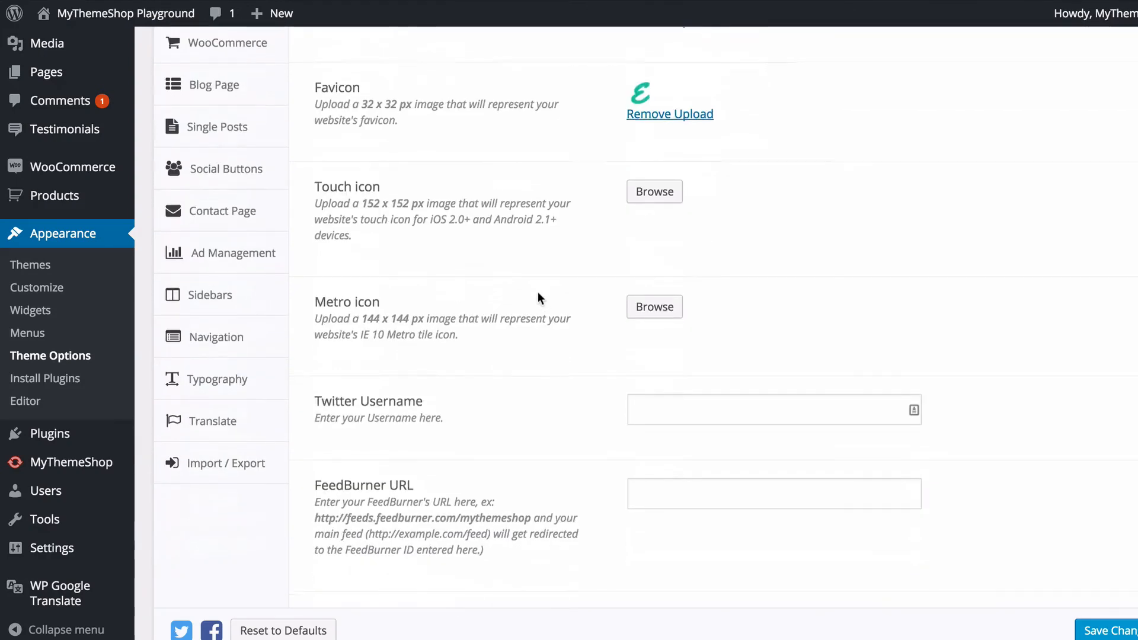
pyautogui.scroll(-3, 538, 292)
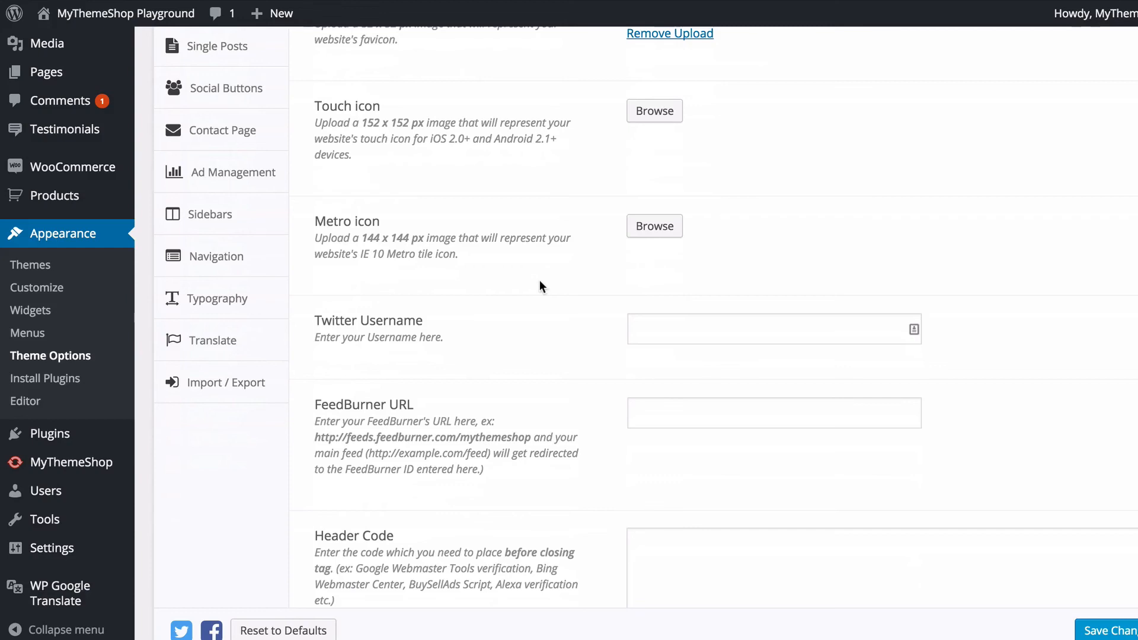
pyautogui.scroll(8, 540, 280)
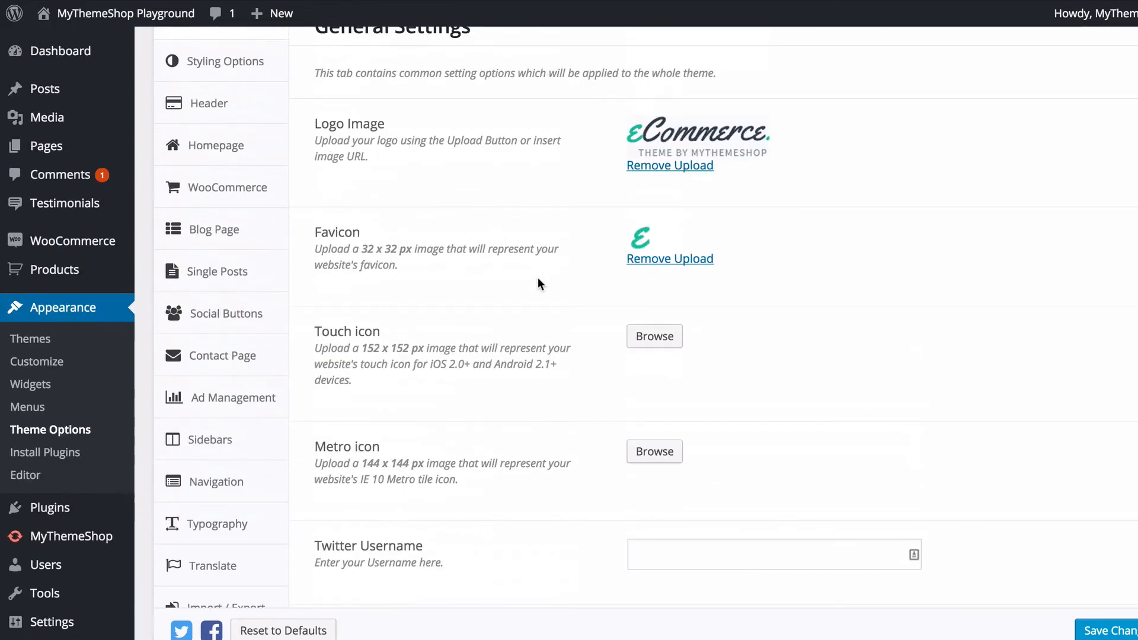
pyautogui.click(671, 336)
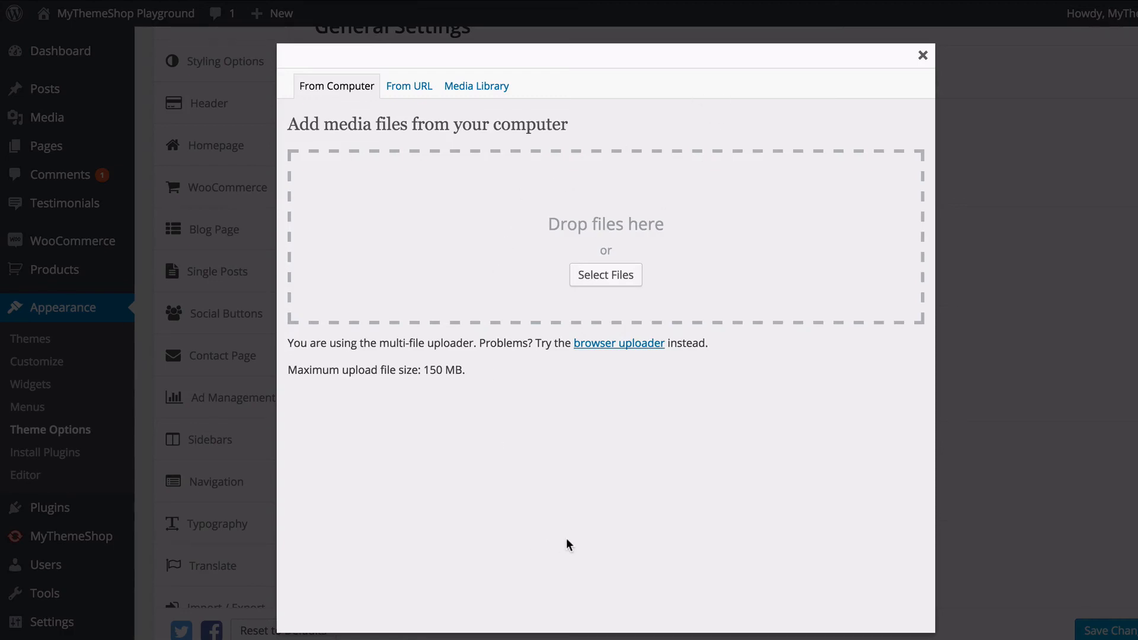
pyautogui.click(923, 55)
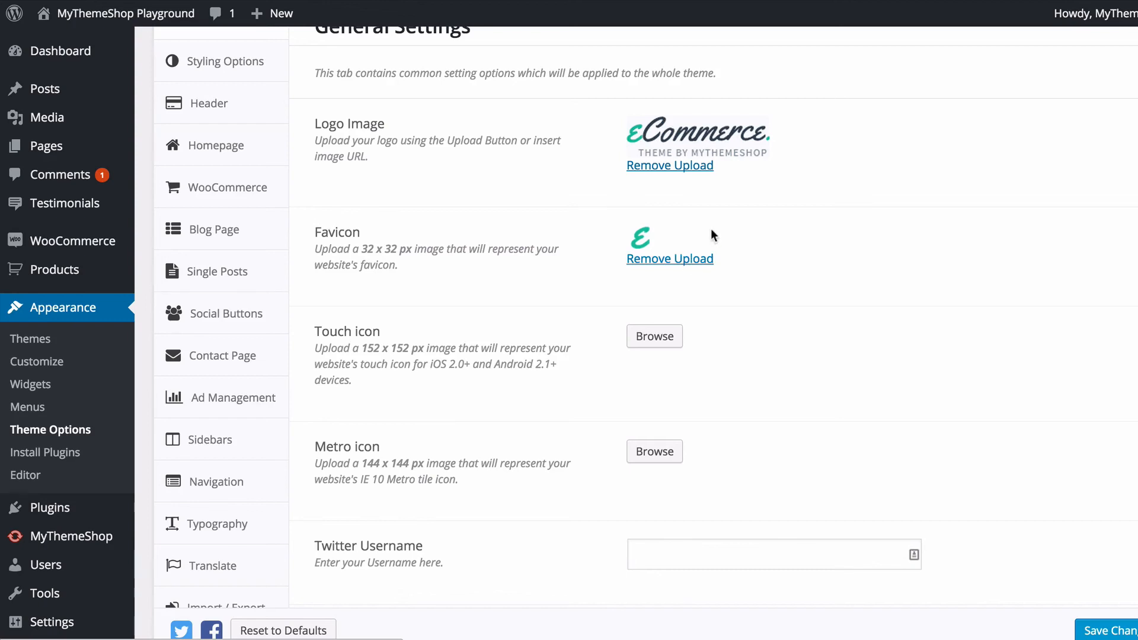
# - Remove the uploaded favicon in the General Settings and look through the remaining fields down to Footer Code
pyautogui.click(673, 262)
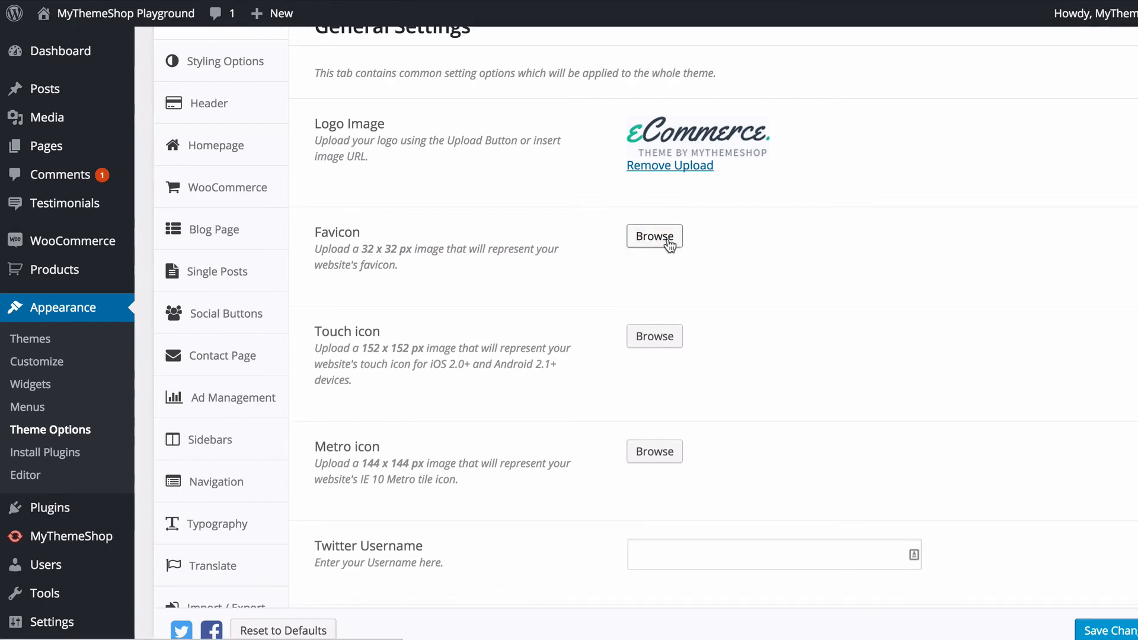
pyautogui.scroll(-1, 736, 262)
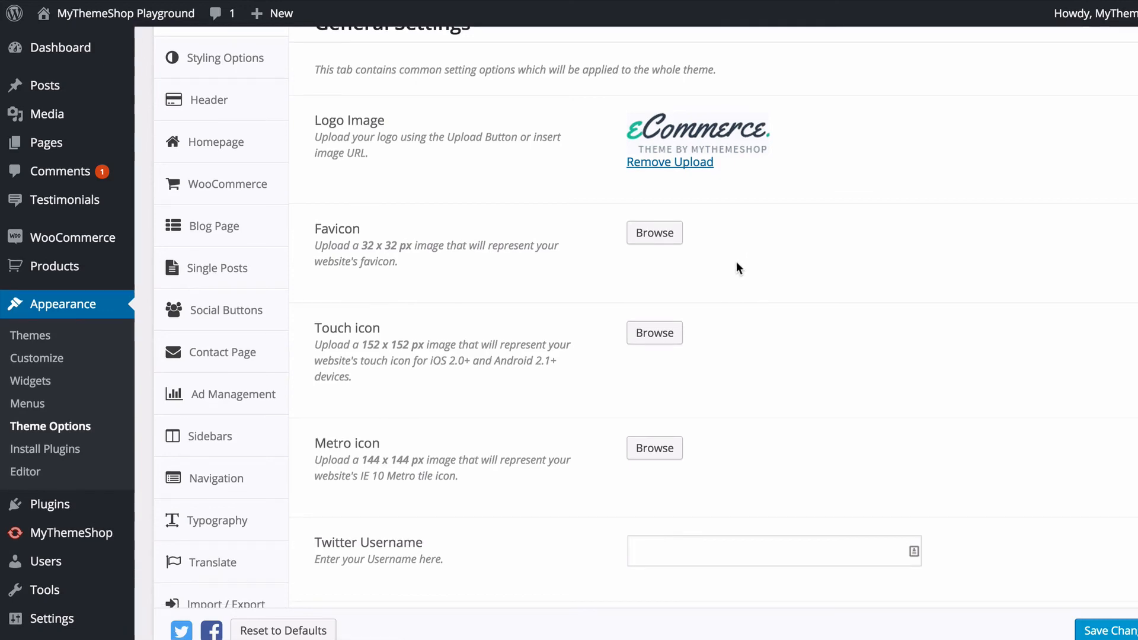
pyautogui.scroll(-2, 737, 264)
pyautogui.scroll(-5, 737, 263)
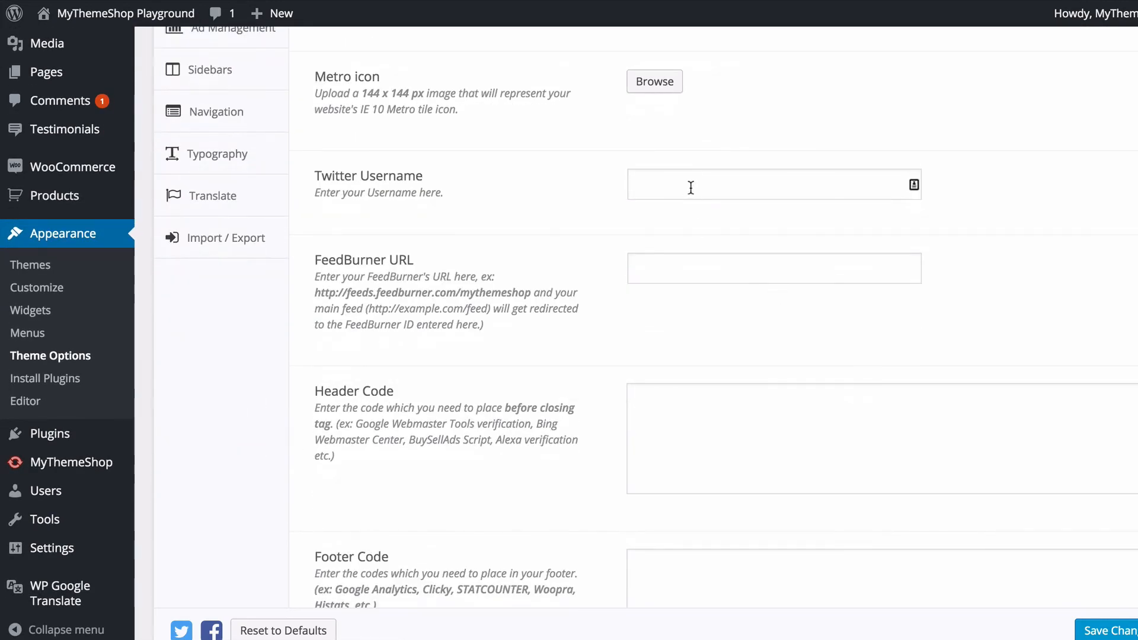
# - Enter MyThemeShop as the Twitter username in the General Settings
pyautogui.click(689, 186)
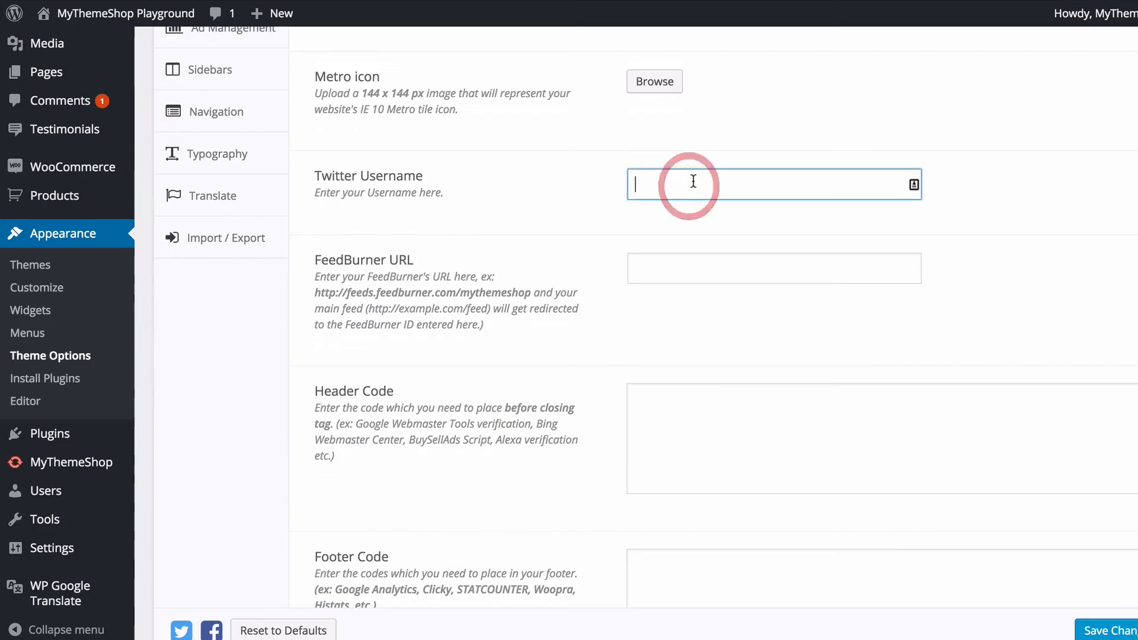
pyautogui.write('MyThemeShop')
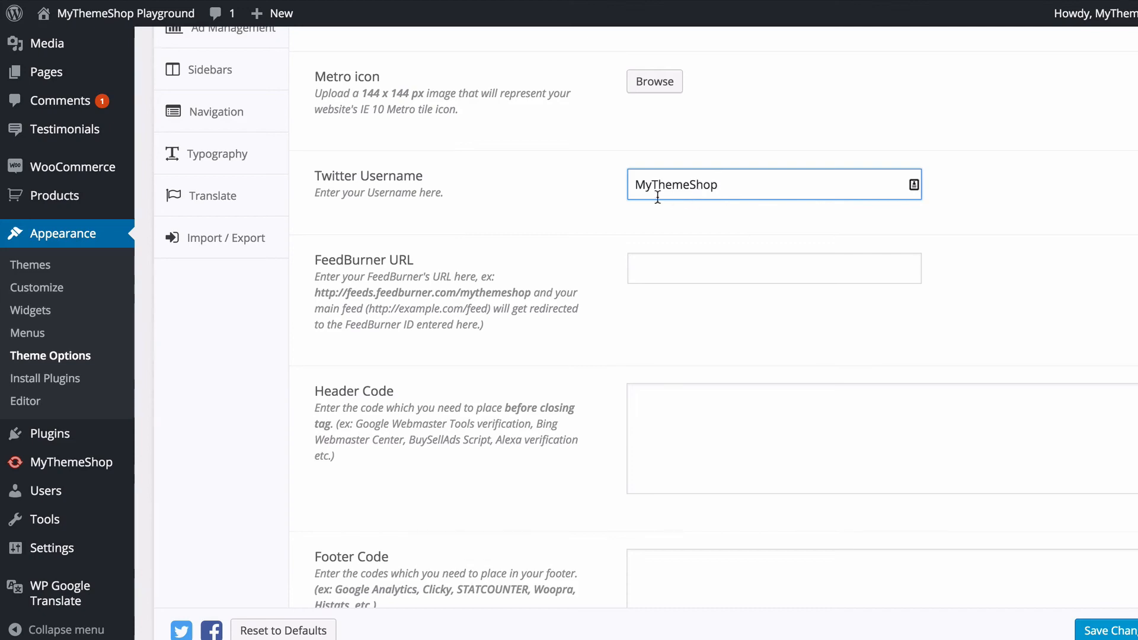
# - Review the FeedBurner URL, Header Code, Footer Code and Copyrights Text fields in the General Settings
pyautogui.scroll(-1, 570, 195)
pyautogui.scroll(-3, 579, 202)
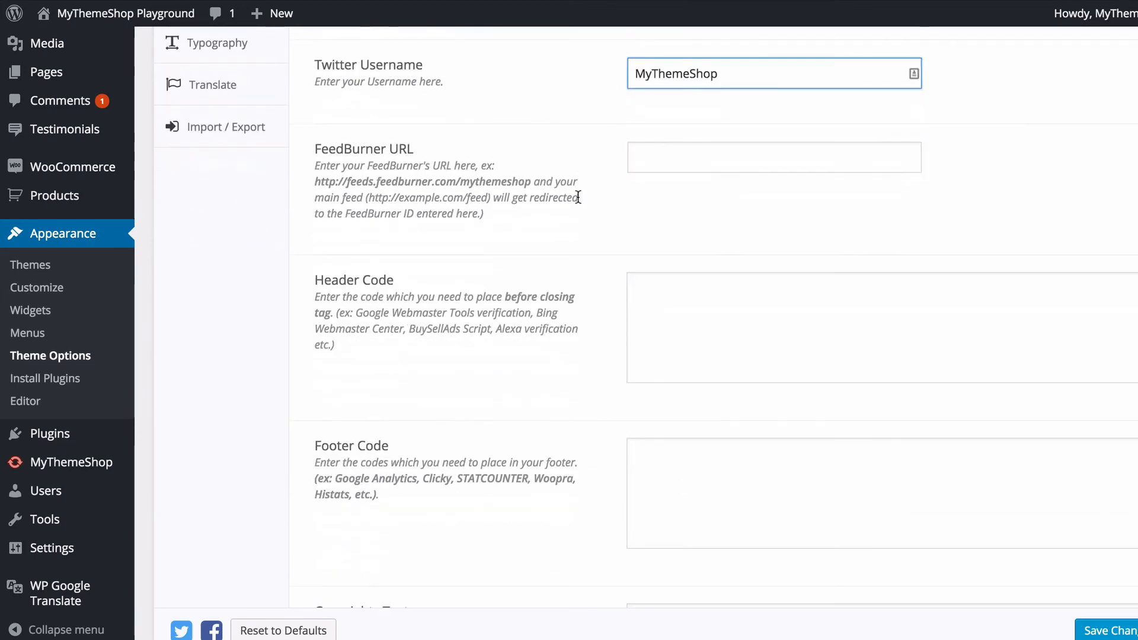
pyautogui.click(646, 160)
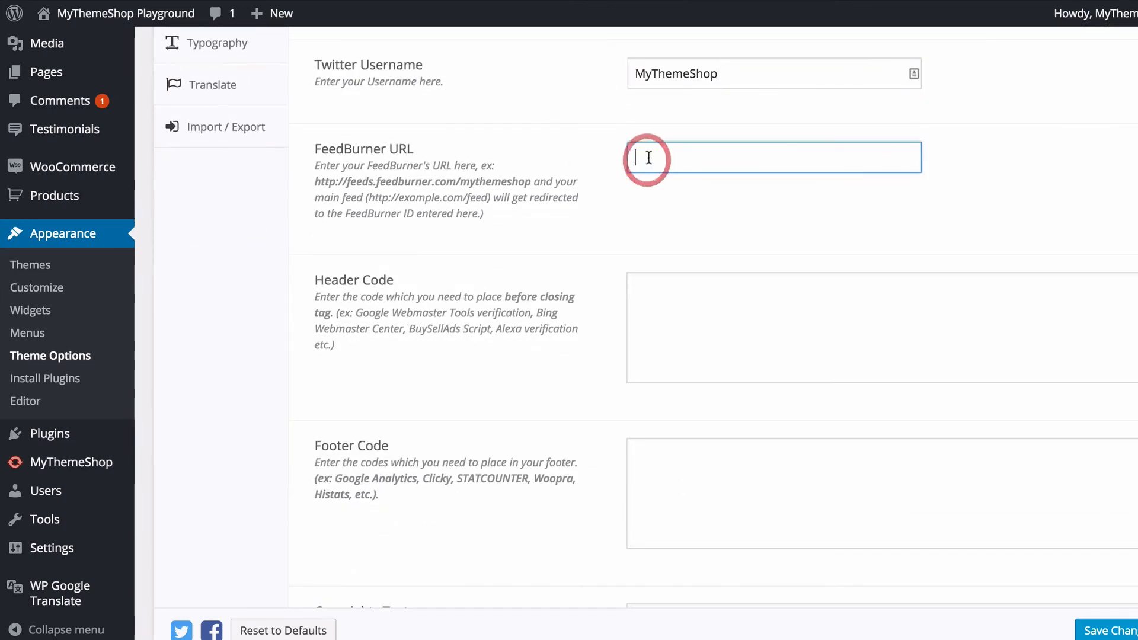
pyautogui.scroll(-3, 605, 187)
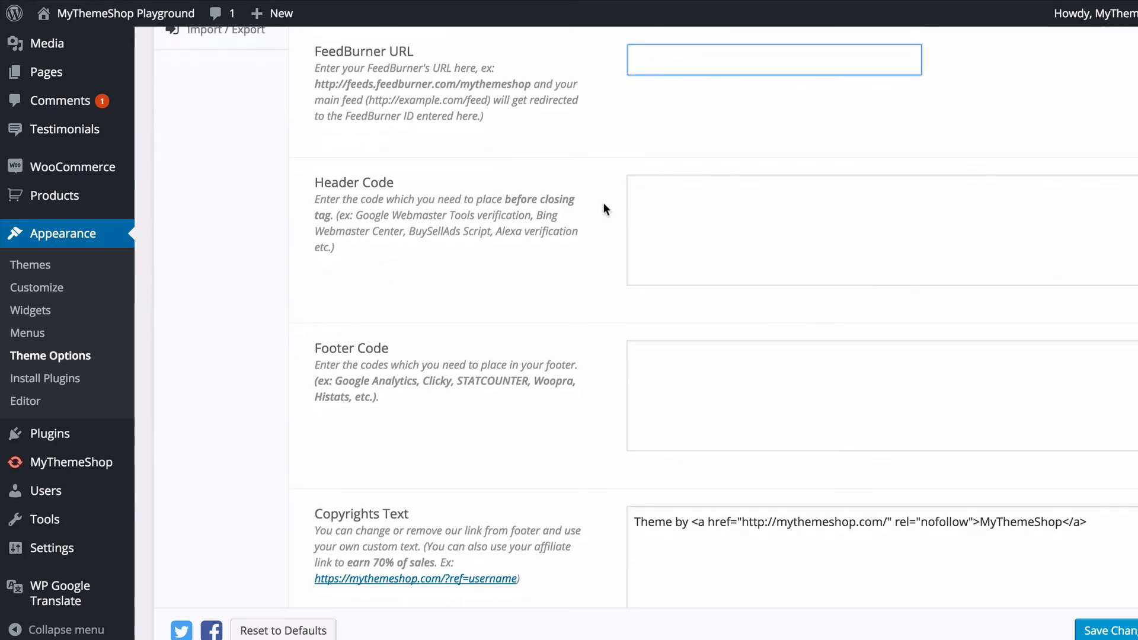
pyautogui.click(700, 230)
pyautogui.scroll(-2, 700, 232)
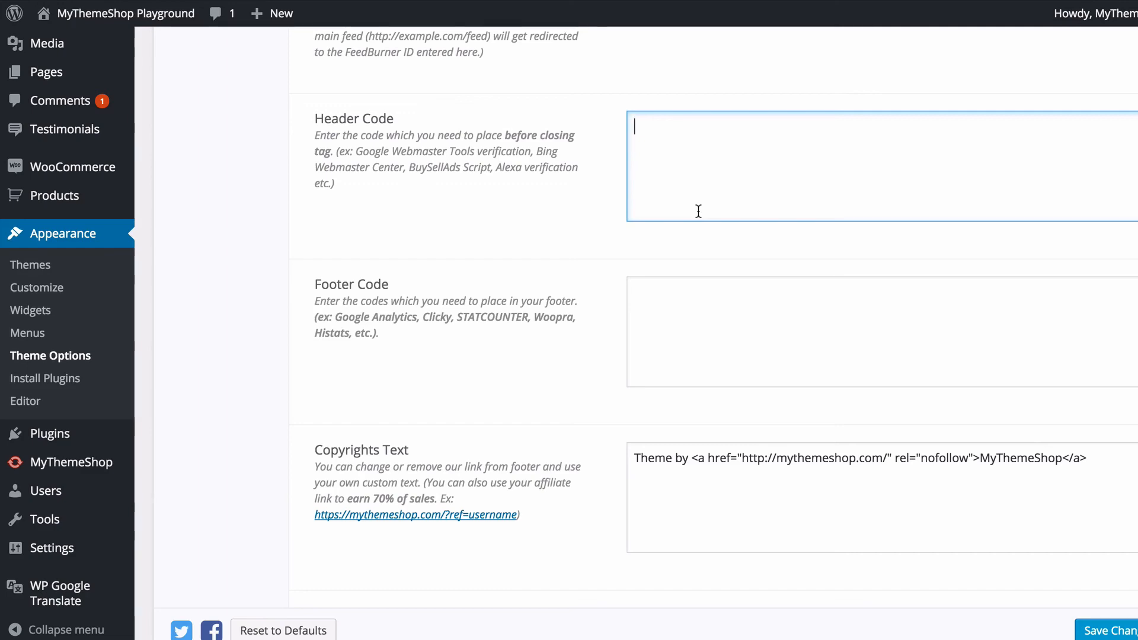
pyautogui.click(709, 297)
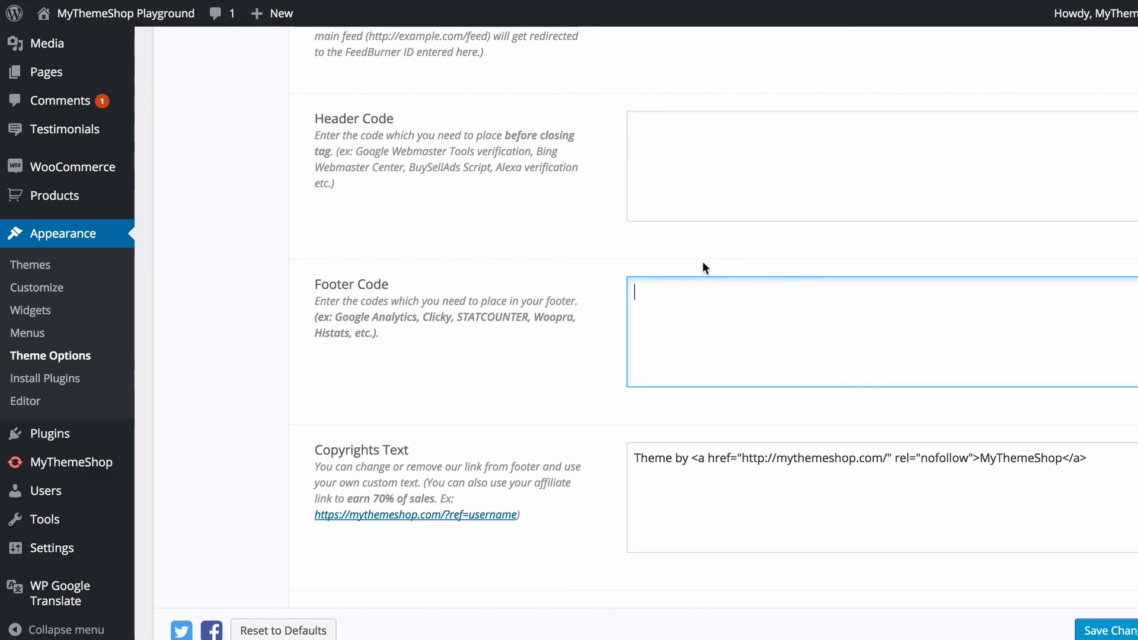
pyautogui.click(690, 196)
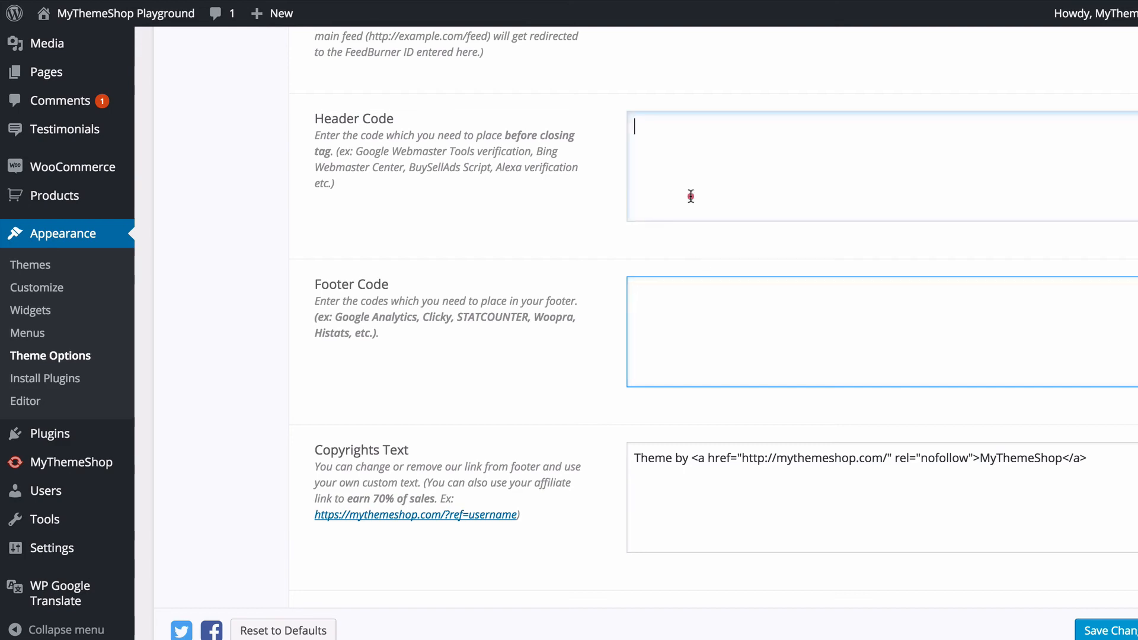
pyautogui.click(709, 336)
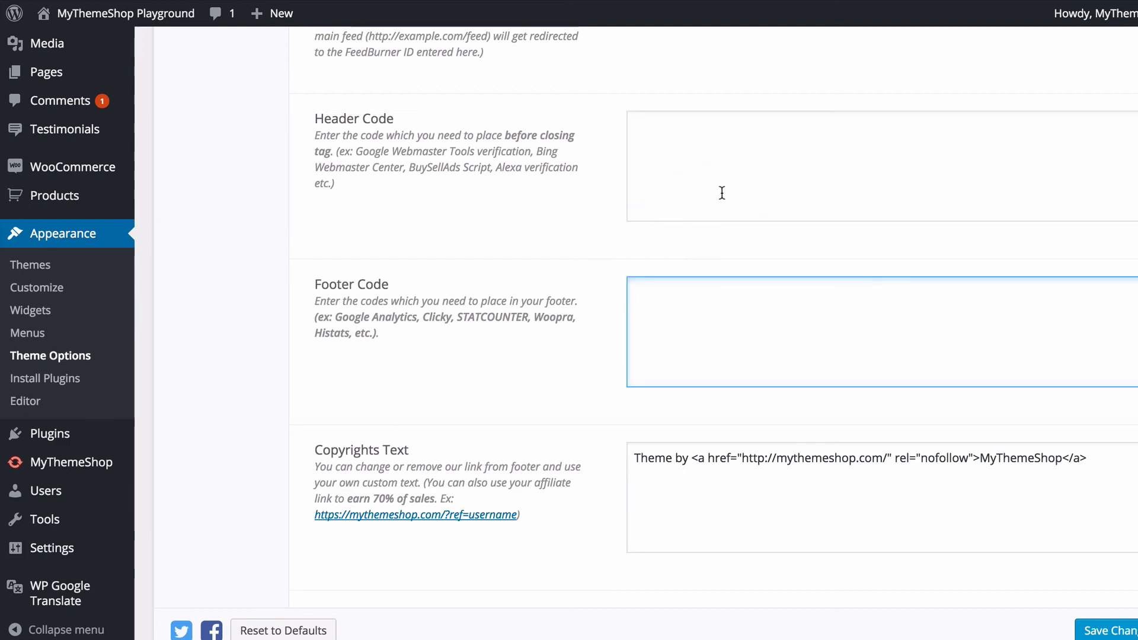
pyautogui.scroll(-3, 732, 246)
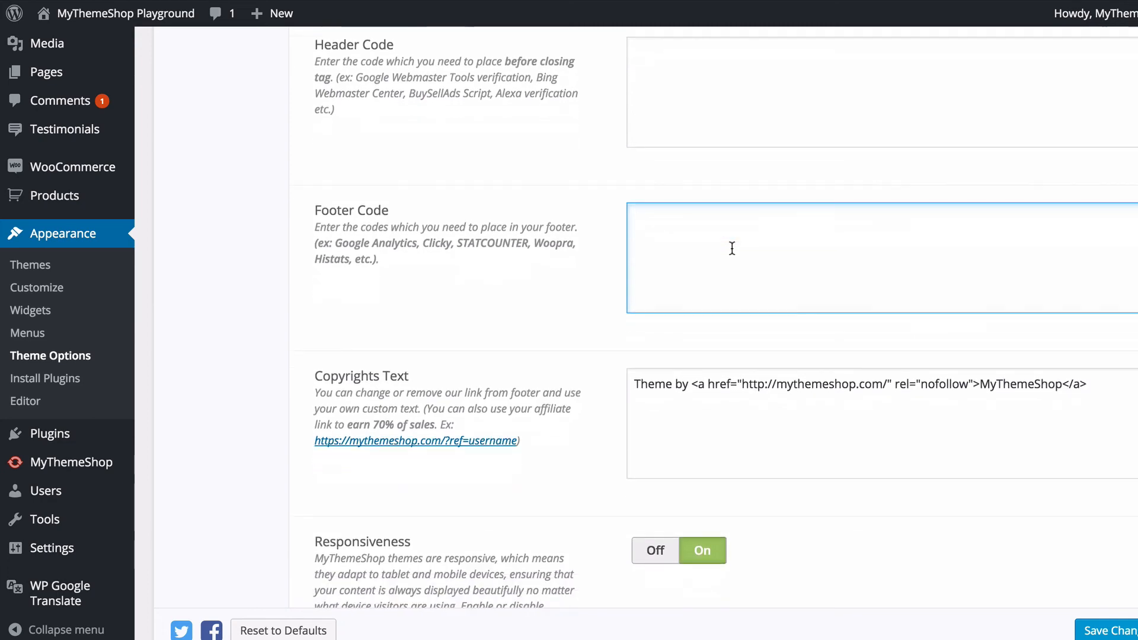
pyautogui.scroll(-8, 732, 248)
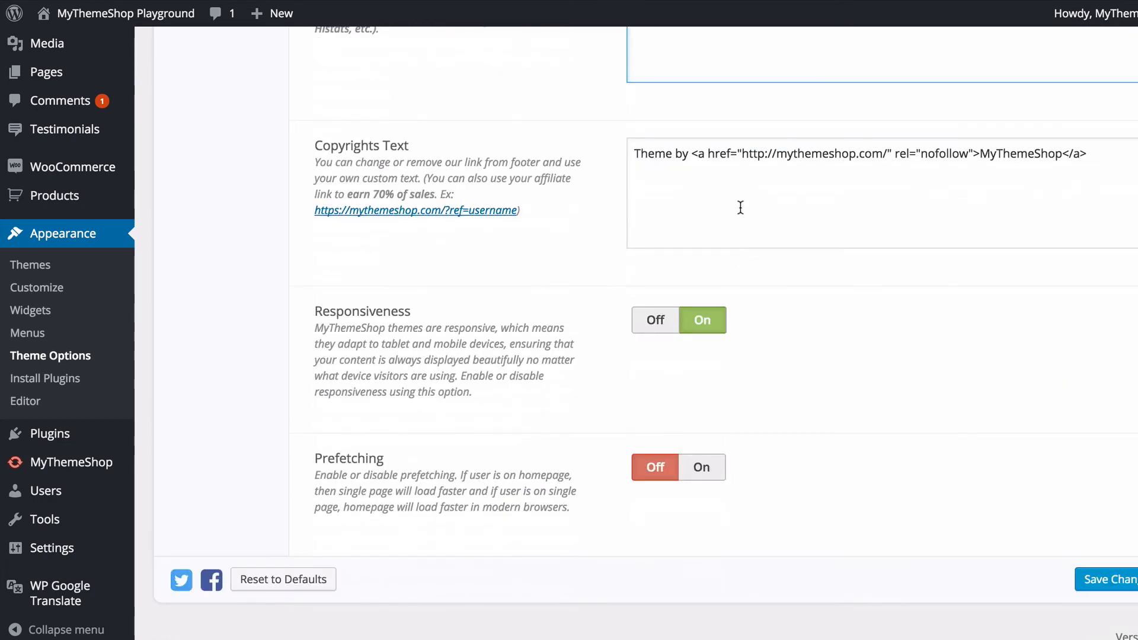
pyautogui.click(809, 156)
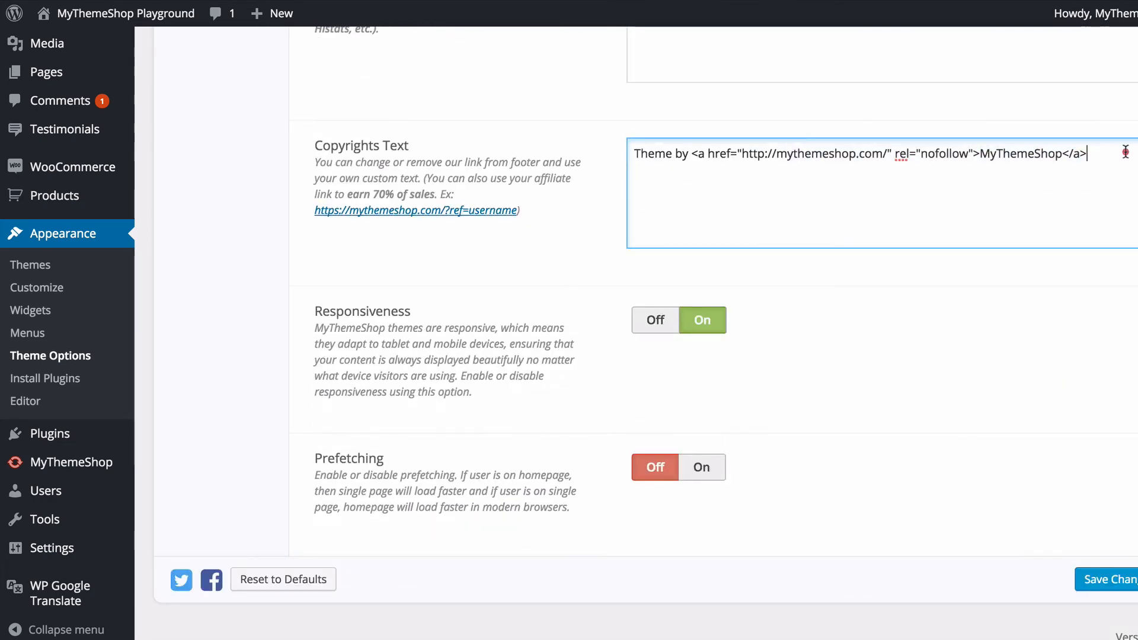
pyautogui.moveTo(1125, 153); pyautogui.dragTo(559, 149)
pyautogui.click(788, 235)
# - Try switching Responsiveness off and Prefetching on, returning each to its original setting
pyautogui.click(655, 321)
pyautogui.click(704, 321)
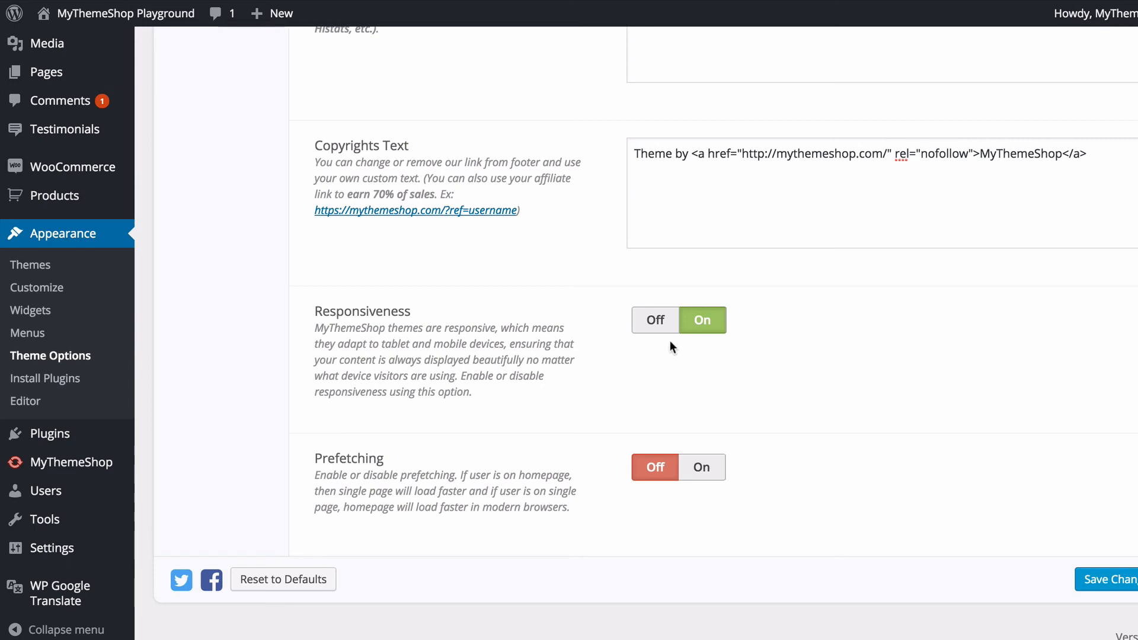
pyautogui.click(648, 329)
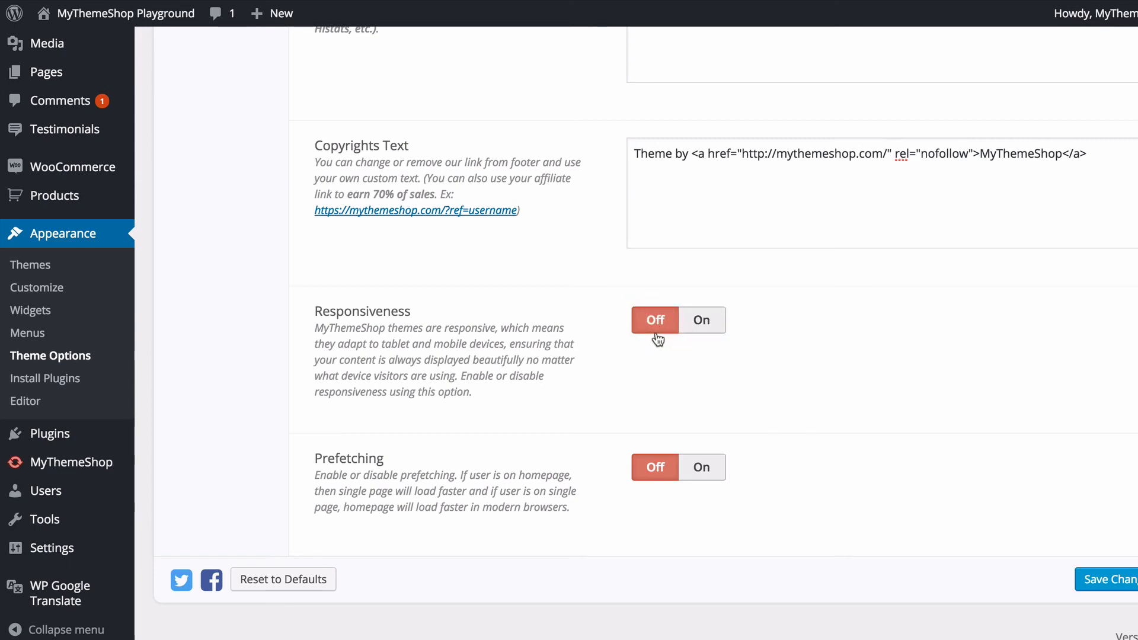
pyautogui.click(703, 323)
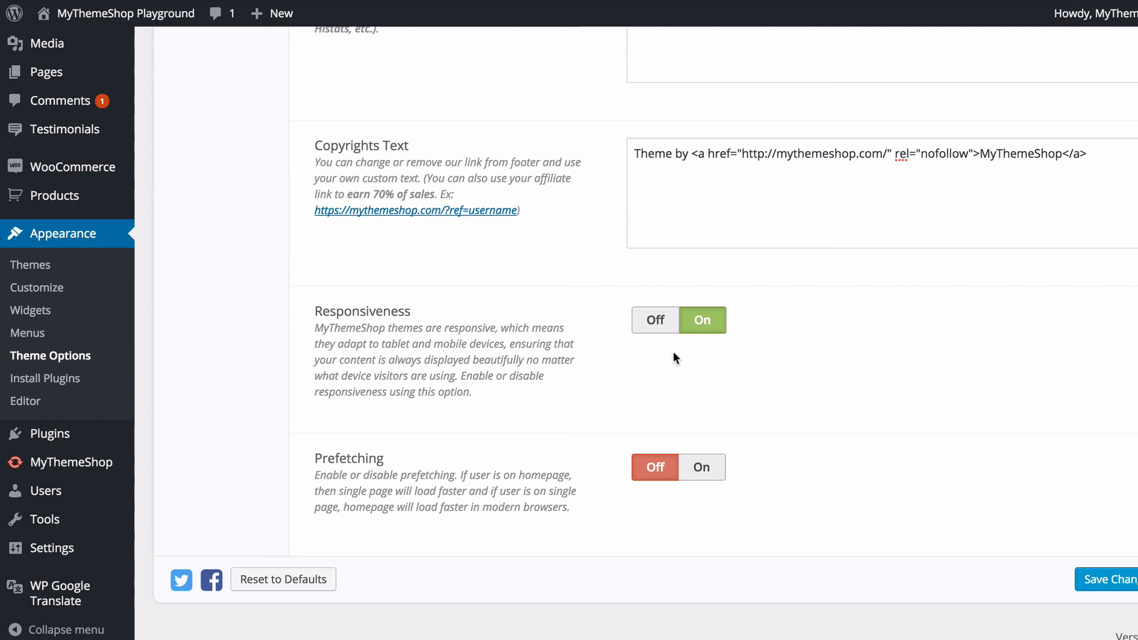
pyautogui.click(694, 466)
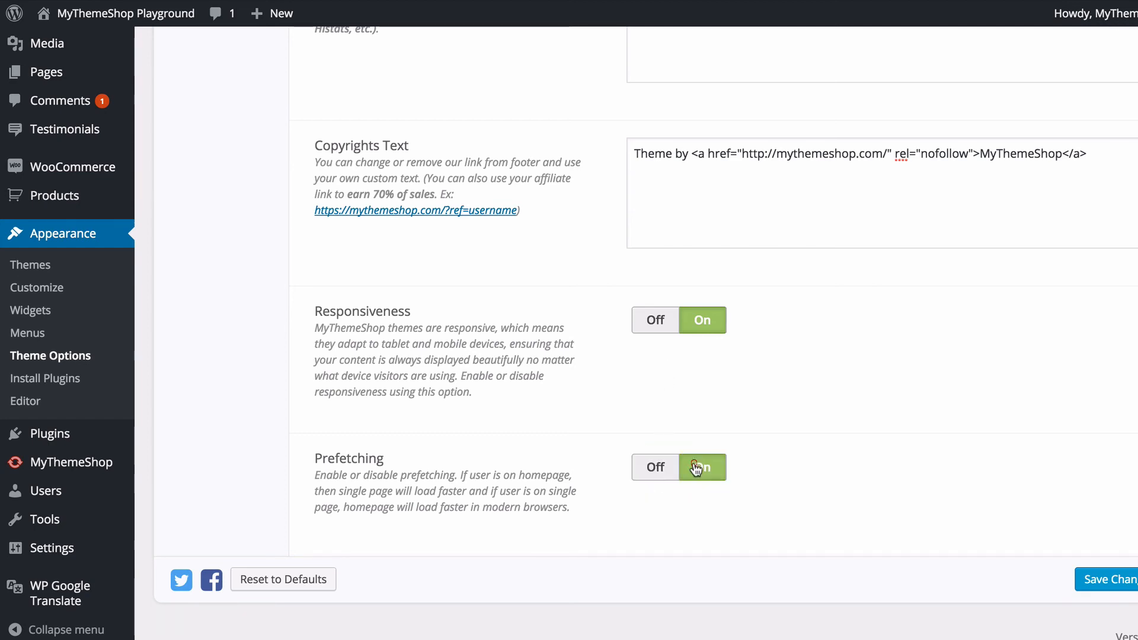
pyautogui.click(666, 471)
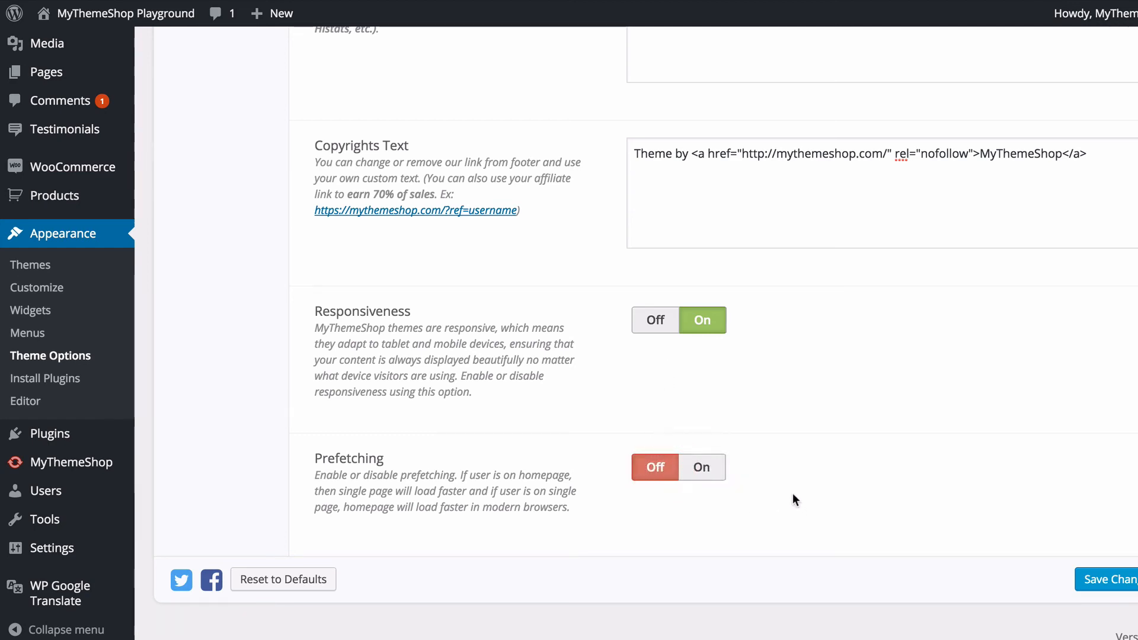
# - Save the changes made in the General Settings
pyautogui.scroll(15, 797, 468)
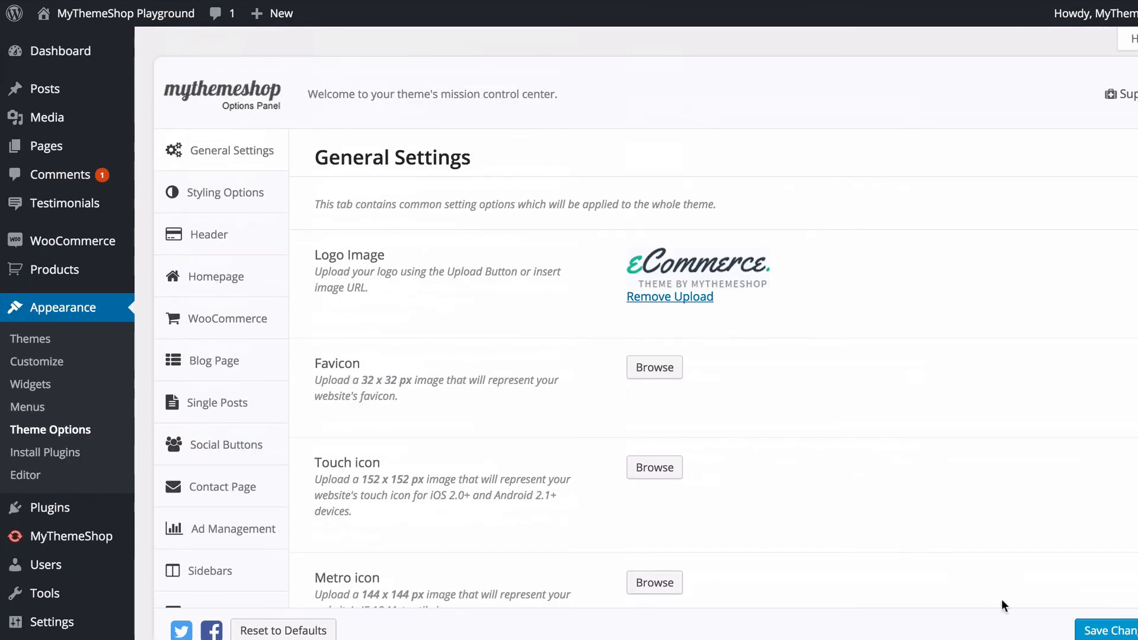
pyautogui.click(1104, 630)
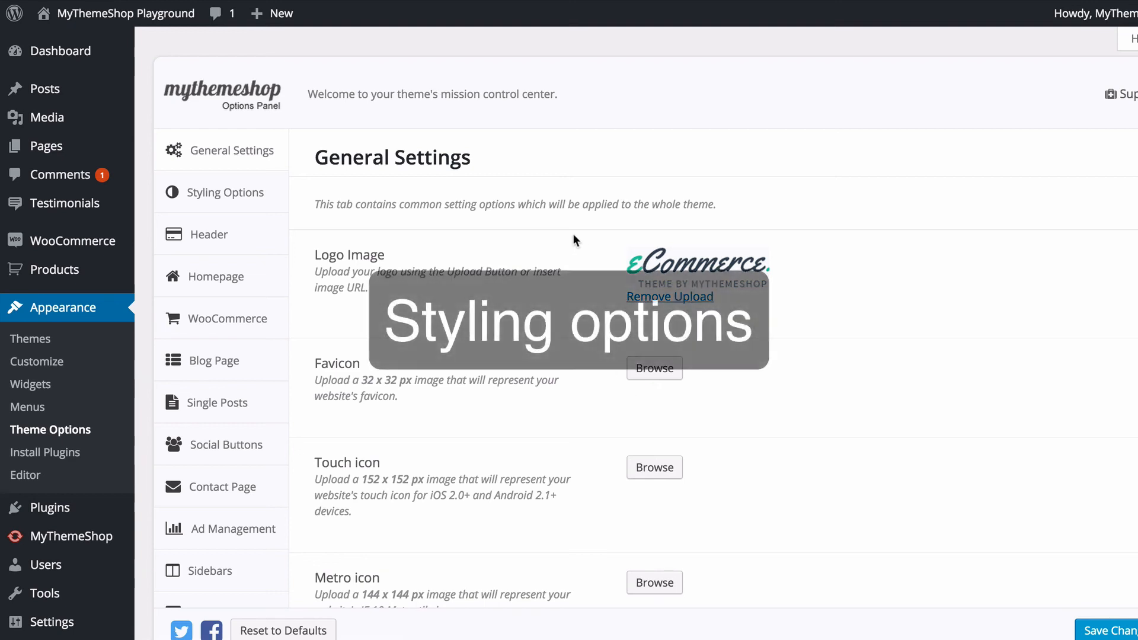
# - Open the Styling Options and change the First Color to a slate blue of about #405168
pyautogui.click(236, 202)
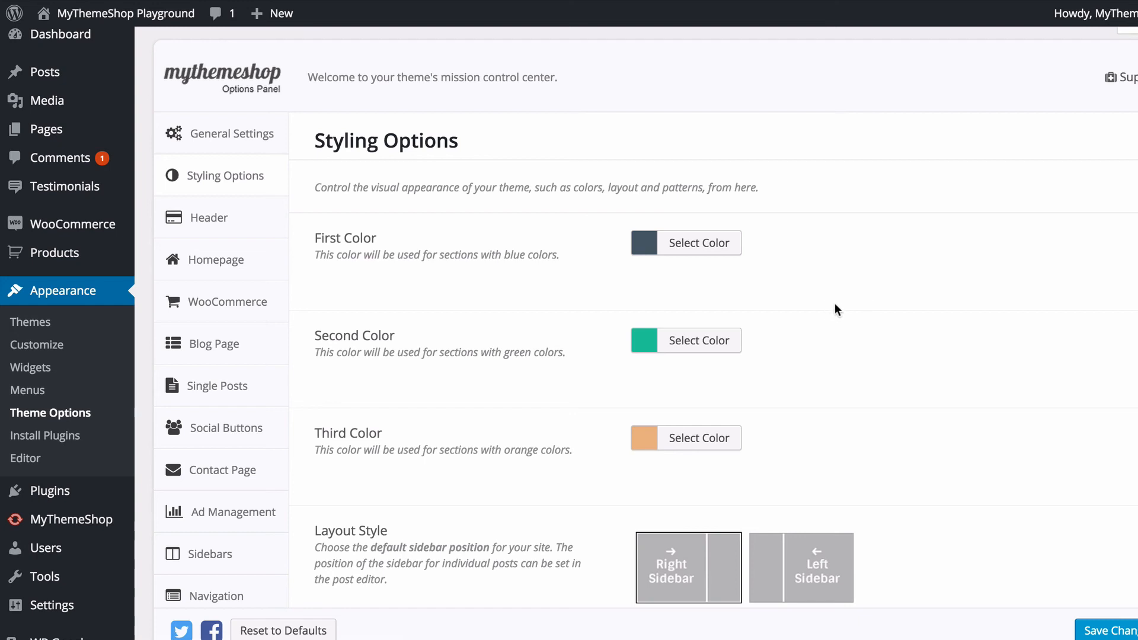
pyautogui.scroll(-1, 843, 300)
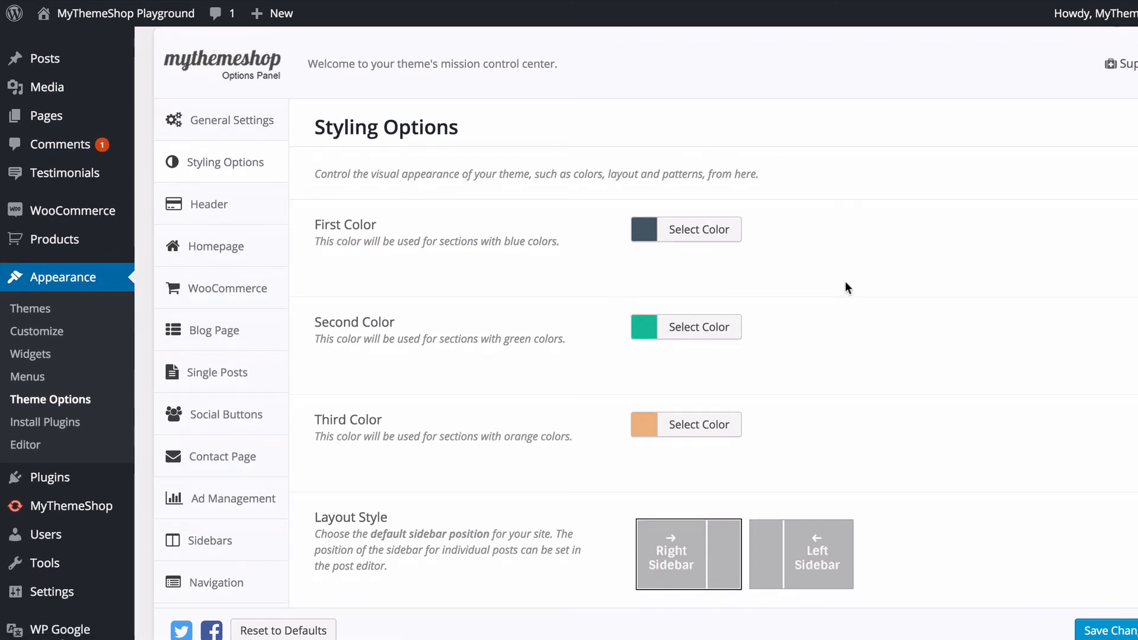
pyautogui.click(667, 237)
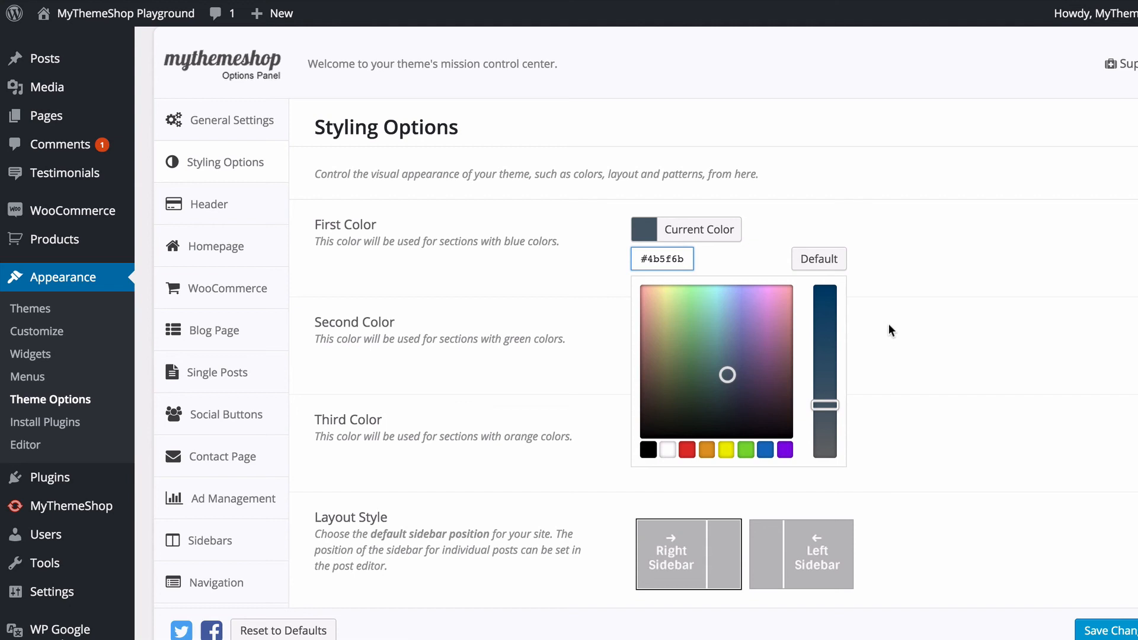
pyautogui.click(727, 374)
pyautogui.moveTo(699, 358); pyautogui.dragTo(729, 376)
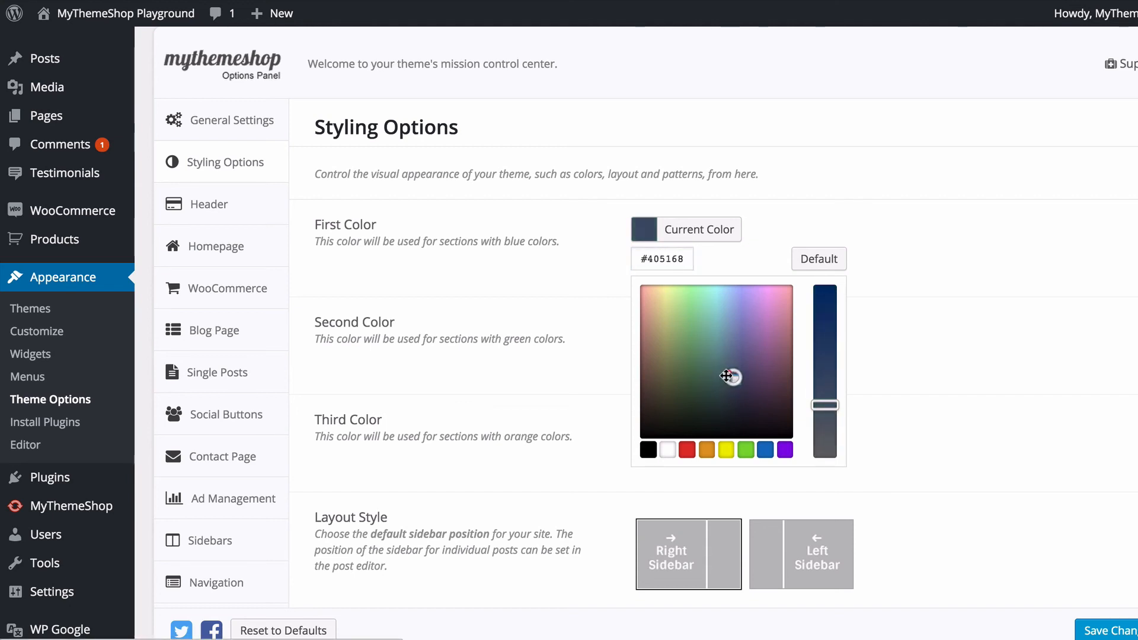
pyautogui.click(946, 349)
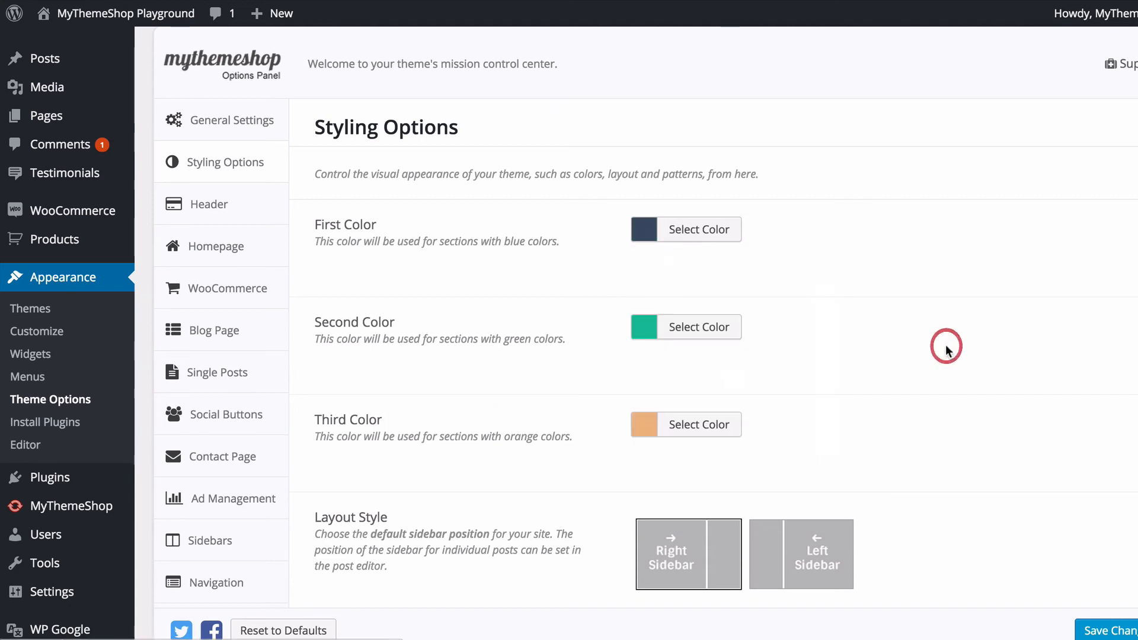
# - Try a different shade for the Second Color and restore its default green
pyautogui.click(719, 332)
pyautogui.moveTo(715, 421); pyautogui.dragTo(670, 429)
pyautogui.click(832, 362)
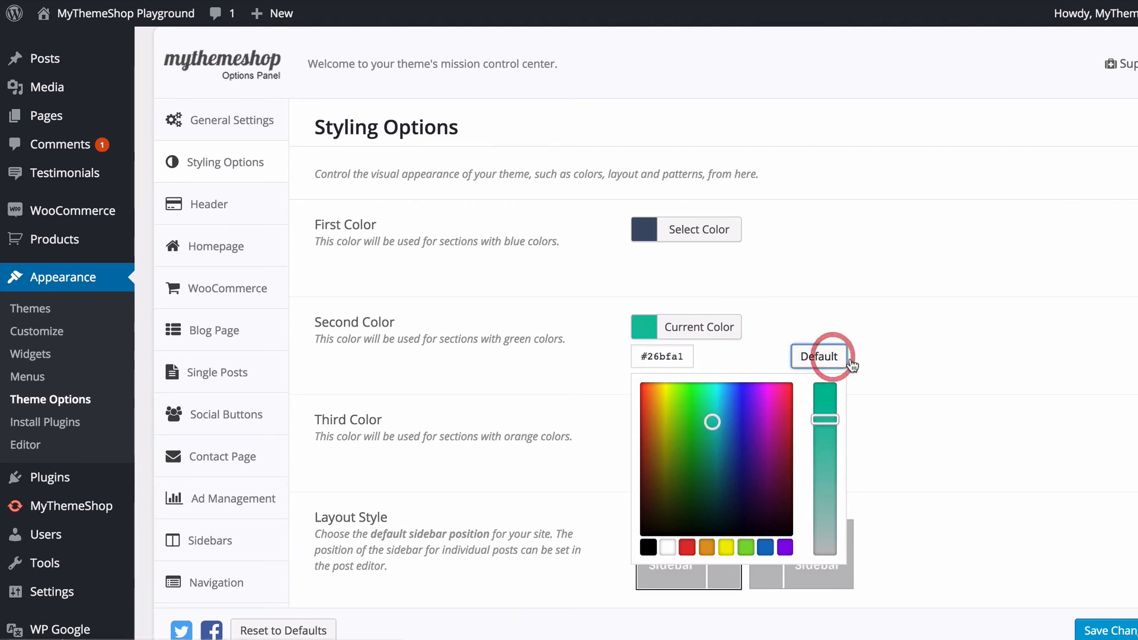
pyautogui.click(952, 300)
# - Try the green, black, white, red and orange preset swatches for the Third Color and restore its default
pyautogui.scroll(-3, 764, 347)
pyautogui.click(724, 314)
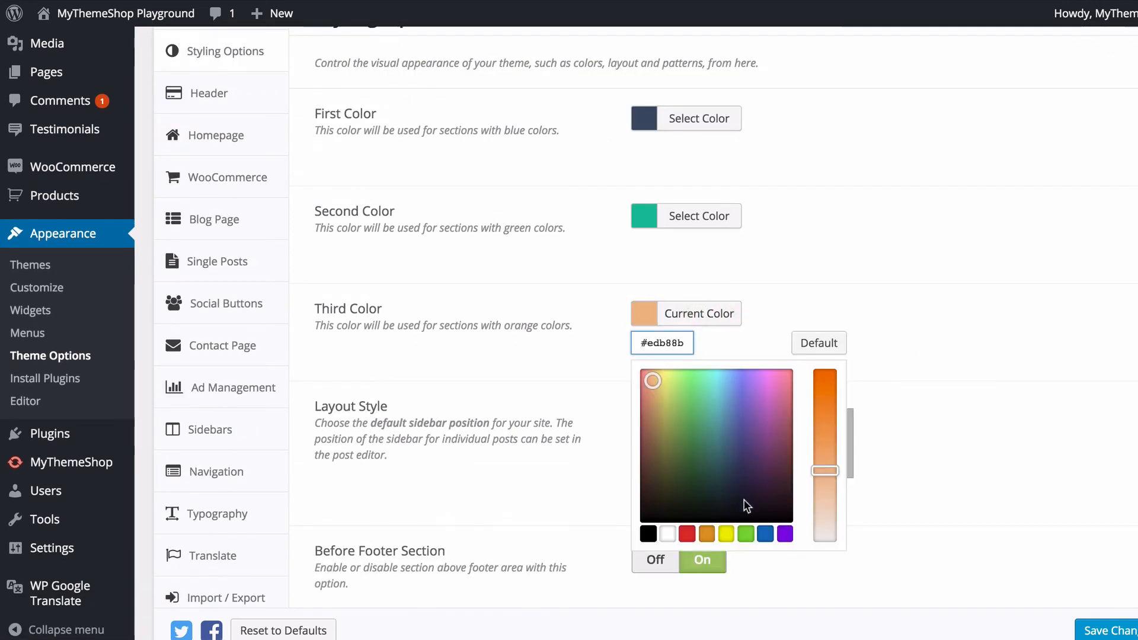
pyautogui.click(746, 533)
pyautogui.click(648, 533)
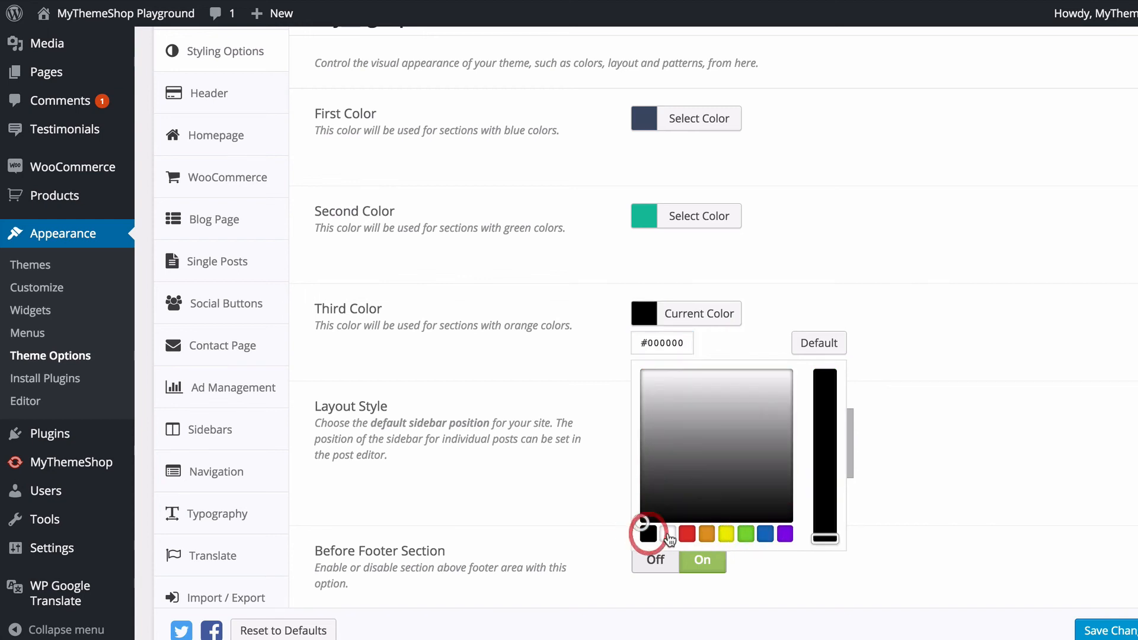
pyautogui.click(667, 534)
pyautogui.click(689, 533)
pyautogui.click(706, 533)
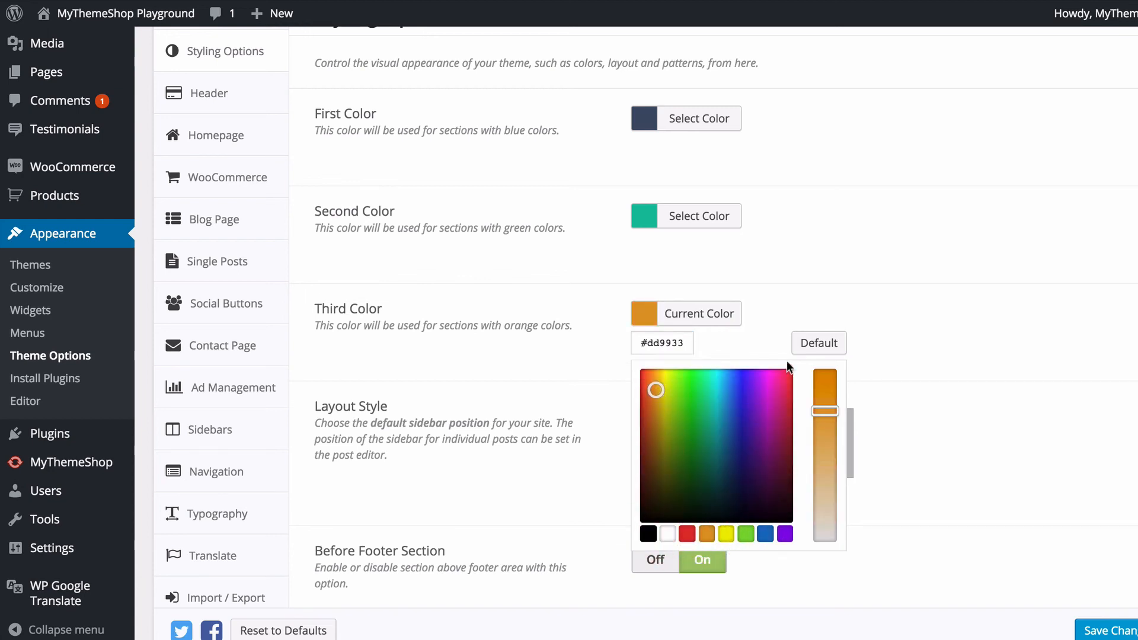
pyautogui.click(818, 343)
pyautogui.click(907, 342)
# - Try the Left Sidebar layout style and switch back to Right Sidebar
pyautogui.scroll(-3, 877, 343)
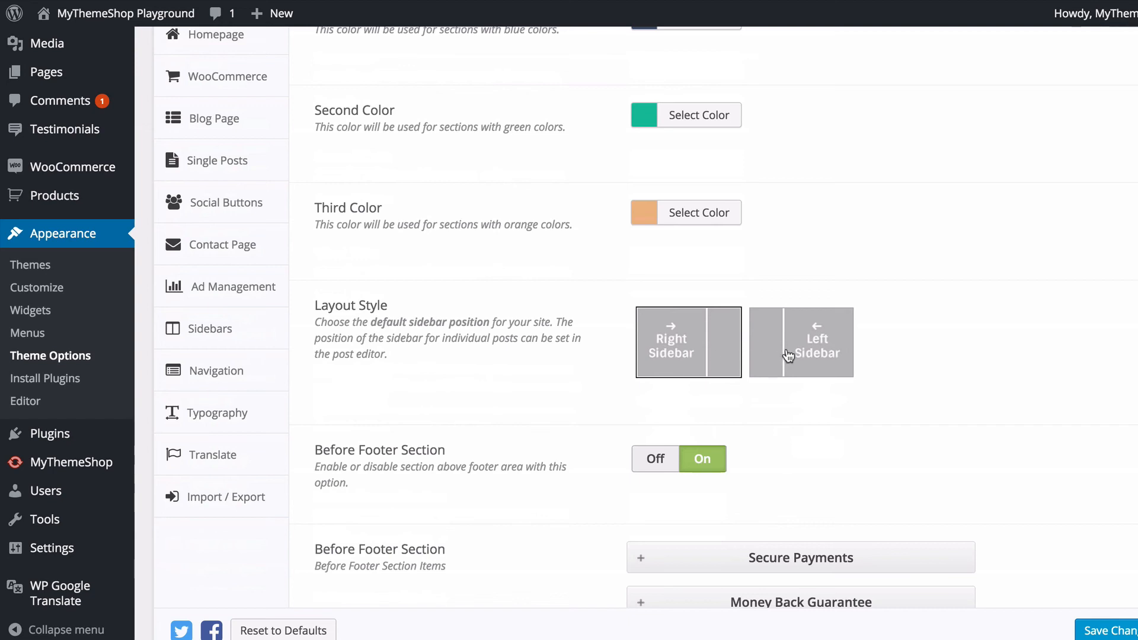
pyautogui.click(788, 356)
pyautogui.click(703, 355)
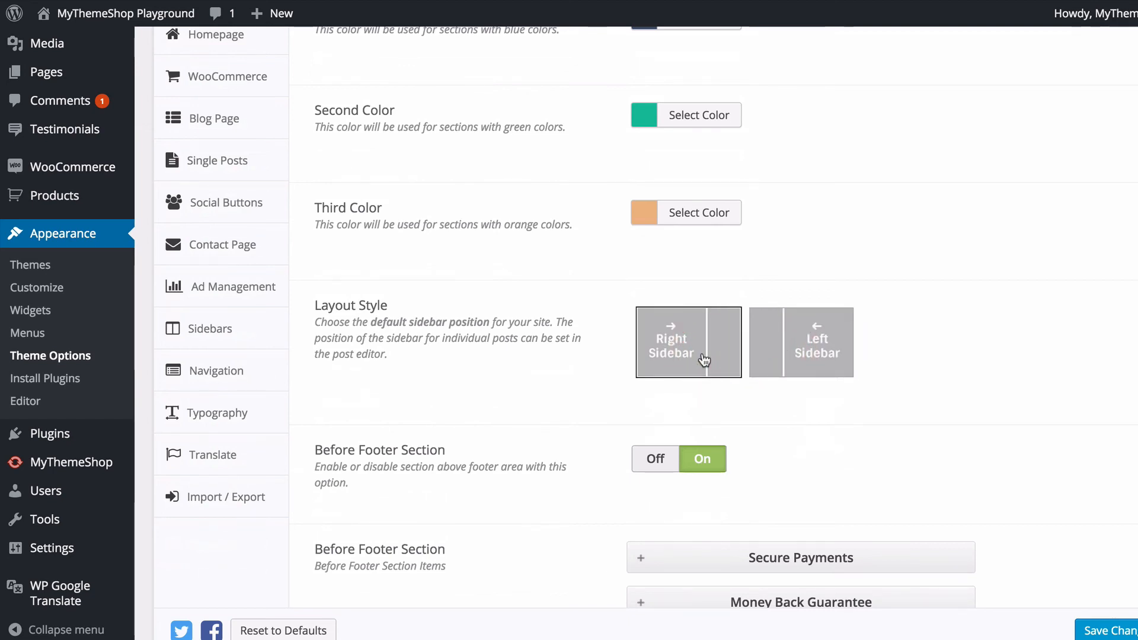
pyautogui.click(758, 342)
pyautogui.click(720, 341)
# - Look over the Before Footer Section options and expand the Secure Payments item to view its fields
pyautogui.scroll(-1, 697, 259)
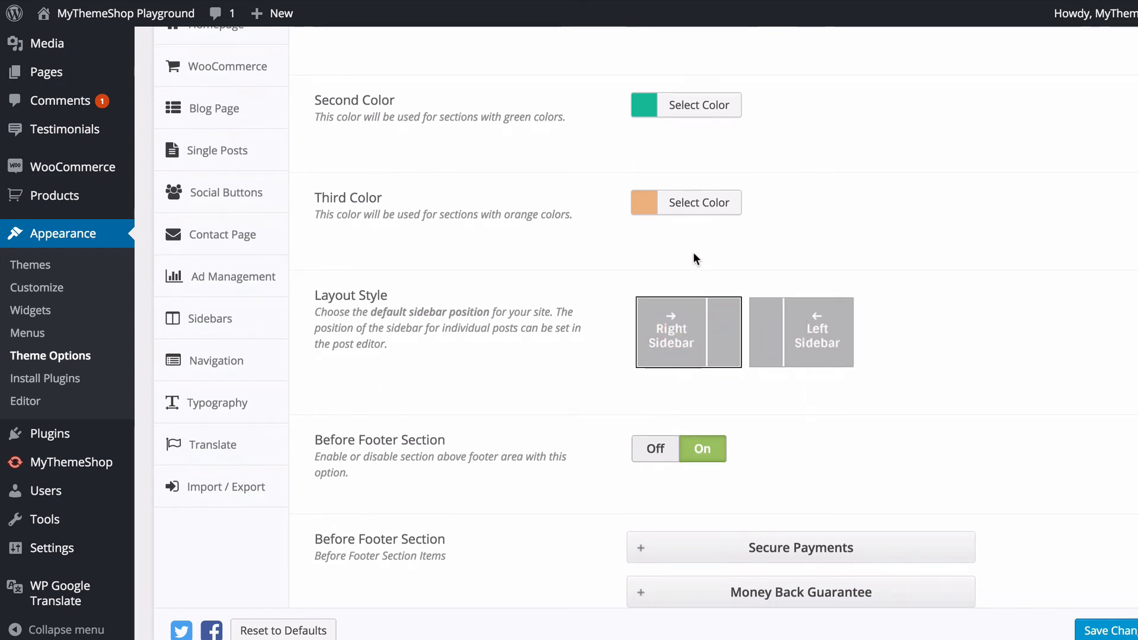
pyautogui.scroll(-5, 695, 258)
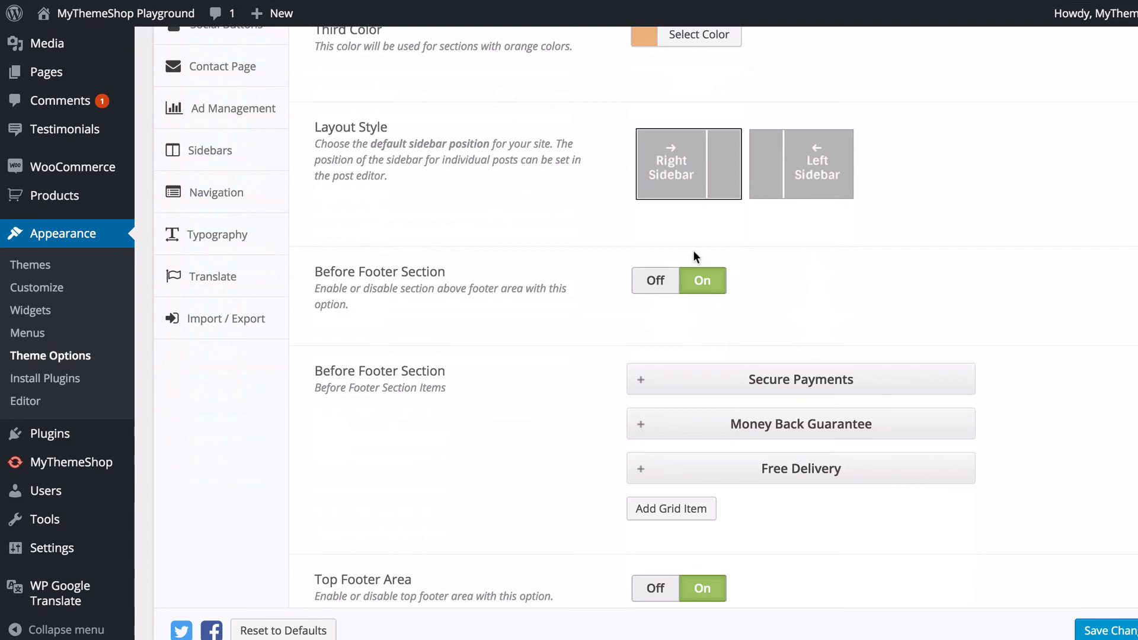
pyautogui.scroll(-2, 693, 251)
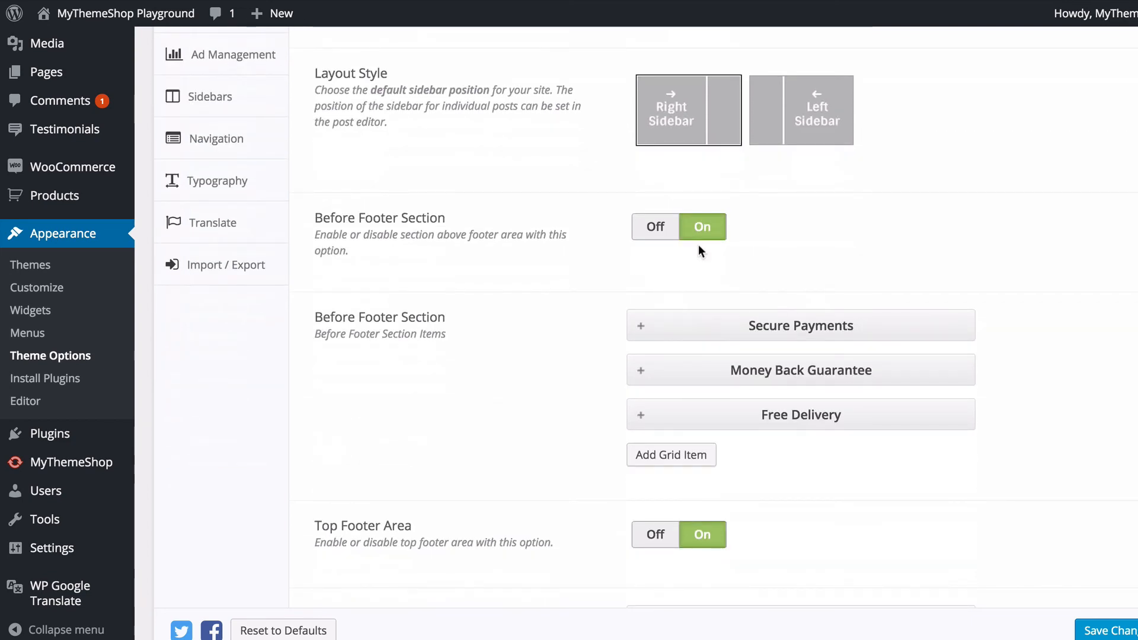
pyautogui.scroll(-4, 884, 146)
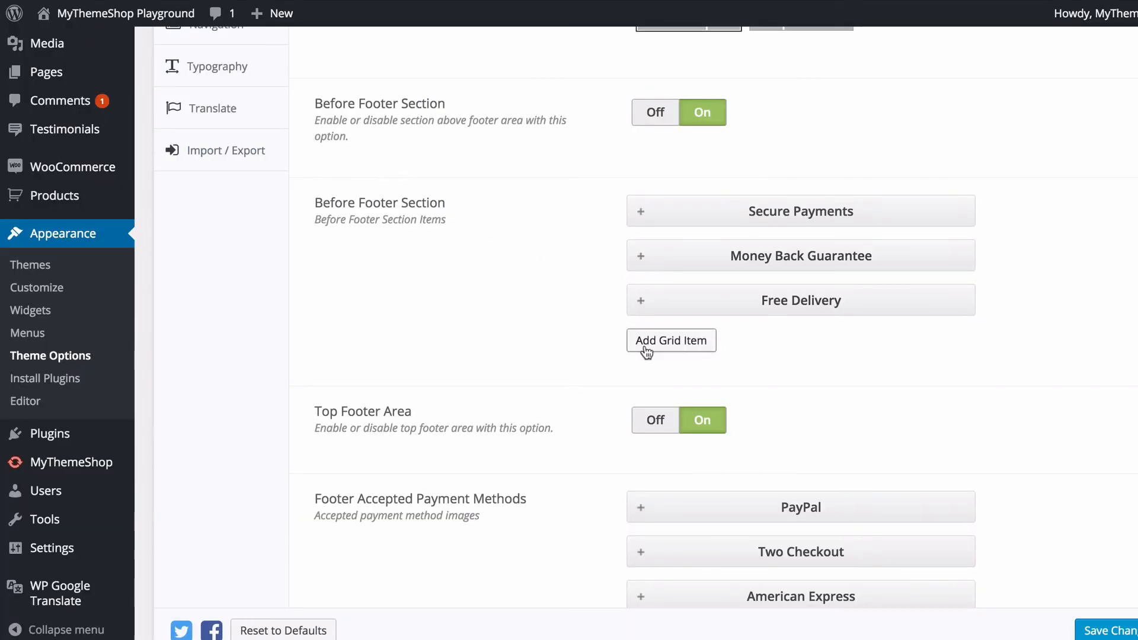
pyautogui.click(644, 211)
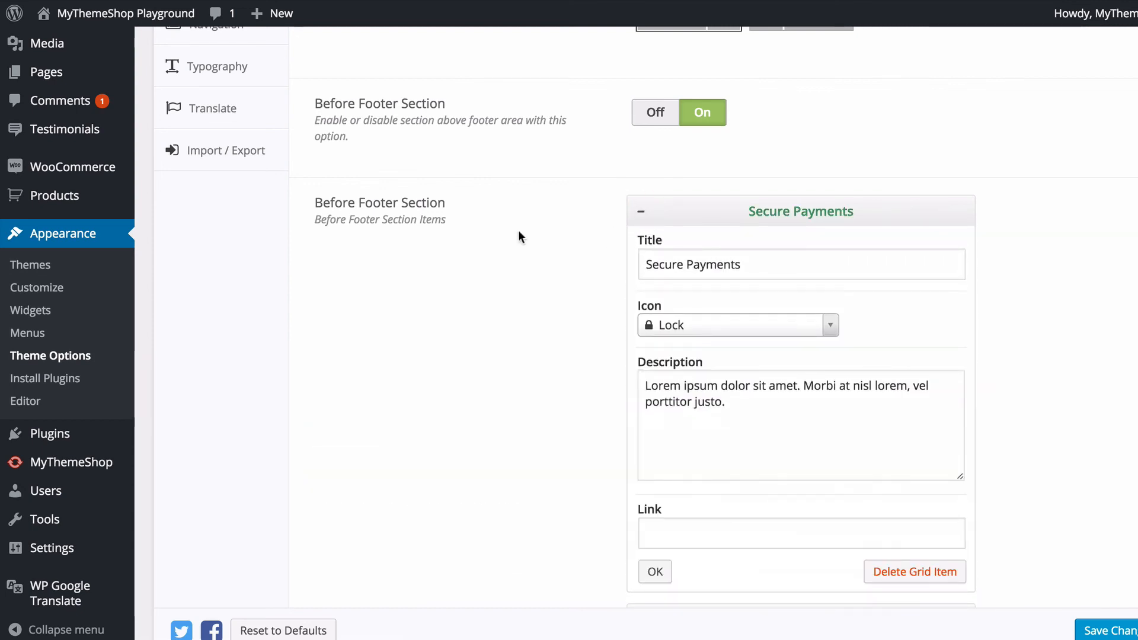
# - Review the Secure Payments item's title, icon choices, description and link fields, and collapse the item
pyautogui.scroll(-3, 552, 229)
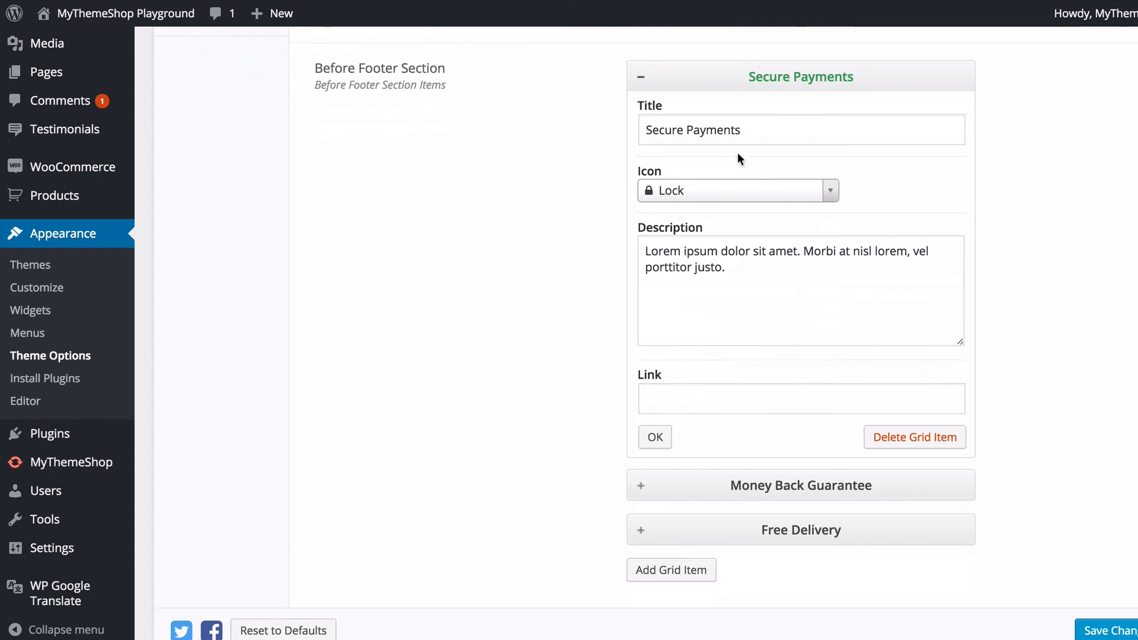
pyautogui.click(813, 119)
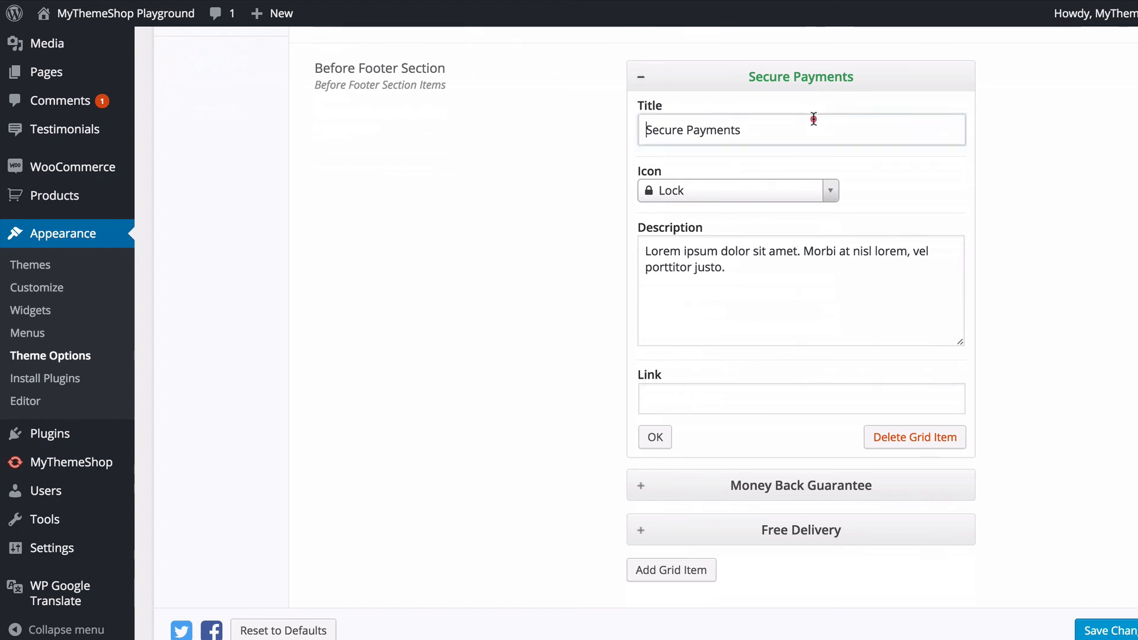
pyautogui.click(830, 197)
pyautogui.moveTo(827, 240); pyautogui.dragTo(829, 305)
pyautogui.click(881, 210)
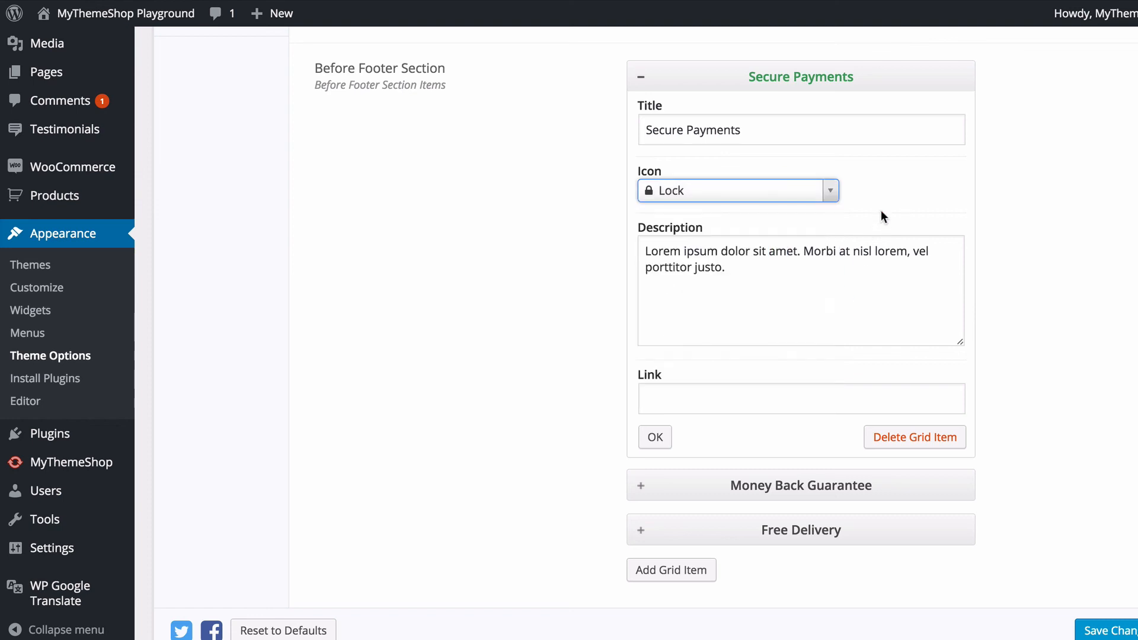
pyautogui.click(810, 278)
pyautogui.click(763, 399)
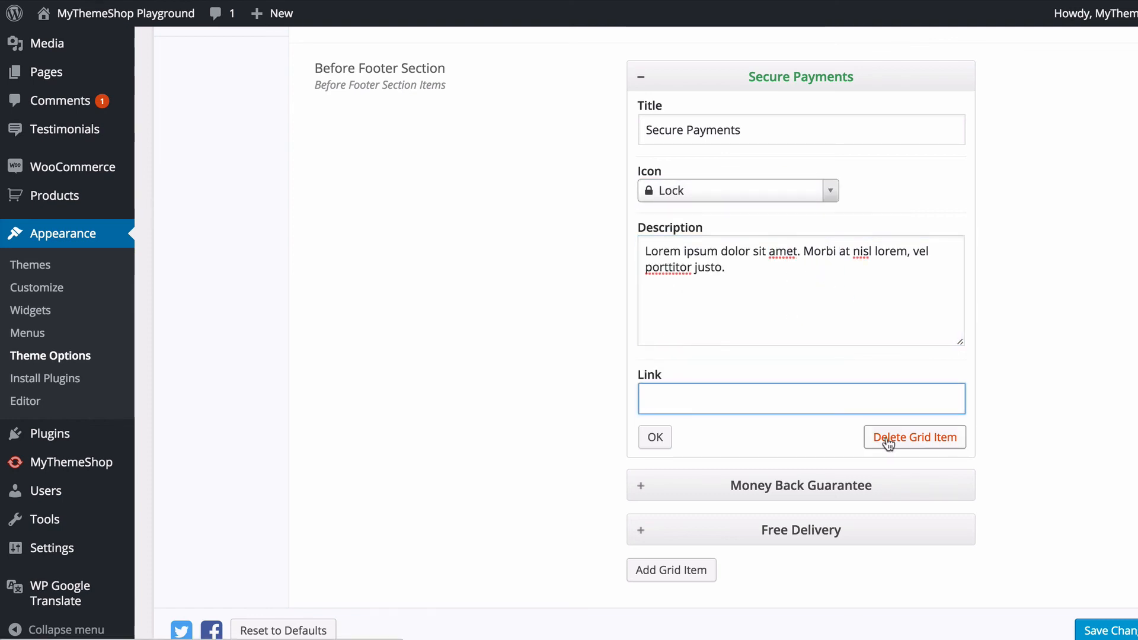
pyautogui.click(655, 437)
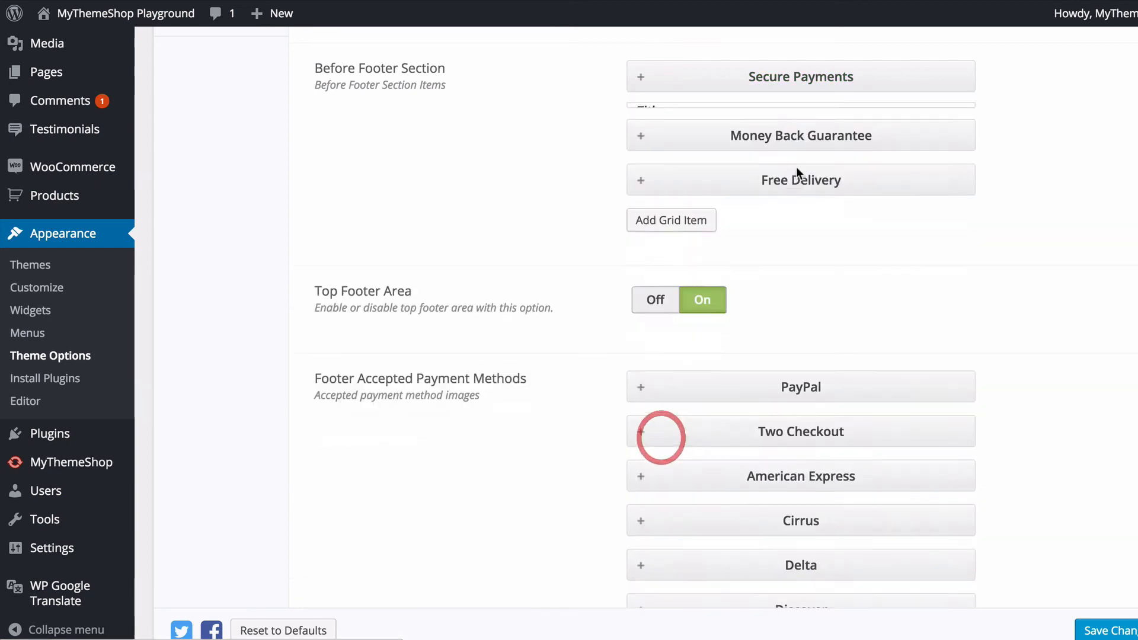
# - Reorder the Before Footer Section items to Free Delivery, Money Back Guarantee, Secure Payments, and set Free Delivery's icon to Money
pyautogui.moveTo(785, 89); pyautogui.dragTo(783, 138)
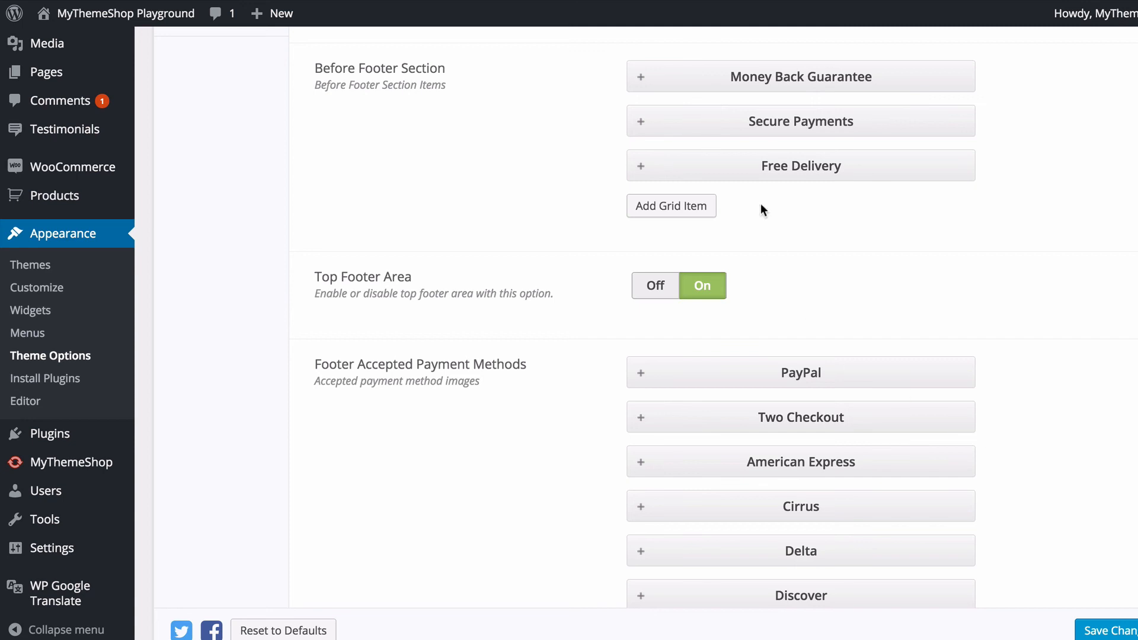
pyautogui.moveTo(641, 163); pyautogui.dragTo(723, 72)
pyautogui.click(696, 80)
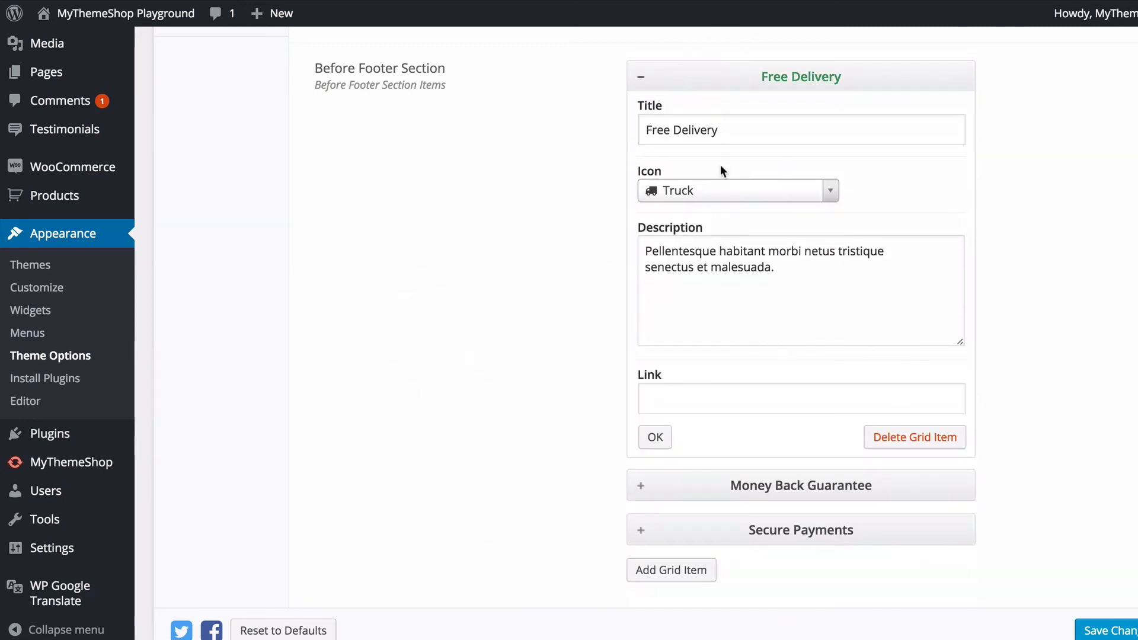
pyautogui.click(738, 189)
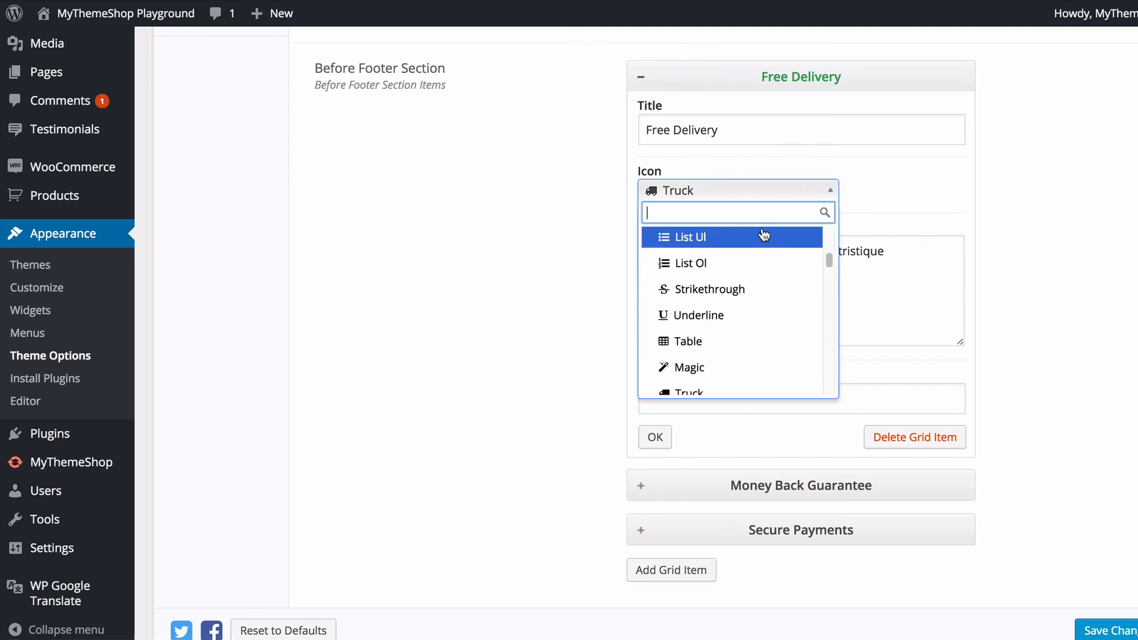
pyautogui.write('money')
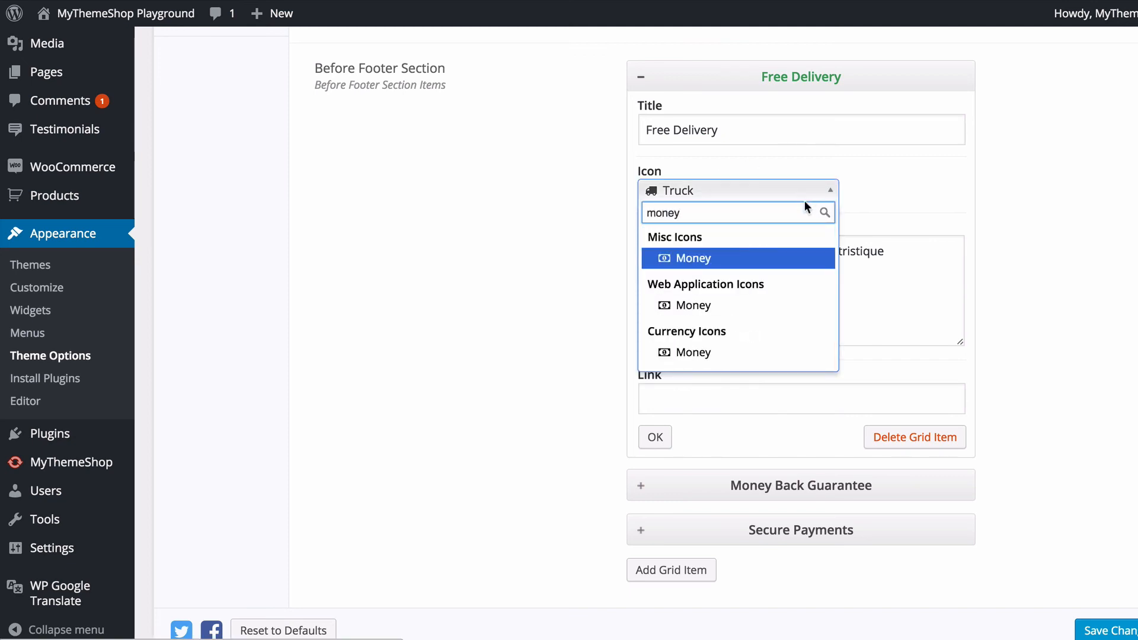
pyautogui.click(782, 259)
pyautogui.click(860, 179)
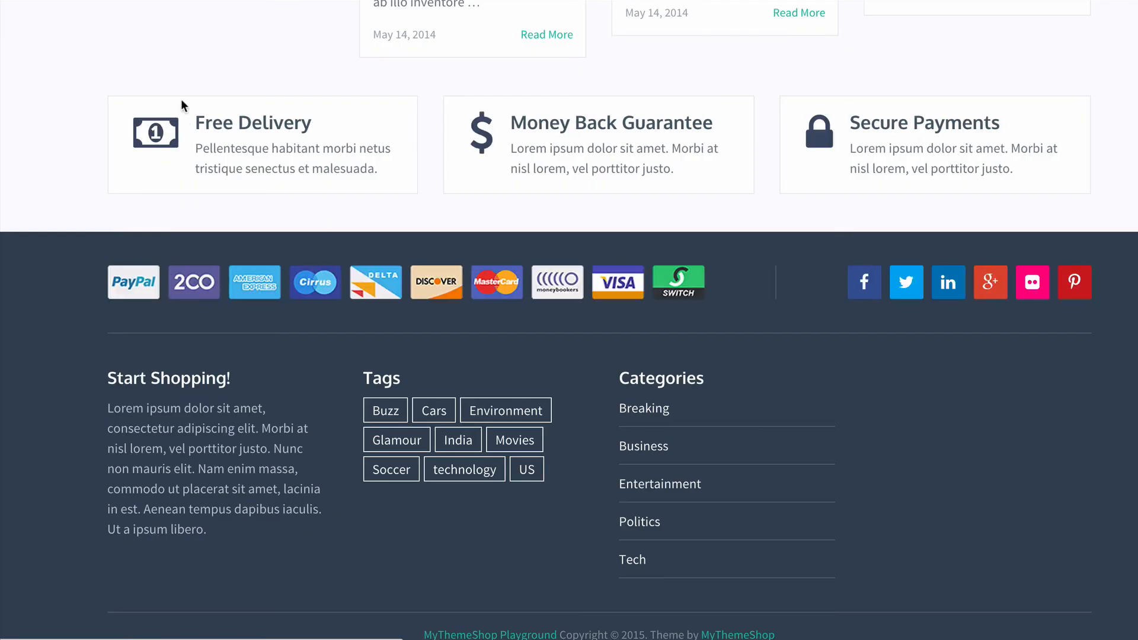
# - Check the order and icons of the three items above the footer on the live site
pyautogui.scroll(3, 287, 183)
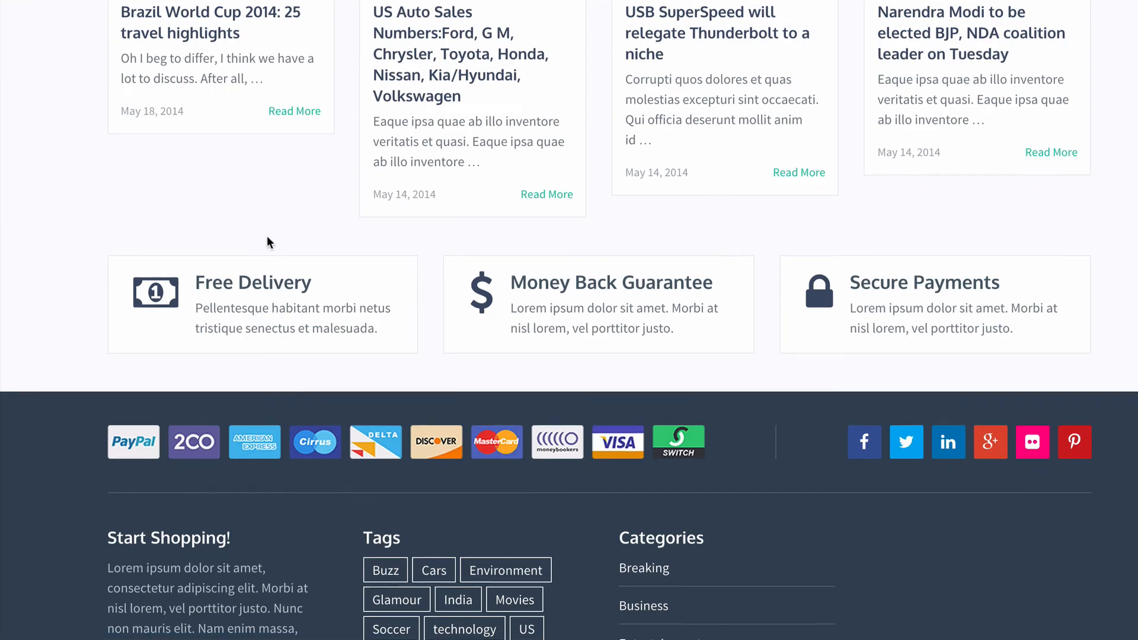
pyautogui.scroll(-3, 269, 242)
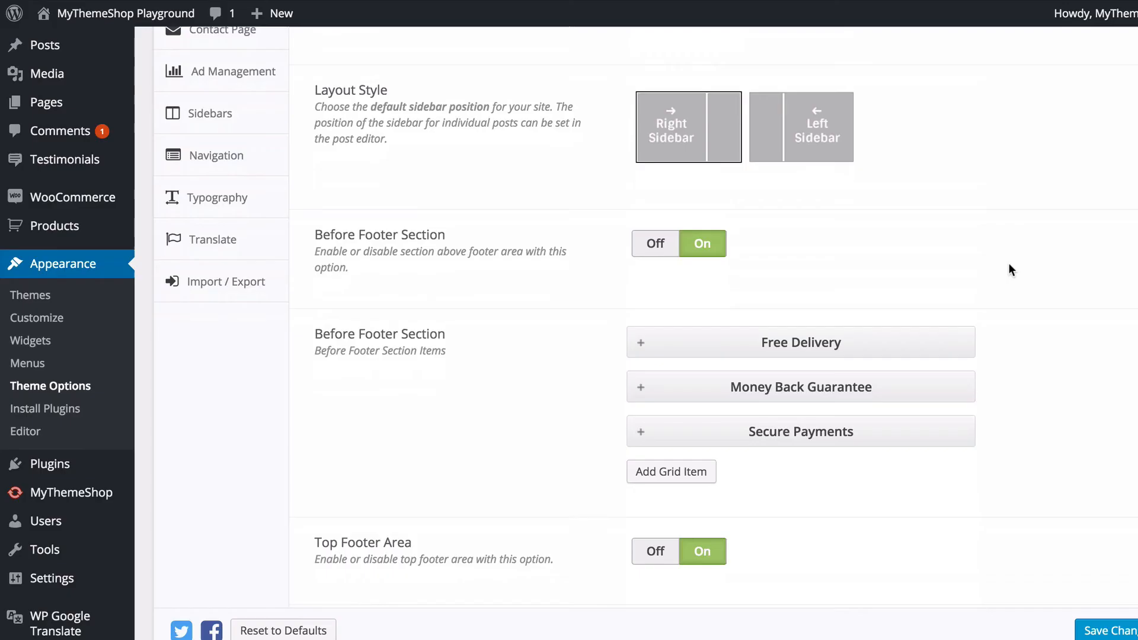
# - Add a new grid item to the Before Footer Section and collapse it with its fields unfilled
pyautogui.scroll(-3, 1008, 262)
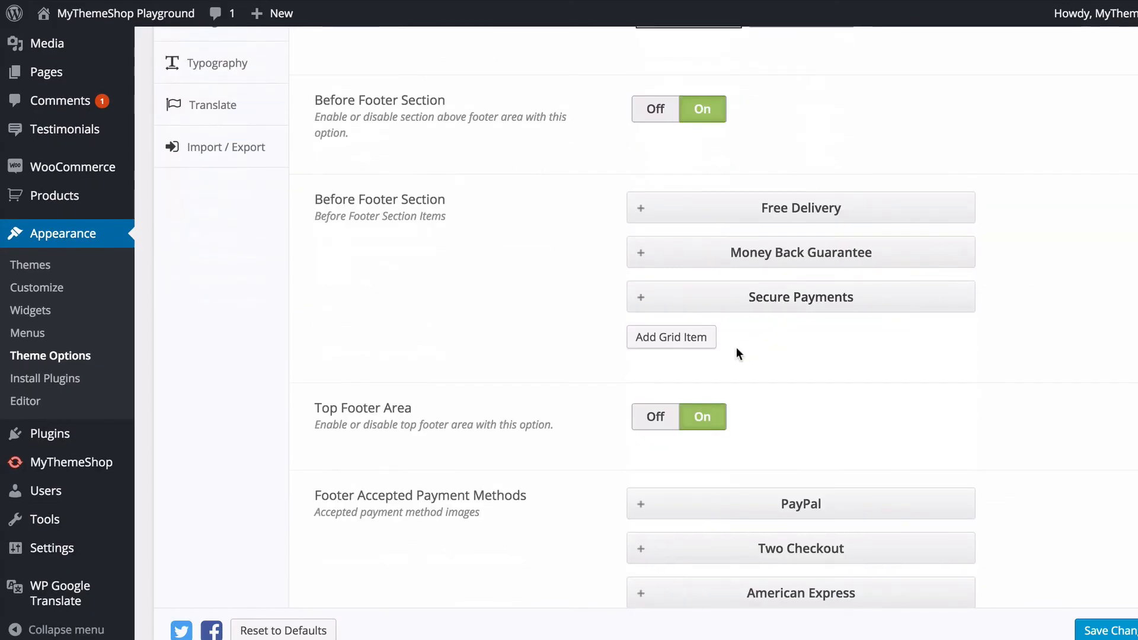
pyautogui.click(691, 347)
pyautogui.scroll(-3, 1087, 338)
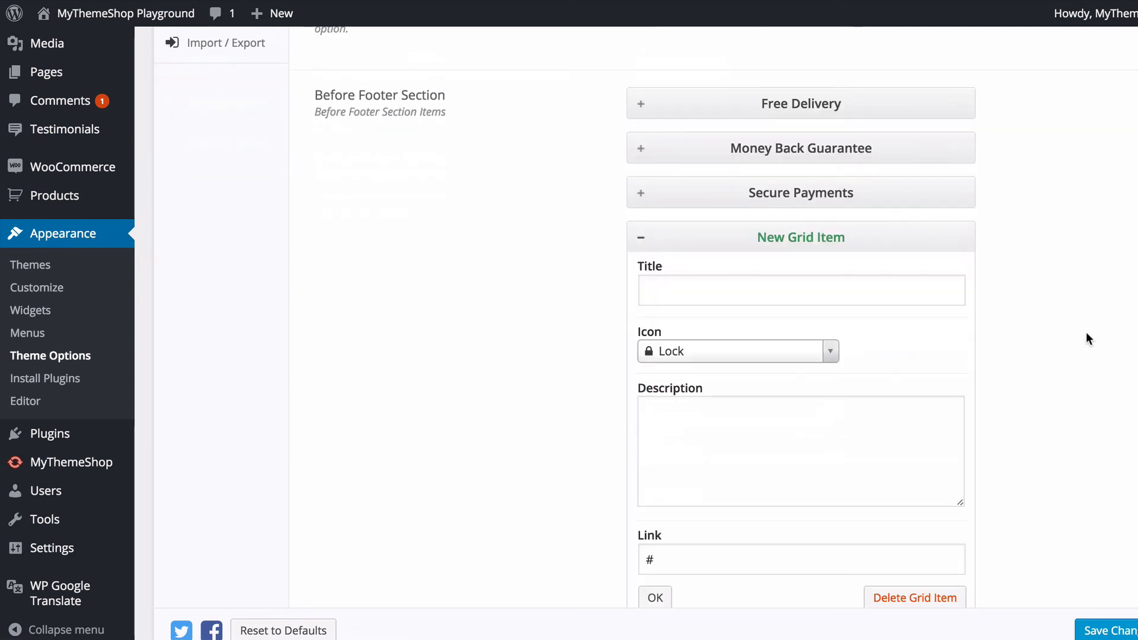
pyautogui.scroll(2, 889, 284)
pyautogui.click(641, 218)
pyautogui.scroll(-2, 561, 219)
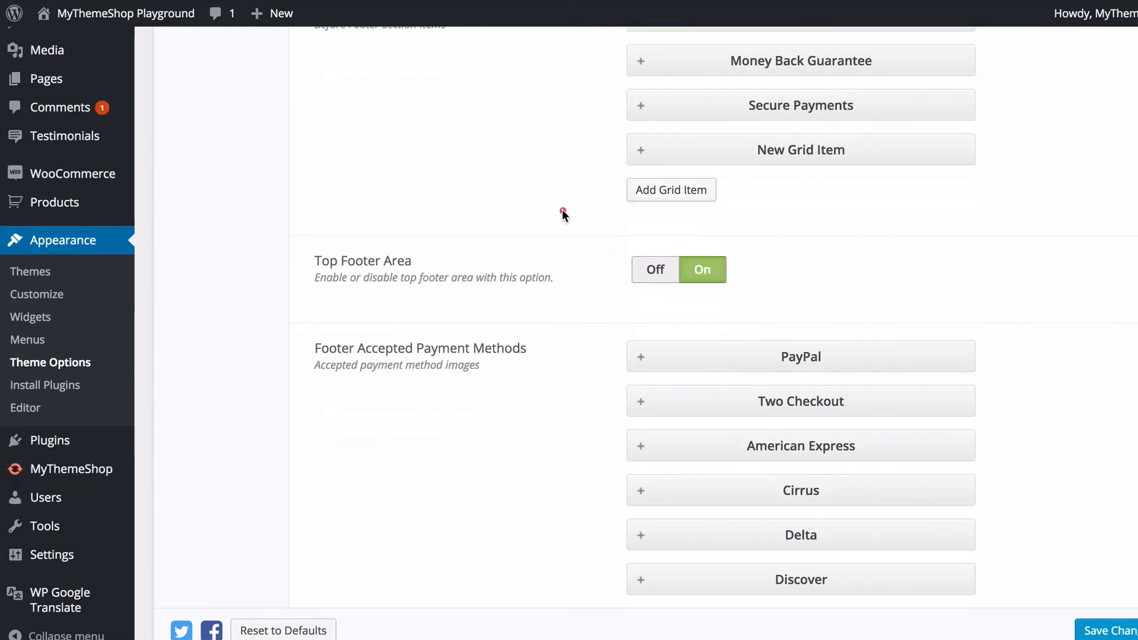
# - Expand the PayPal entry under Footer Accepted Payment Methods and review its title field and available payment method images
pyautogui.click(562, 211)
pyautogui.scroll(-2, 969, 232)
pyautogui.scroll(-2, 1025, 237)
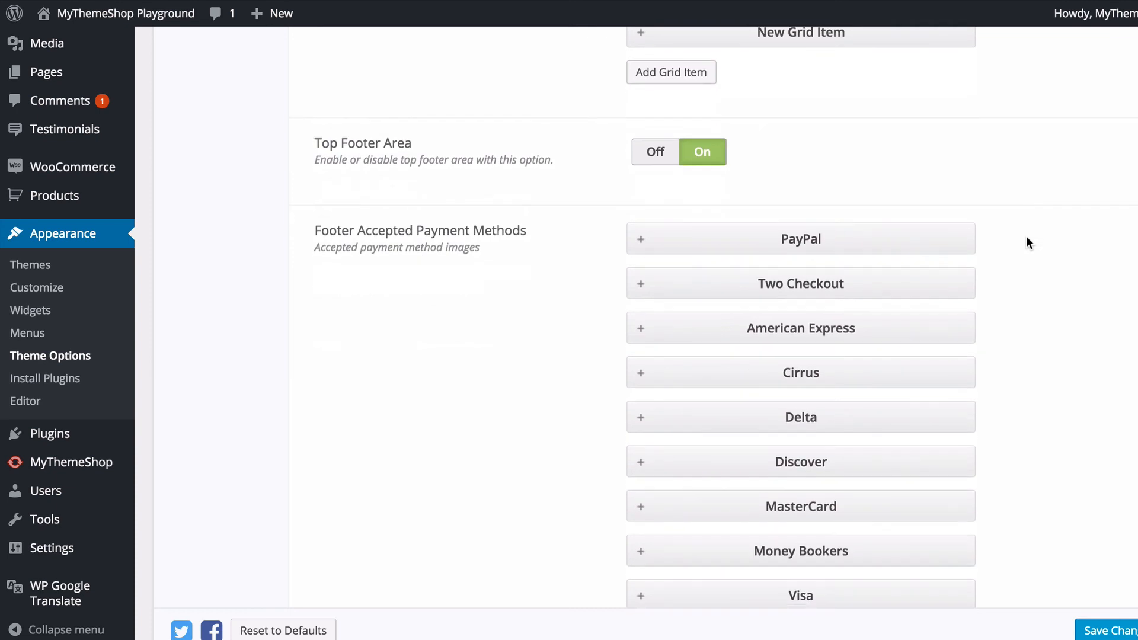
pyautogui.scroll(-3, 1029, 242)
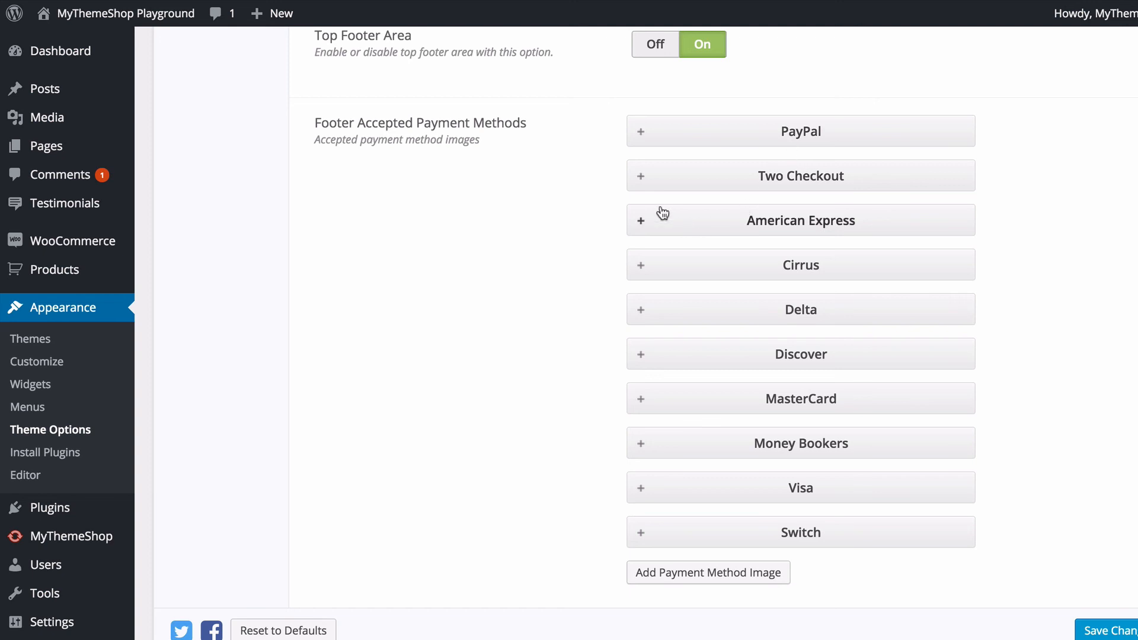
pyautogui.click(639, 136)
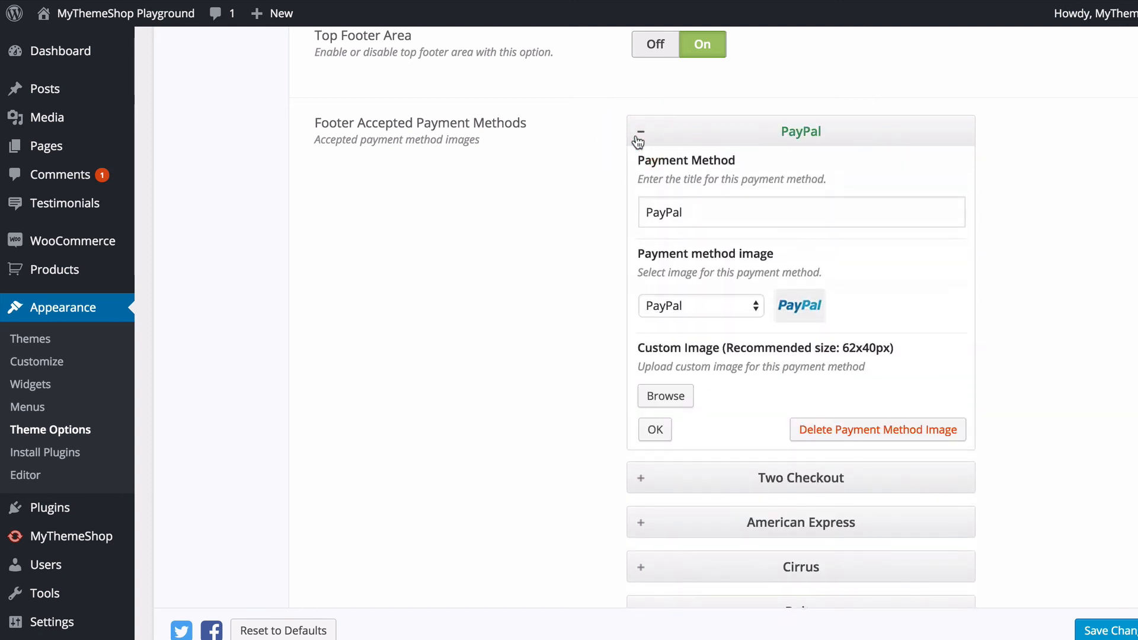
pyautogui.click(720, 305)
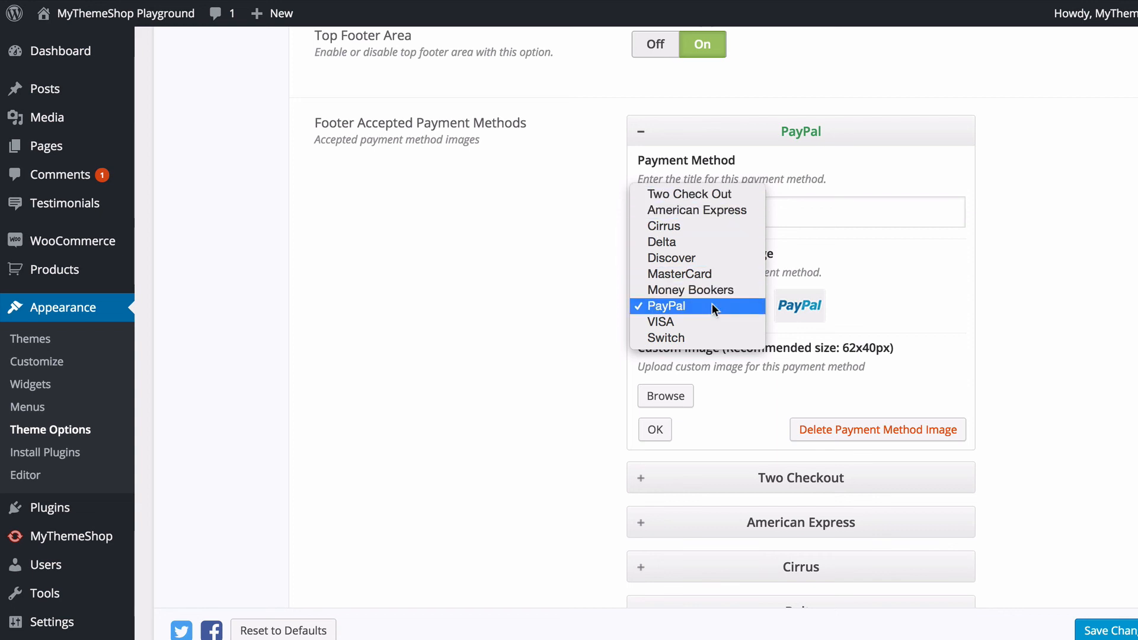
pyautogui.click(719, 304)
pyautogui.click(910, 303)
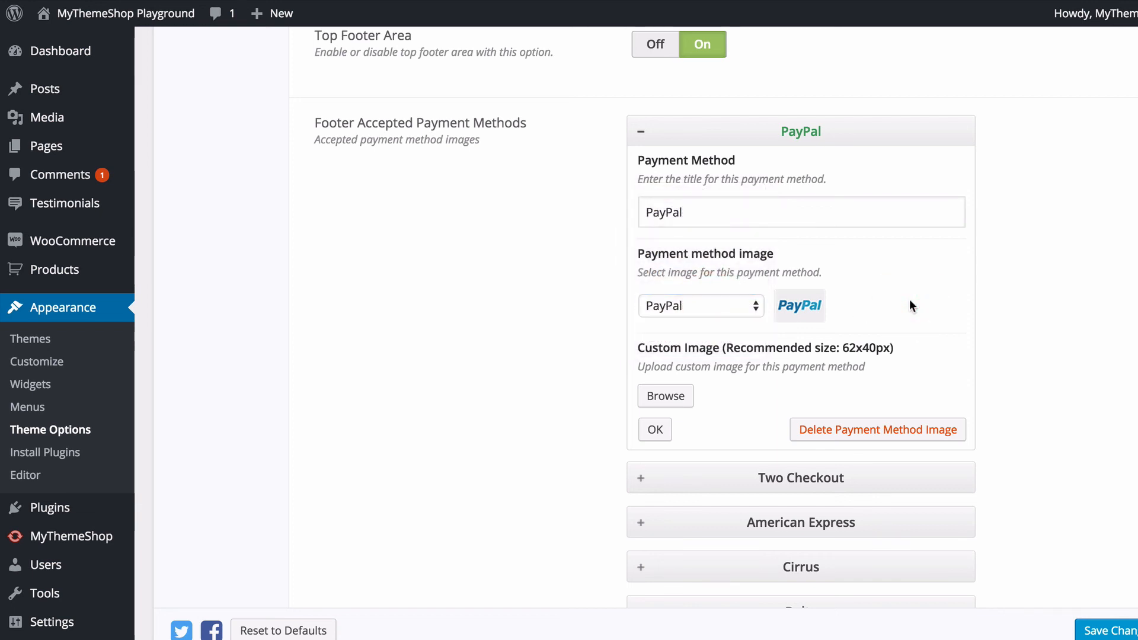
pyautogui.click(716, 312)
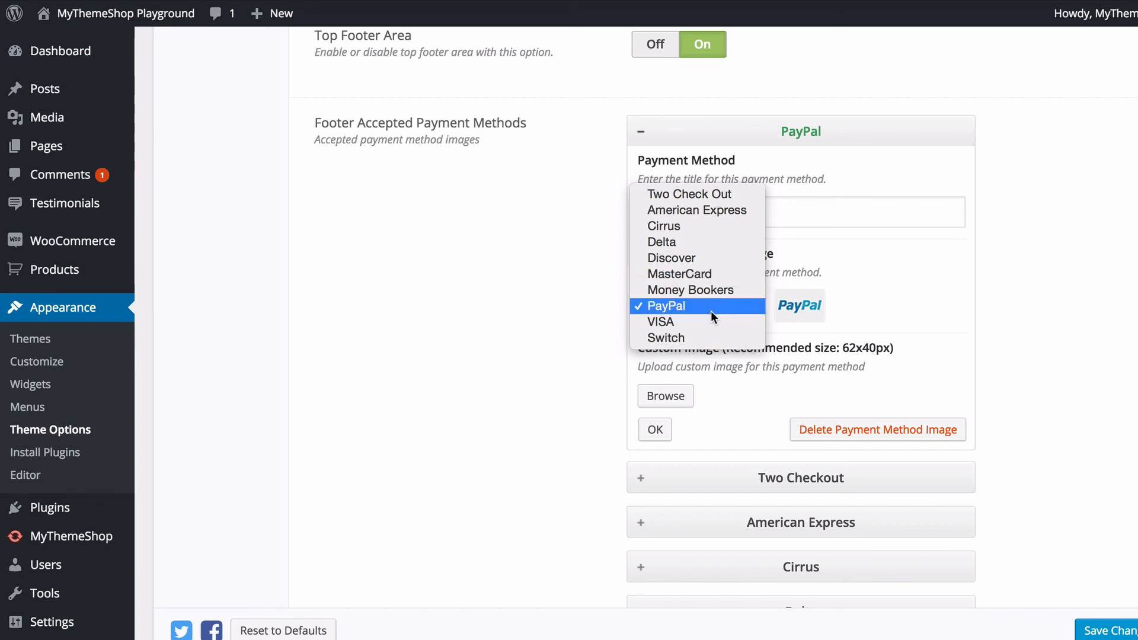
pyautogui.click(1035, 302)
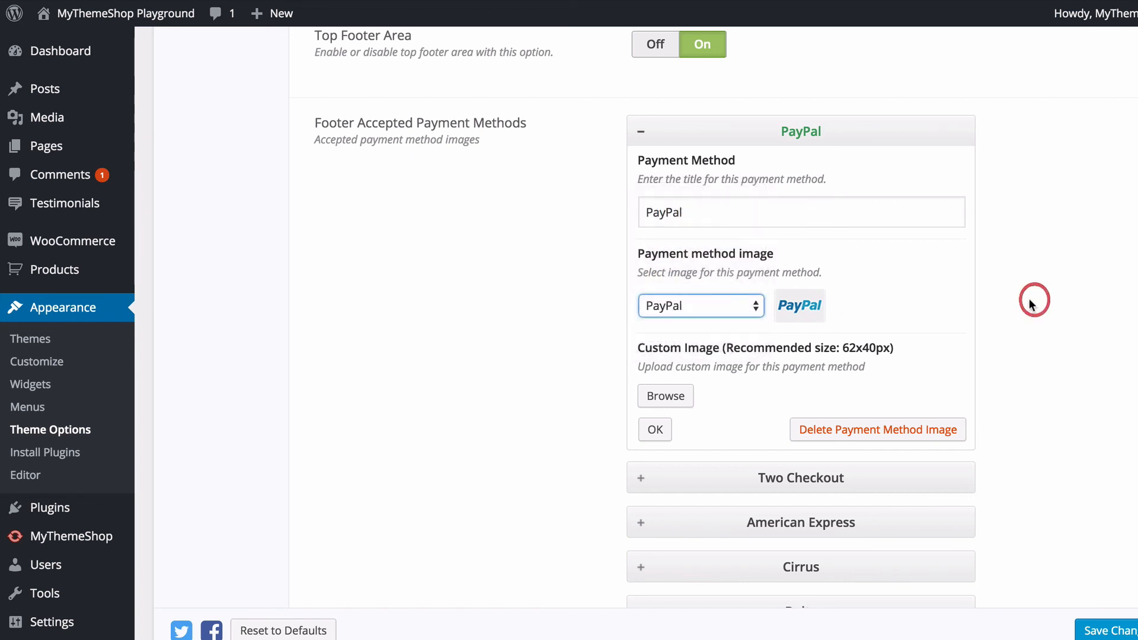
# - View the custom image uploader for the PayPal entry, close it without uploading, and collapse the entry
pyautogui.click(668, 405)
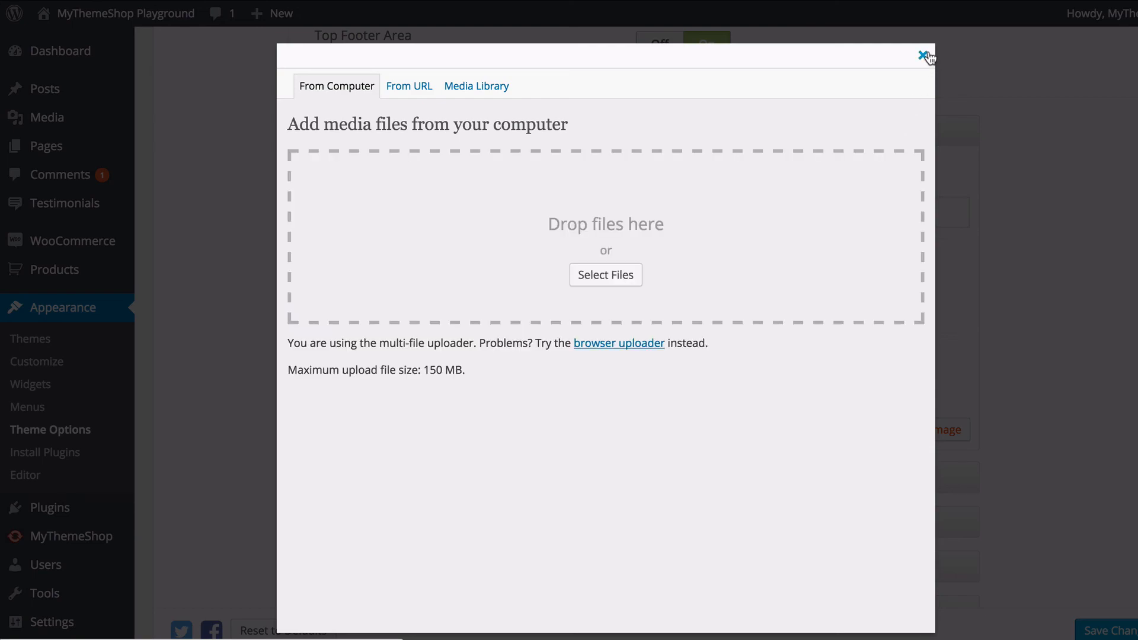
pyautogui.click(923, 55)
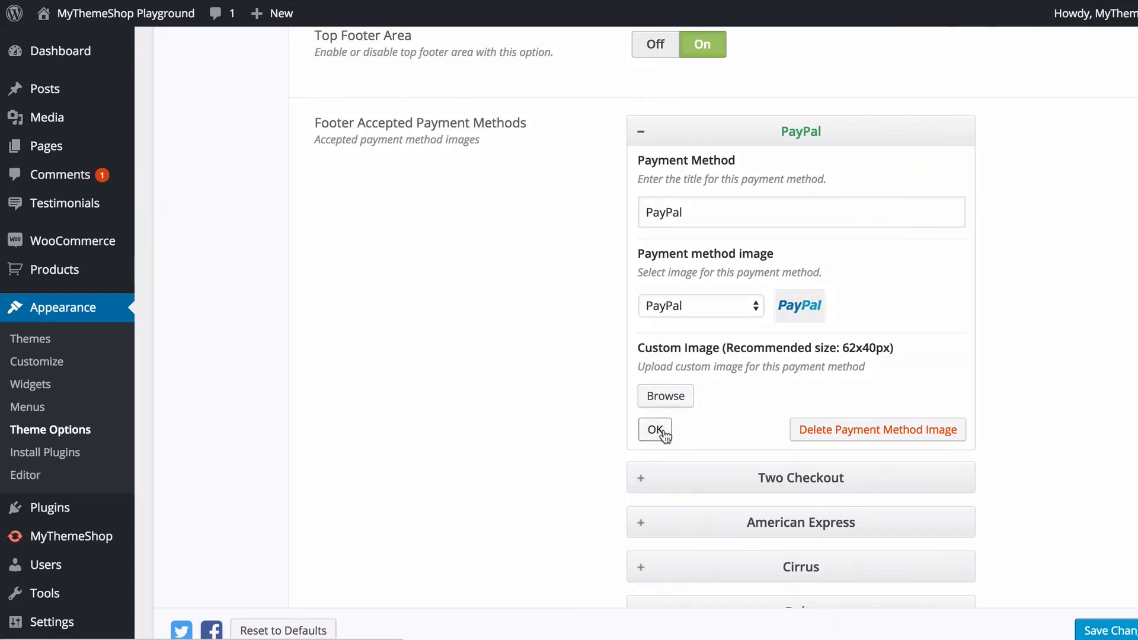
pyautogui.click(665, 435)
pyautogui.moveTo(759, 138); pyautogui.dragTo(766, 115)
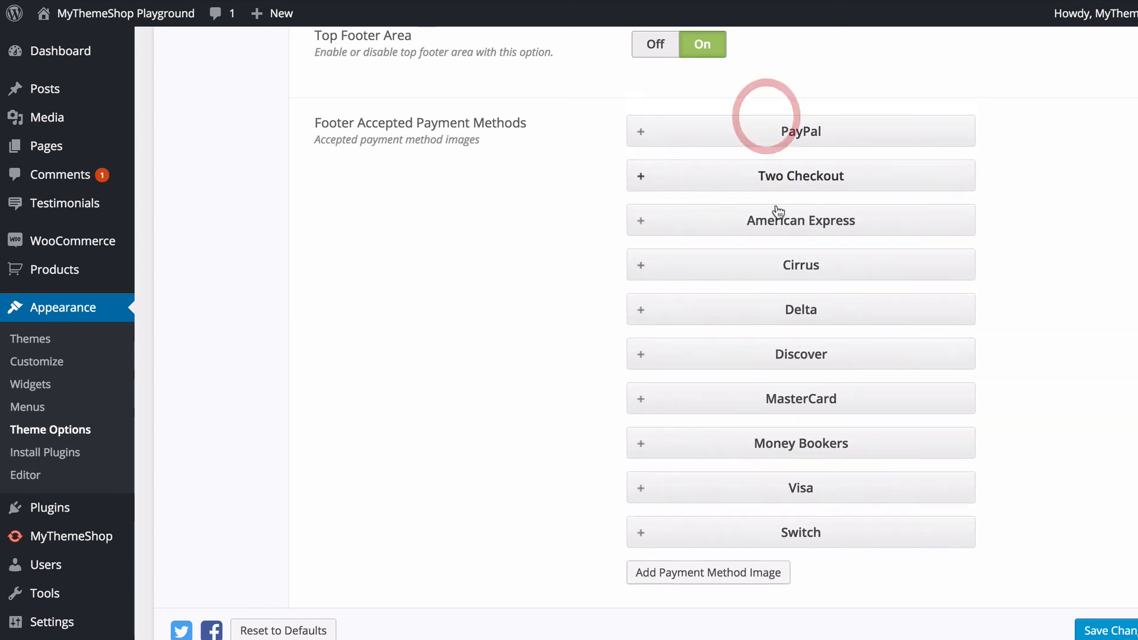
# - Add a new payment method image entry to Footer Accepted Payment Methods and collapse it with its title blank
pyautogui.scroll(-1, 780, 216)
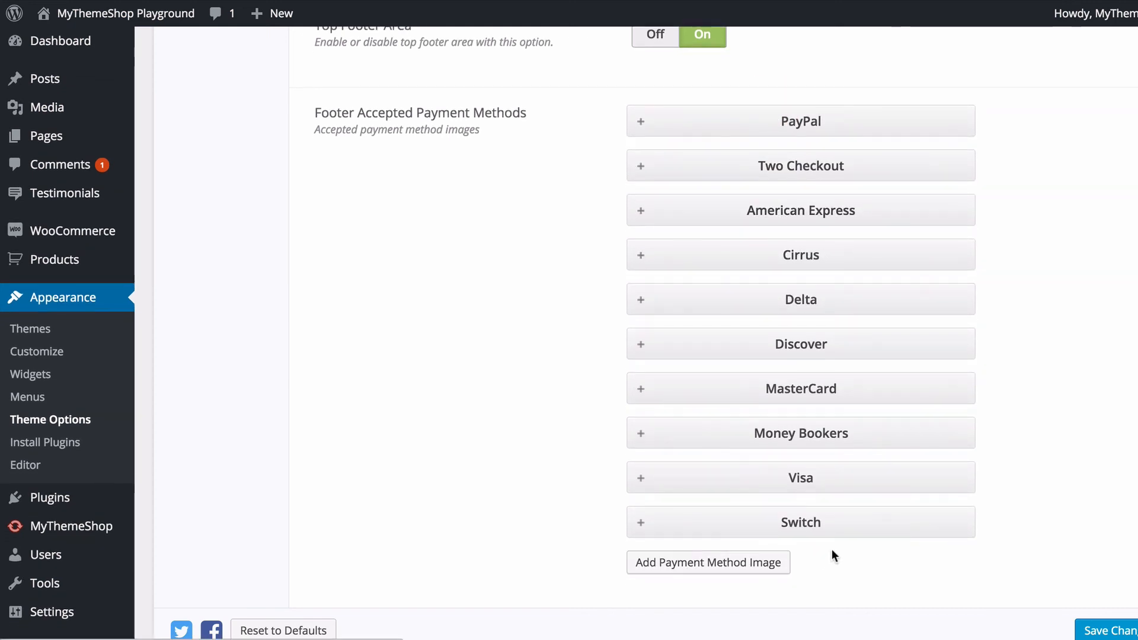
pyautogui.click(749, 569)
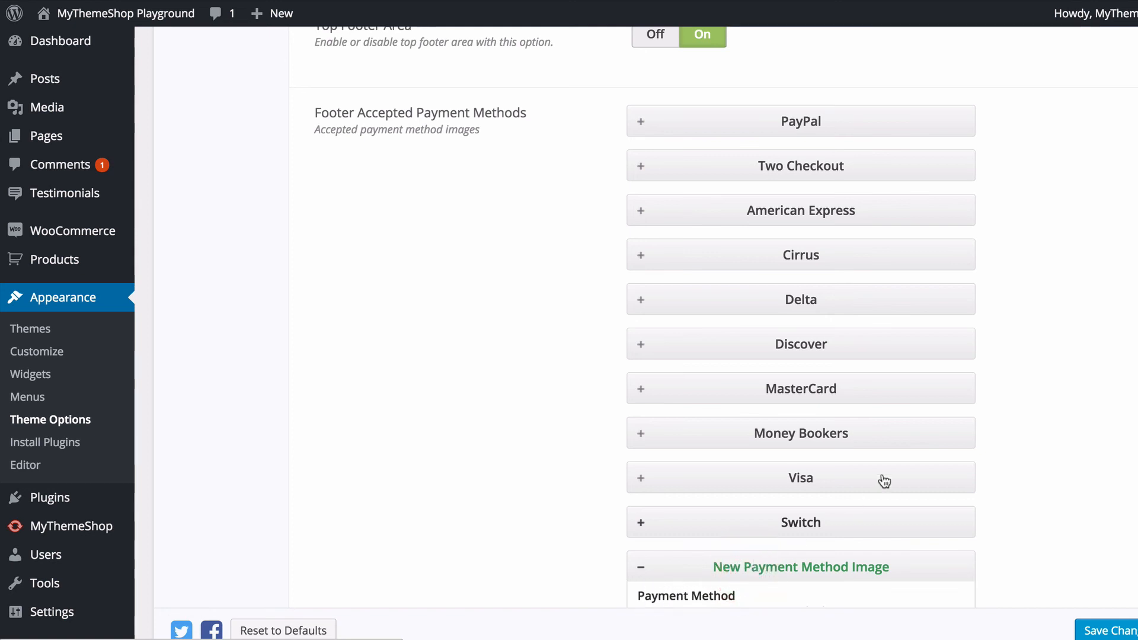
pyautogui.scroll(-10, 883, 462)
pyautogui.scroll(4, 842, 385)
pyautogui.scroll(5, 799, 331)
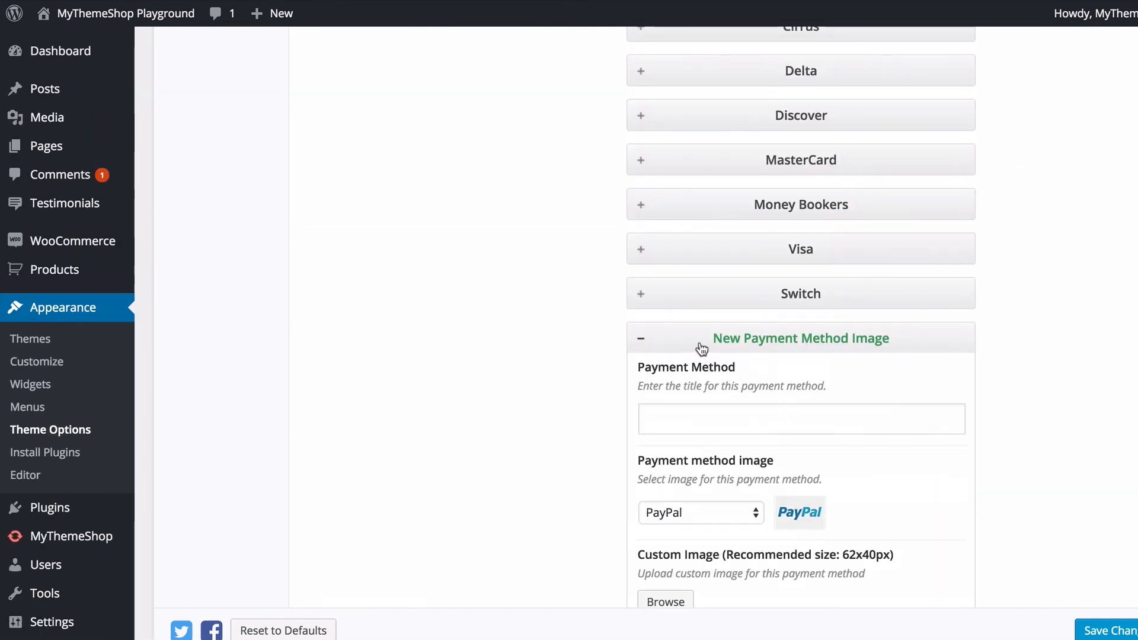
pyautogui.click(643, 342)
# - Reorder the Footer Social Icons so that Twitter comes before Facebook
pyautogui.scroll(-8, 1015, 340)
pyautogui.scroll(2, 1013, 335)
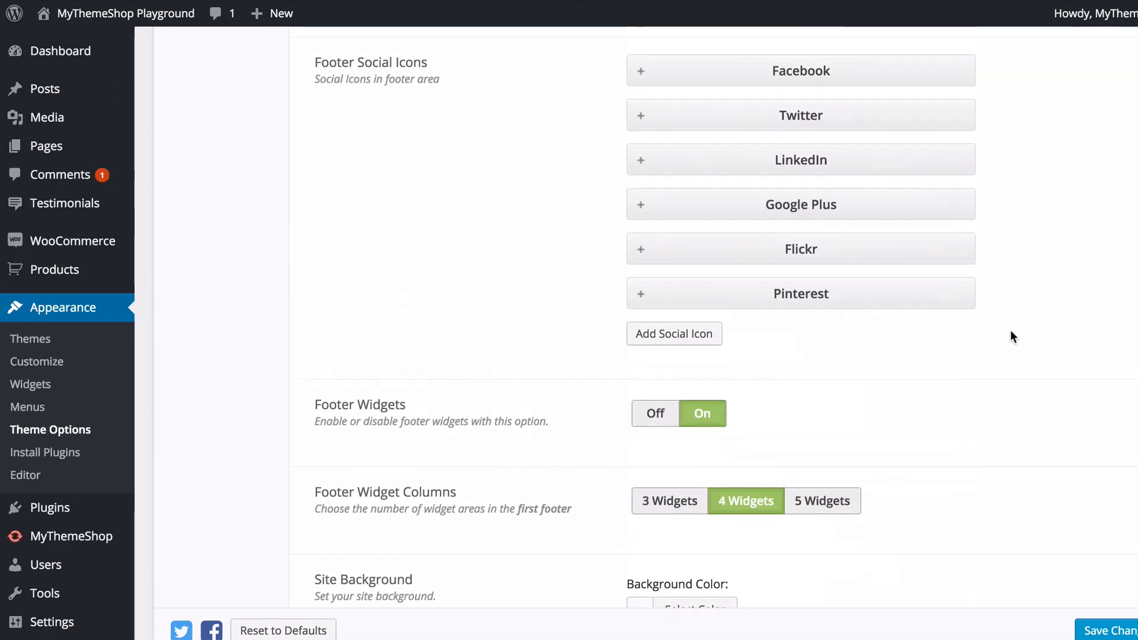
pyautogui.scroll(1, 1008, 329)
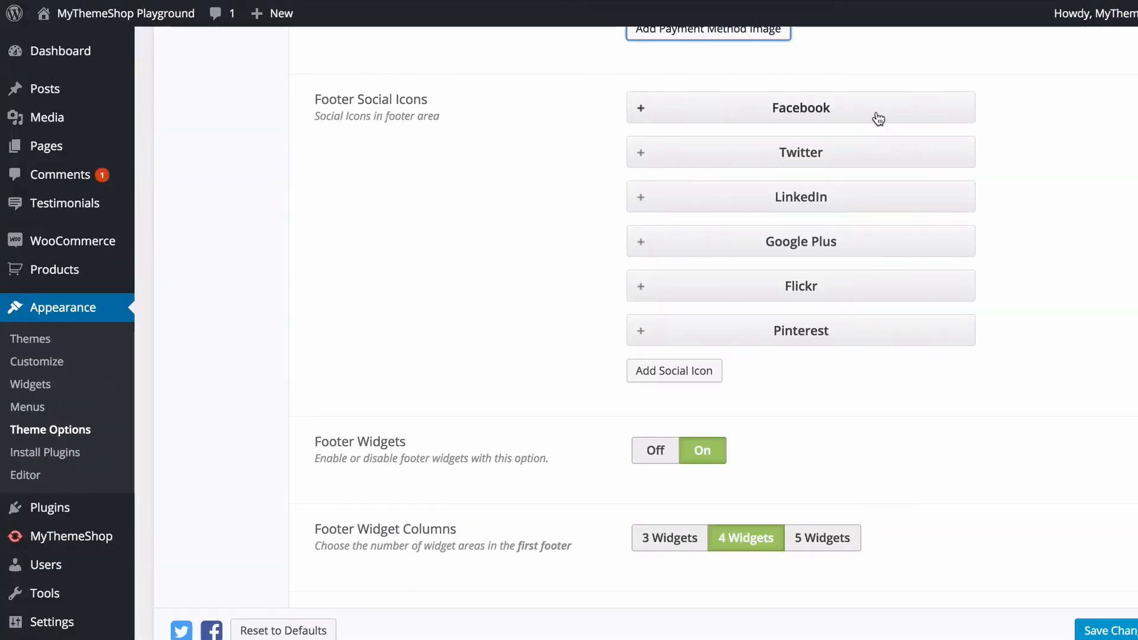
pyautogui.moveTo(876, 117); pyautogui.dragTo(867, 150)
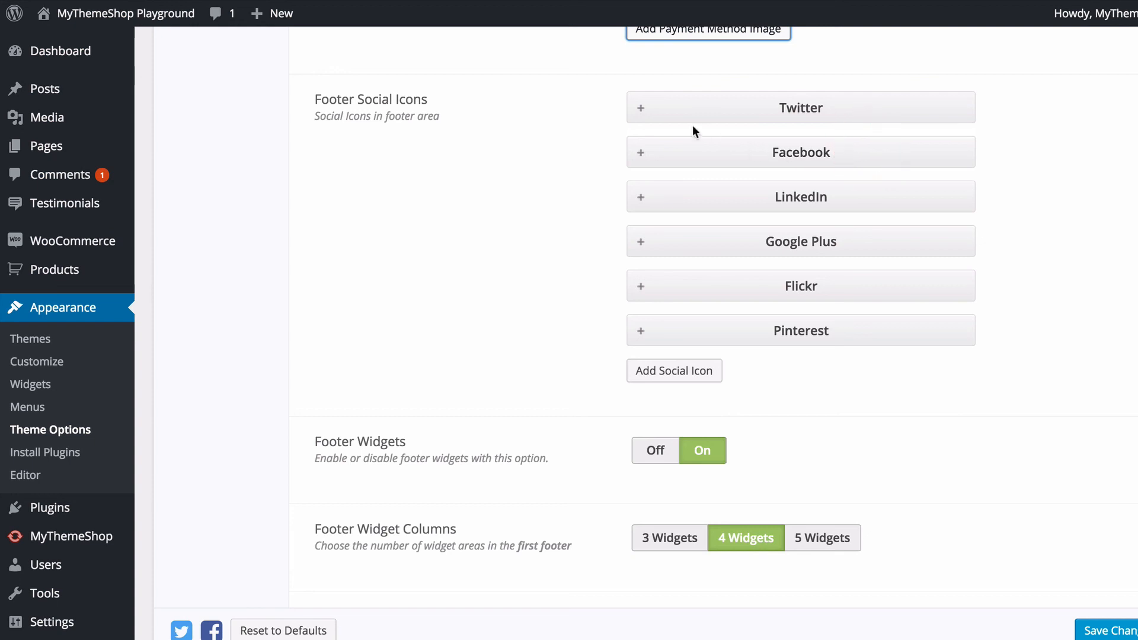
# - Expand the Twitter social icon, review its title, icon, link and color fields, and collapse it
pyautogui.click(658, 123)
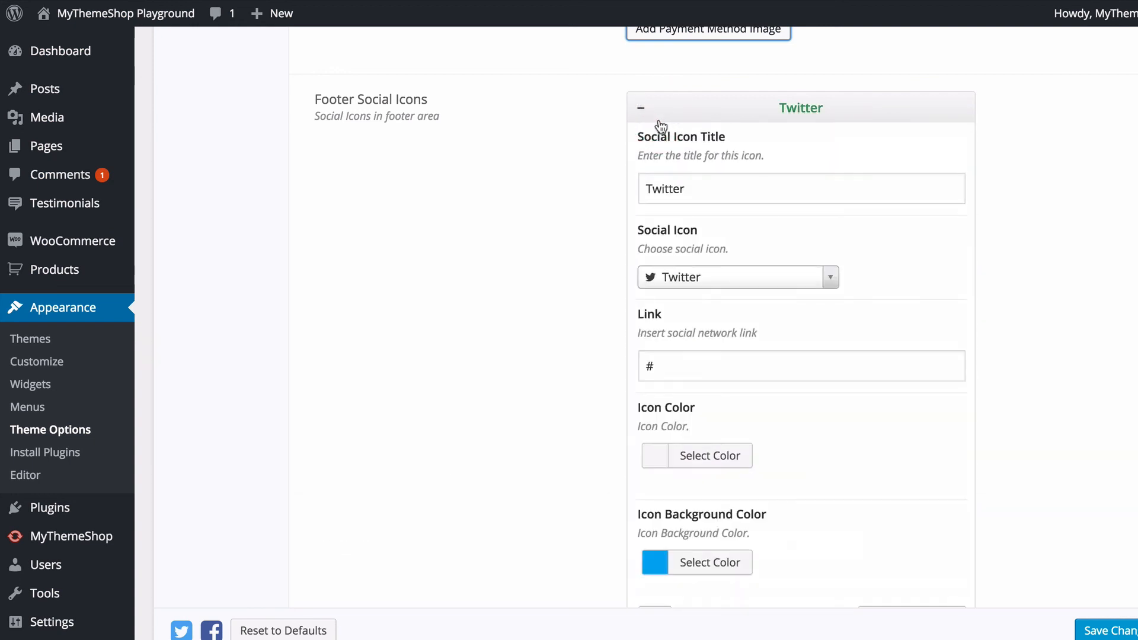
pyautogui.click(777, 360)
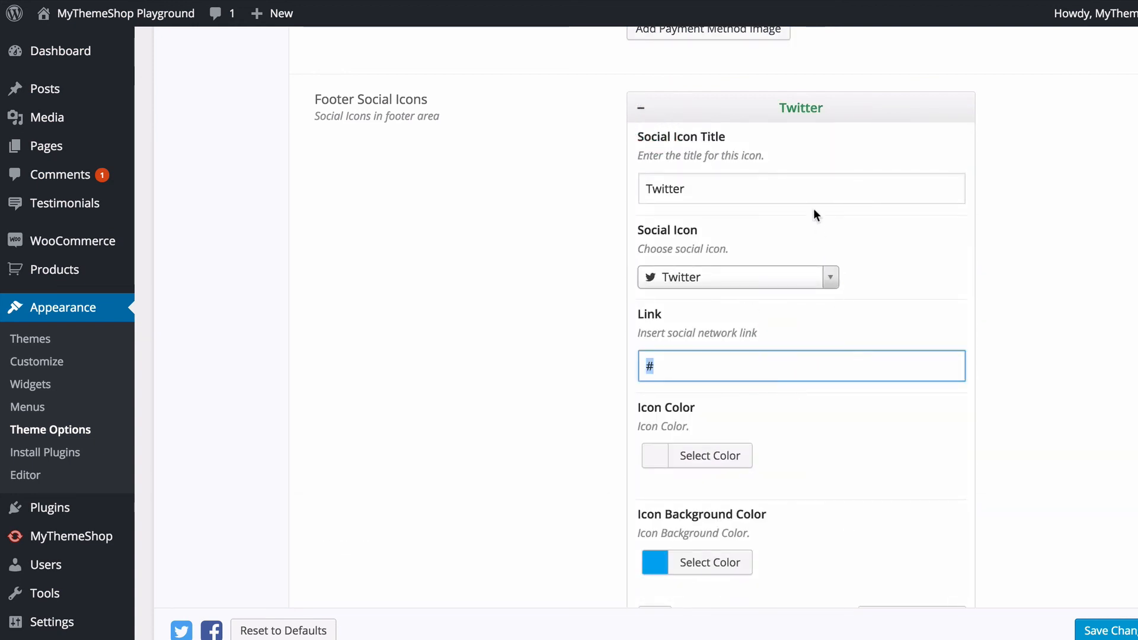
pyautogui.scroll(-1, 946, 261)
pyautogui.scroll(-1, 1005, 318)
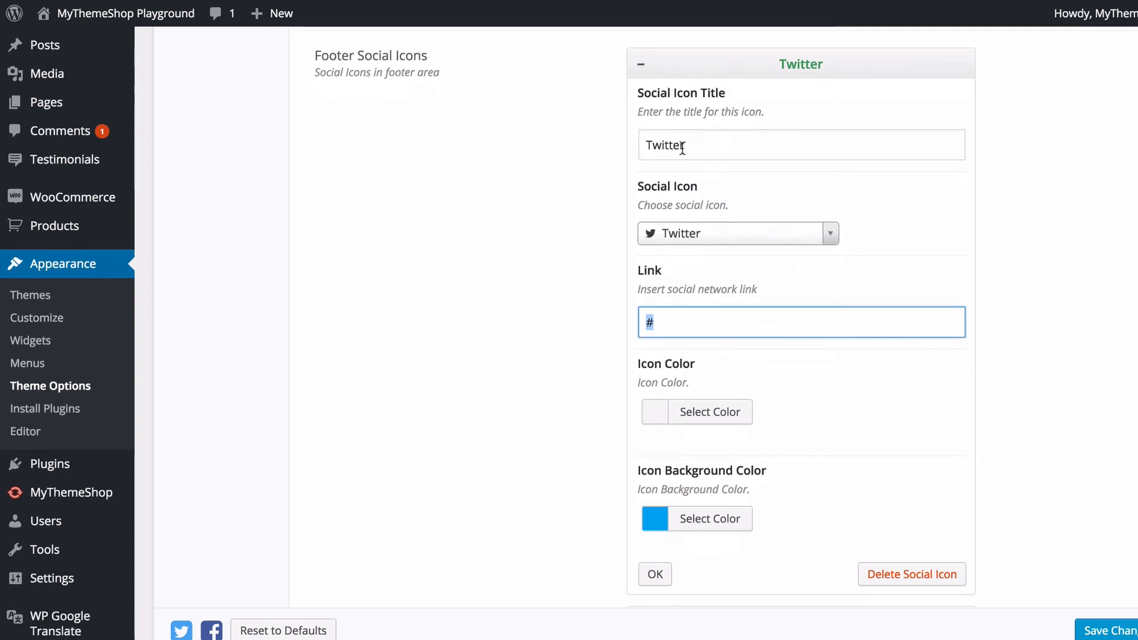
pyautogui.click(649, 68)
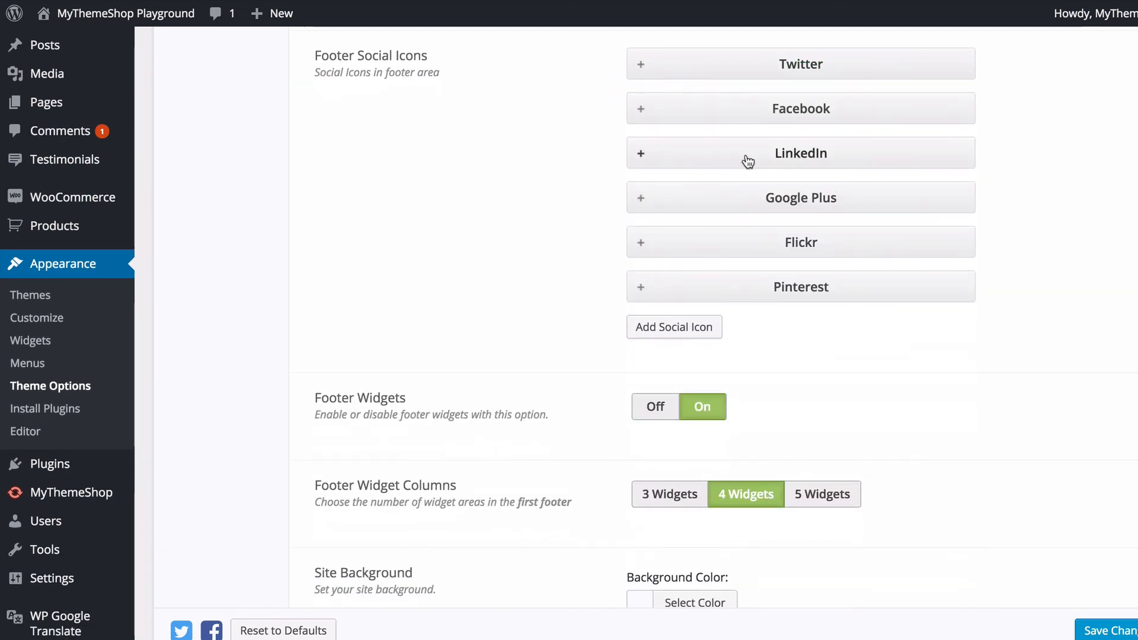
# - Add a new Footer Social Icon entry, browse the available icons, keep Facebook selected with a blank title, and collapse the entry
pyautogui.click(698, 330)
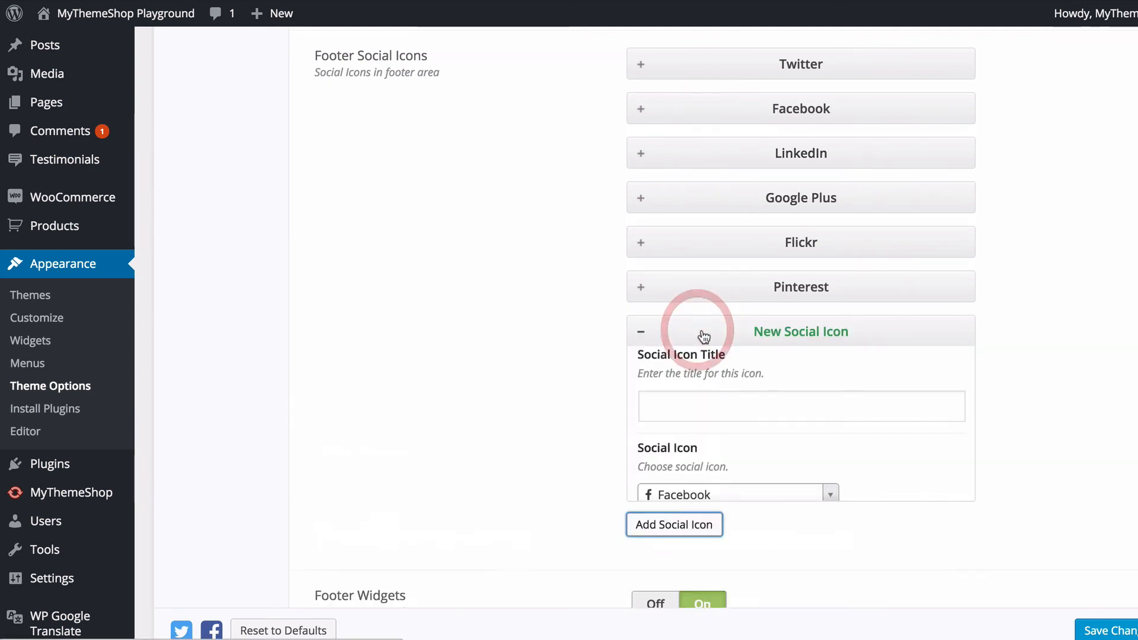
pyautogui.click(810, 495)
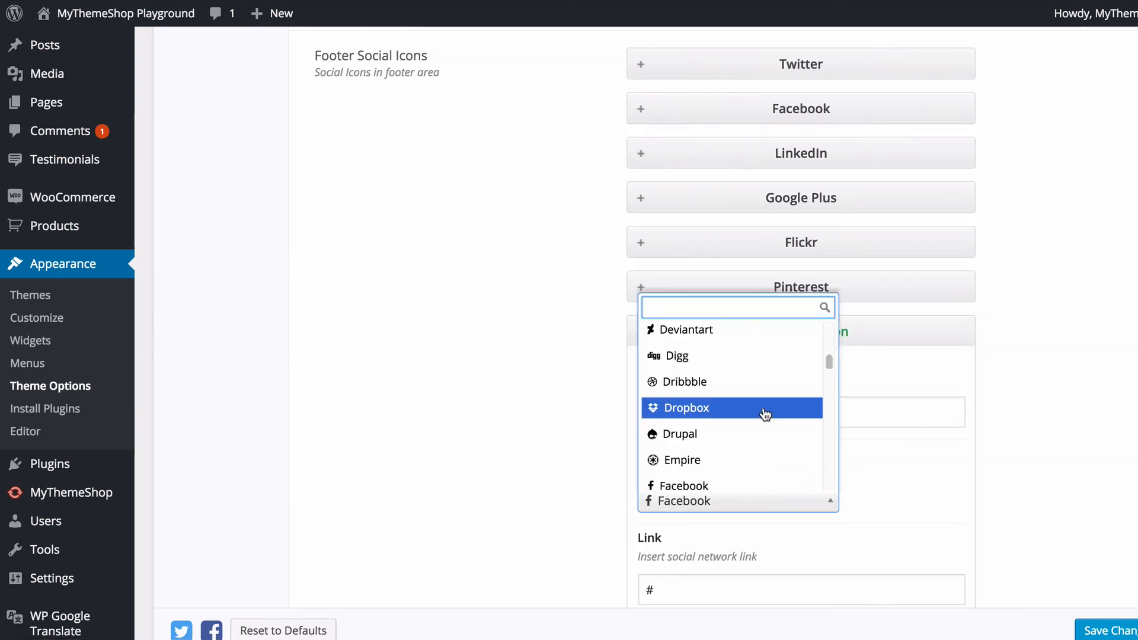
pyautogui.scroll(-4, 761, 410)
pyautogui.scroll(-20, 761, 410)
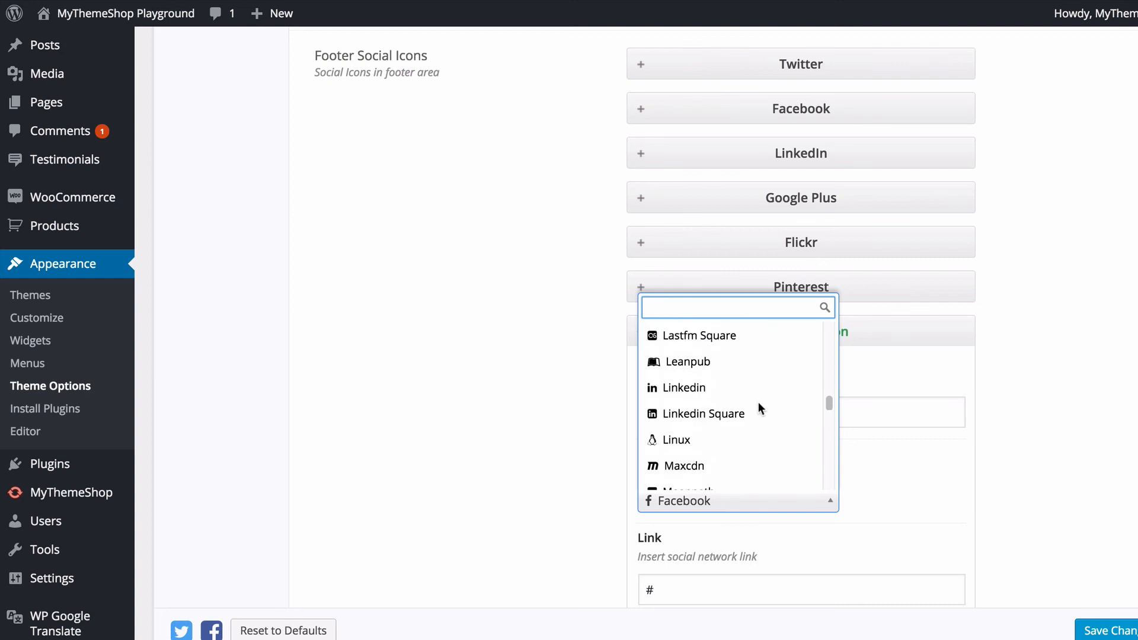
pyautogui.scroll(-15, 760, 410)
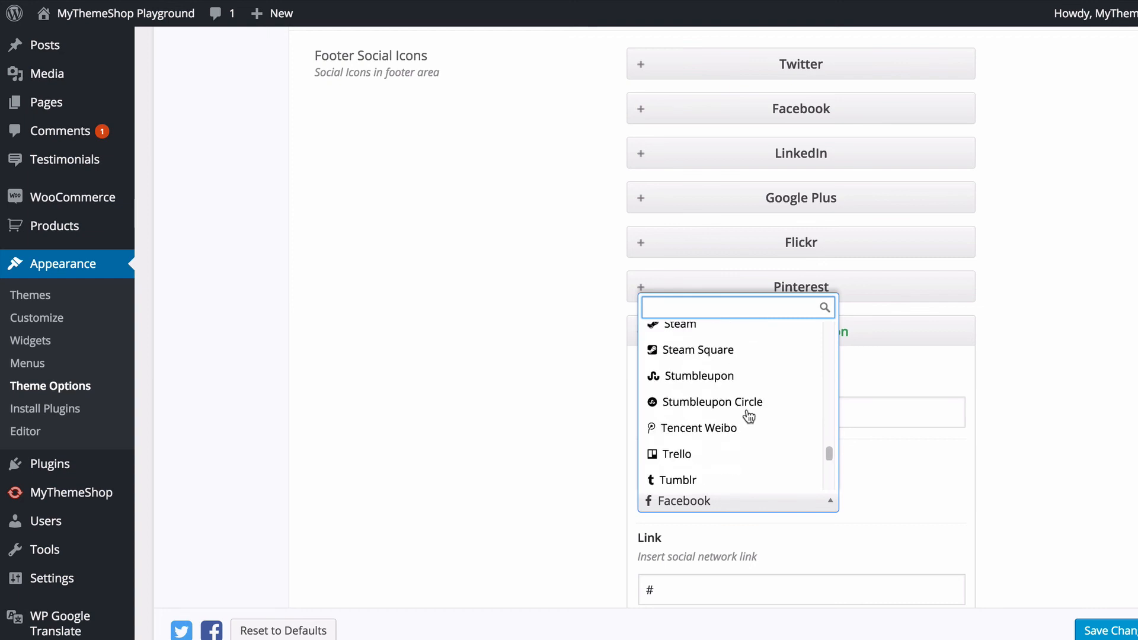
pyautogui.click(1005, 390)
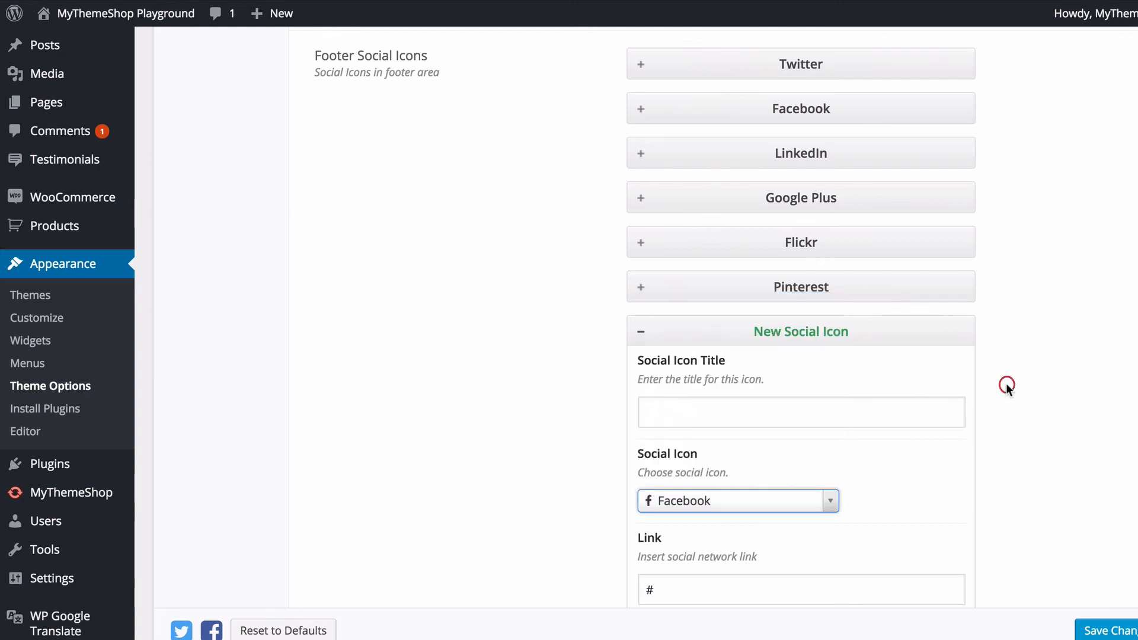
pyautogui.click(645, 334)
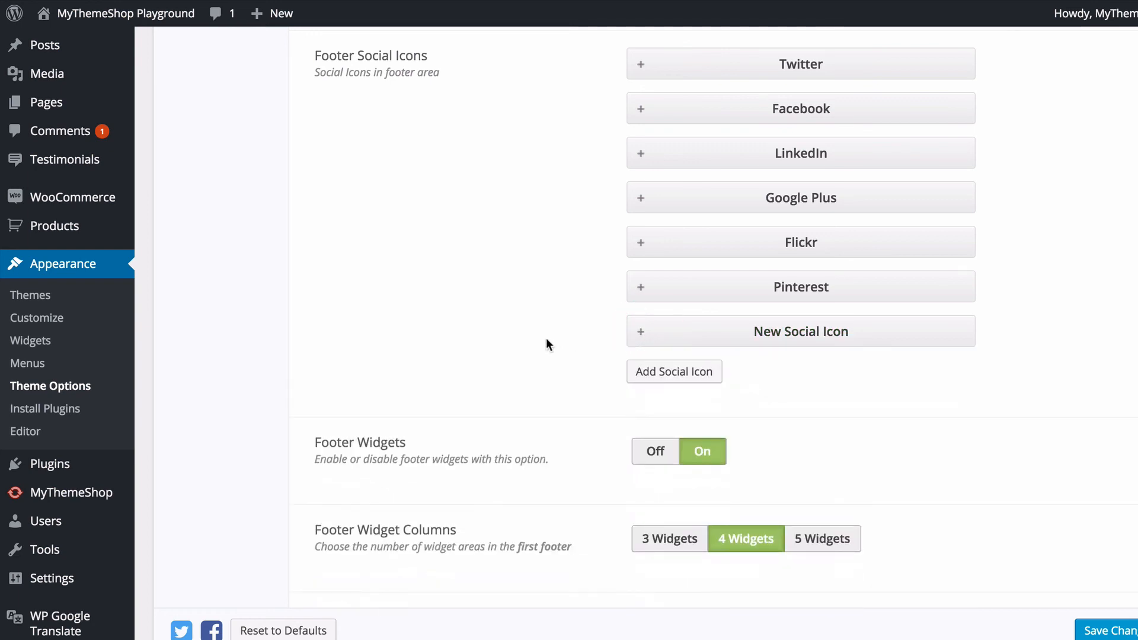
# - Turn the Footer Widgets option off and back on
pyautogui.scroll(-4, 547, 337)
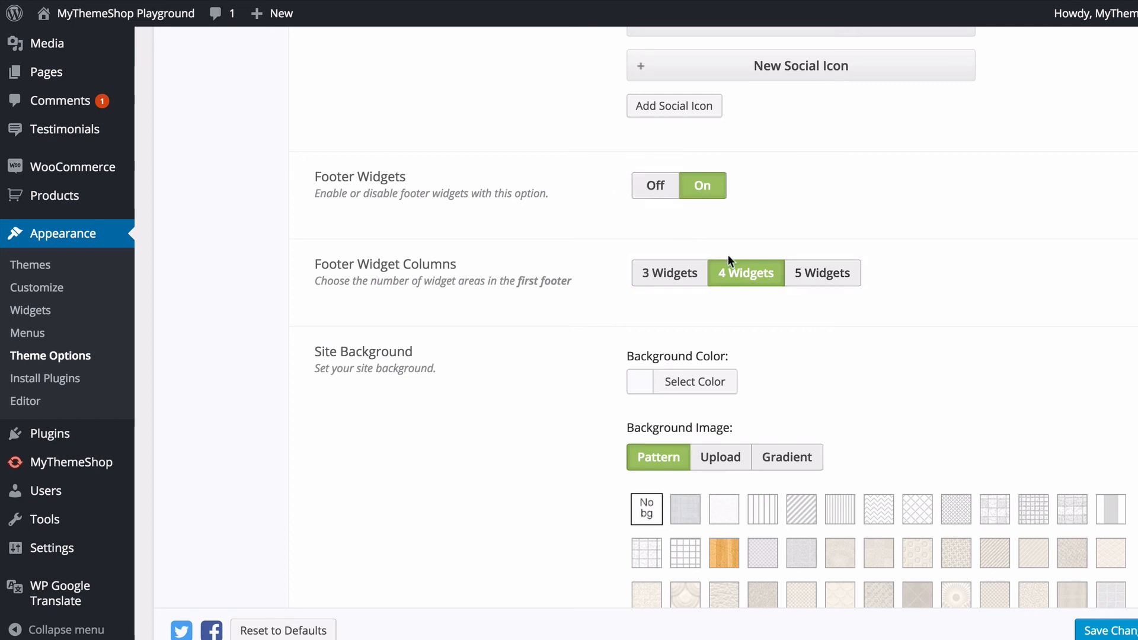
pyautogui.click(654, 186)
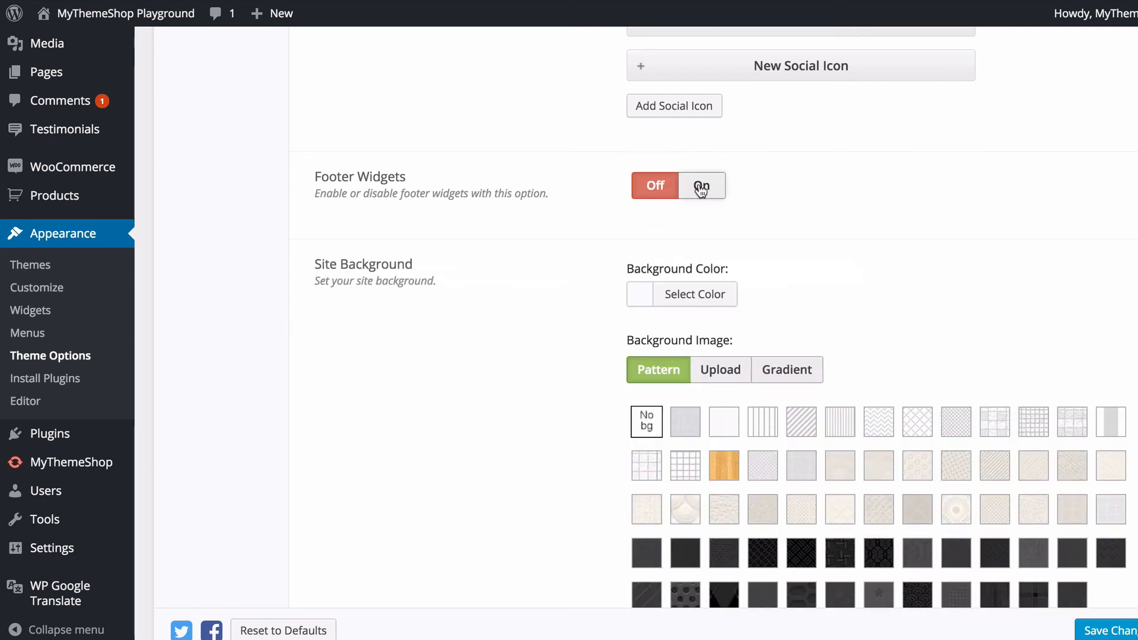
pyautogui.click(699, 186)
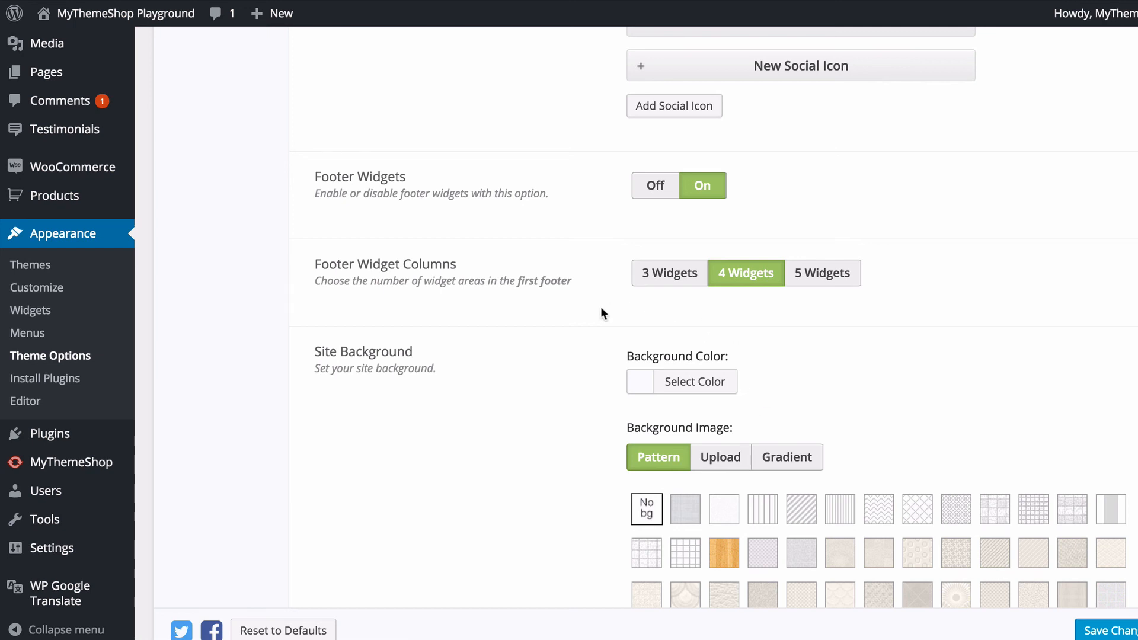
# - Set the Site Background color to the near-white #fcfffc and close the color picker
pyautogui.scroll(-5, 578, 302)
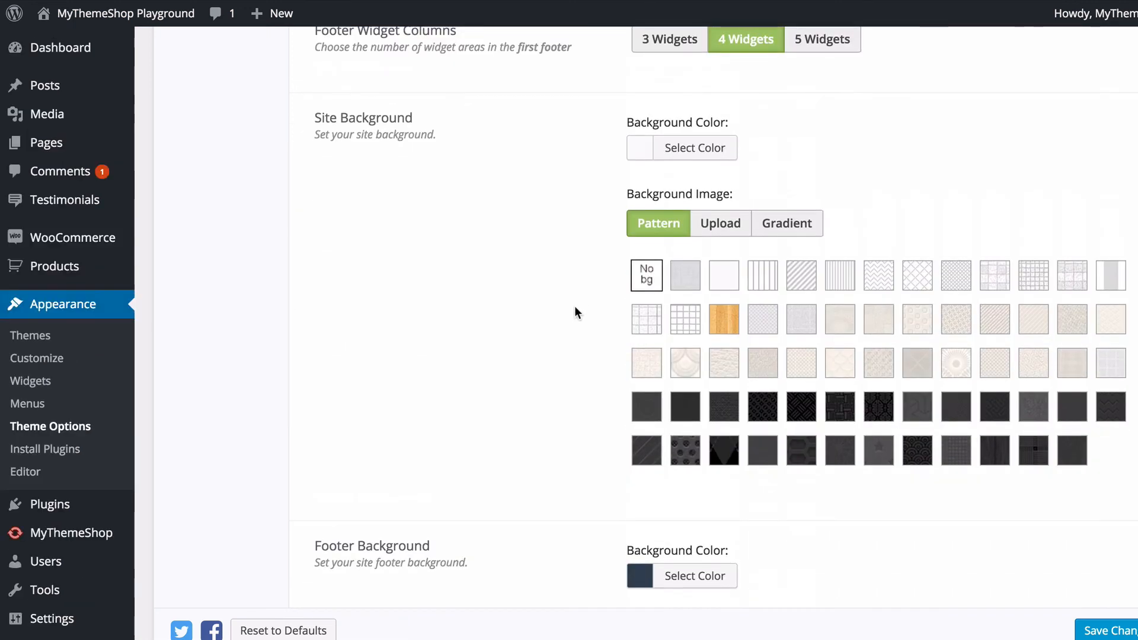
pyautogui.click(677, 143)
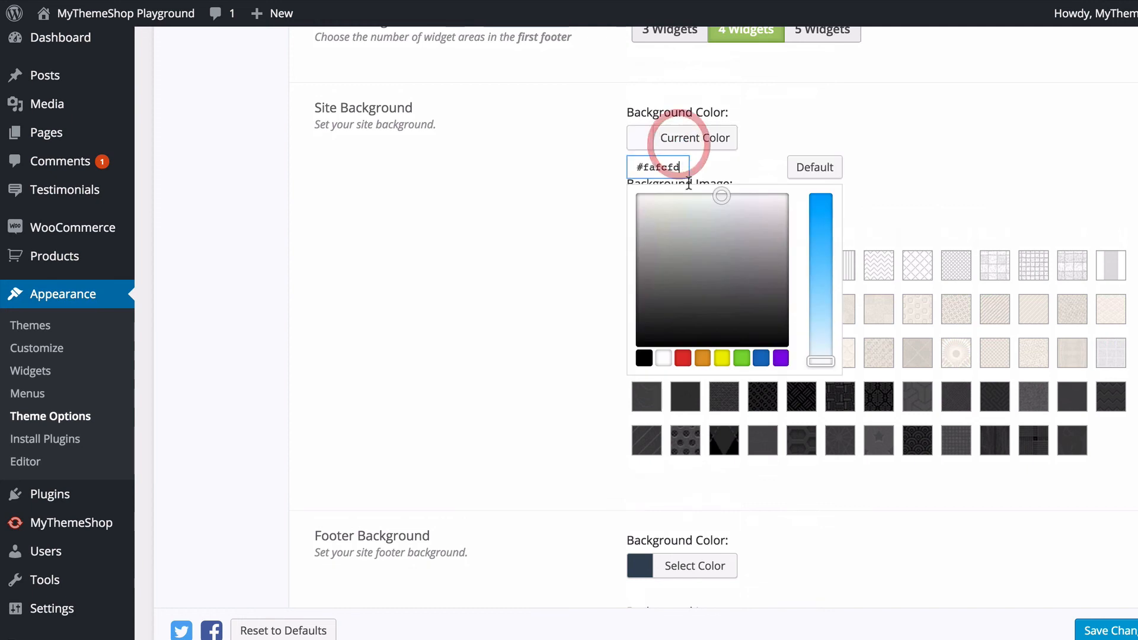
pyautogui.moveTo(716, 227); pyautogui.dragTo(686, 193)
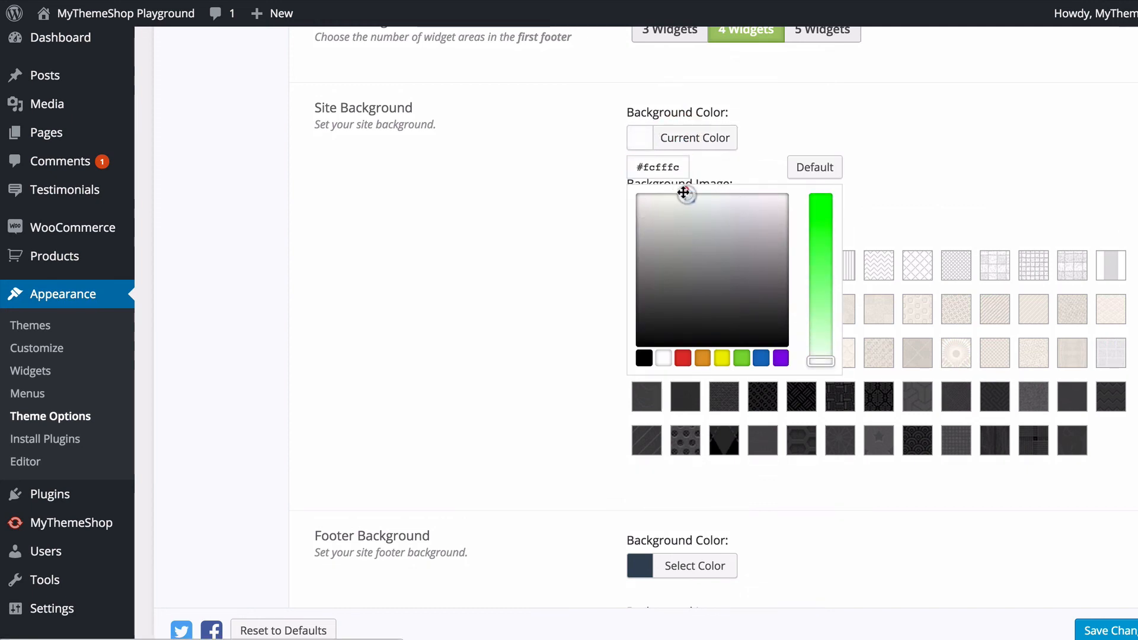
pyautogui.click(510, 200)
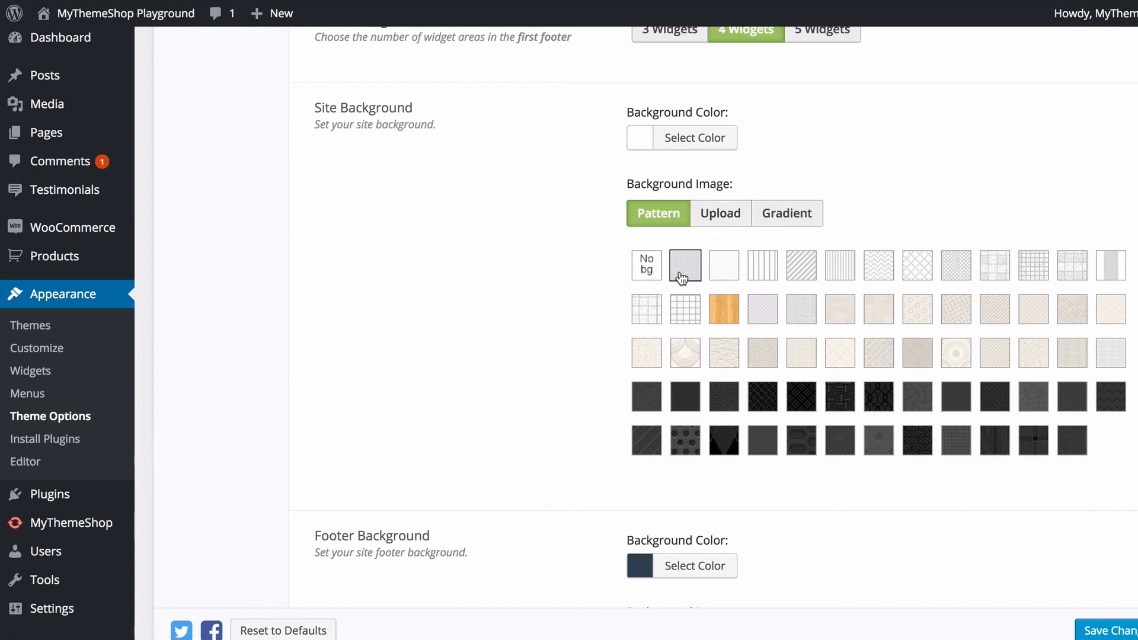
# - Try light patterns for the site background image, restore No bg, and view the image upload options
pyautogui.click(723, 268)
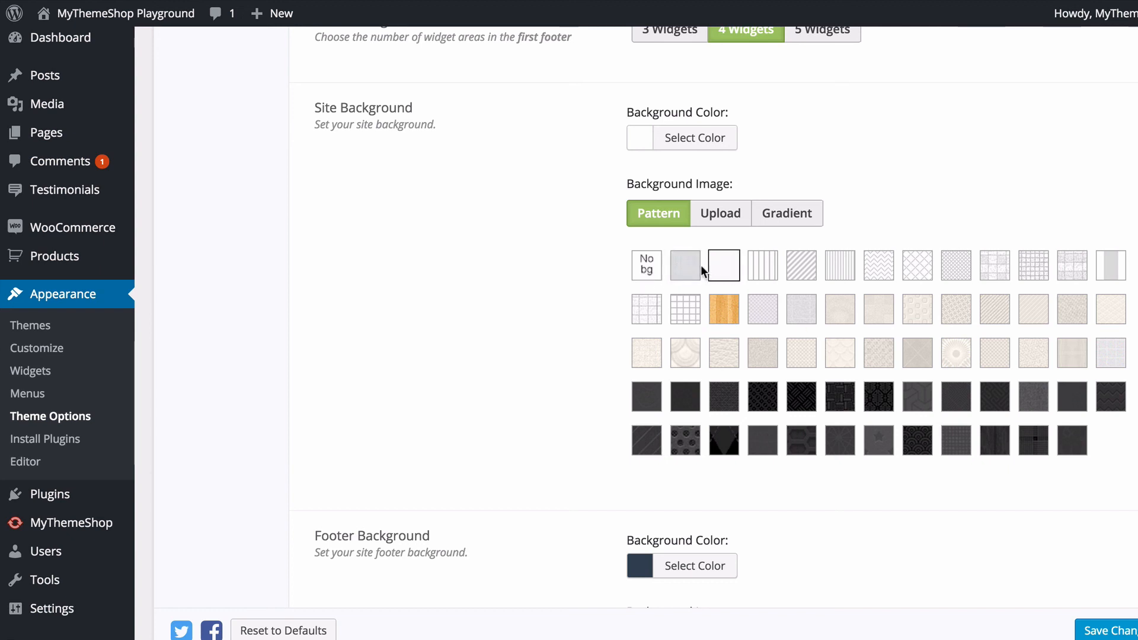
pyautogui.click(645, 266)
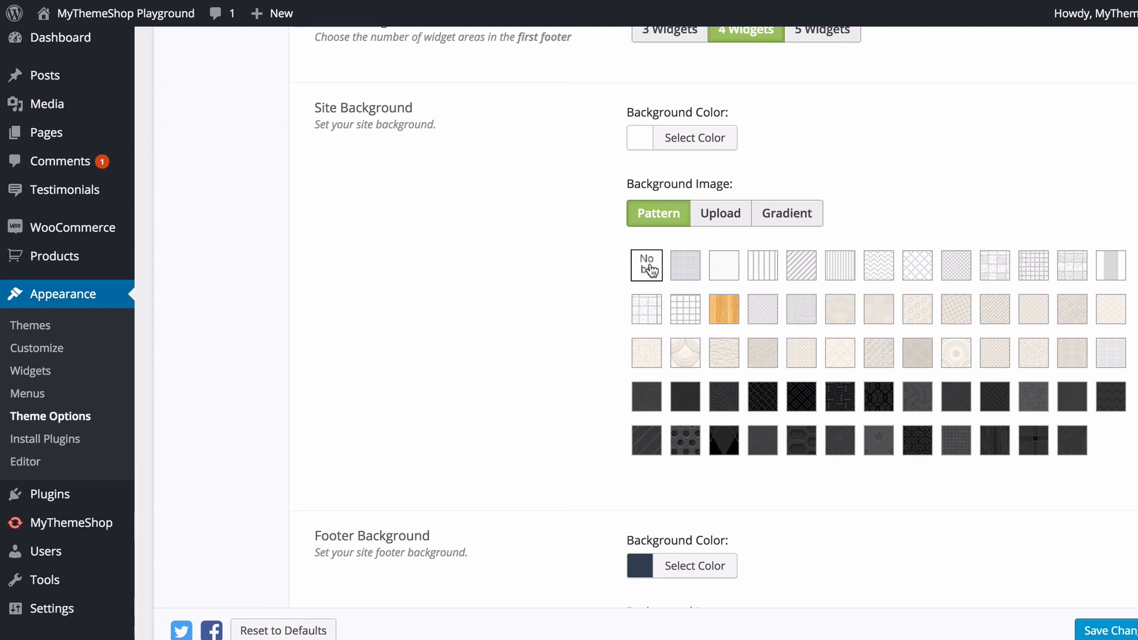
pyautogui.click(711, 218)
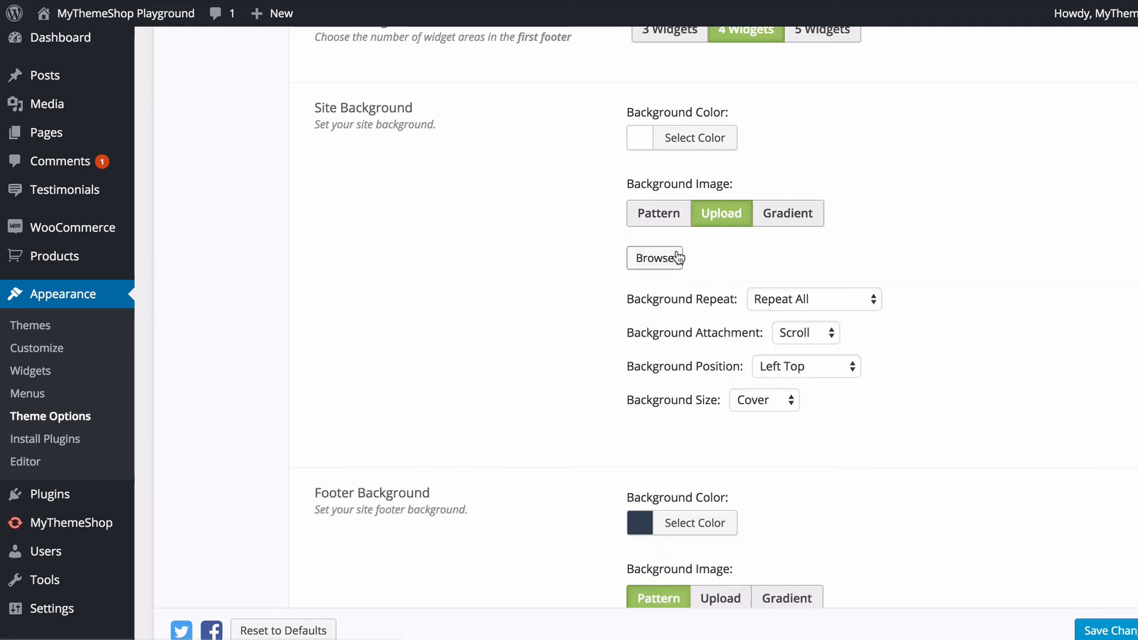
# - Try a horizontal gradient for the site background from light grey to near-white, and return the background image type to Pattern
pyautogui.click(775, 217)
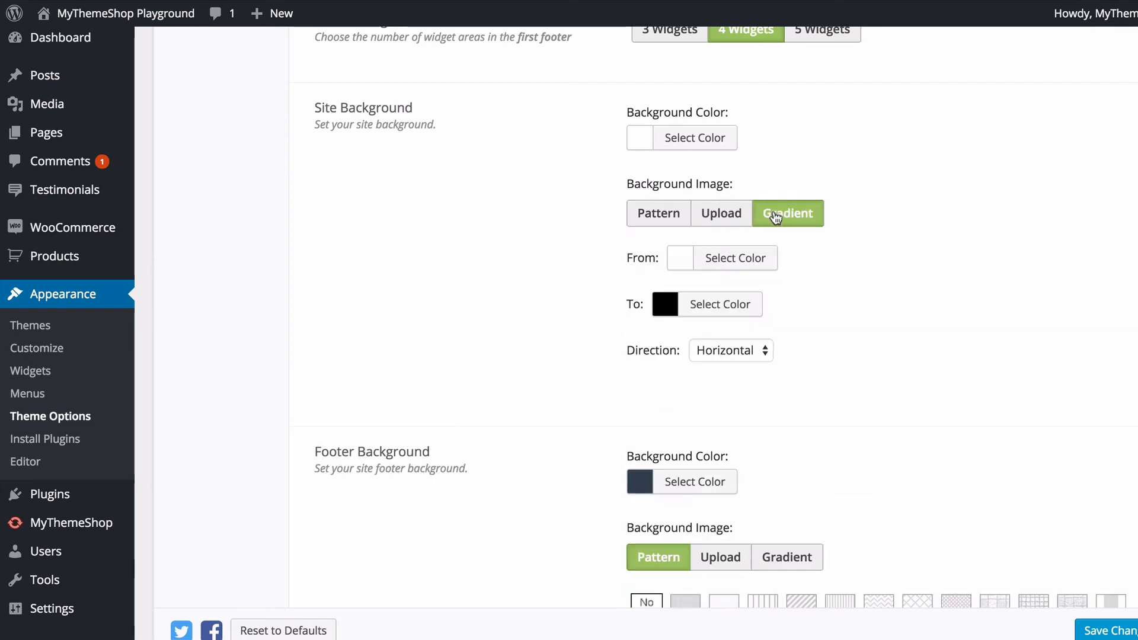
pyautogui.click(750, 257)
pyautogui.click(829, 335)
pyautogui.click(674, 287)
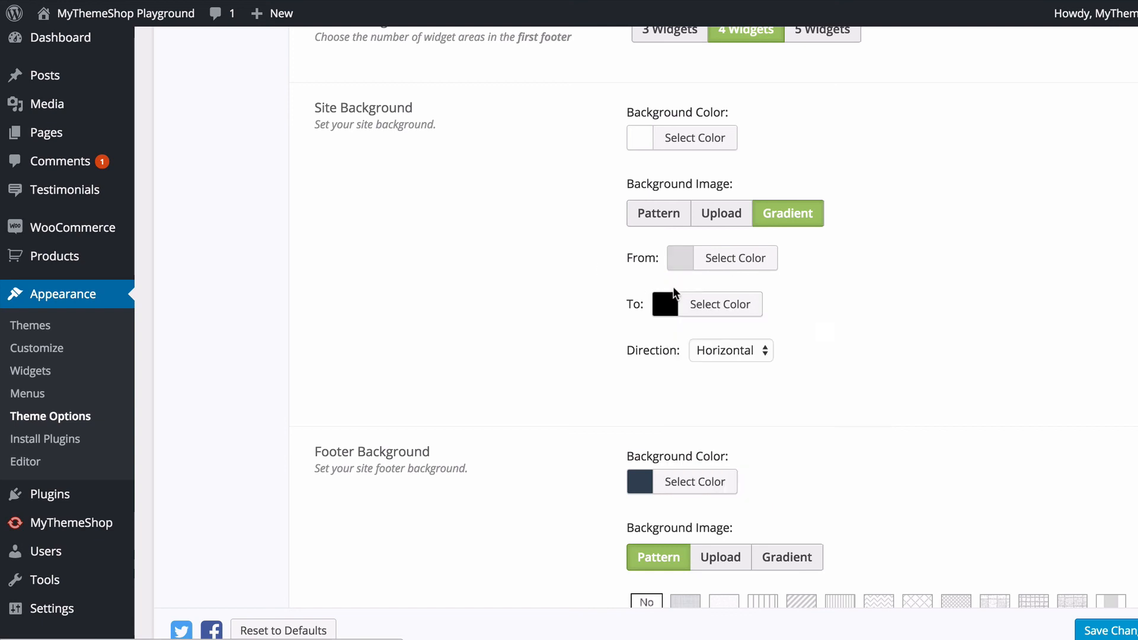
pyautogui.click(720, 304)
pyautogui.click(726, 373)
pyautogui.click(947, 270)
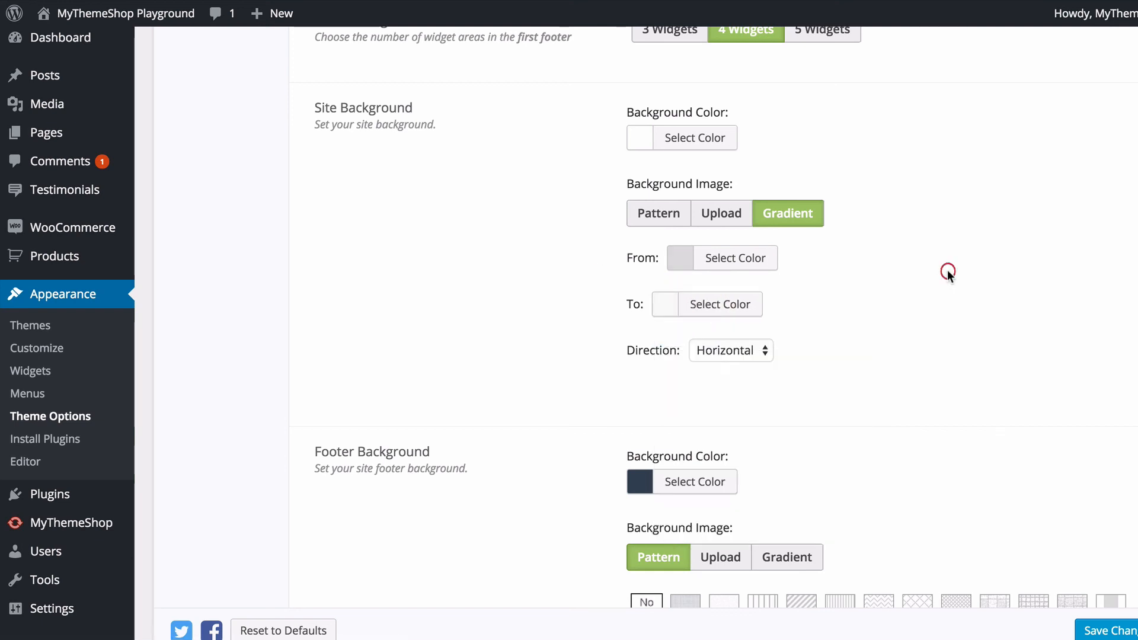
pyautogui.click(662, 224)
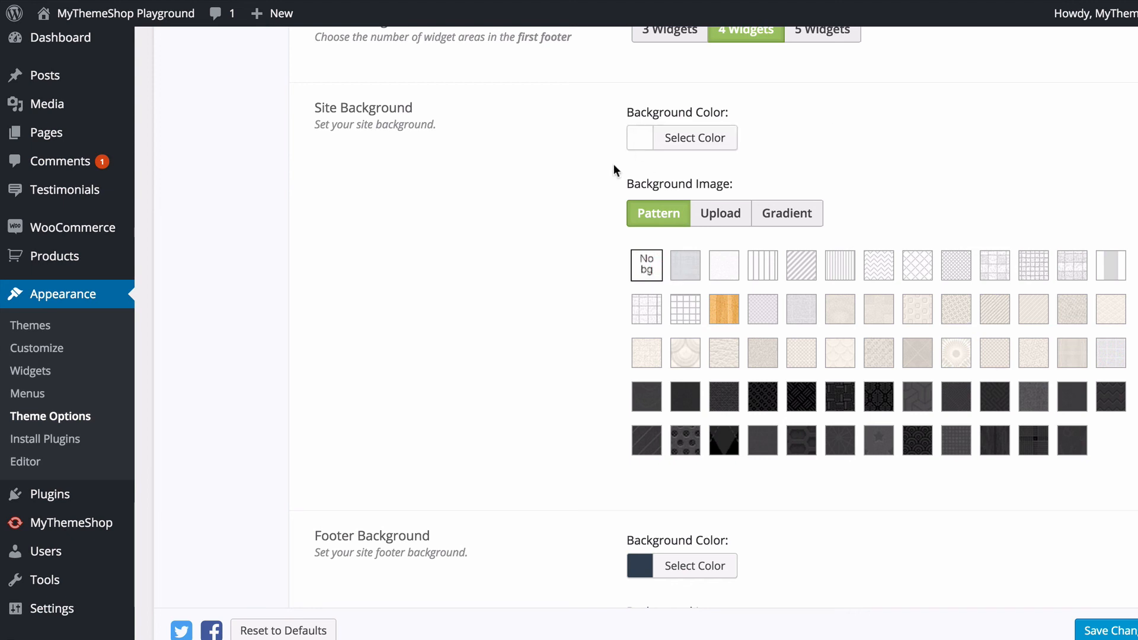
# - View the live site's footer and the Footer Background color picker, closing it without choosing a color
pyautogui.scroll(-5, 539, 193)
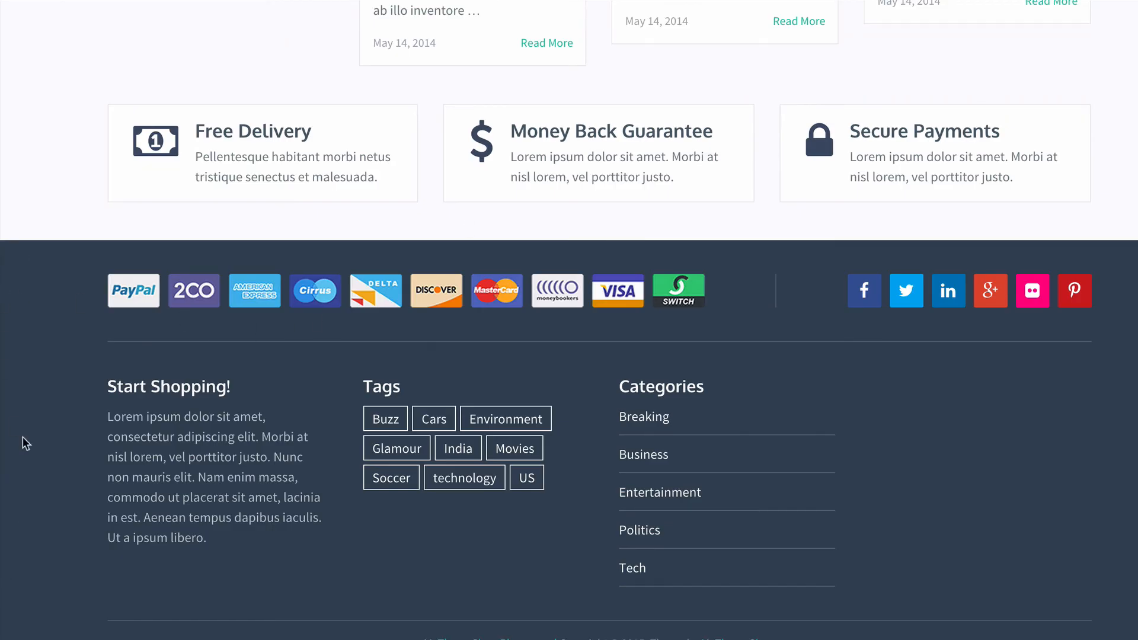
pyautogui.scroll(-1, 20, 363)
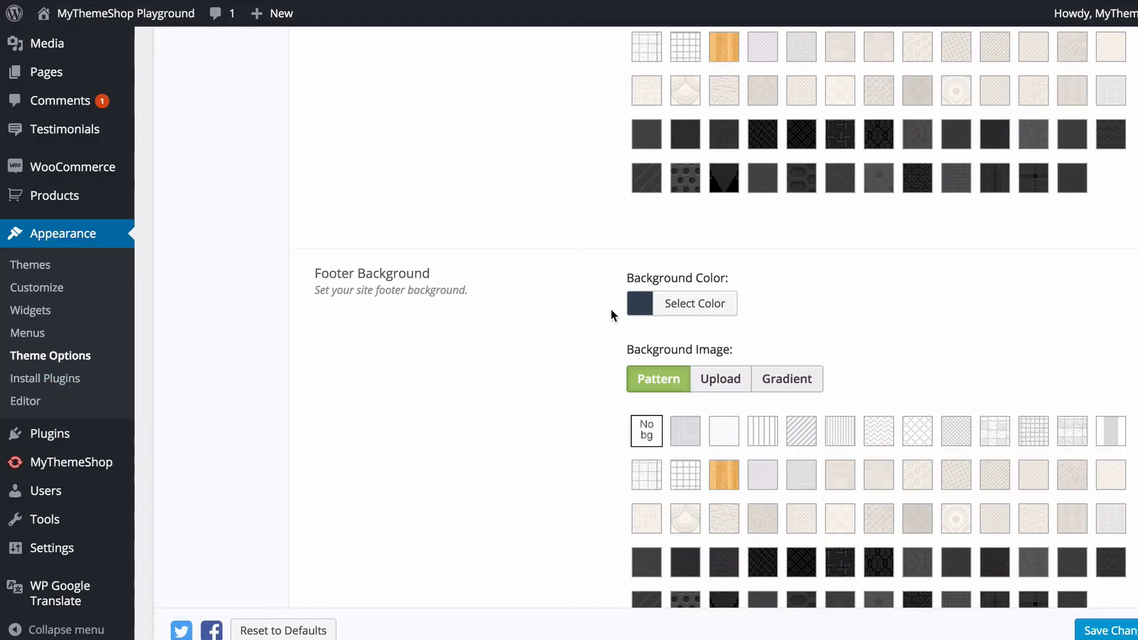
pyautogui.click(662, 308)
pyautogui.click(517, 316)
pyautogui.scroll(-2, 515, 323)
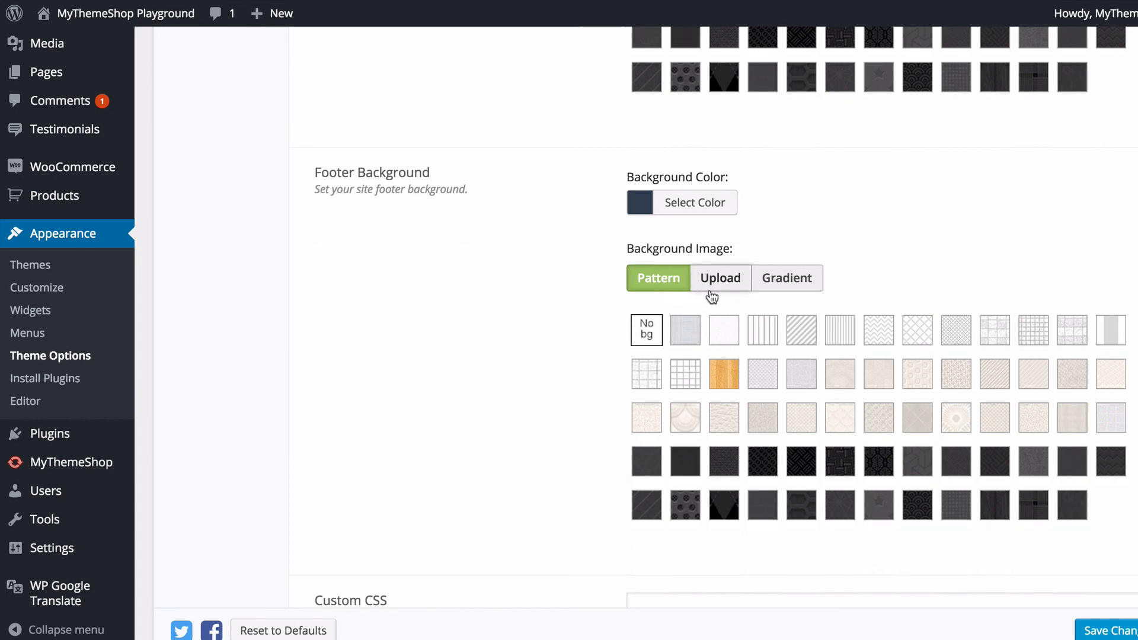
# - Leave Custom CSS empty with Lightbox off, and save the styling options
pyautogui.scroll(-1, 484, 336)
pyautogui.scroll(-6, 492, 335)
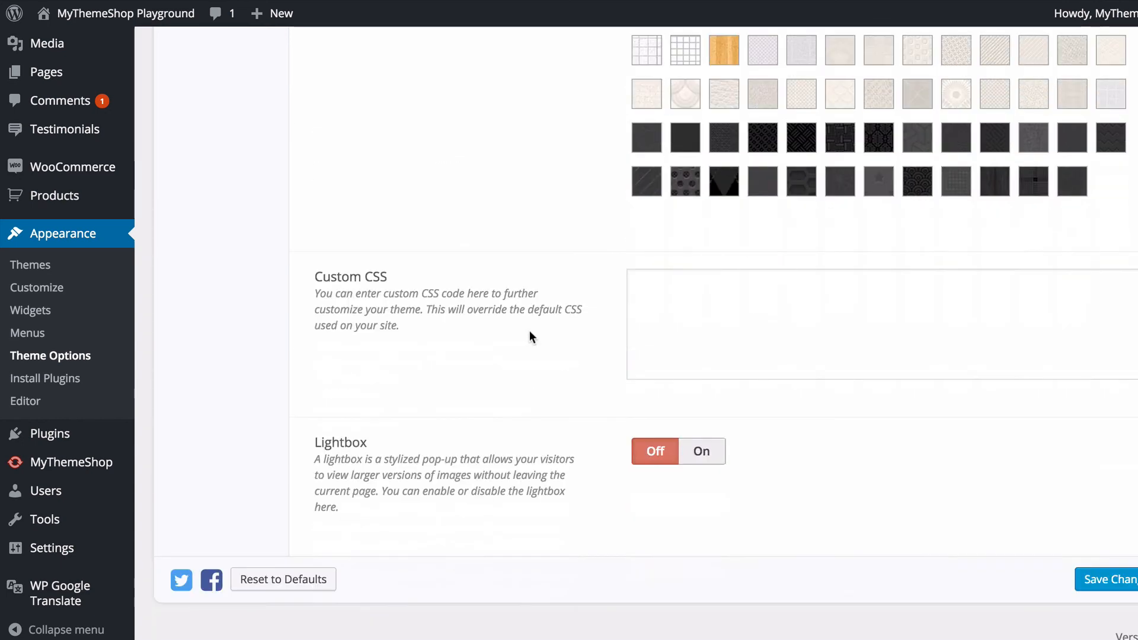
pyautogui.click(659, 328)
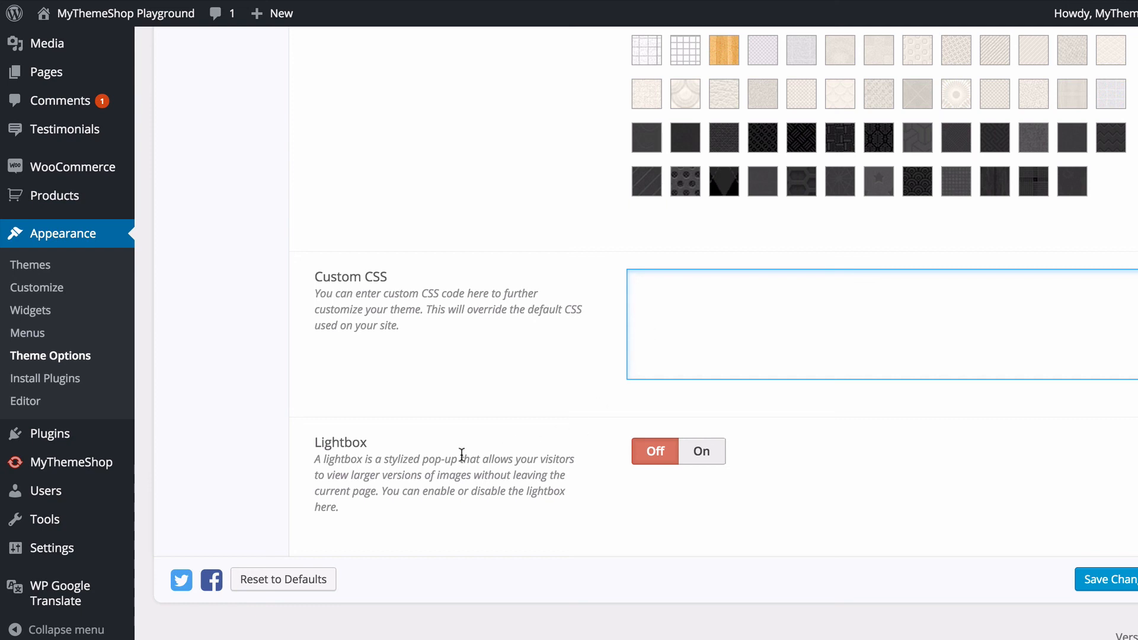
pyautogui.click(655, 454)
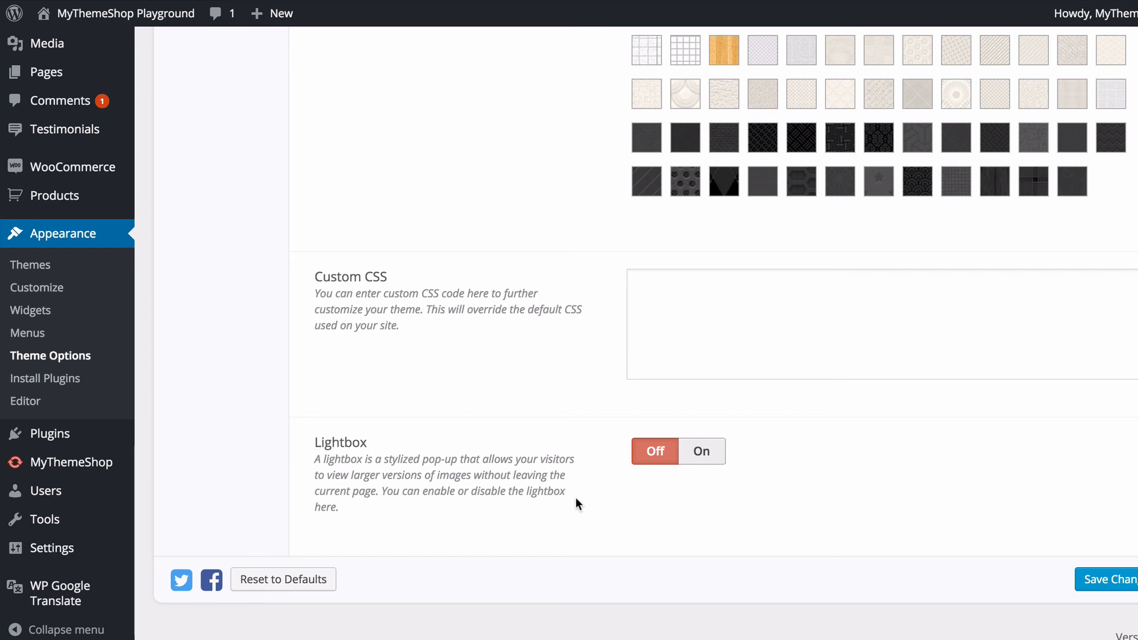
pyautogui.click(1064, 582)
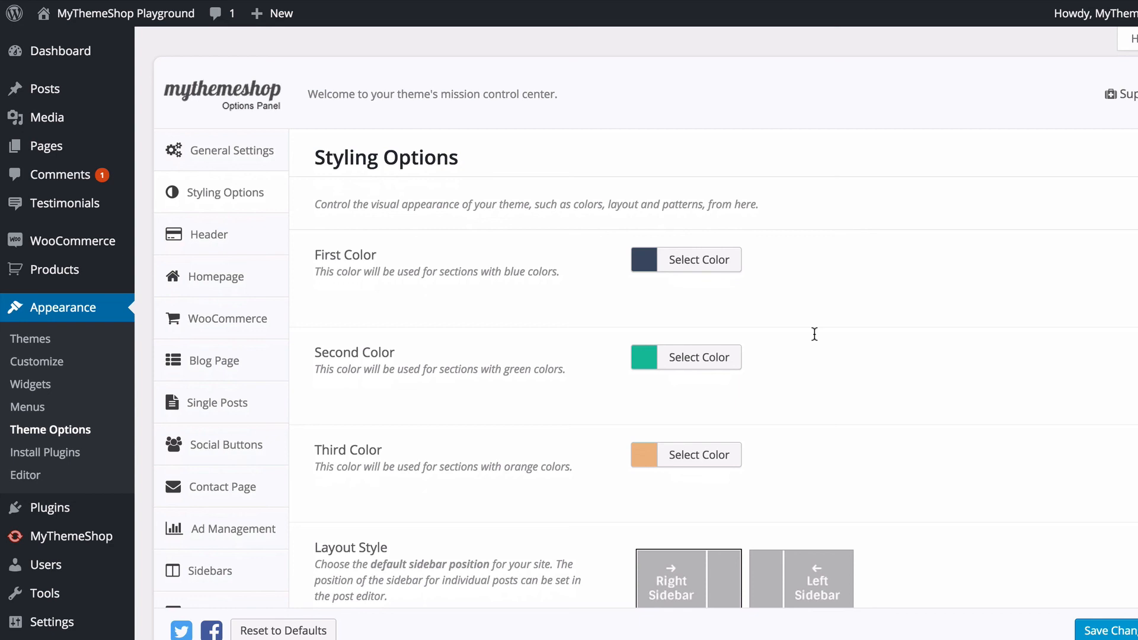
# - Set the Header Style to the second layout, with a dark top bar and the menu beside the logo, and save the changes
pyautogui.click(286, 237)
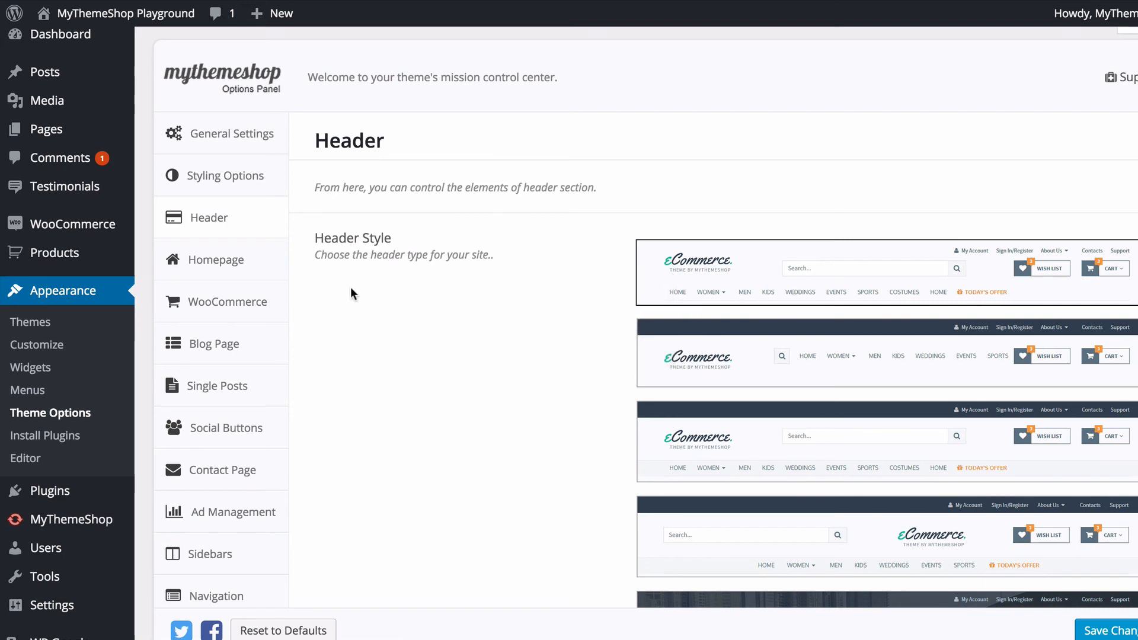
pyautogui.scroll(-3, 404, 316)
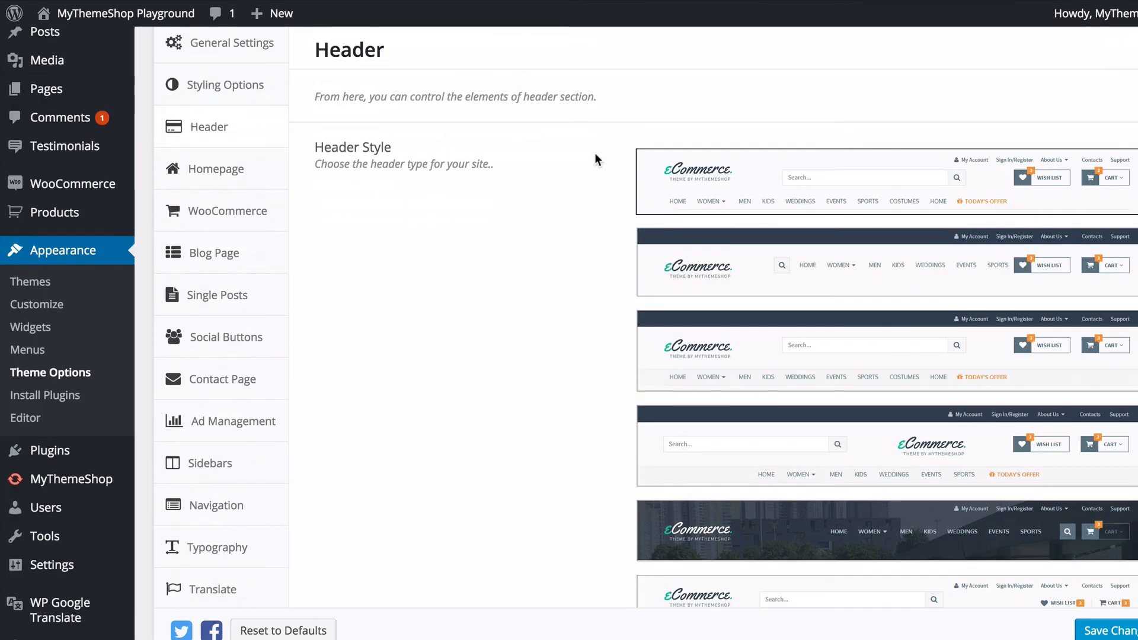
pyautogui.scroll(-2, 595, 152)
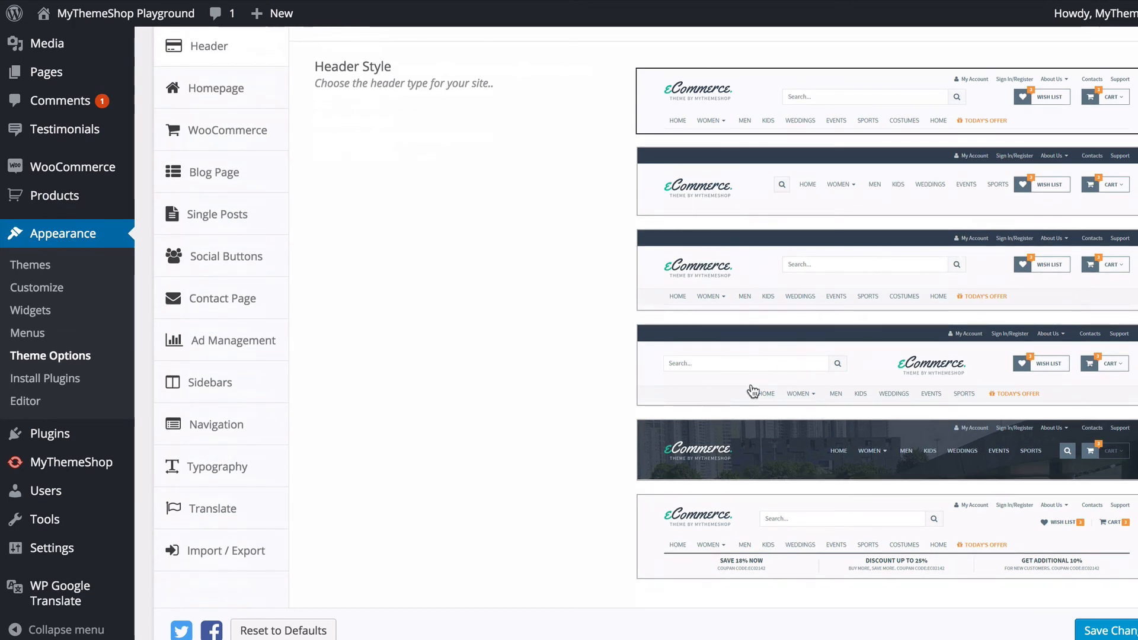
pyautogui.click(753, 440)
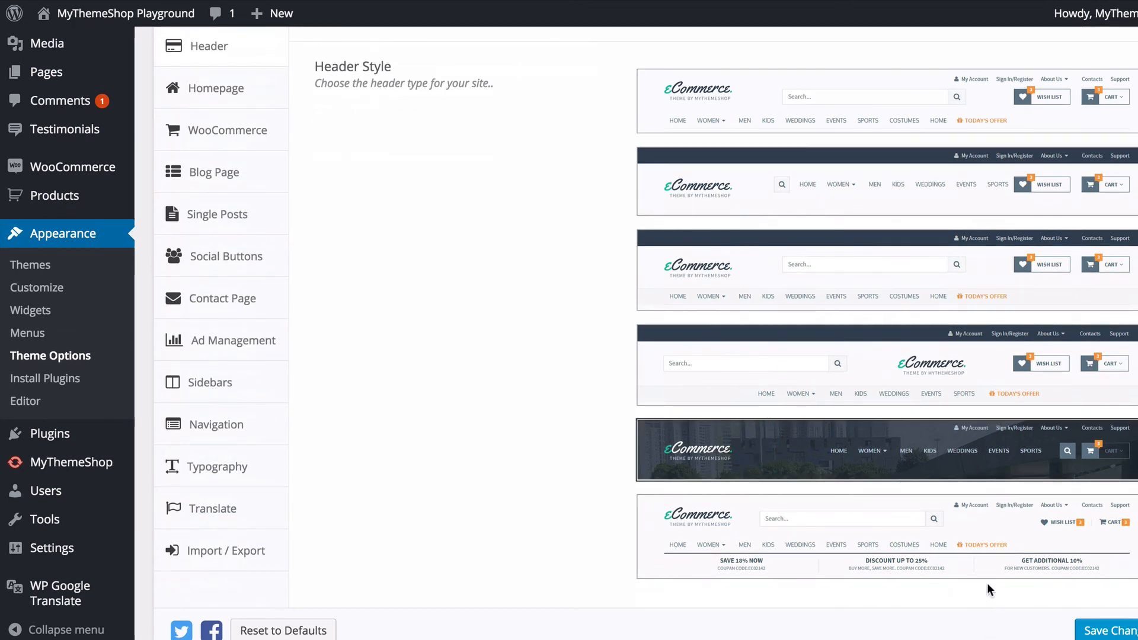
pyautogui.click(770, 181)
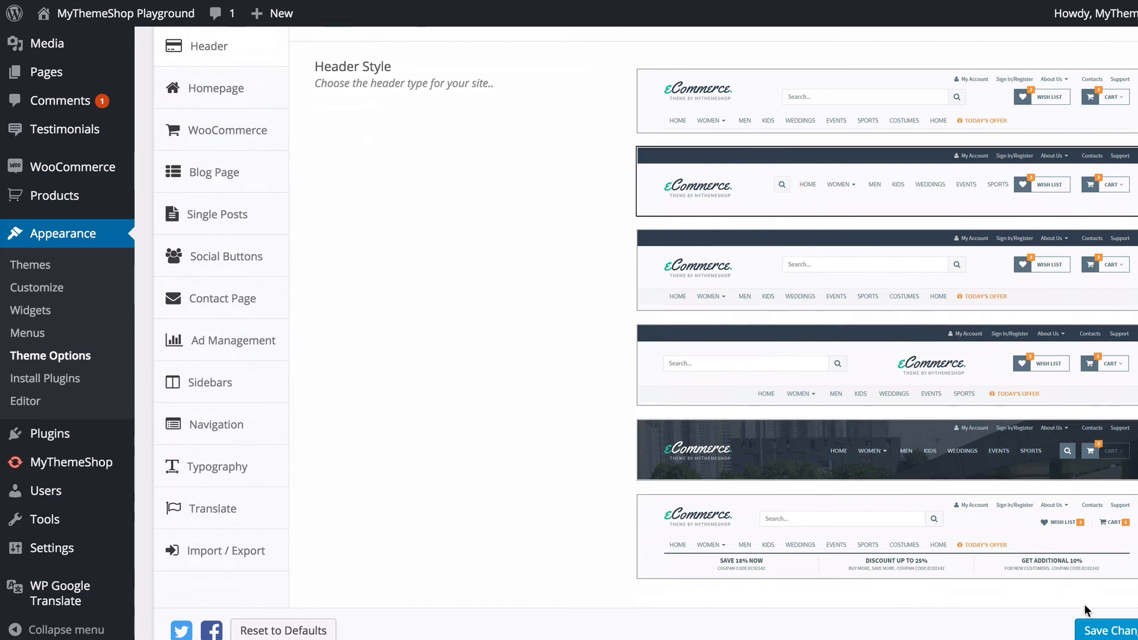
pyautogui.click(1095, 629)
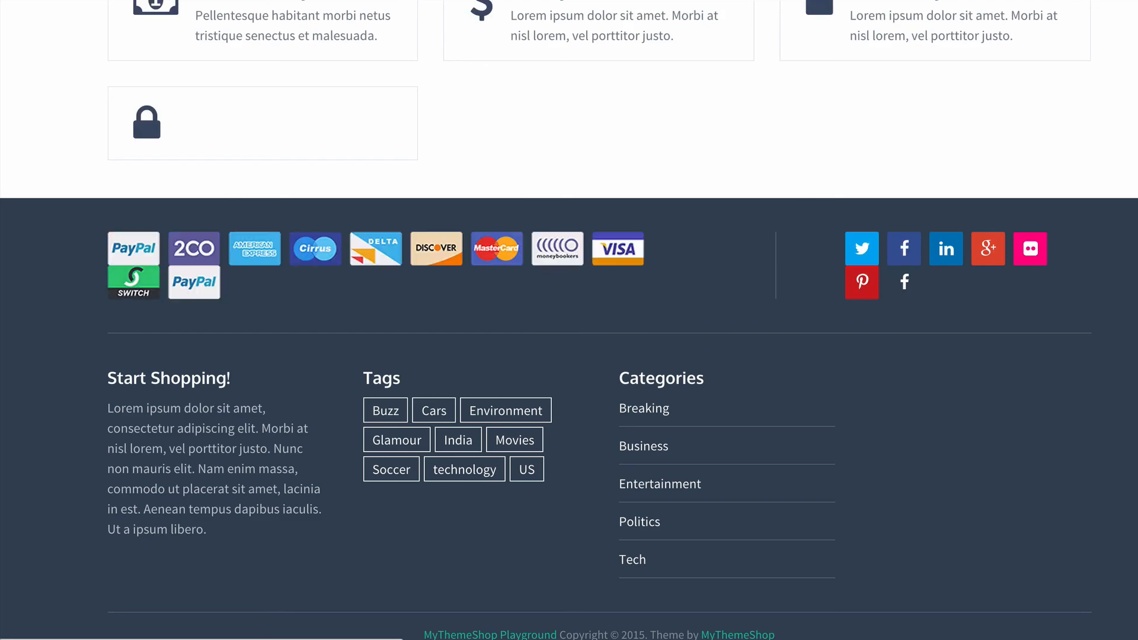
# - Review the available header styles, and switch the Floating Navigation Menu on and back off
pyautogui.scroll(20, 569, 320)
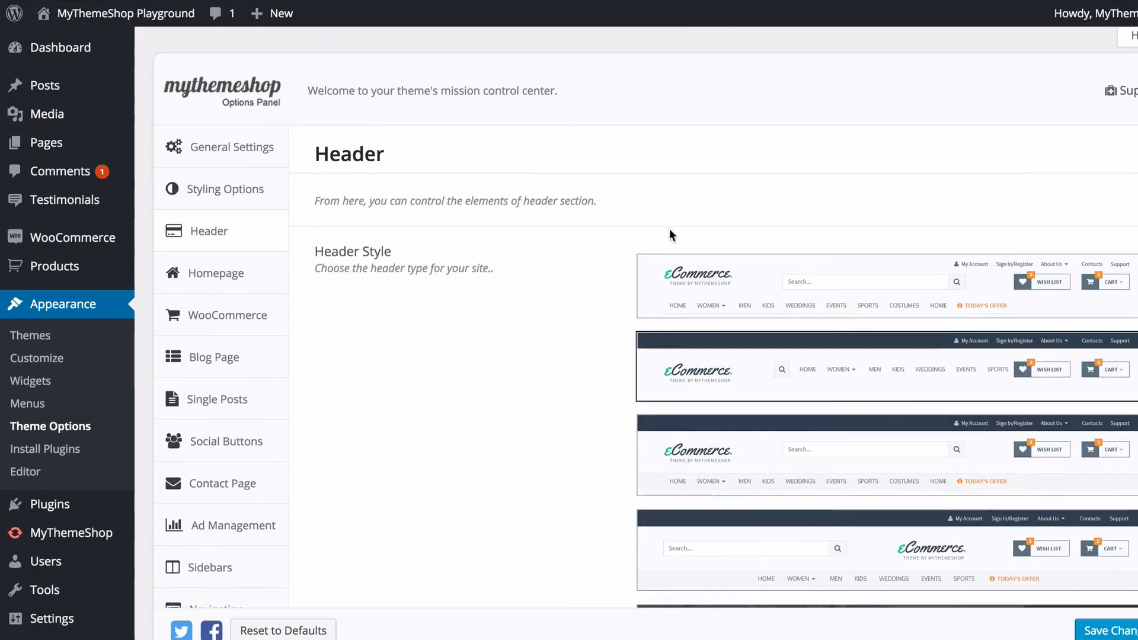
pyautogui.scroll(-5, 670, 229)
pyautogui.scroll(-2, 645, 193)
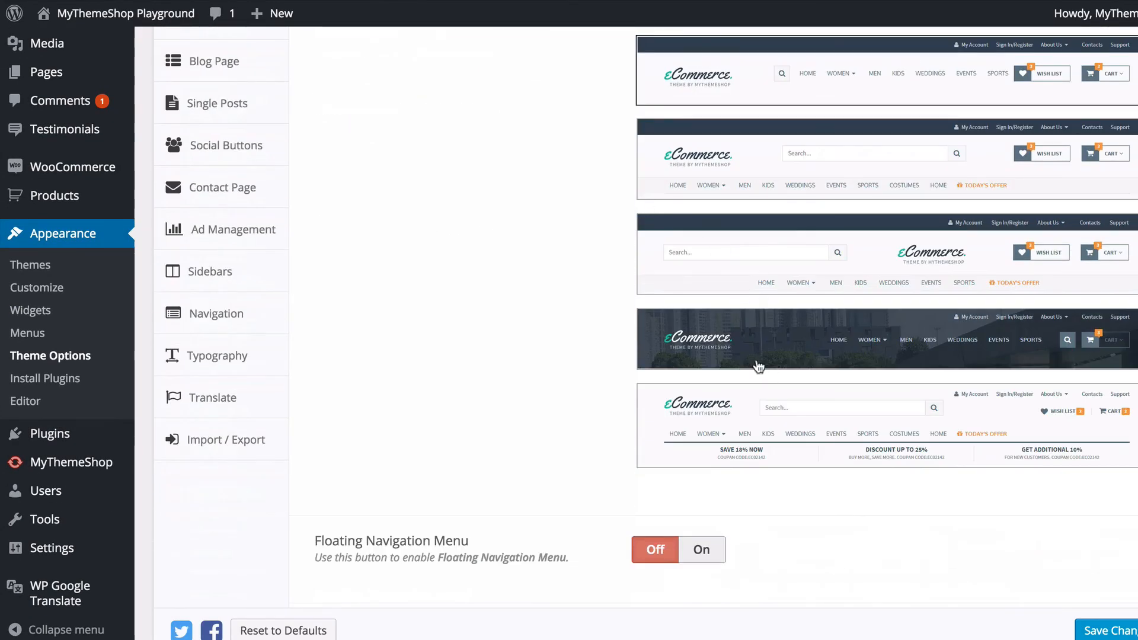
pyautogui.scroll(-1, 584, 299)
pyautogui.scroll(-7, 574, 294)
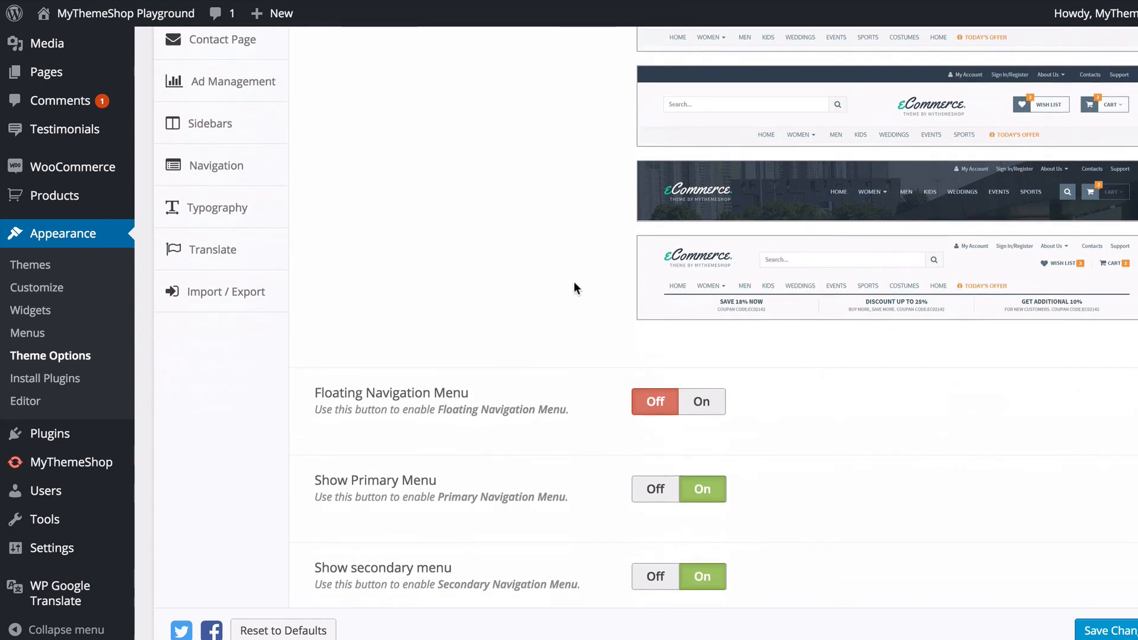
pyautogui.scroll(2, 578, 281)
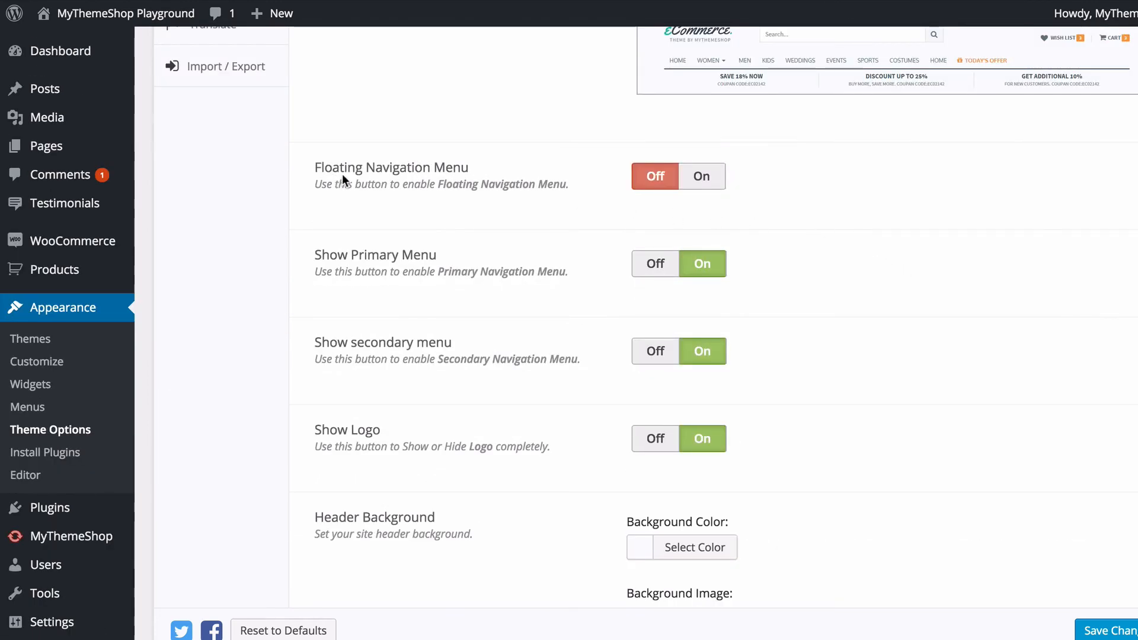
pyautogui.click(714, 178)
pyautogui.click(657, 176)
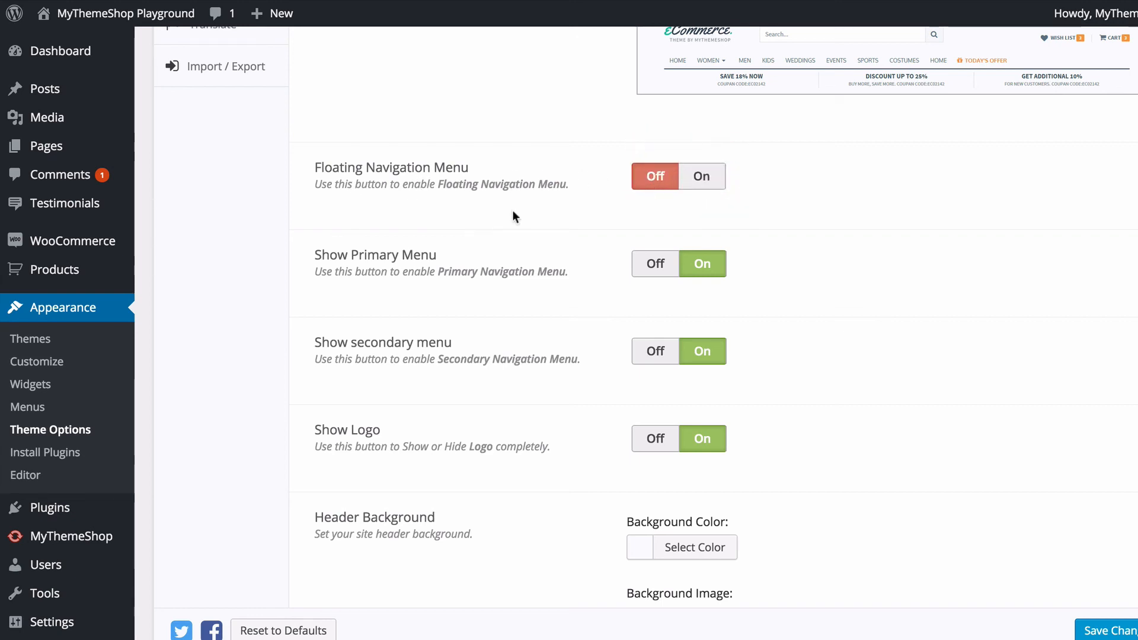
# - Review the primary and secondary menu settings, and switch Show Logo off and back on
pyautogui.scroll(-1, 538, 233)
pyautogui.scroll(-2, 423, 243)
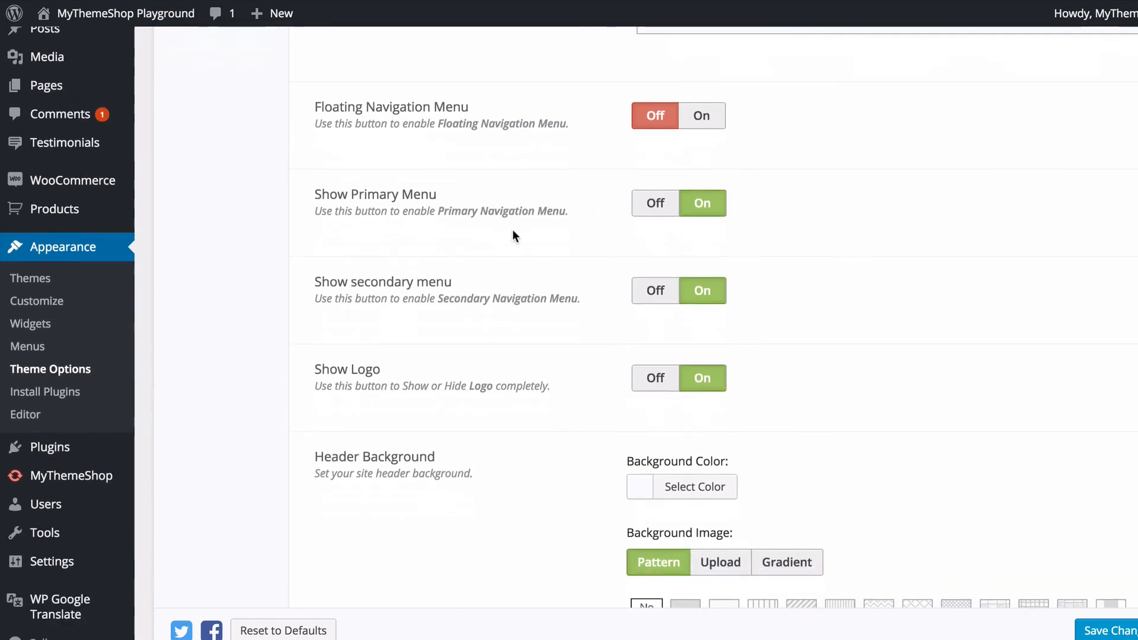
pyautogui.scroll(-2, 544, 249)
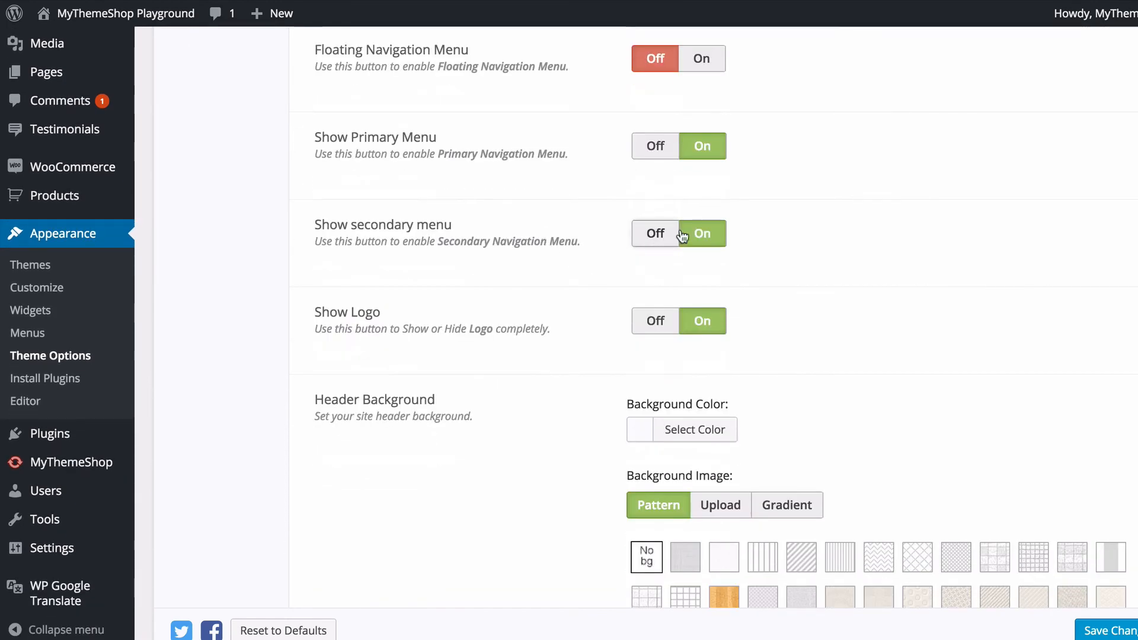
pyautogui.click(655, 321)
pyautogui.click(704, 320)
pyautogui.scroll(-4, 538, 288)
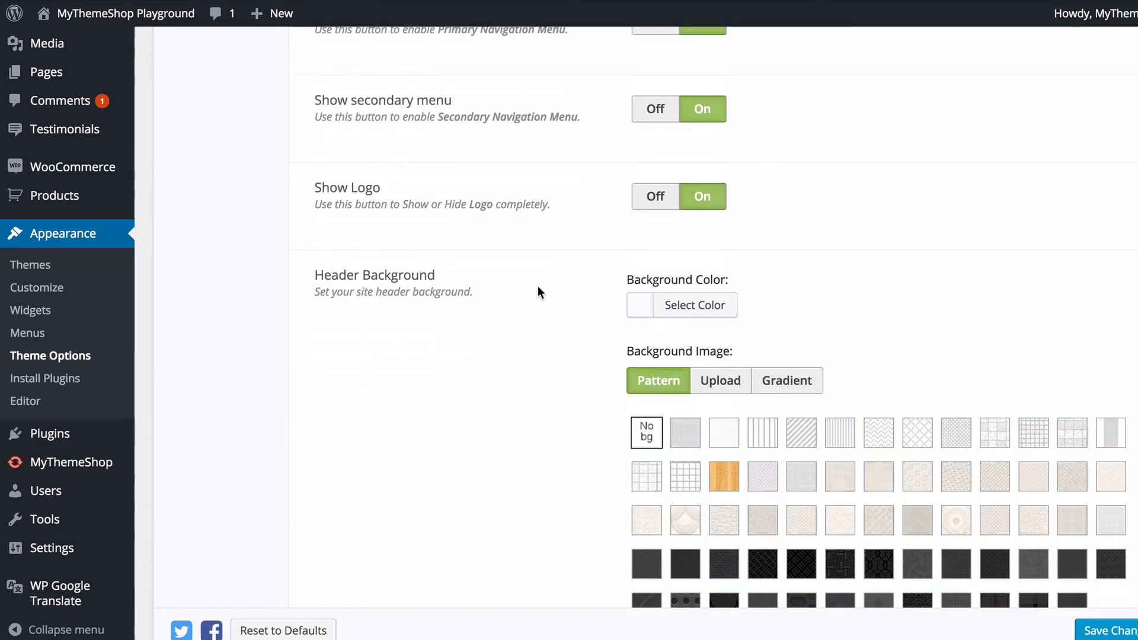
# - View the Header Background color picker and the background patterns, closing the picker without choosing a color
pyautogui.scroll(-3, 538, 290)
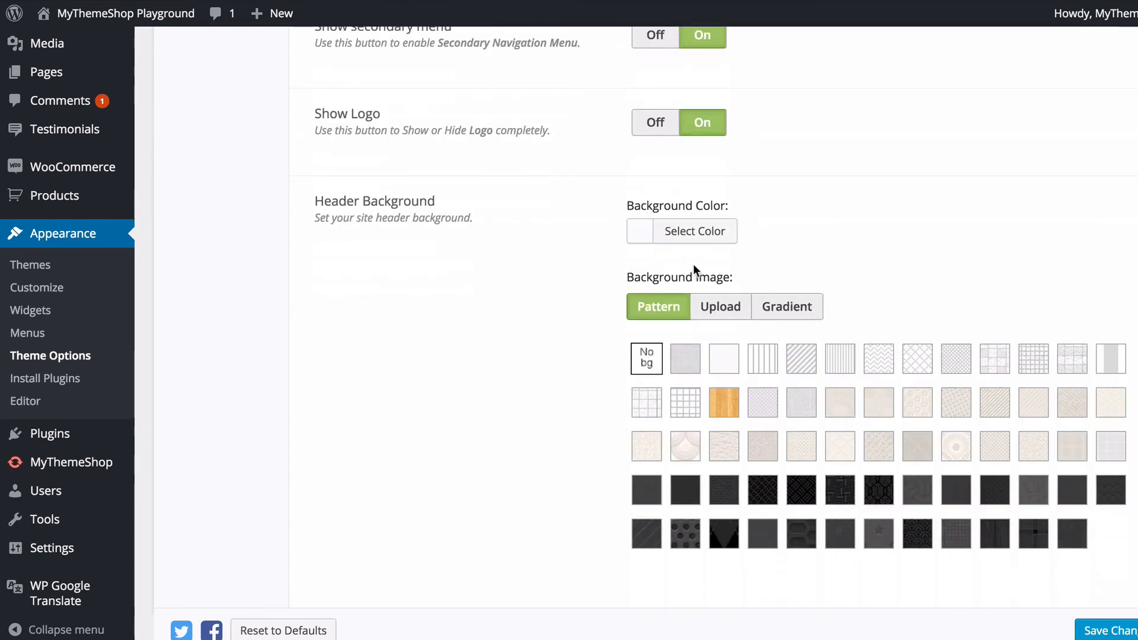
pyautogui.click(692, 233)
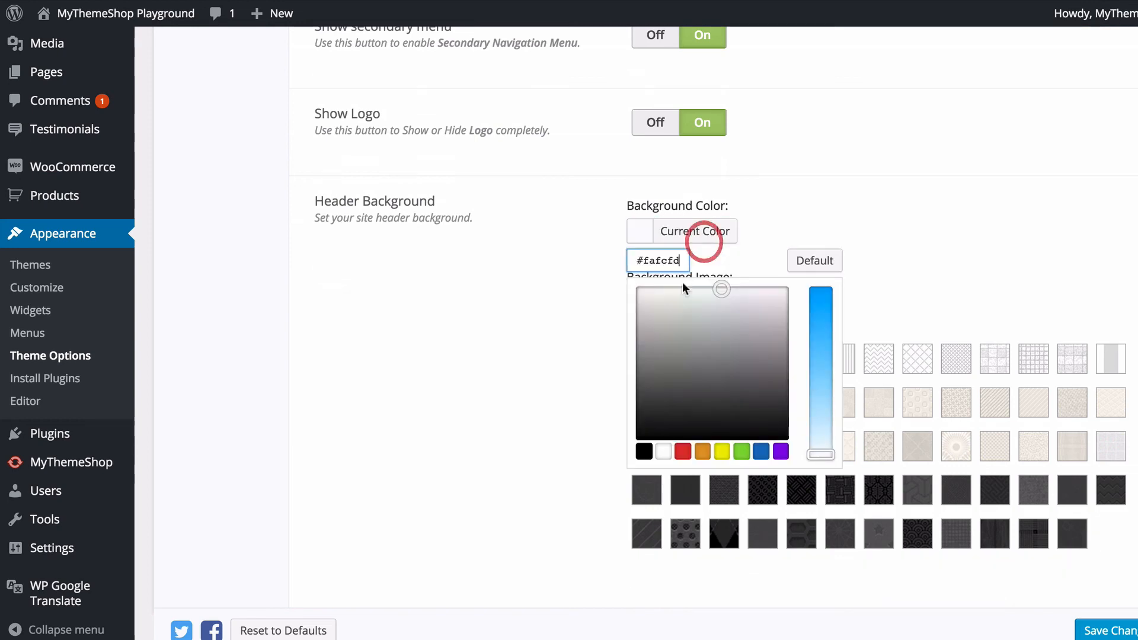
pyautogui.click(586, 263)
pyautogui.scroll(-2, 586, 270)
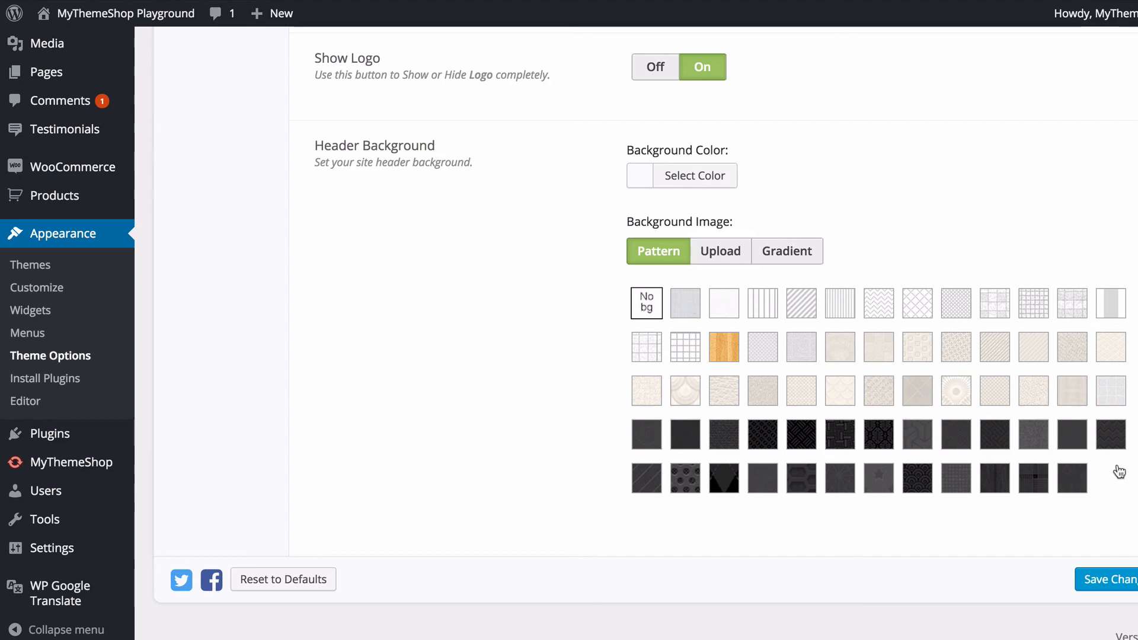
pyautogui.scroll(15, 301, 308)
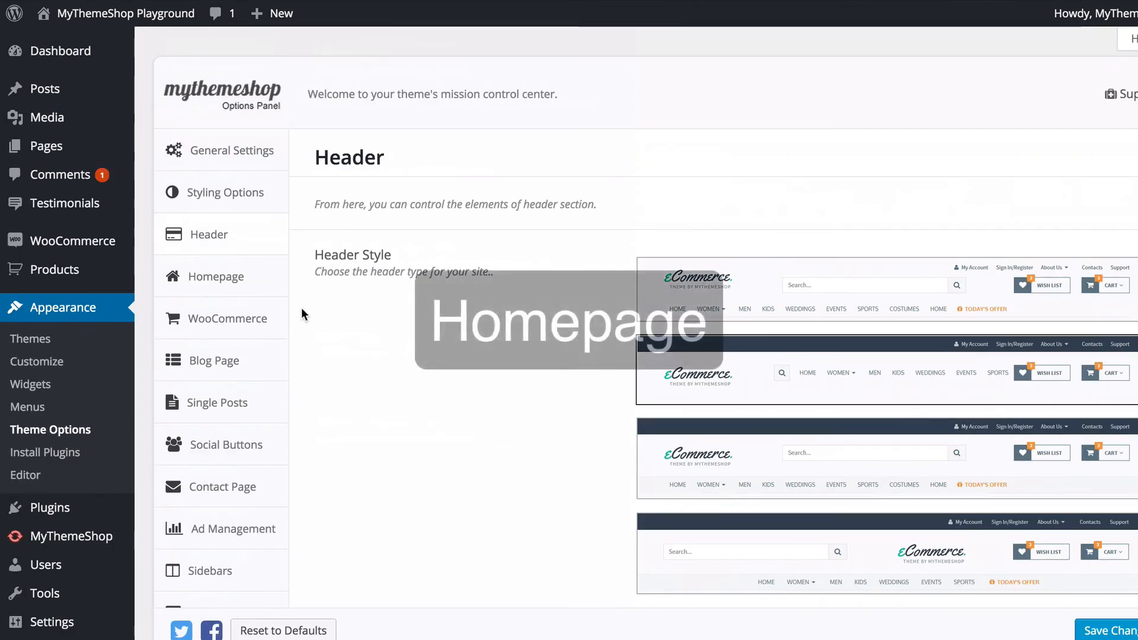
# - Open the Homepage options and leave the Homepage Slider on after trying the Off setting
pyautogui.click(272, 286)
pyautogui.scroll(-1, 274, 295)
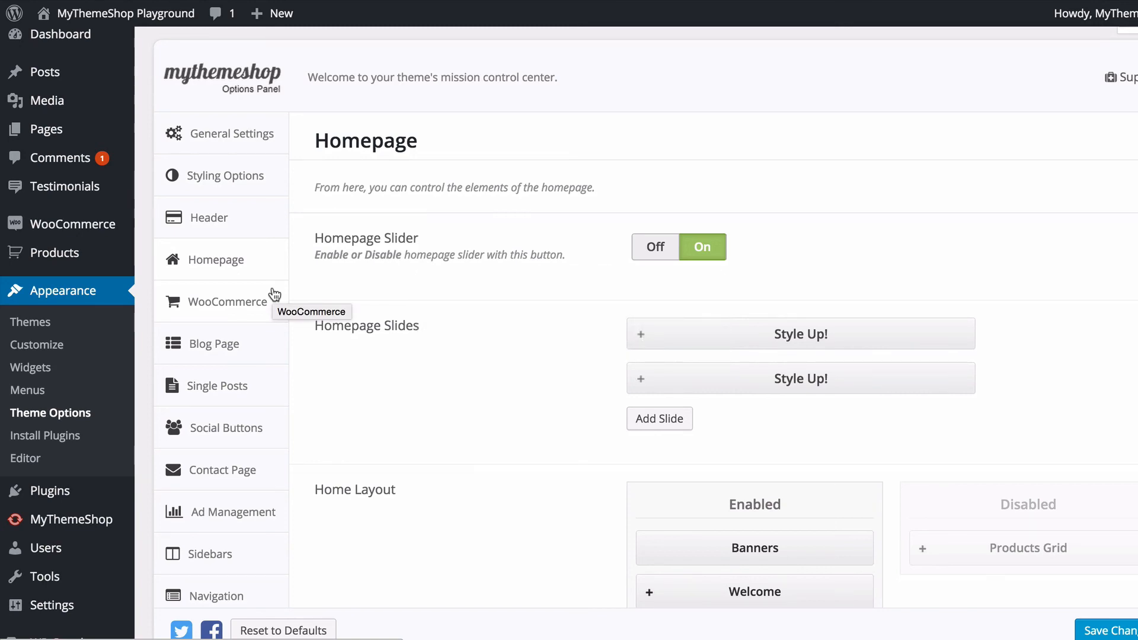
pyautogui.scroll(1, 274, 295)
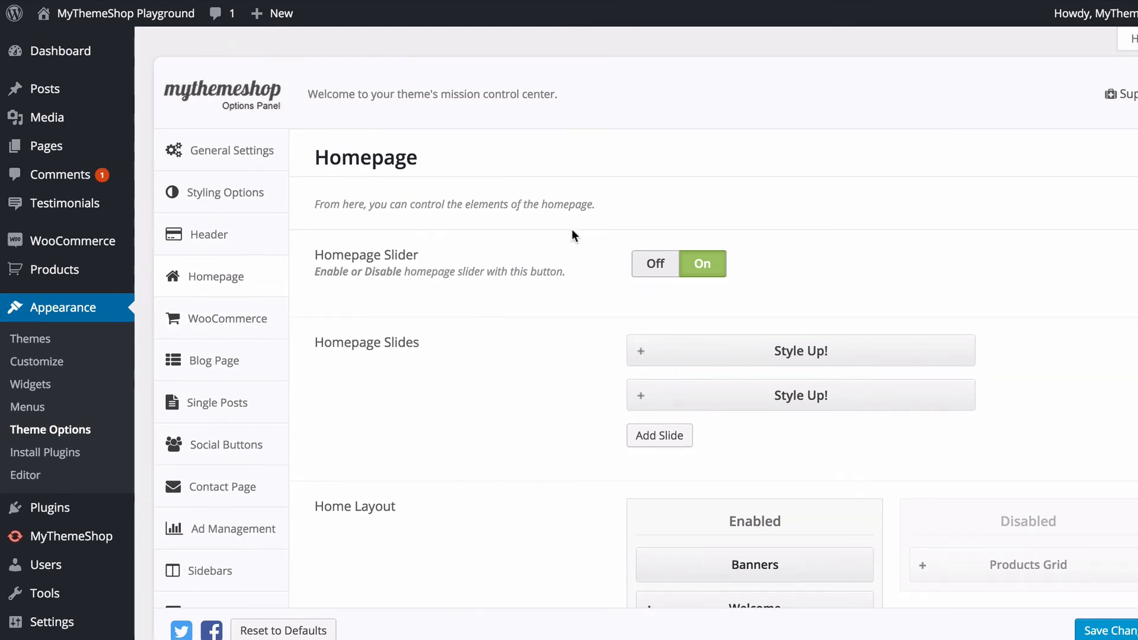
pyautogui.scroll(-3, 571, 230)
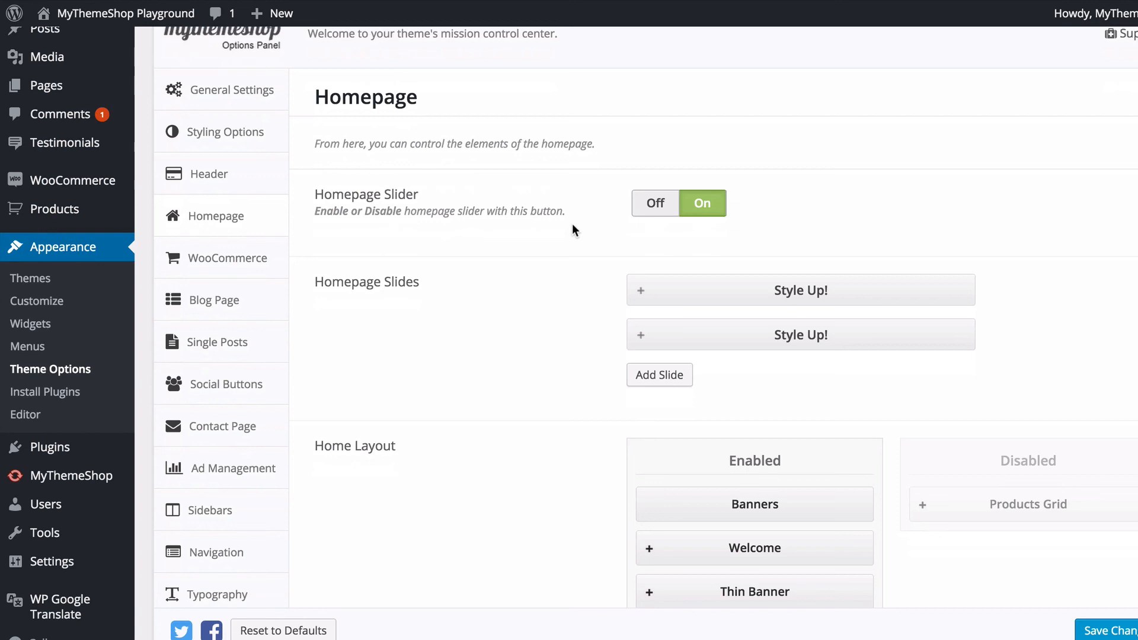
pyautogui.click(650, 206)
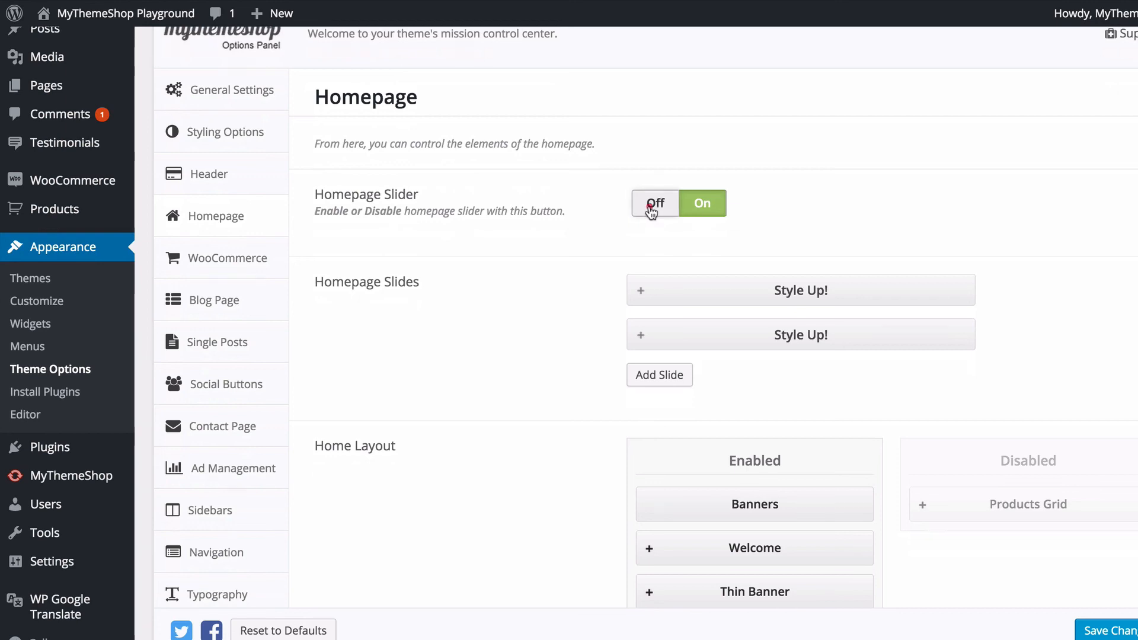
pyautogui.click(706, 203)
pyautogui.scroll(-2, 539, 228)
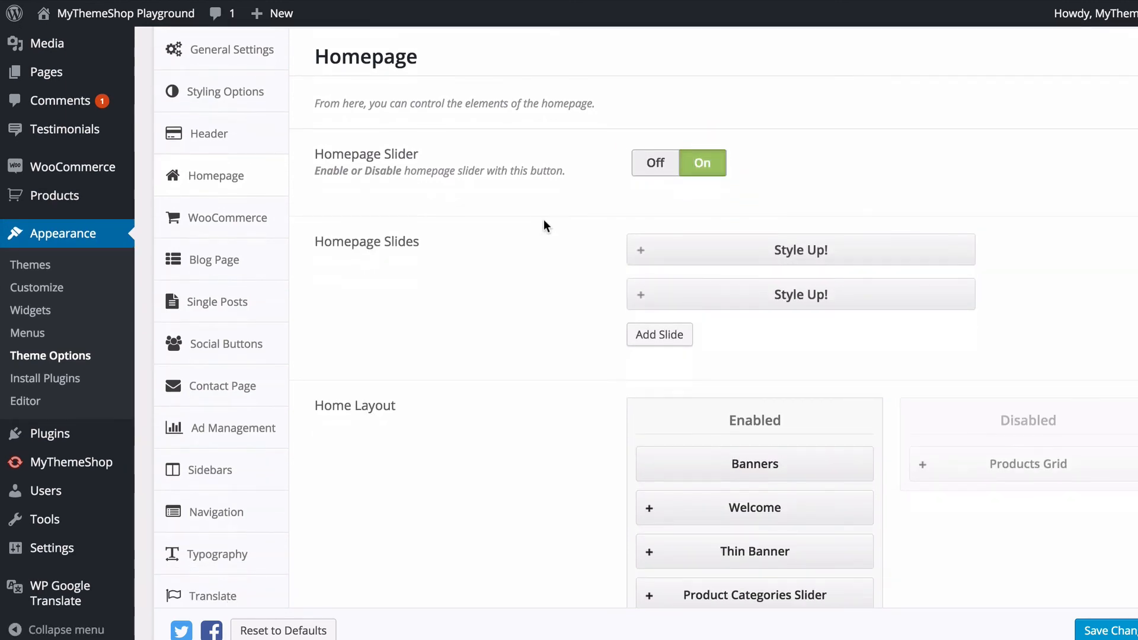
# - Examine the first homepage slide's title, subtitle, heading, subheading, button text, image and link fields, and collapse the slide
pyautogui.scroll(-1, 566, 229)
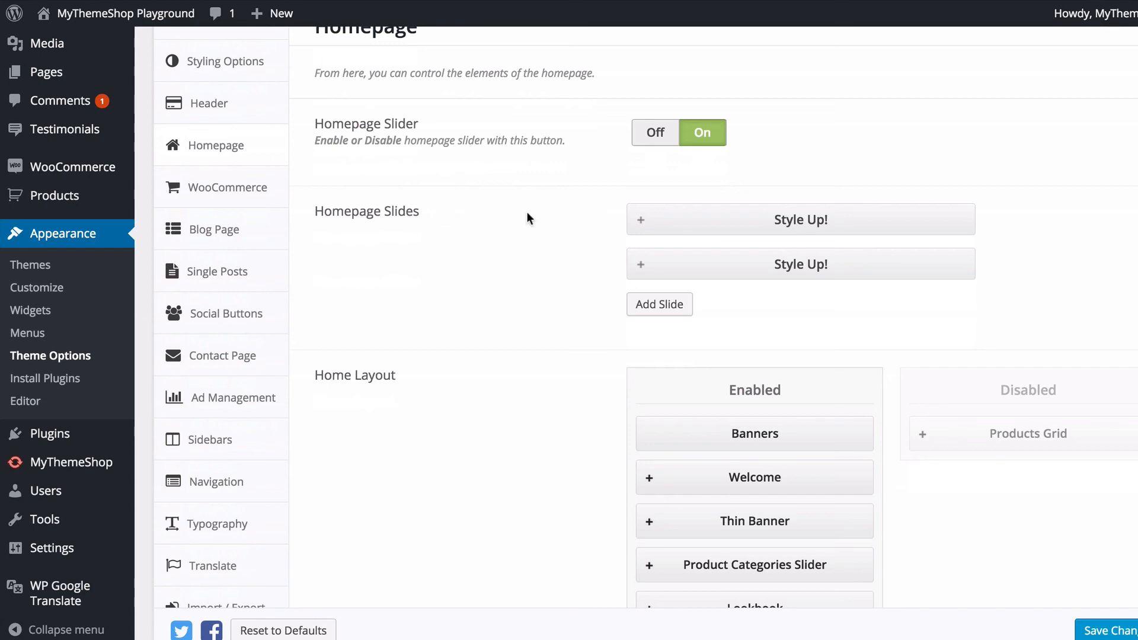
pyautogui.click(640, 220)
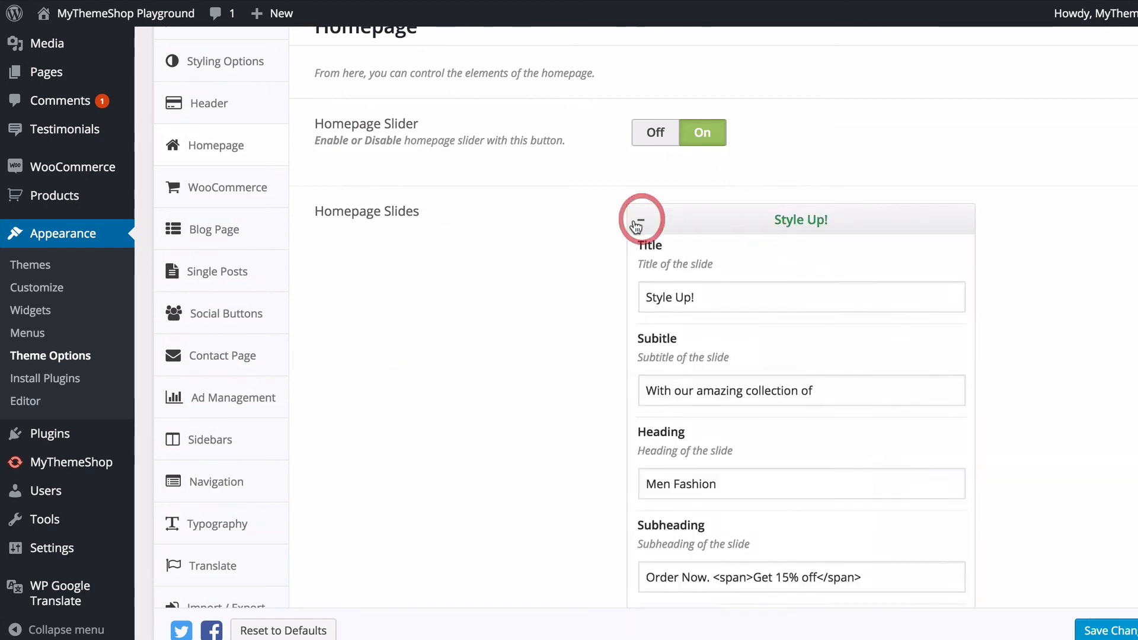
pyautogui.scroll(-1, 537, 236)
pyautogui.click(729, 261)
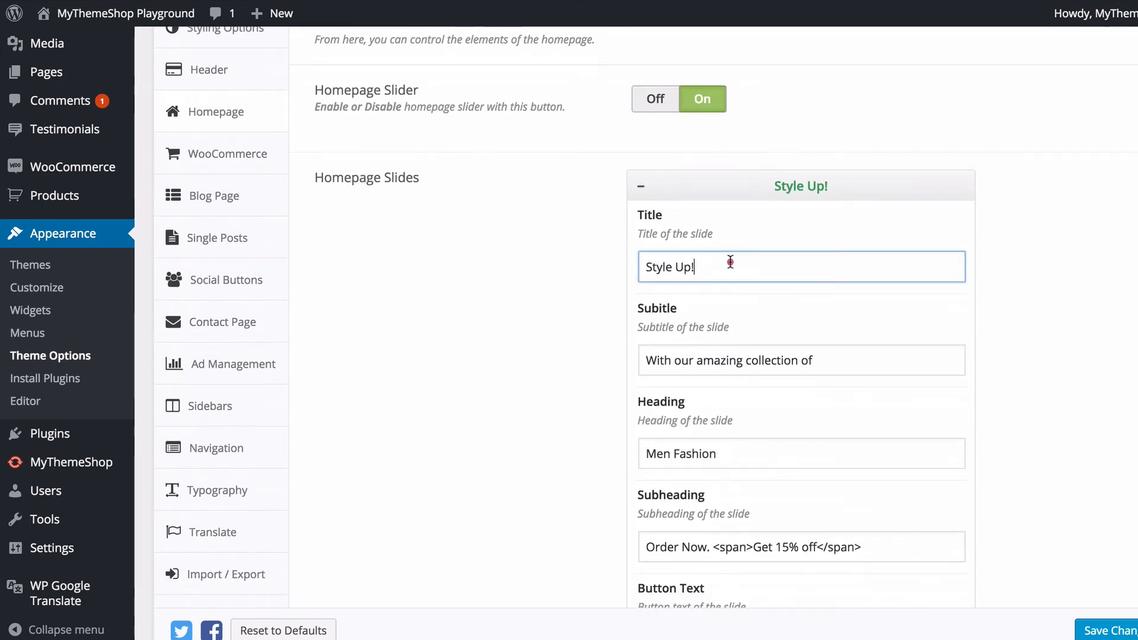
pyautogui.scroll(-1, 561, 243)
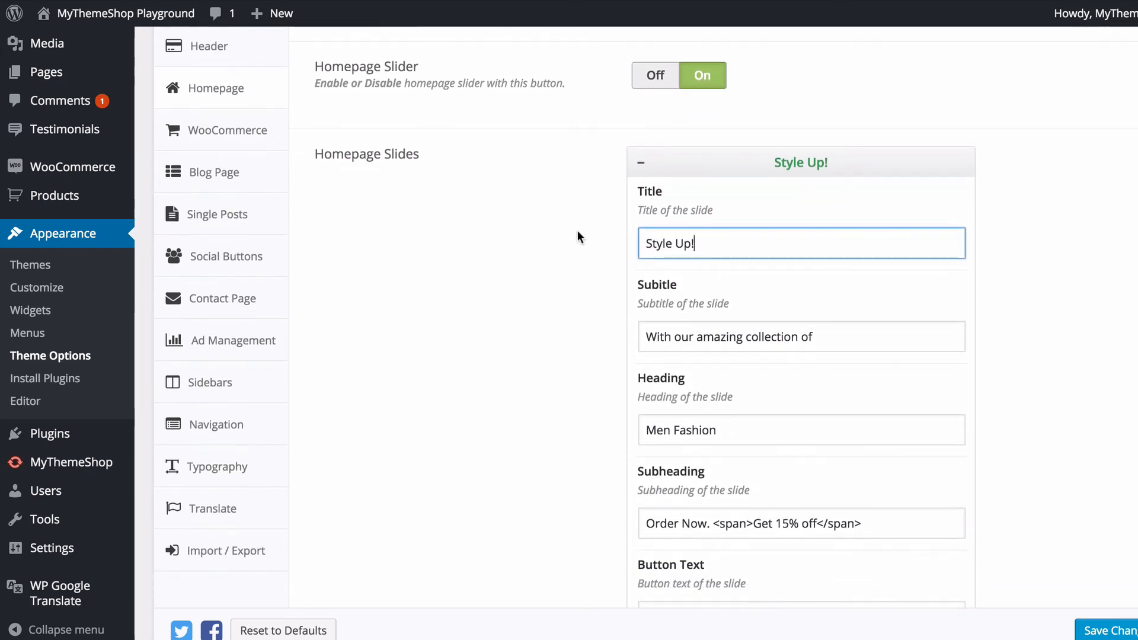
pyautogui.click(670, 215)
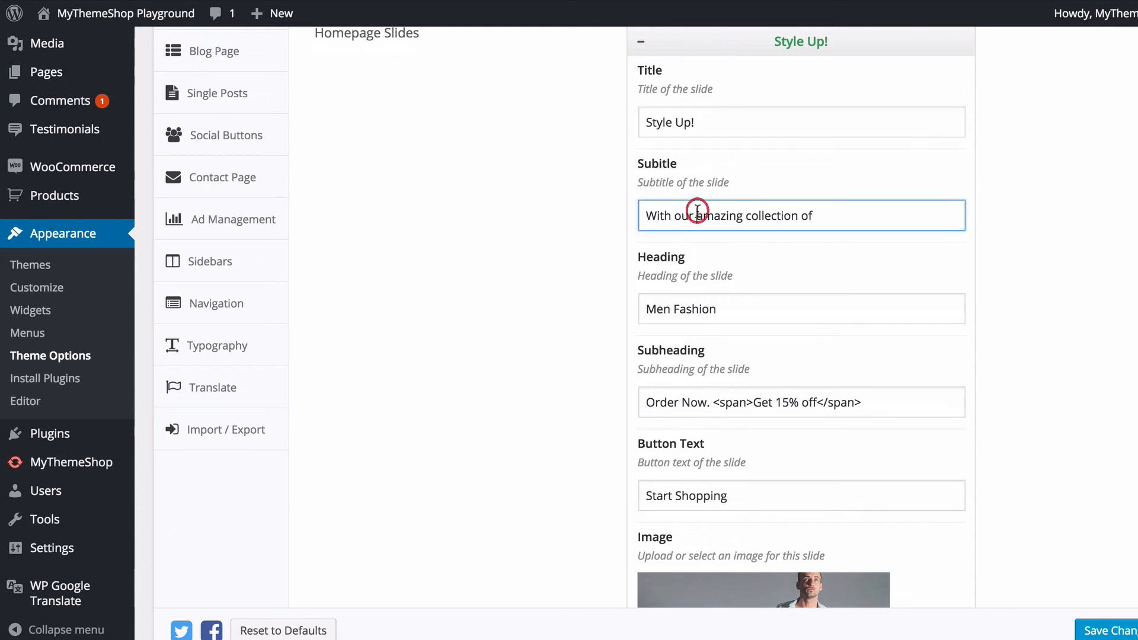
pyautogui.click(721, 308)
pyautogui.scroll(-1, 718, 308)
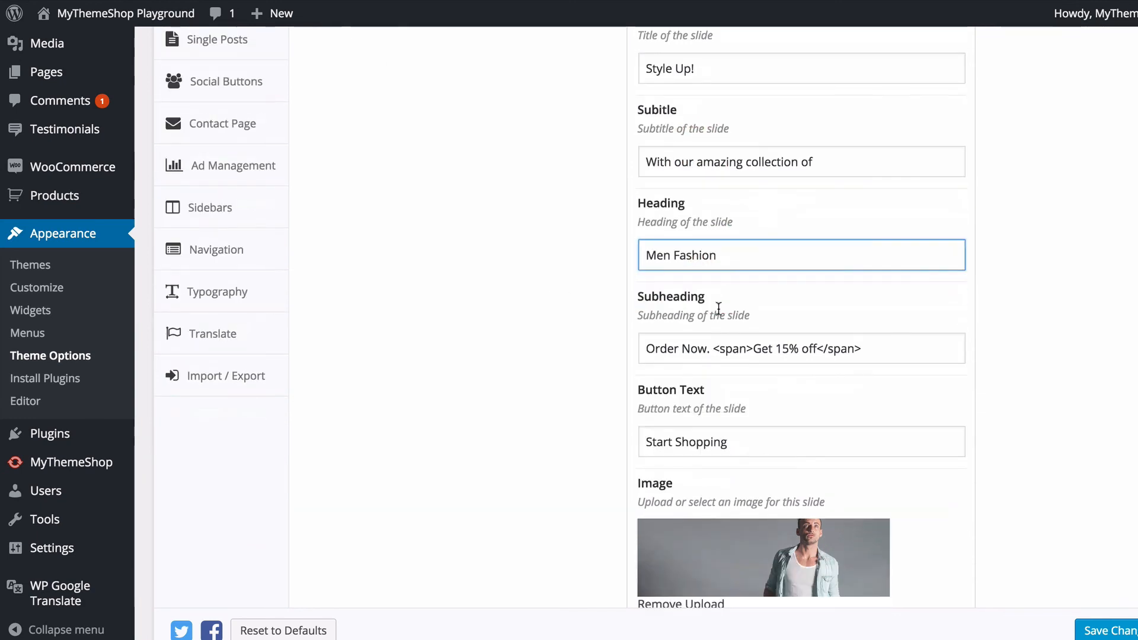
pyautogui.click(739, 346)
pyautogui.scroll(-2, 735, 349)
pyautogui.click(721, 356)
pyautogui.scroll(-2, 721, 356)
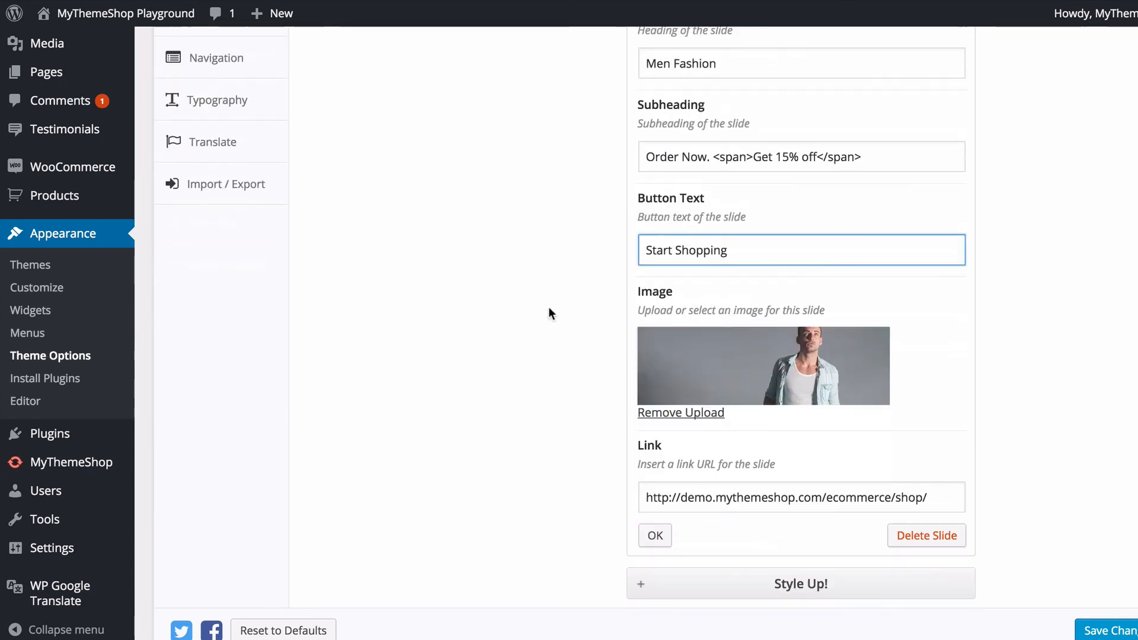
pyautogui.click(652, 536)
pyautogui.scroll(5, 587, 329)
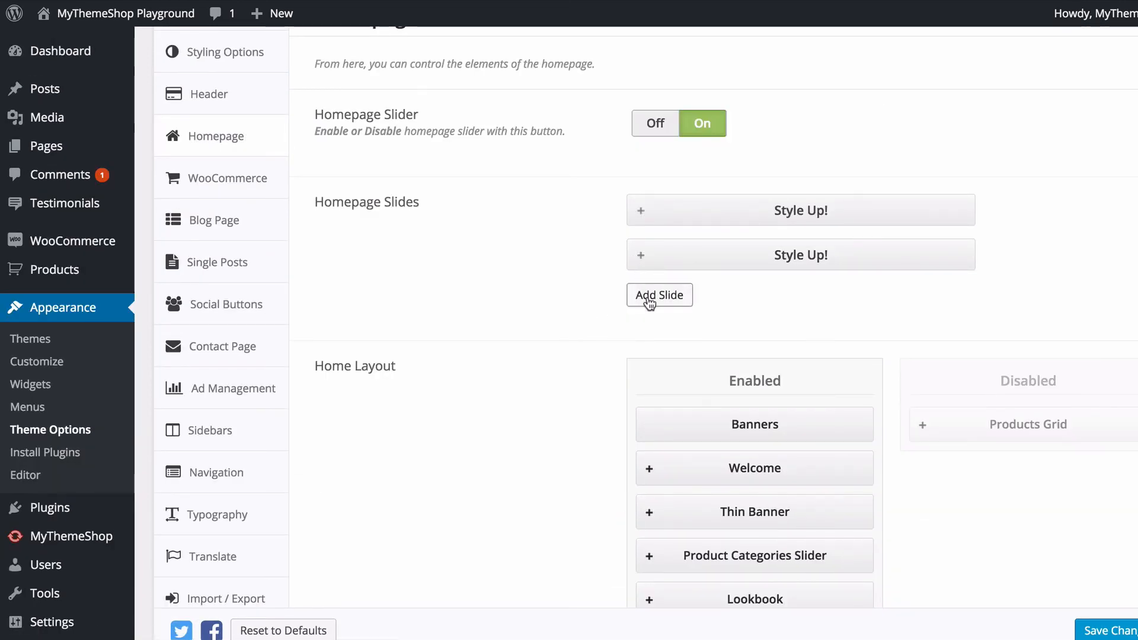
# - Expand the second homepage slide and set its title to "Women's style!"
pyautogui.moveTo(698, 246)
pyautogui.mouseDown()
pyautogui.moveTo(701, 204)
pyautogui.moveTo(699, 249)
pyautogui.mouseUp()
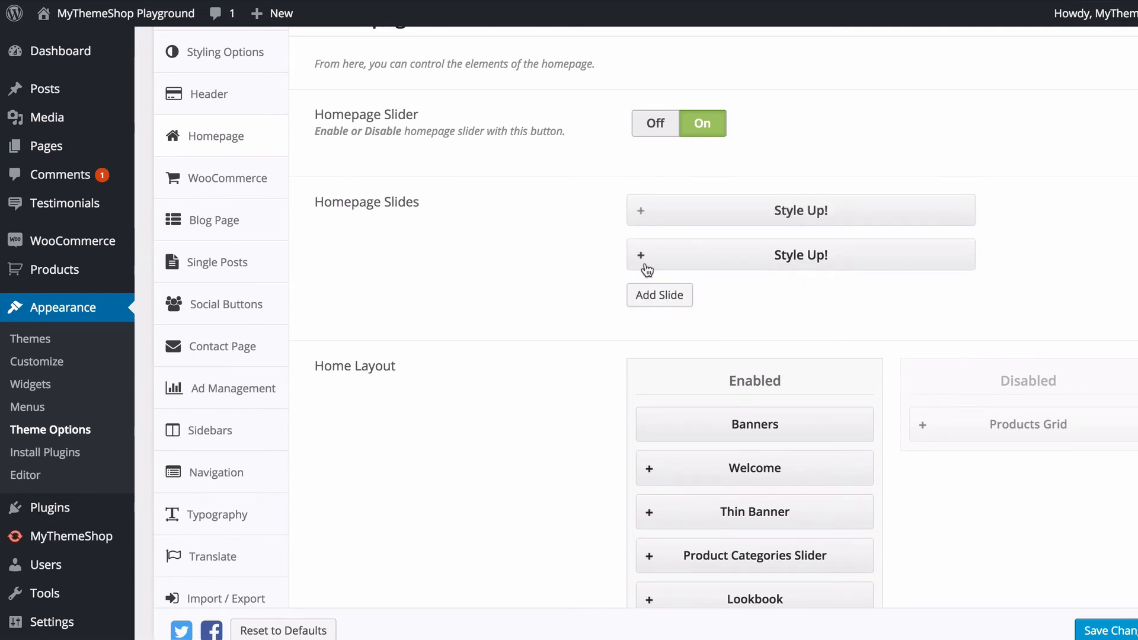
pyautogui.click(645, 262)
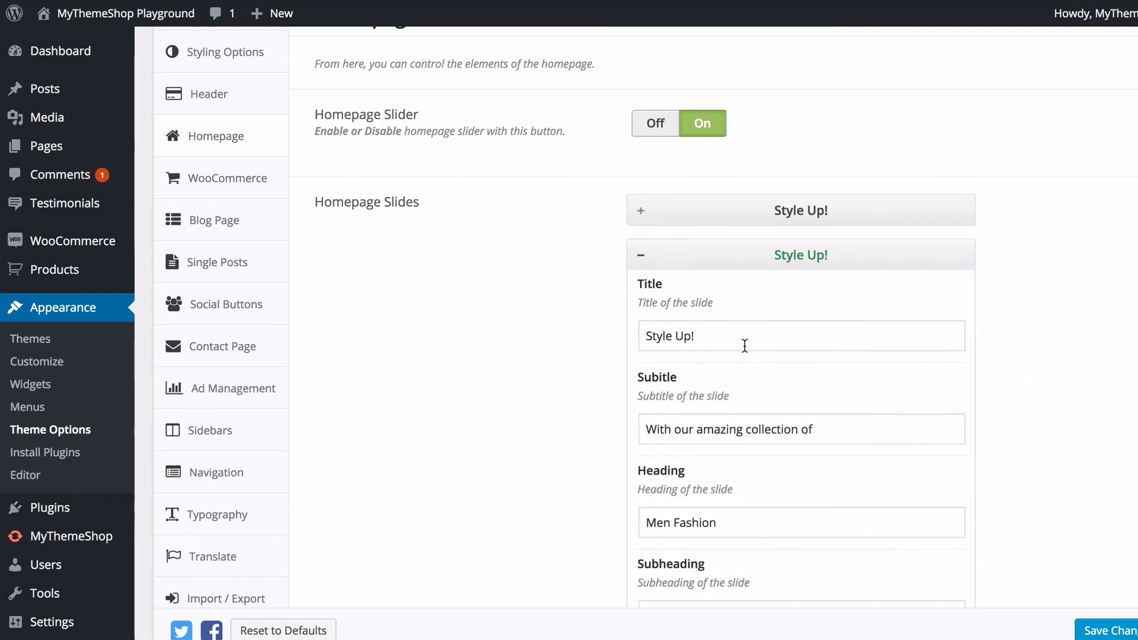
pyautogui.click(745, 344)
pyautogui.doubleClick(743, 339)
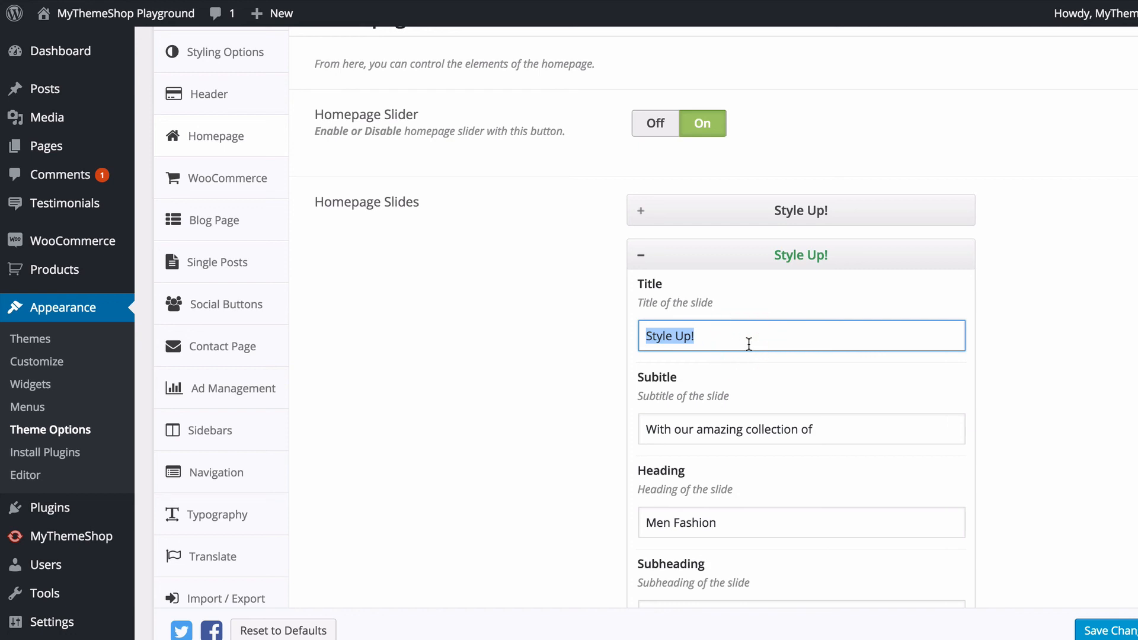
pyautogui.write("Women's s")
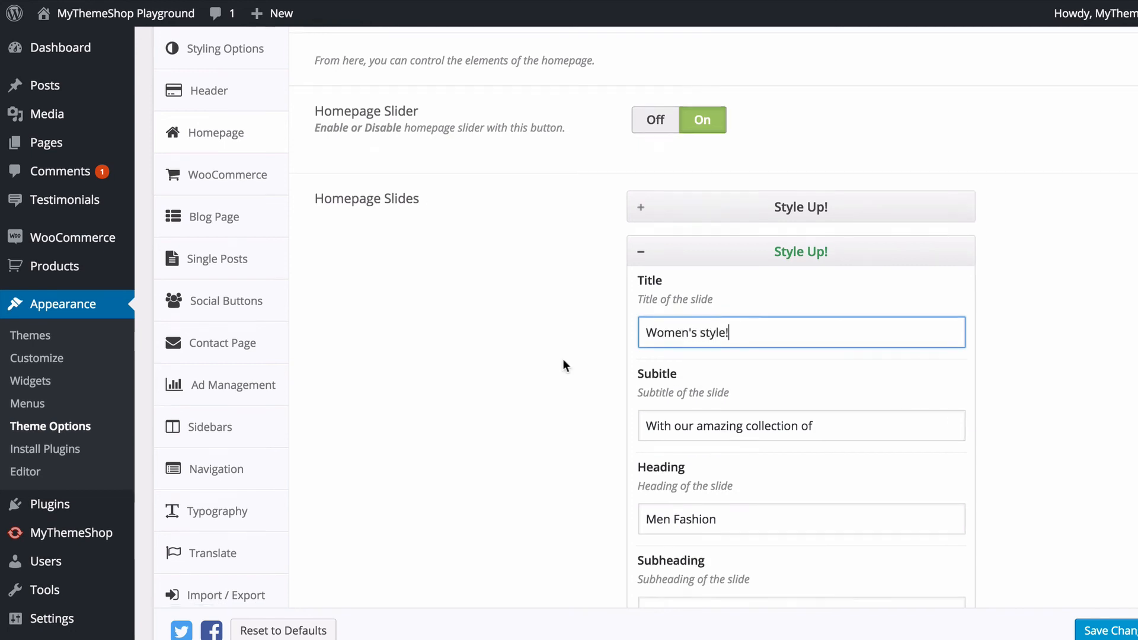
# - Set the second slide's heading to "Women Fashion" and review its remaining text, image and link fields
pyautogui.scroll(-1, 563, 358)
pyautogui.doubleClick(648, 489)
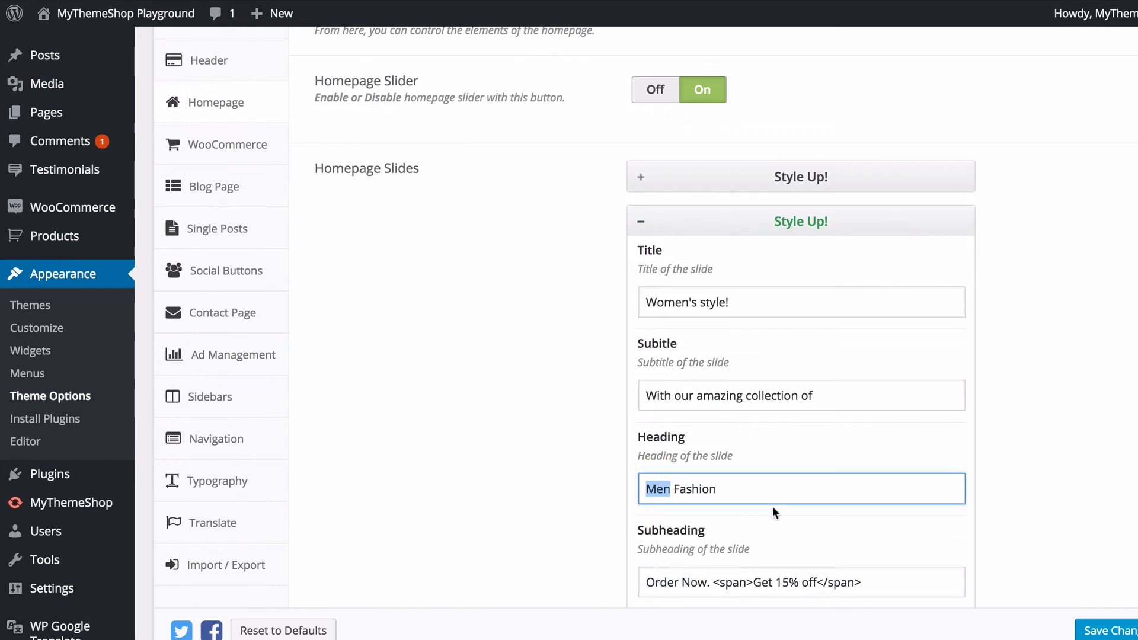
pyautogui.write('Women')
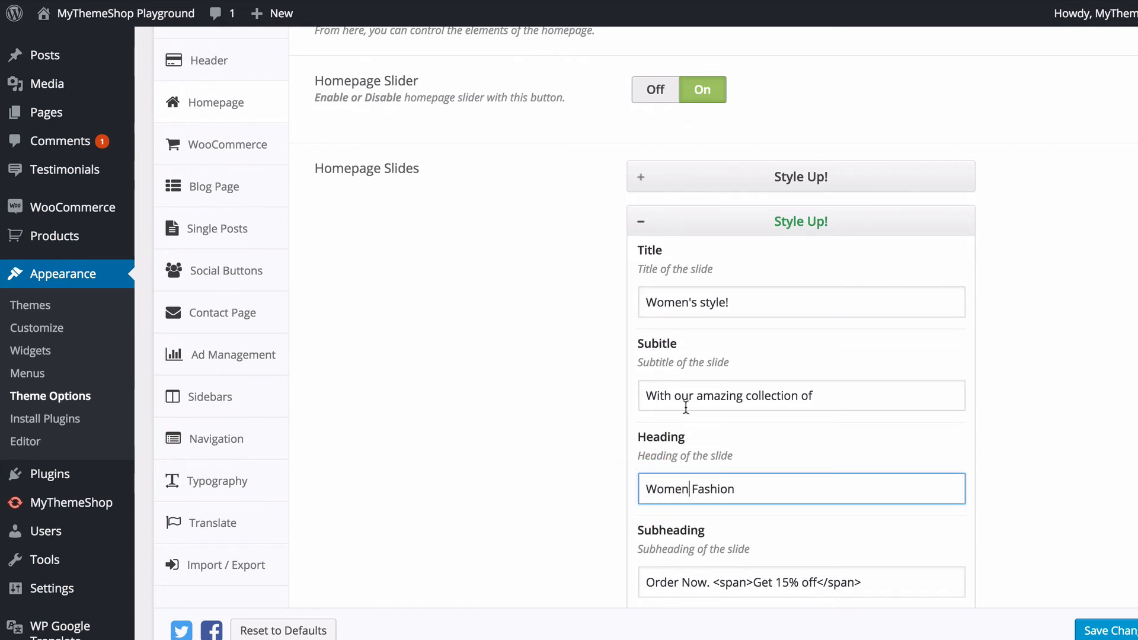
pyautogui.scroll(-3, 574, 269)
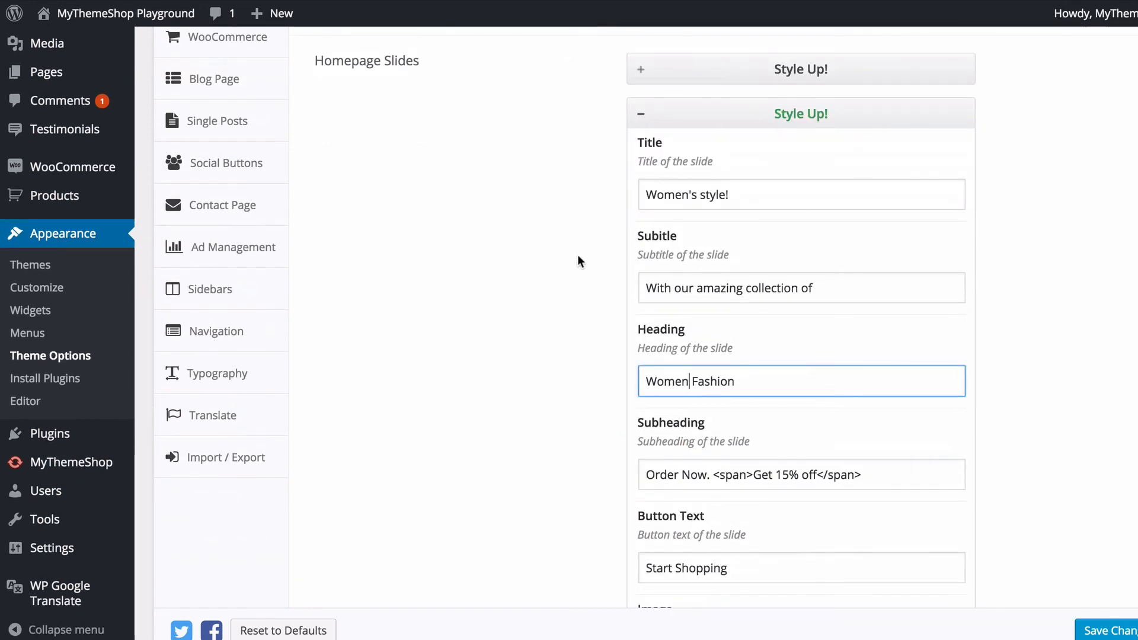
pyautogui.scroll(-3, 581, 254)
pyautogui.click(591, 228)
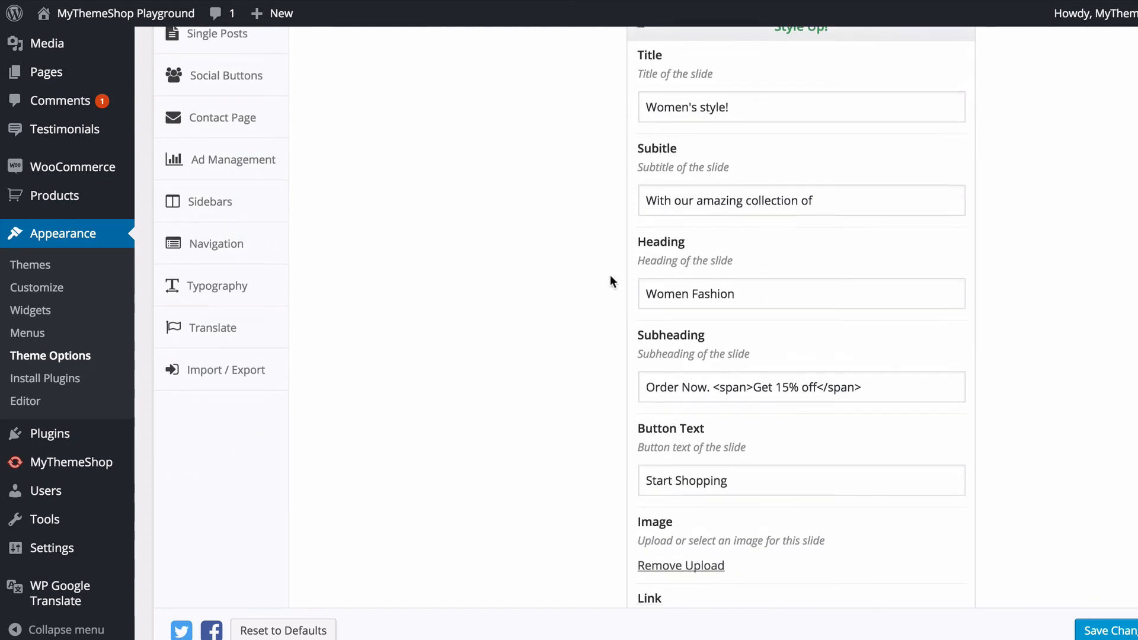
pyautogui.scroll(-3, 609, 275)
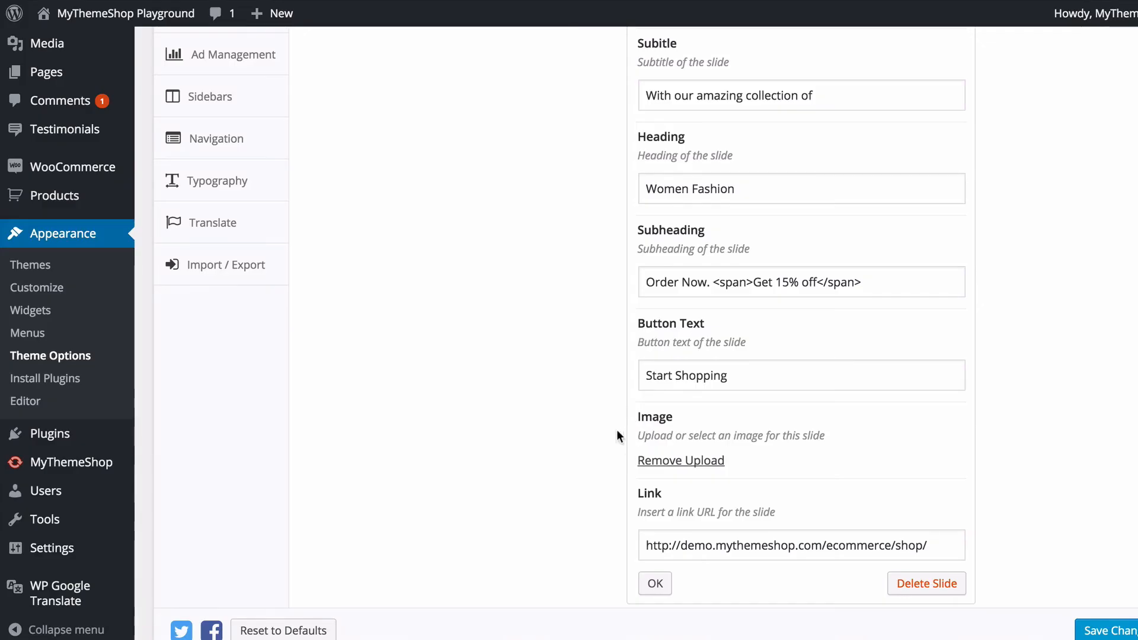
pyautogui.scroll(-2, 610, 407)
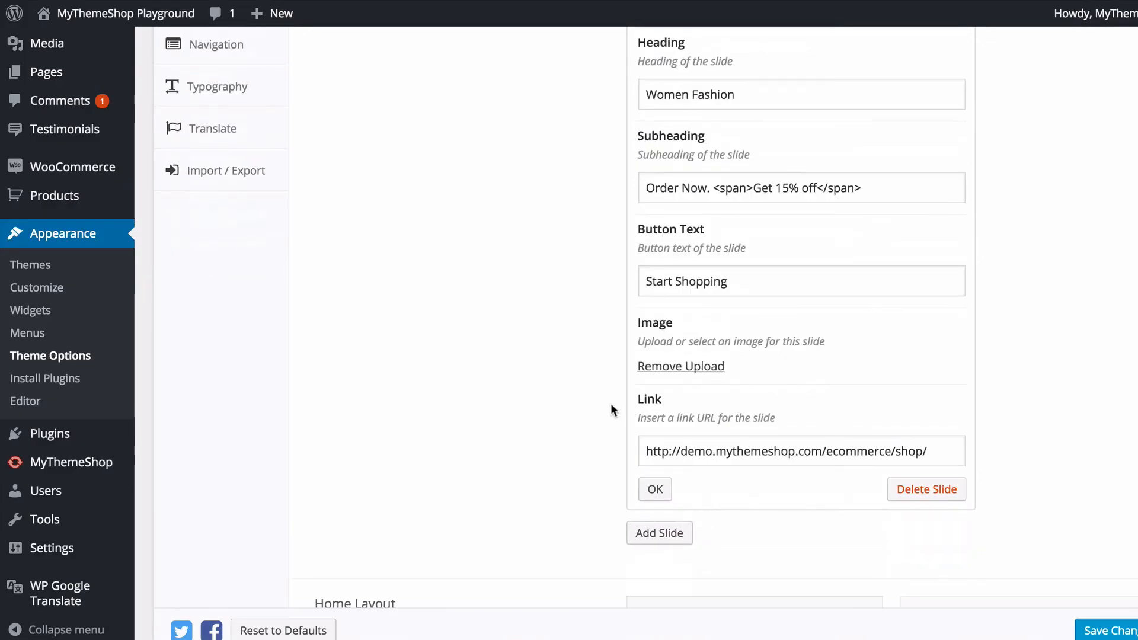
# - Replace the second slide's image with slide-2.jpg uploaded from the computer, inserted at full size
pyautogui.click(649, 368)
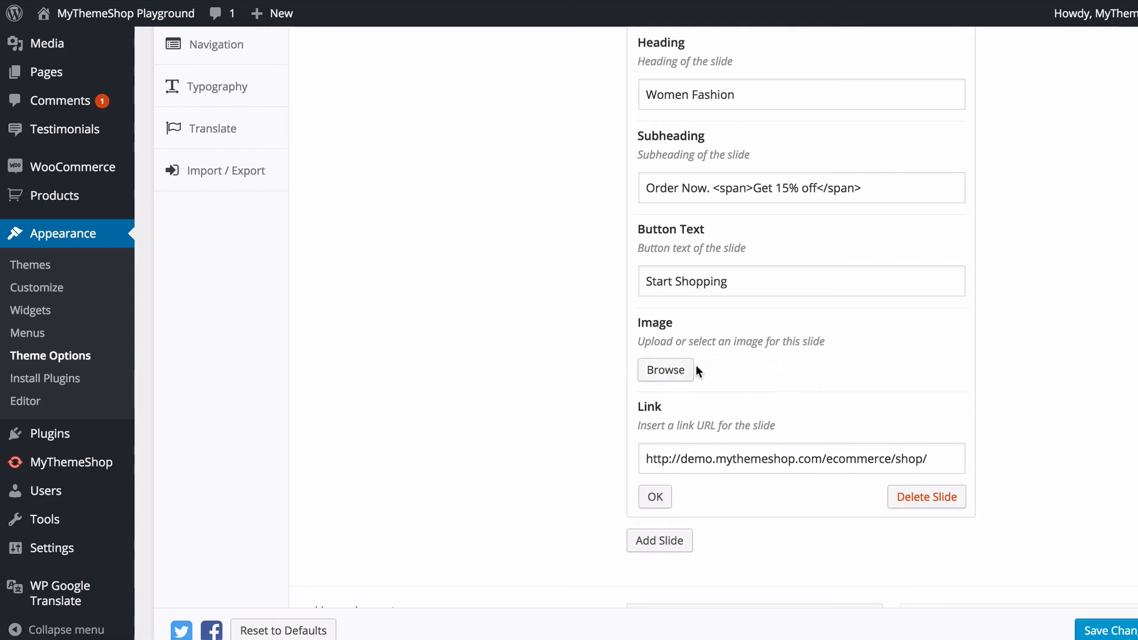
pyautogui.click(679, 377)
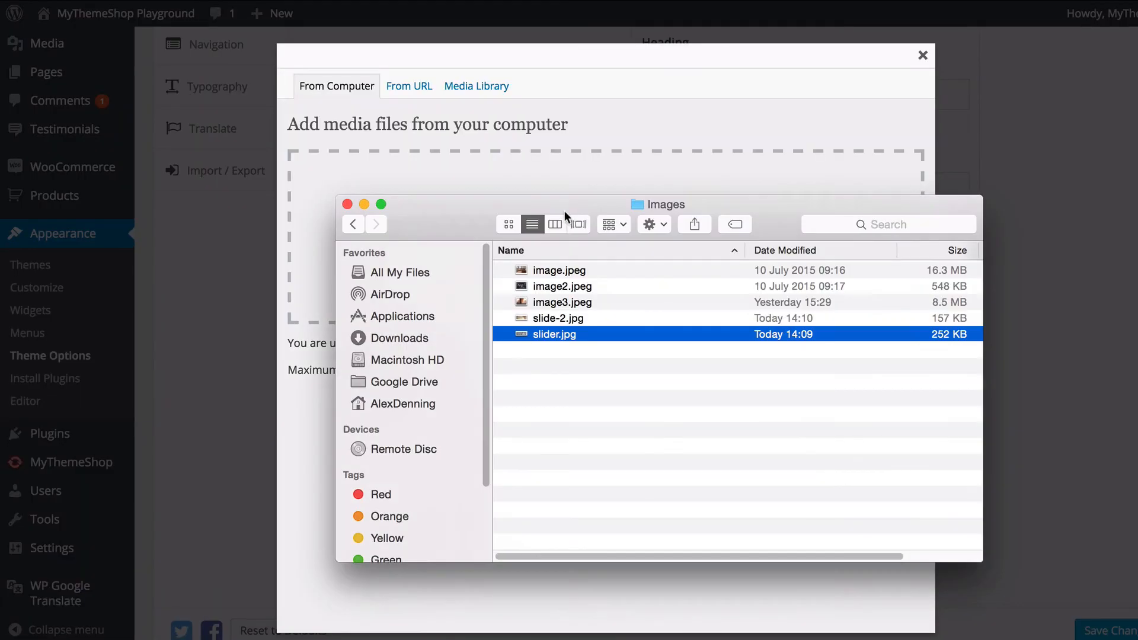
pyautogui.click(579, 323)
pyautogui.moveTo(657, 320); pyautogui.dragTo(323, 232)
pyautogui.click(496, 158)
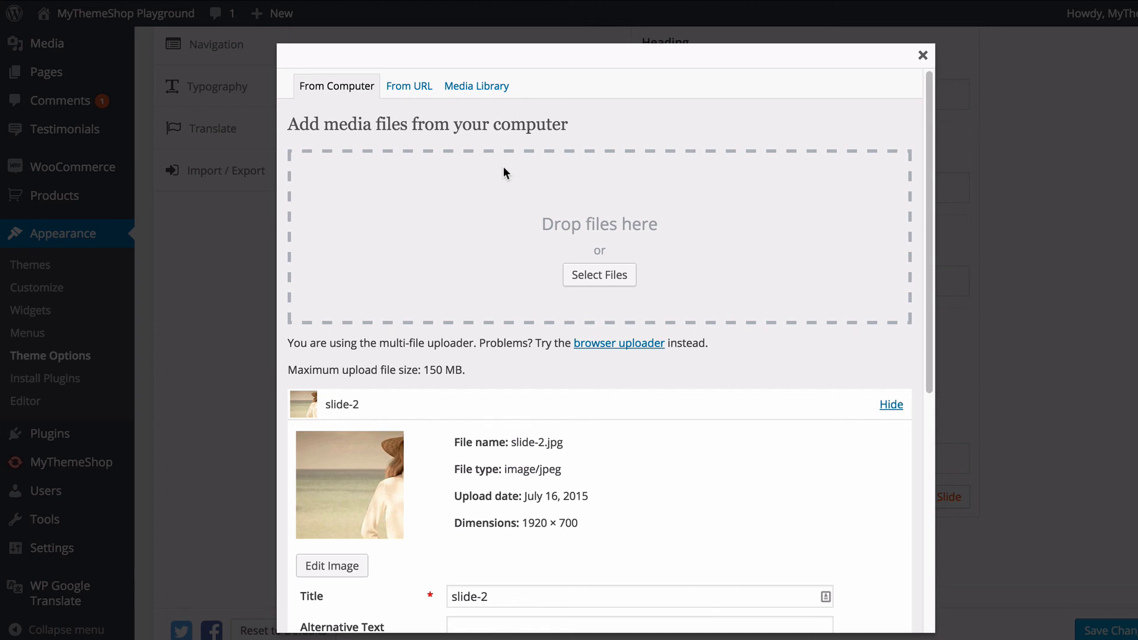
pyautogui.scroll(-5, 527, 178)
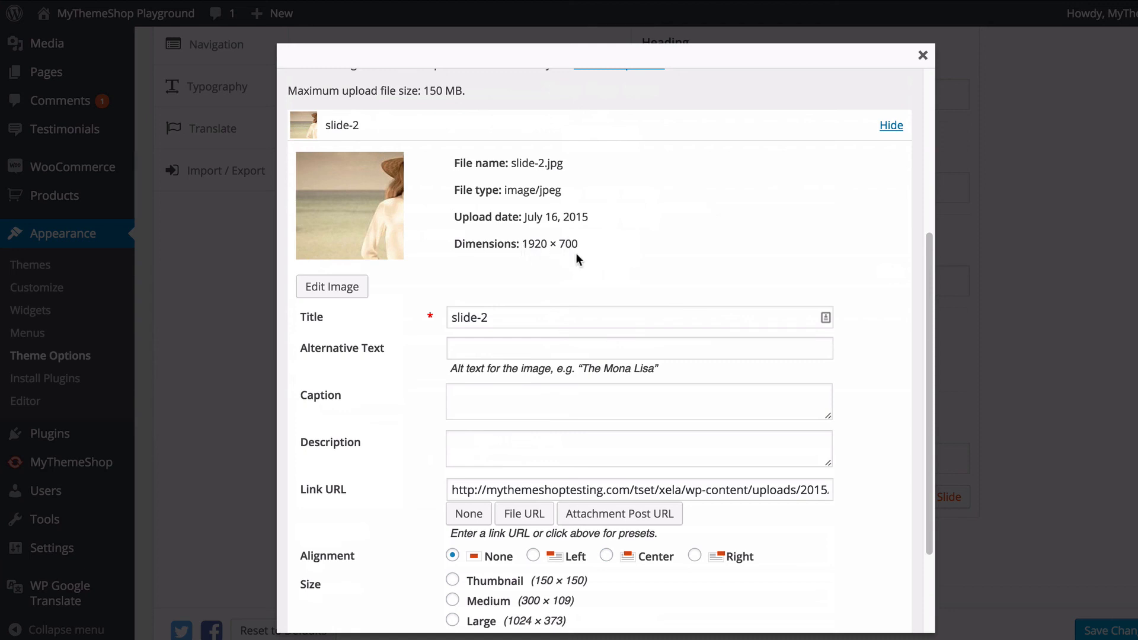
pyautogui.scroll(-2, 791, 235)
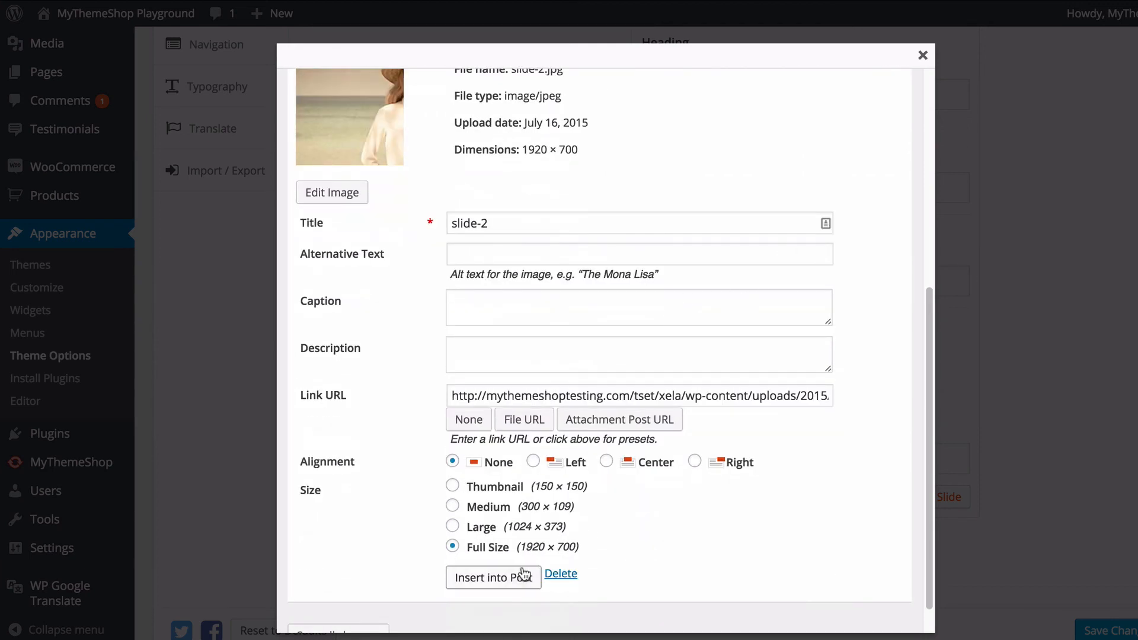
pyautogui.click(507, 579)
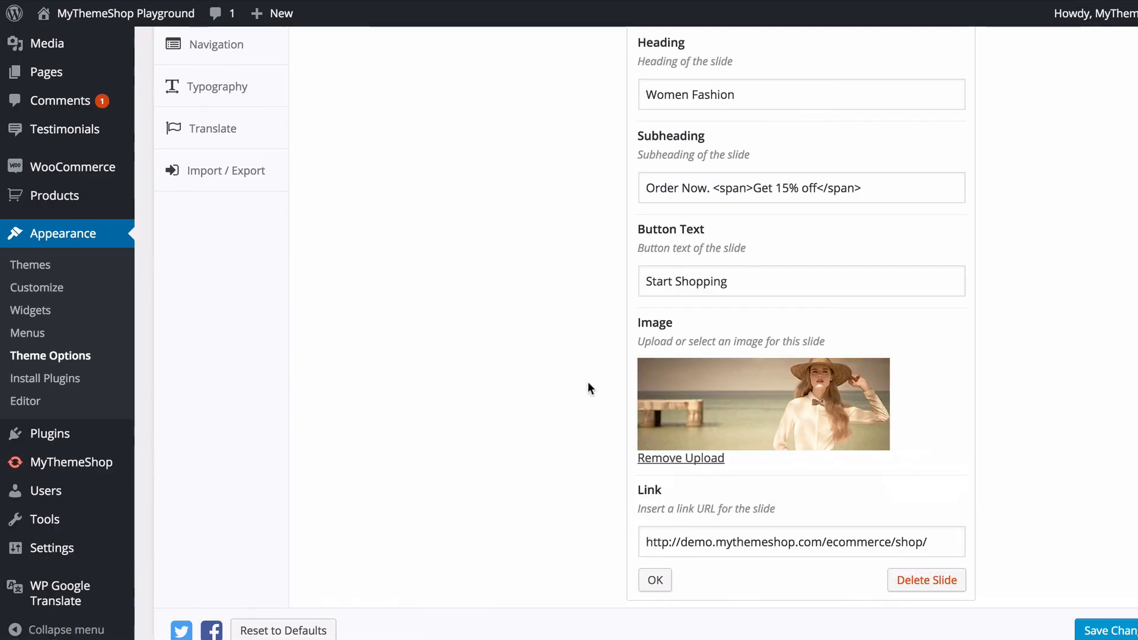
# - Collapse the second slide's fields and preview the second slide in the storefront's homepage slider
pyautogui.scroll(-1, 613, 427)
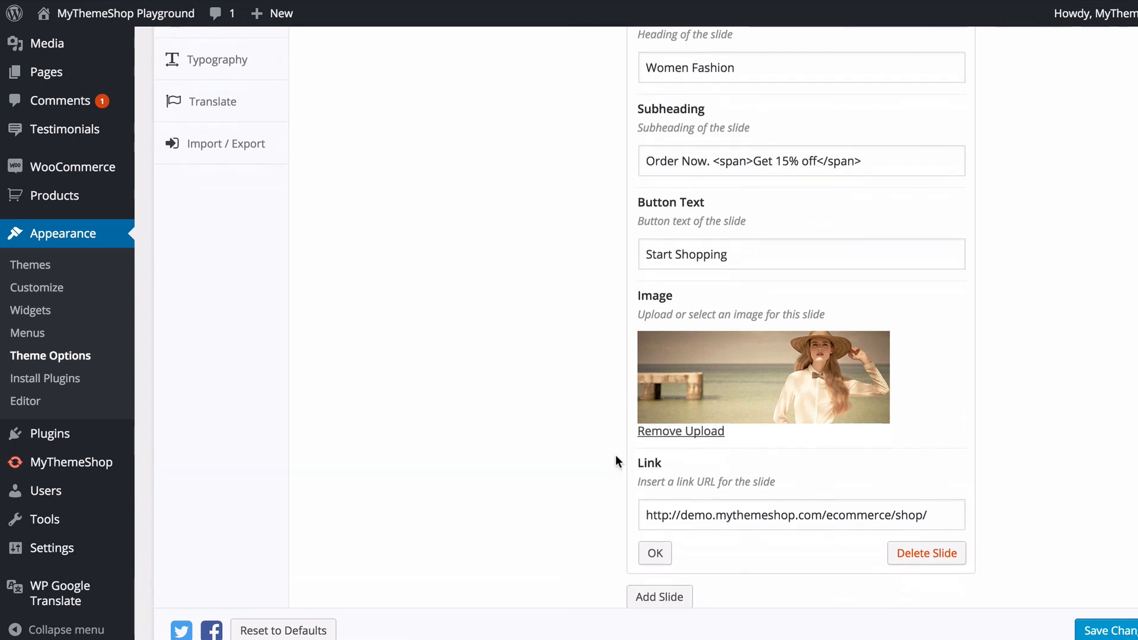
pyautogui.click(654, 552)
pyautogui.scroll(5, 495, 328)
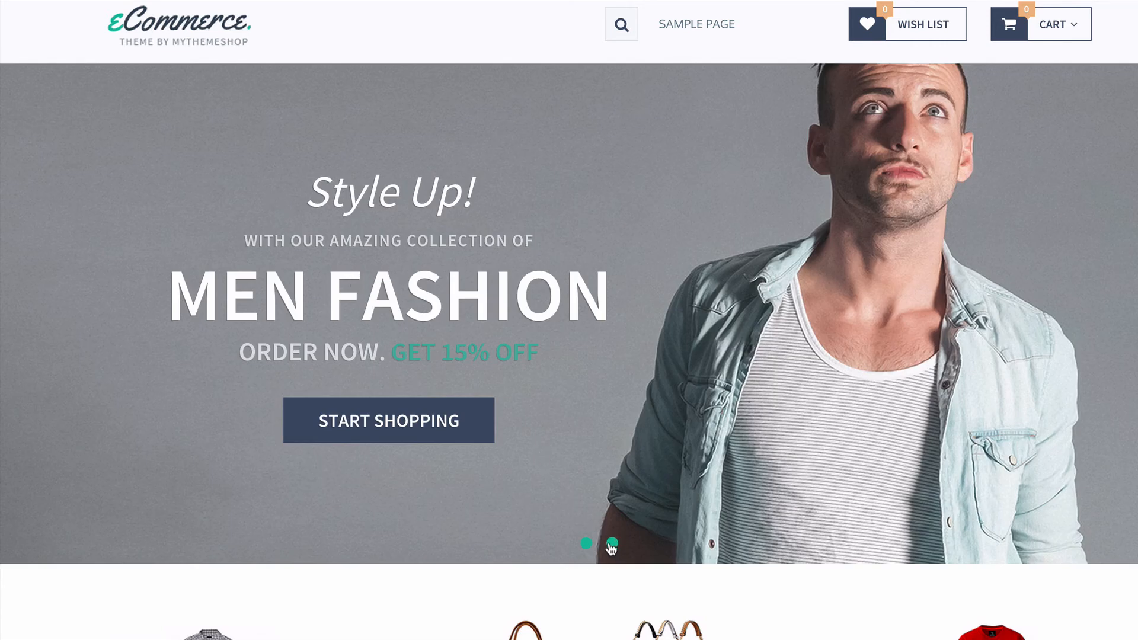
pyautogui.click(612, 544)
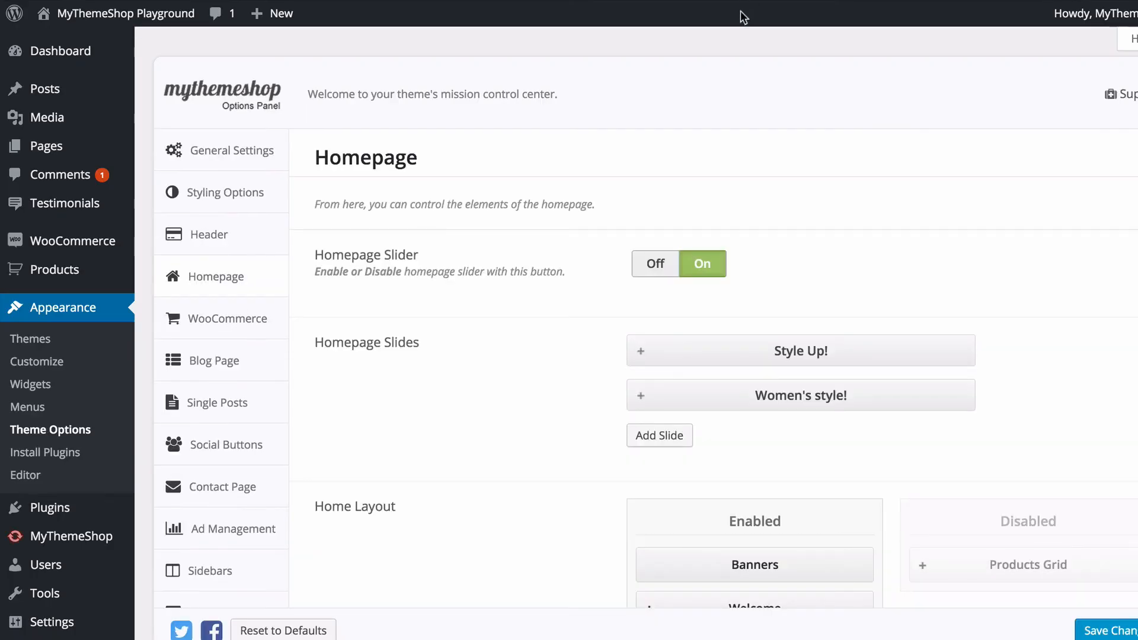
# - Add a blank third homepage slide, look over its fields, and delete it
pyautogui.scroll(-3, 538, 321)
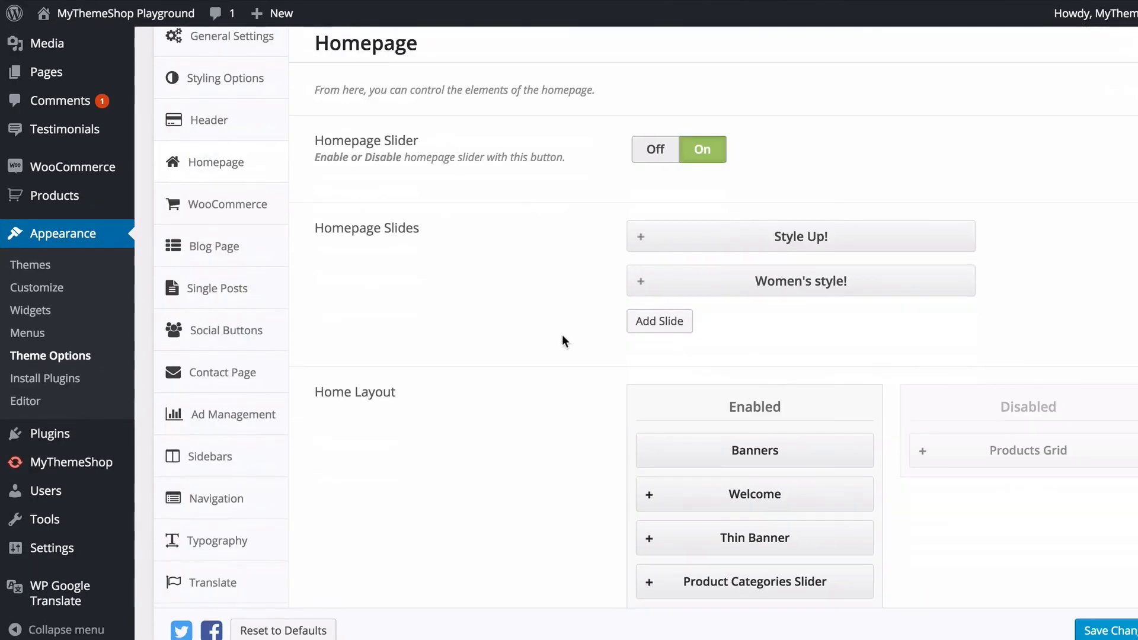
pyautogui.moveTo(685, 240)
pyautogui.mouseDown()
pyautogui.moveTo(681, 196)
pyautogui.moveTo(676, 284)
pyautogui.moveTo(675, 246)
pyautogui.mouseUp()
pyautogui.click(672, 292)
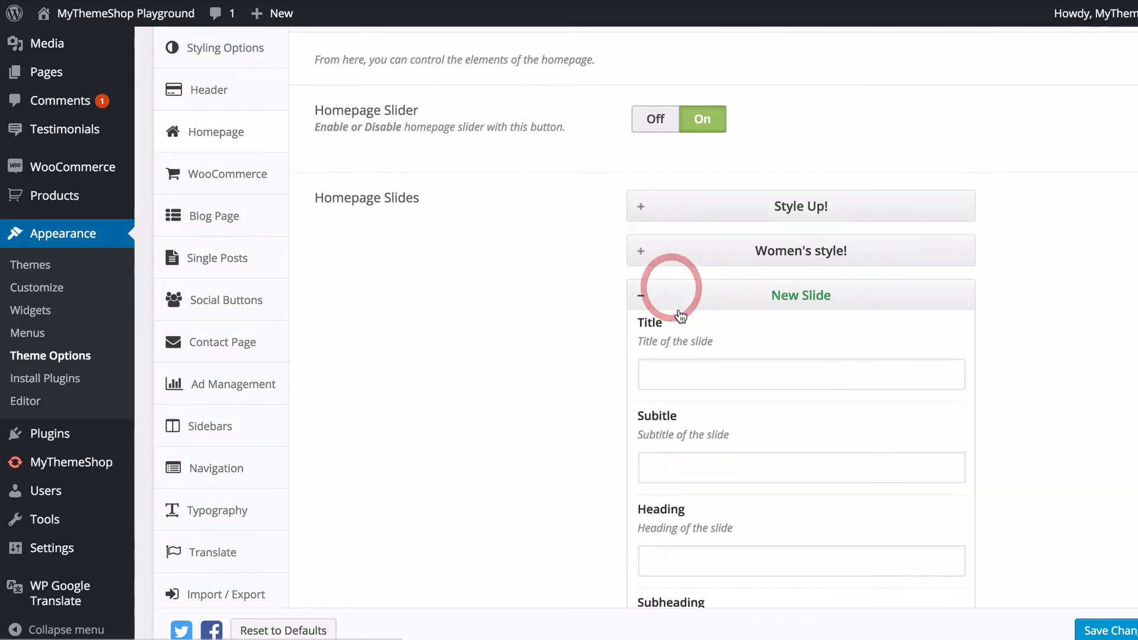
pyautogui.click(641, 300)
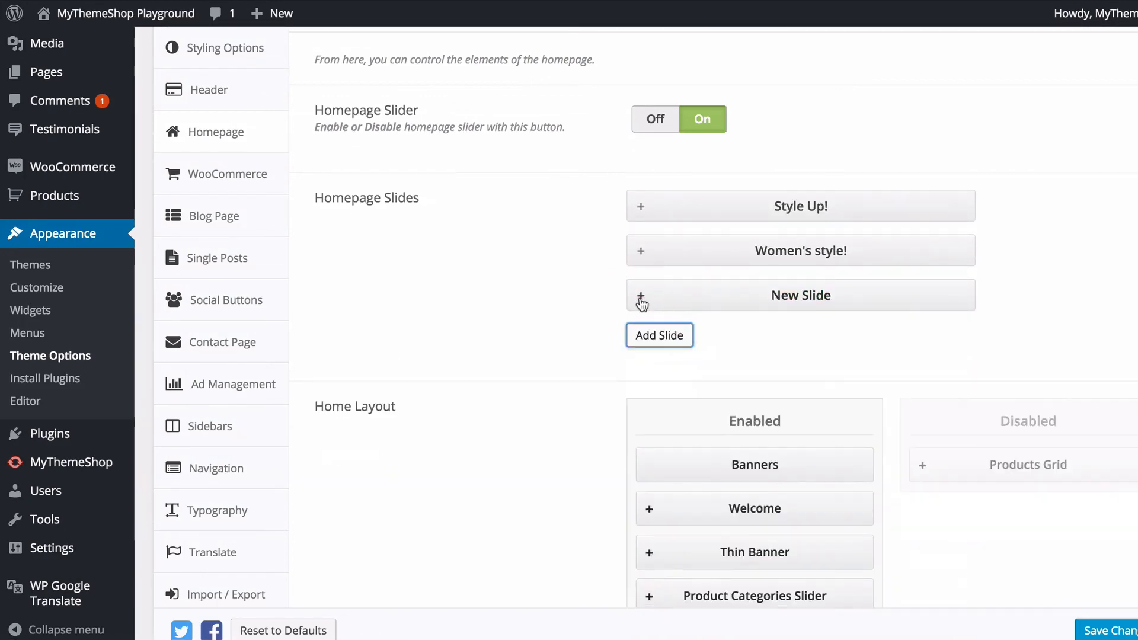
pyautogui.click(739, 304)
pyautogui.scroll(-4, 829, 350)
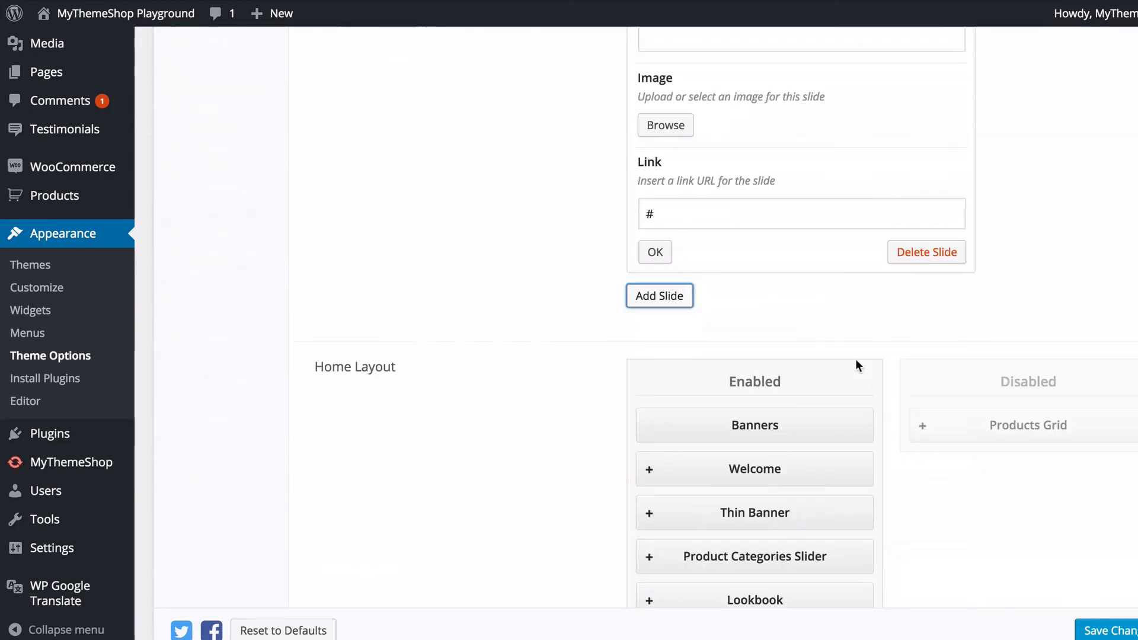
pyautogui.click(918, 256)
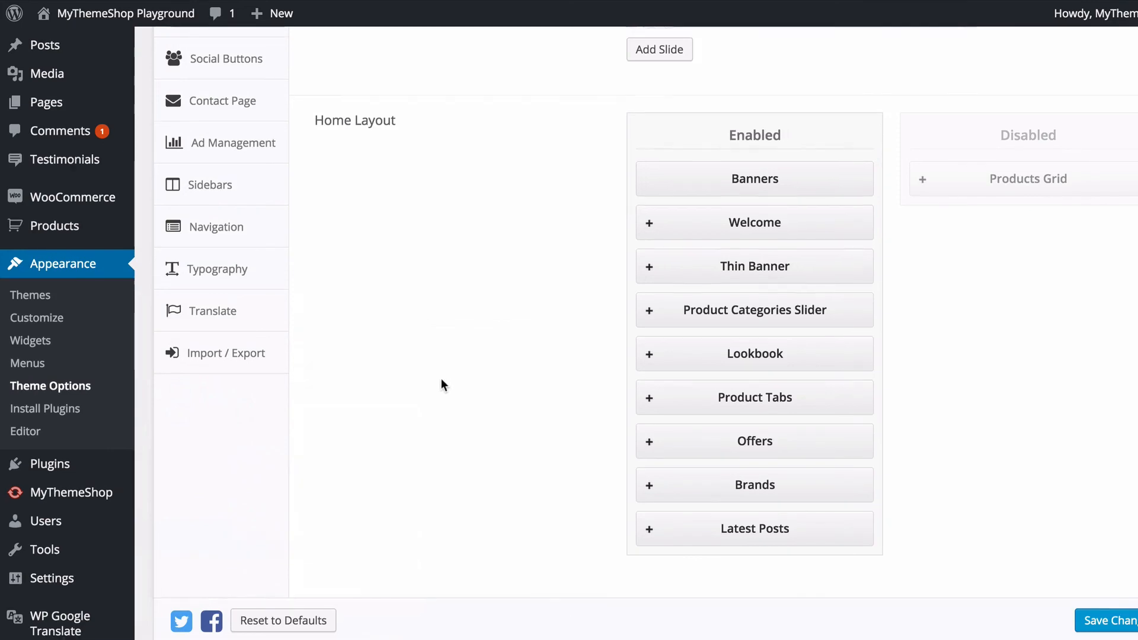
# - Move the Banners section from Enabled to Disabled in the Home Layout
pyautogui.scroll(-1, 440, 378)
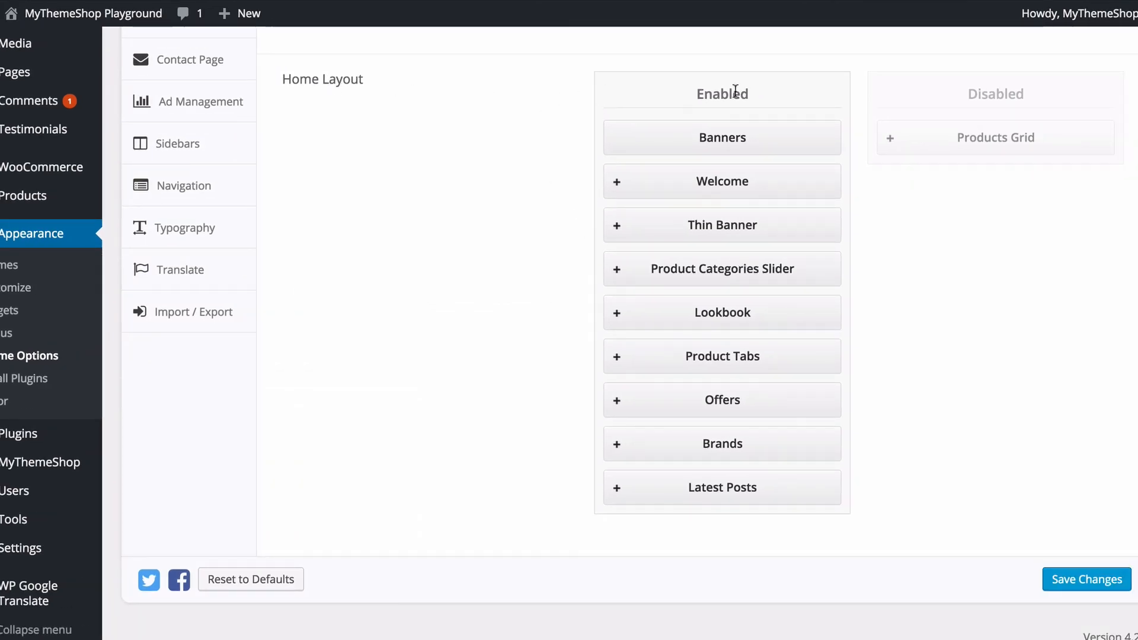
pyautogui.moveTo(677, 151); pyautogui.dragTo(959, 166)
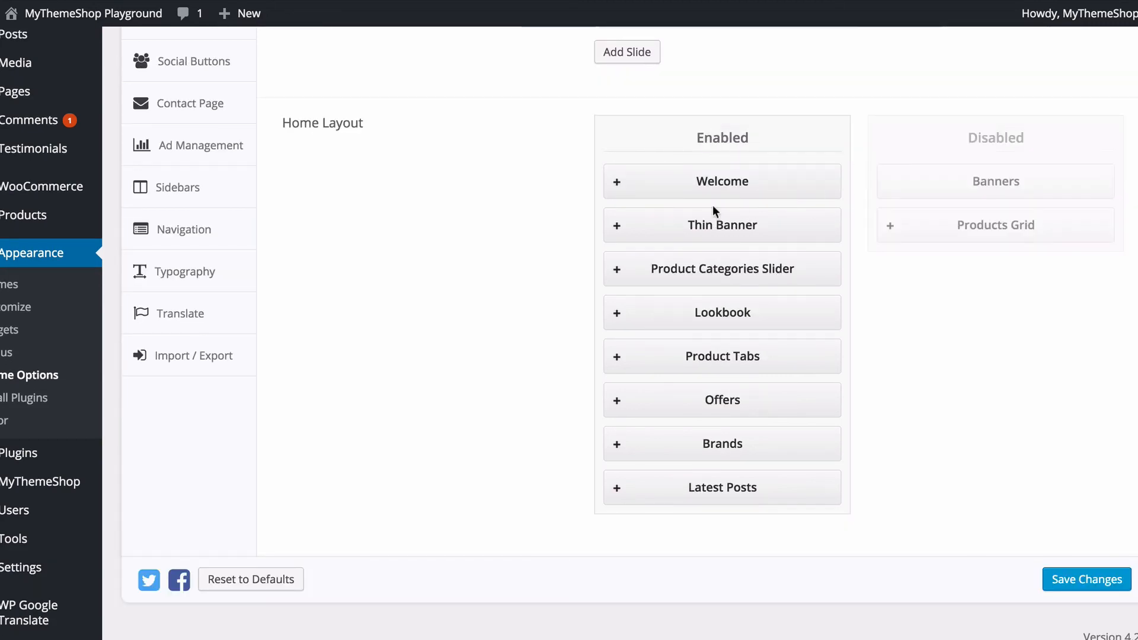
# - Examine the Welcome section's heading, subheading and features, compare them with the storefront homepage, and collapse the section
pyautogui.click(614, 187)
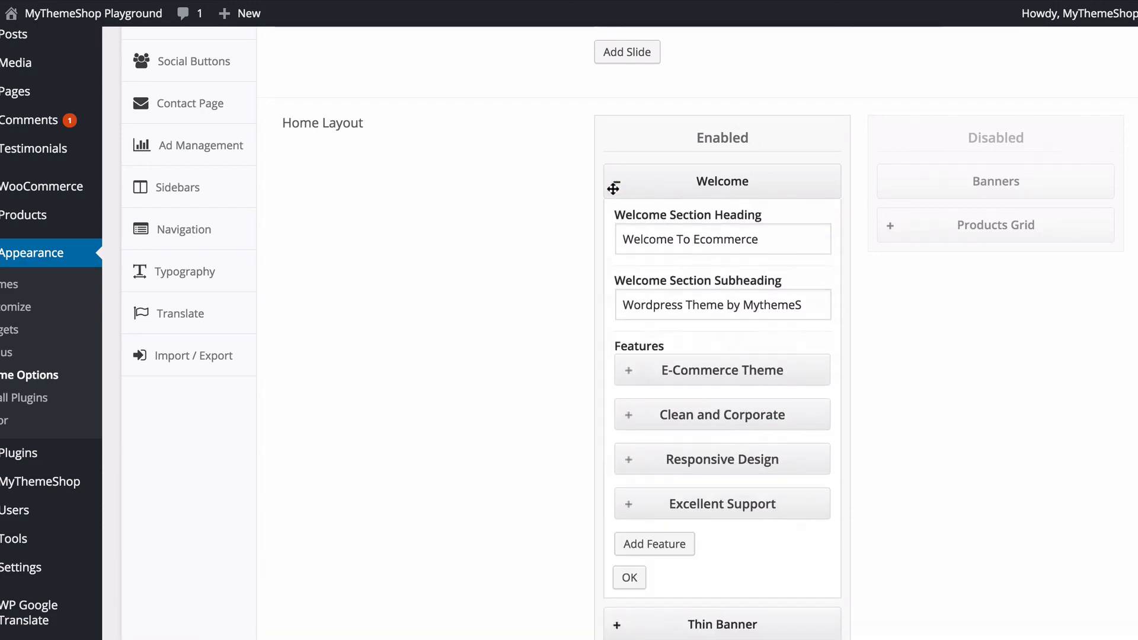
pyautogui.scroll(-1, 463, 196)
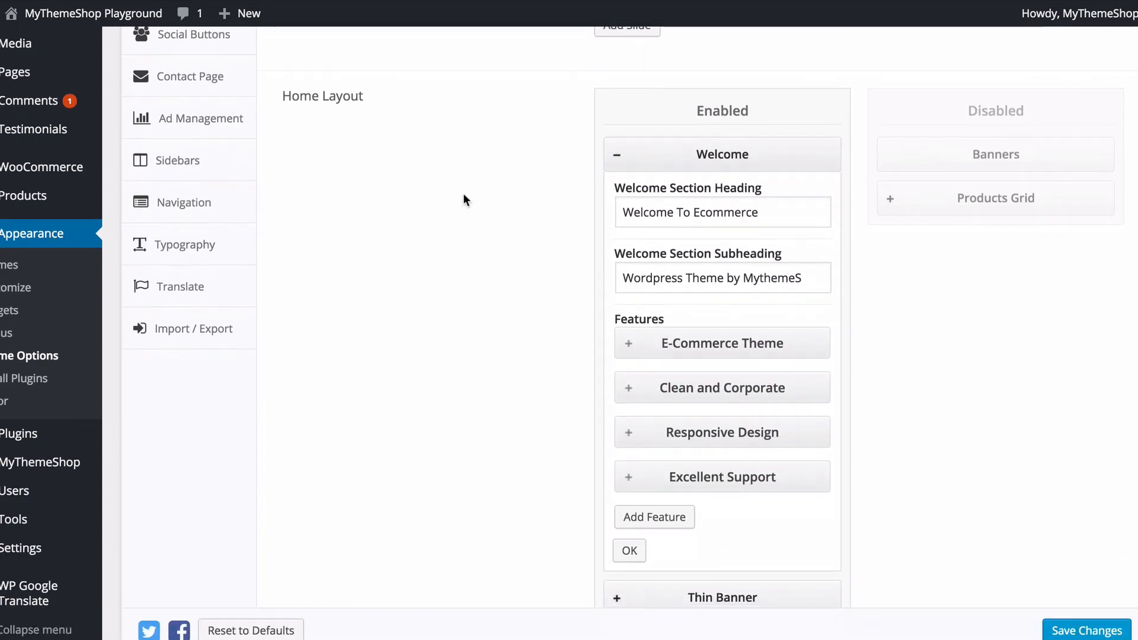
pyautogui.scroll(1, 463, 193)
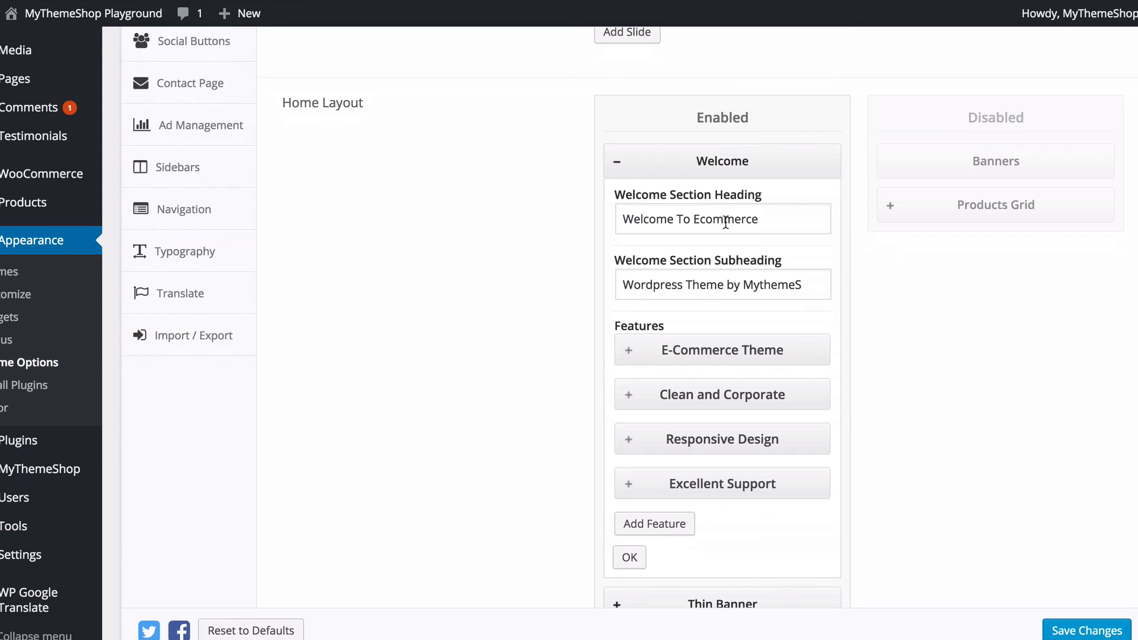
pyautogui.scroll(-1, 728, 221)
pyautogui.scroll(-1, 783, 198)
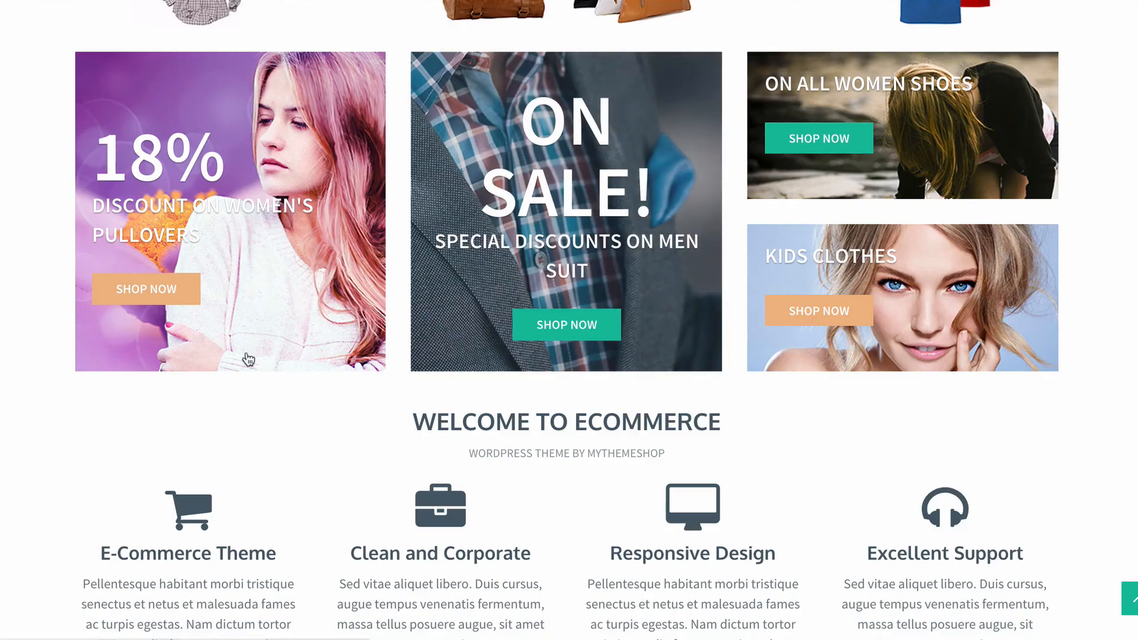
pyautogui.scroll(-2, 557, 327)
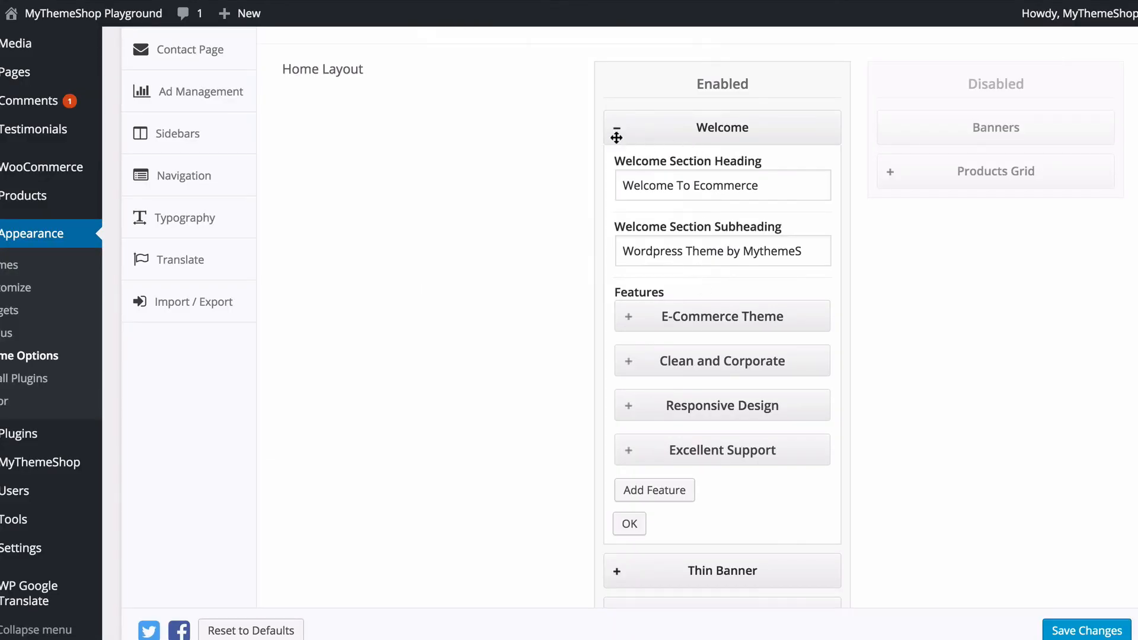
pyautogui.click(617, 132)
# - Move the Welcome section below Thin Banner in the enabled Home Layout and save the theme options
pyautogui.moveTo(660, 172); pyautogui.dragTo(675, 270)
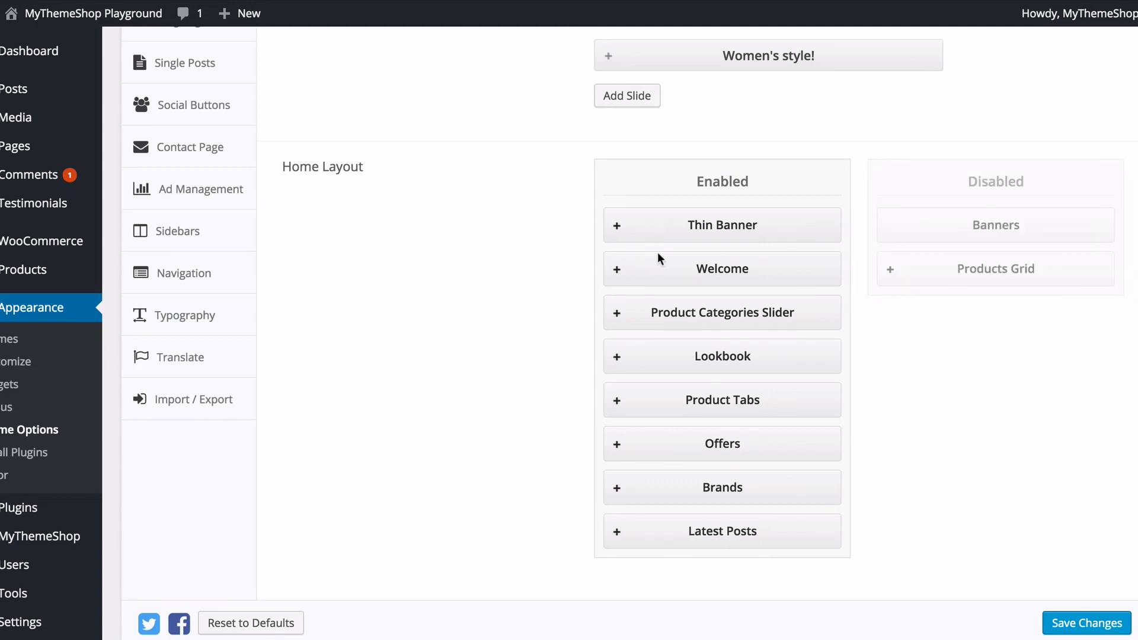
pyautogui.click(1061, 622)
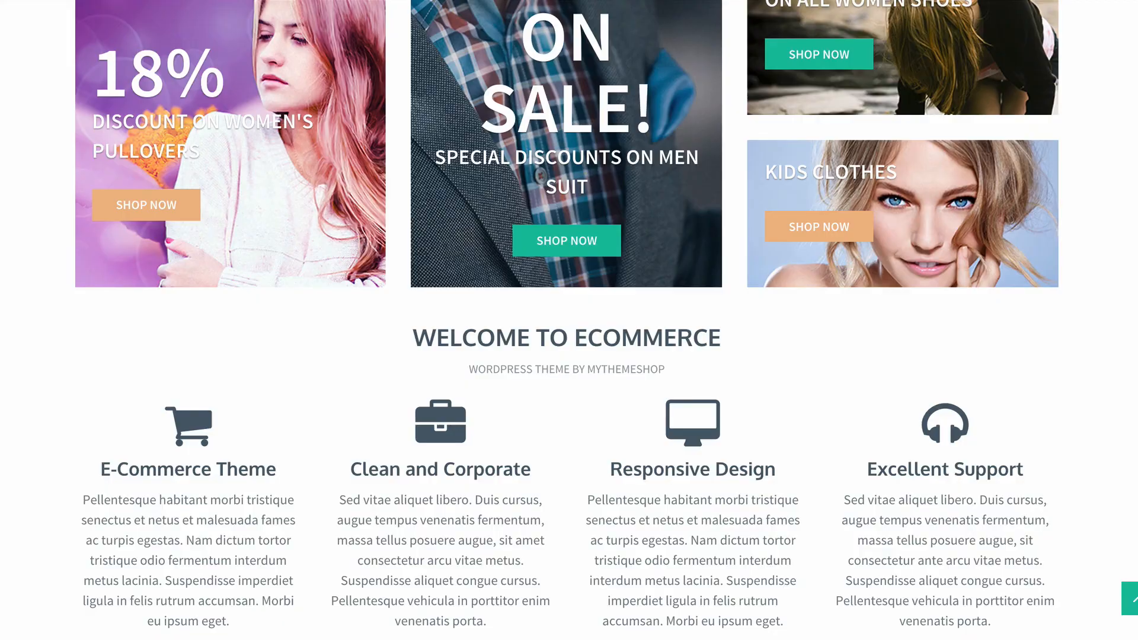
pyautogui.click(30, 1)
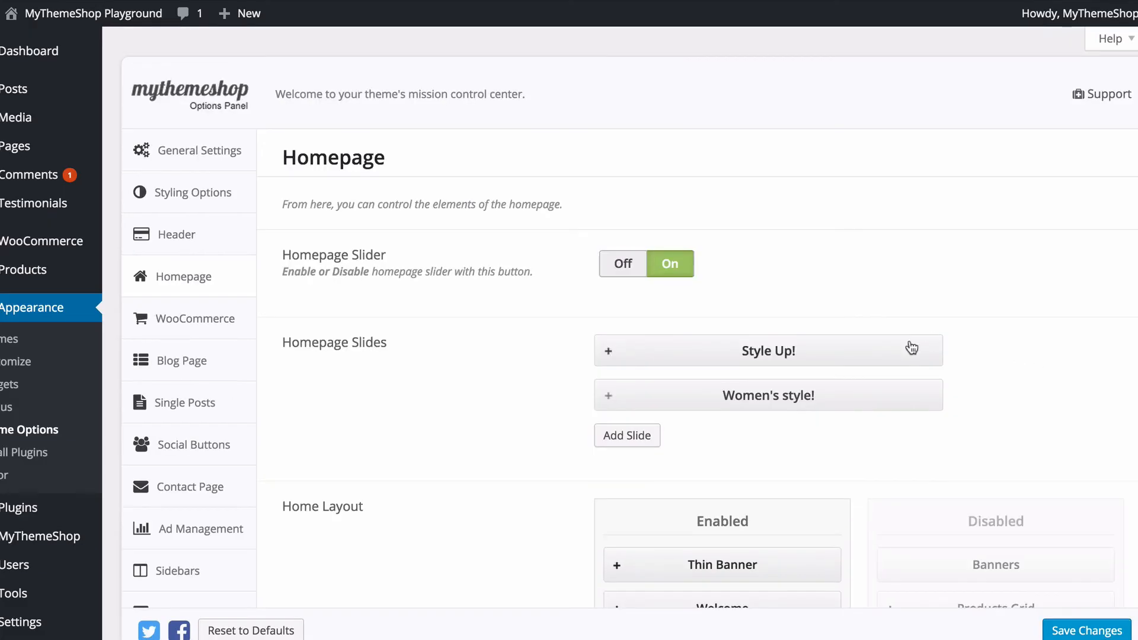
# - Examine the Thin Banner's text and button fields, then expand the Product Categories Slider section's heading setting
pyautogui.scroll(-5, 823, 313)
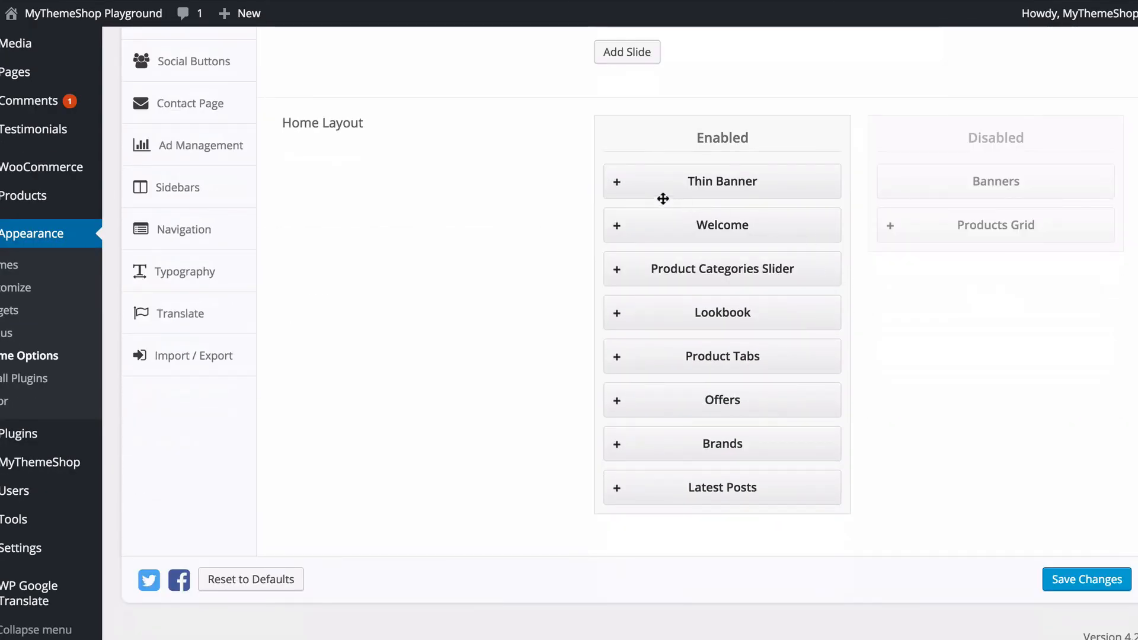
pyautogui.click(614, 184)
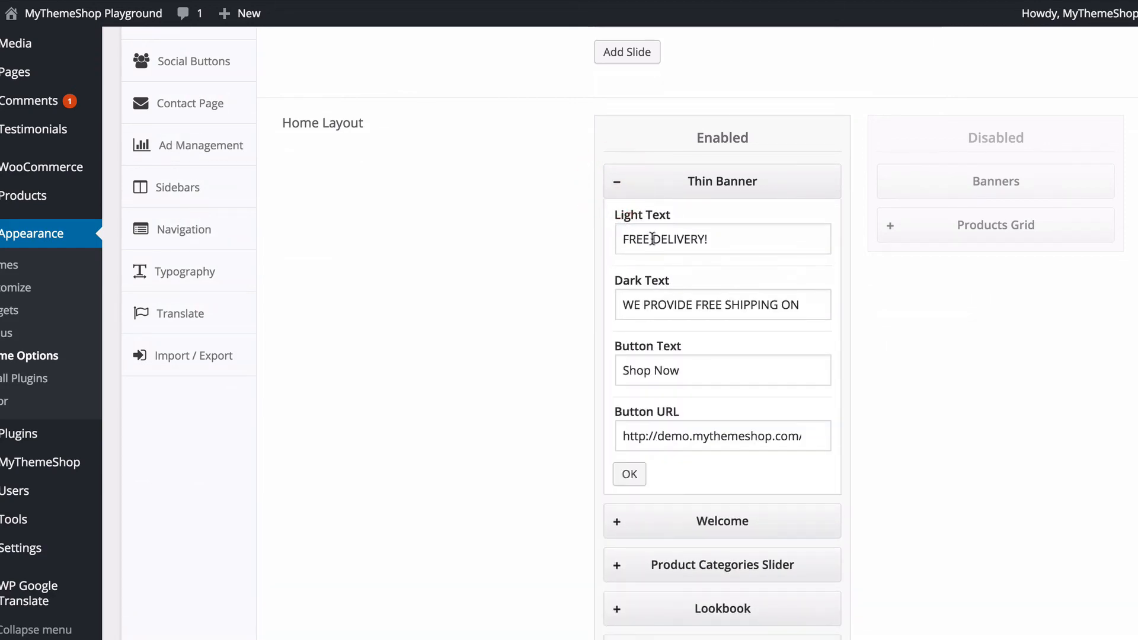
pyautogui.click(613, 184)
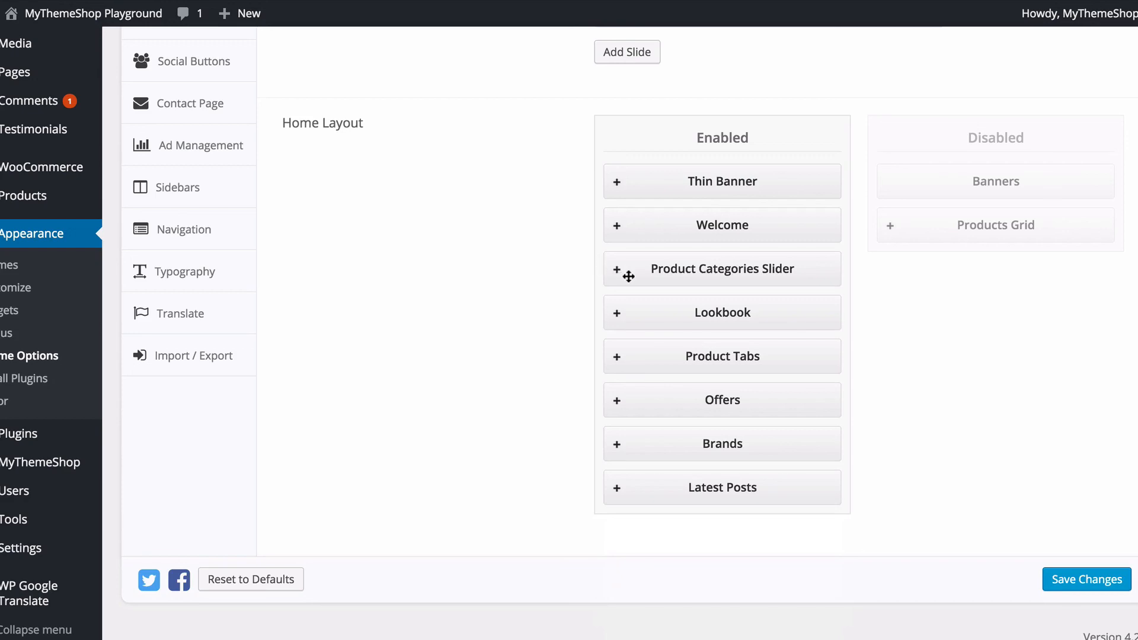
pyautogui.click(611, 273)
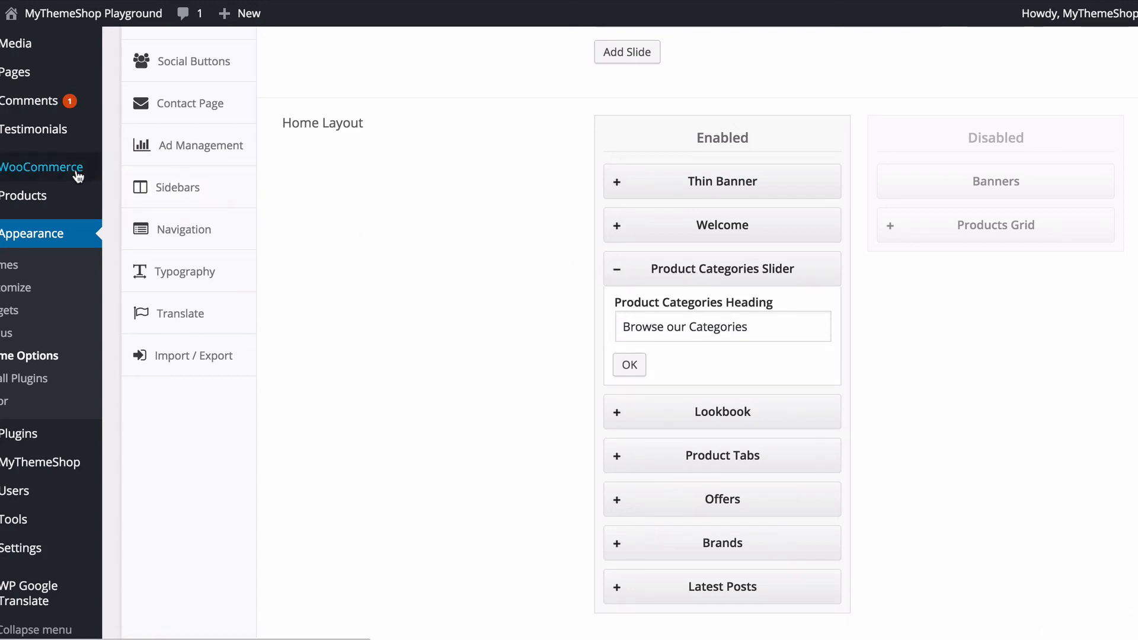
# - Open the store's product categories, look through the list, and open the Albums category for editing
pyautogui.moveTo(69, 196)
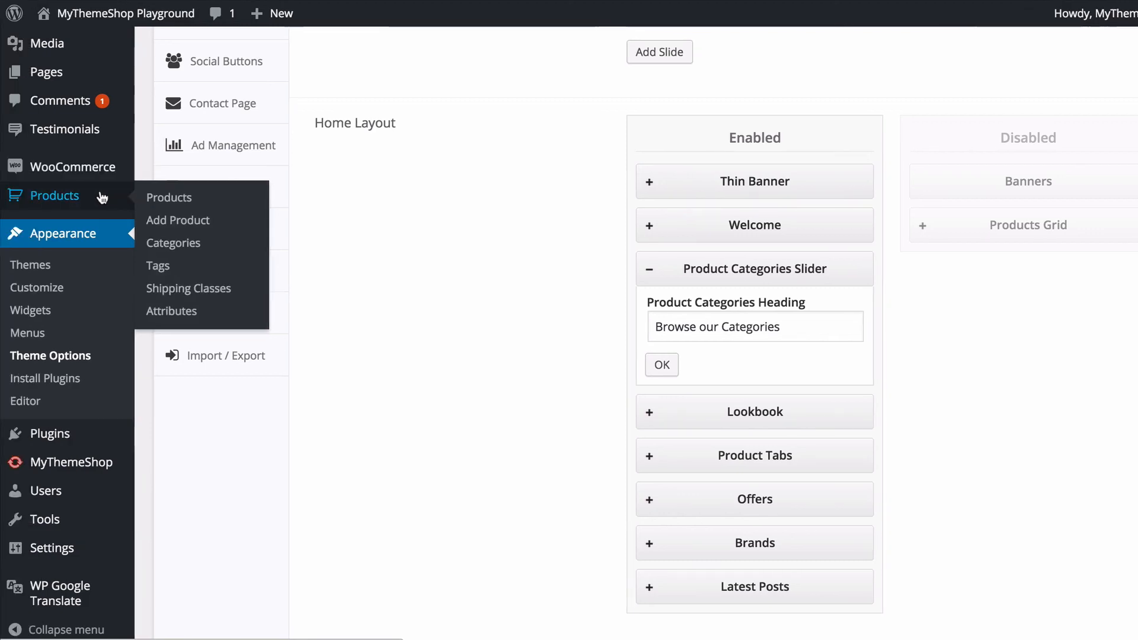
pyautogui.click(176, 251)
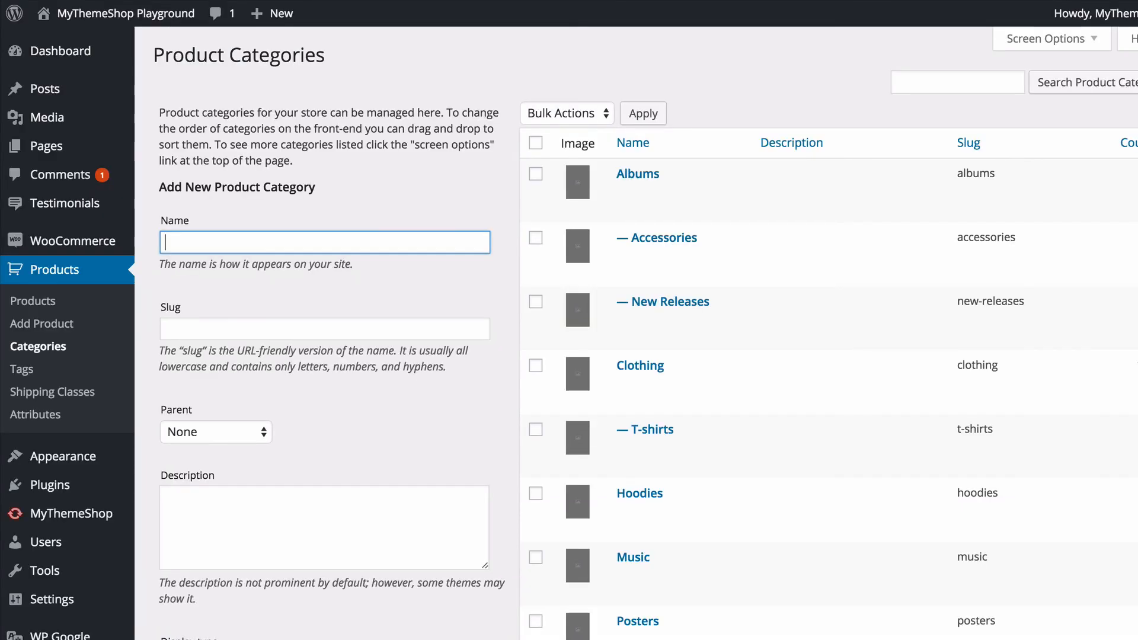
pyautogui.scroll(-1, 785, 206)
pyautogui.scroll(-5, 784, 206)
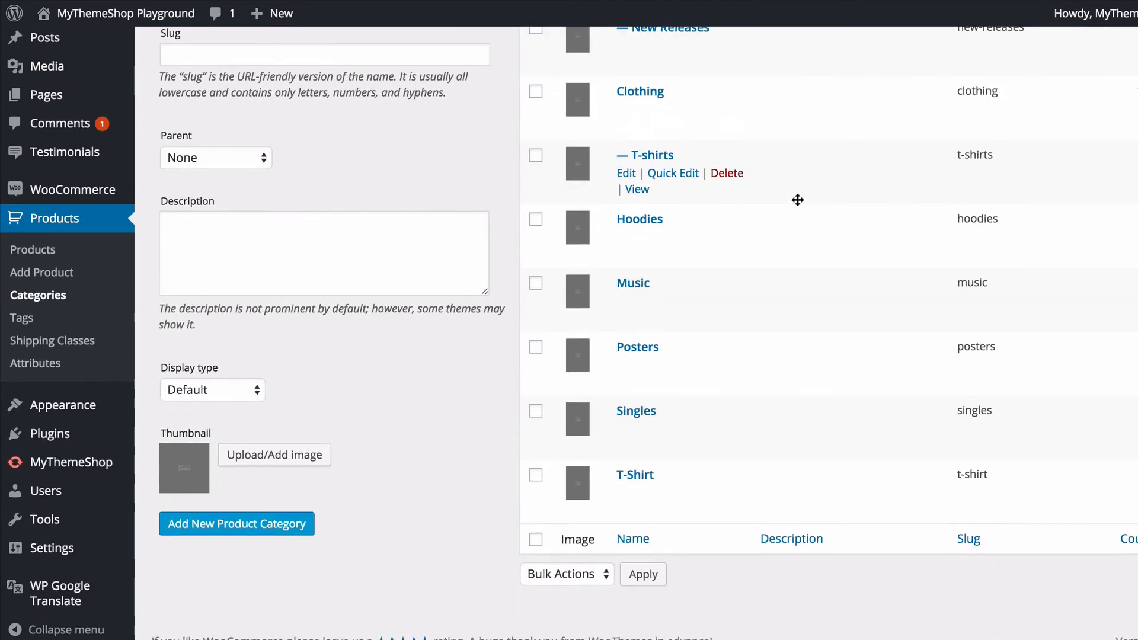
pyautogui.scroll(5, 797, 198)
pyautogui.scroll(-5, 741, 207)
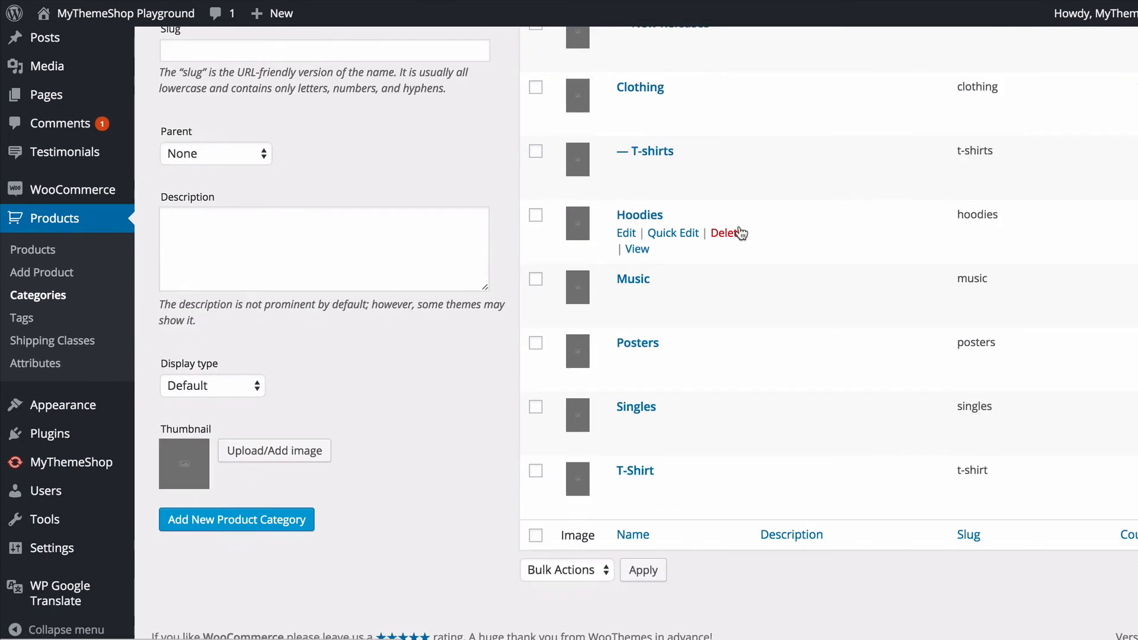
pyautogui.scroll(5, 739, 230)
pyautogui.click(628, 195)
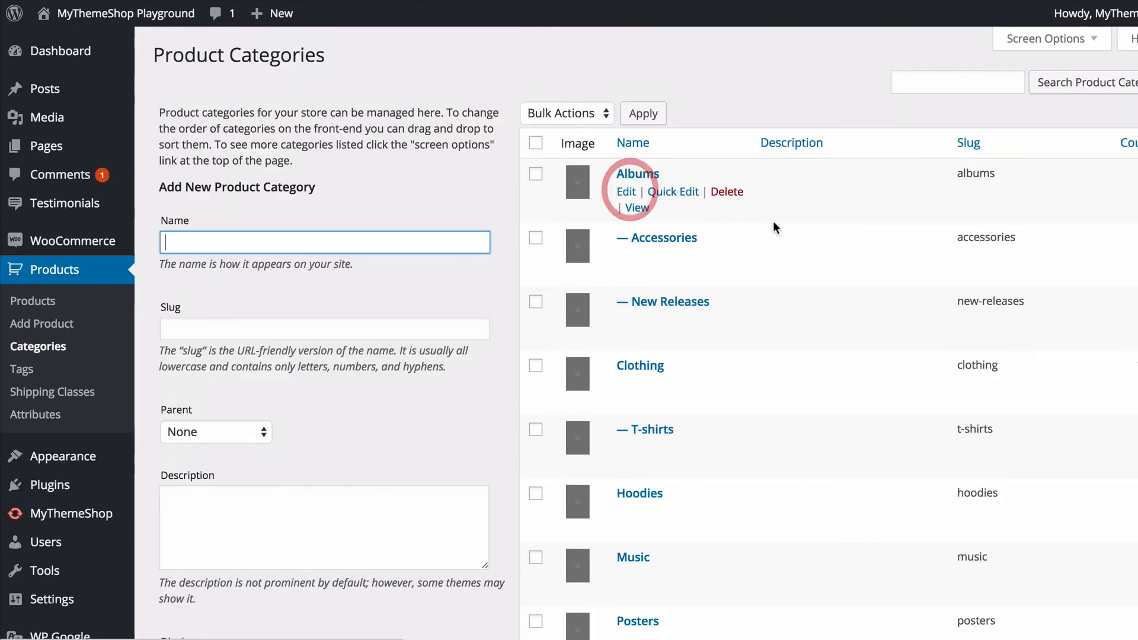
# - Set the Albums product category's thumbnail to the wallpaper-2932500 image from the media library and update the category
pyautogui.click(446, 481)
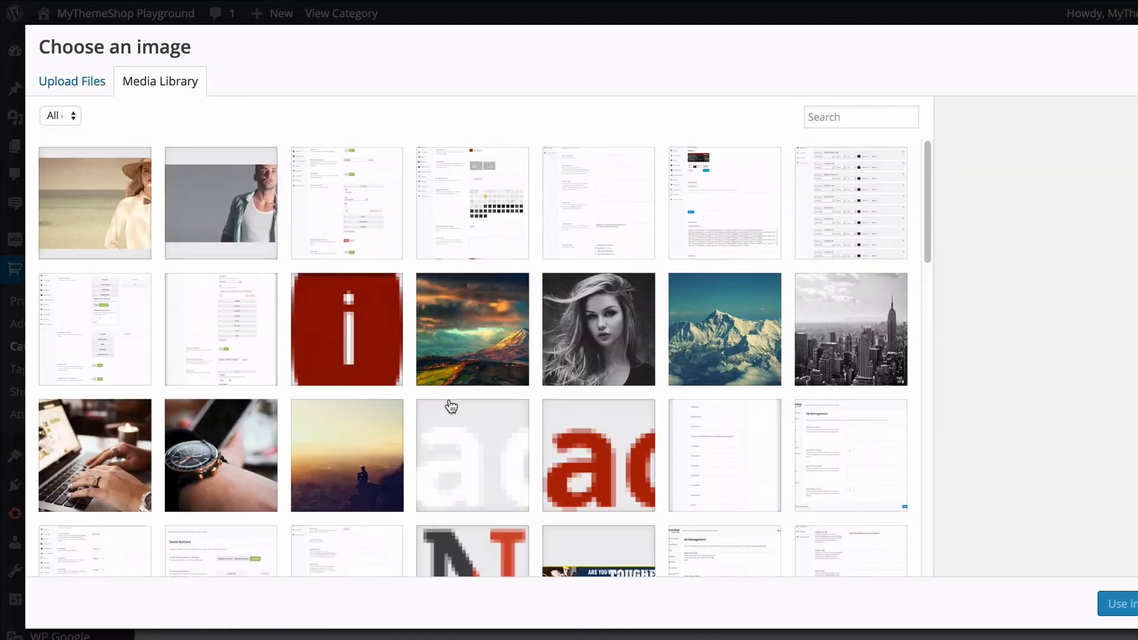
pyautogui.click(471, 345)
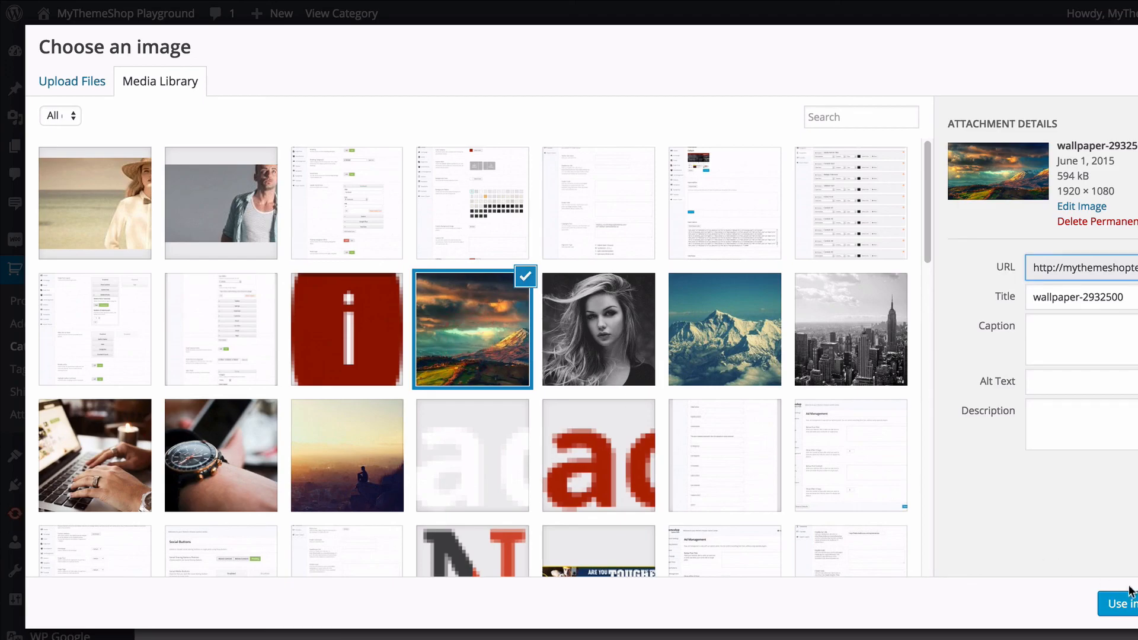
pyautogui.click(1117, 601)
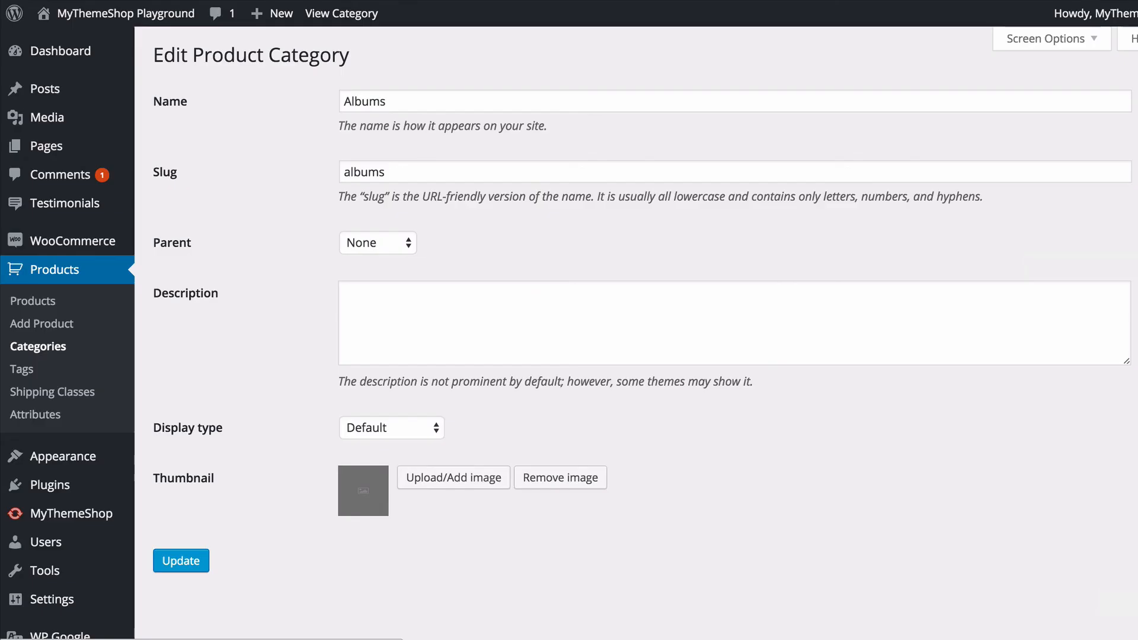
pyautogui.click(188, 560)
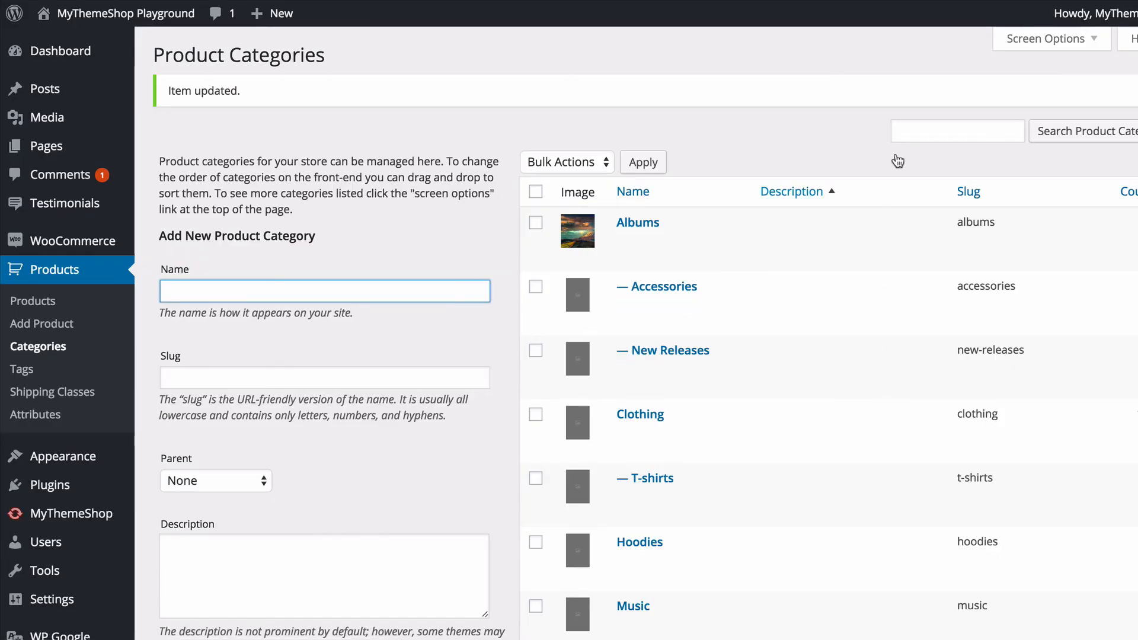
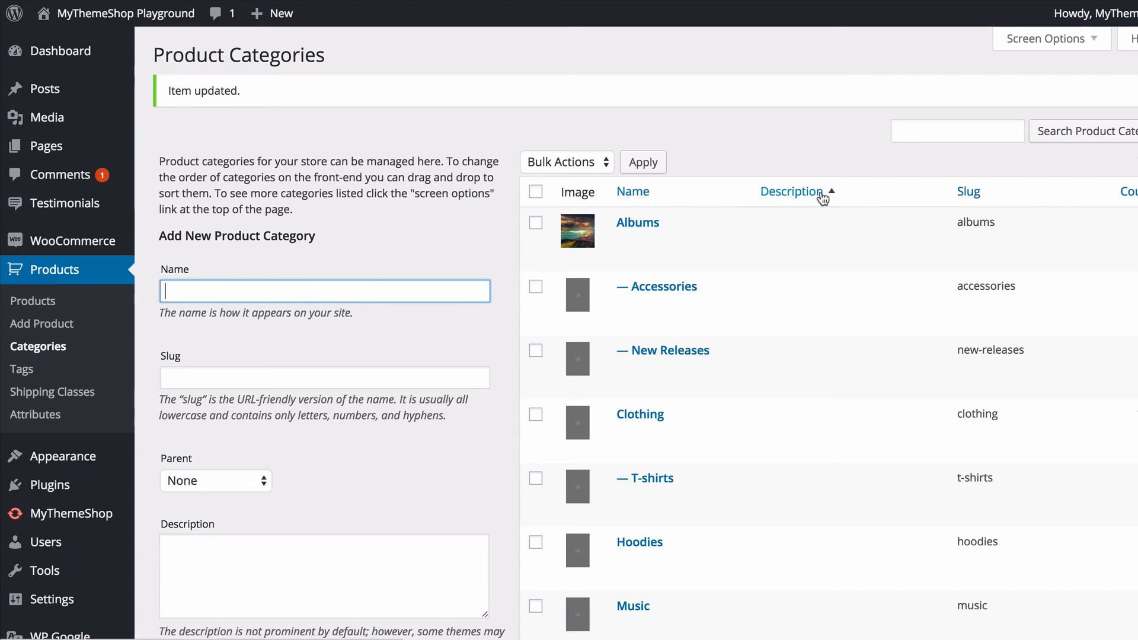
# - Open the store's product list and look through the products
pyautogui.scroll(-2, 826, 191)
pyautogui.click(39, 220)
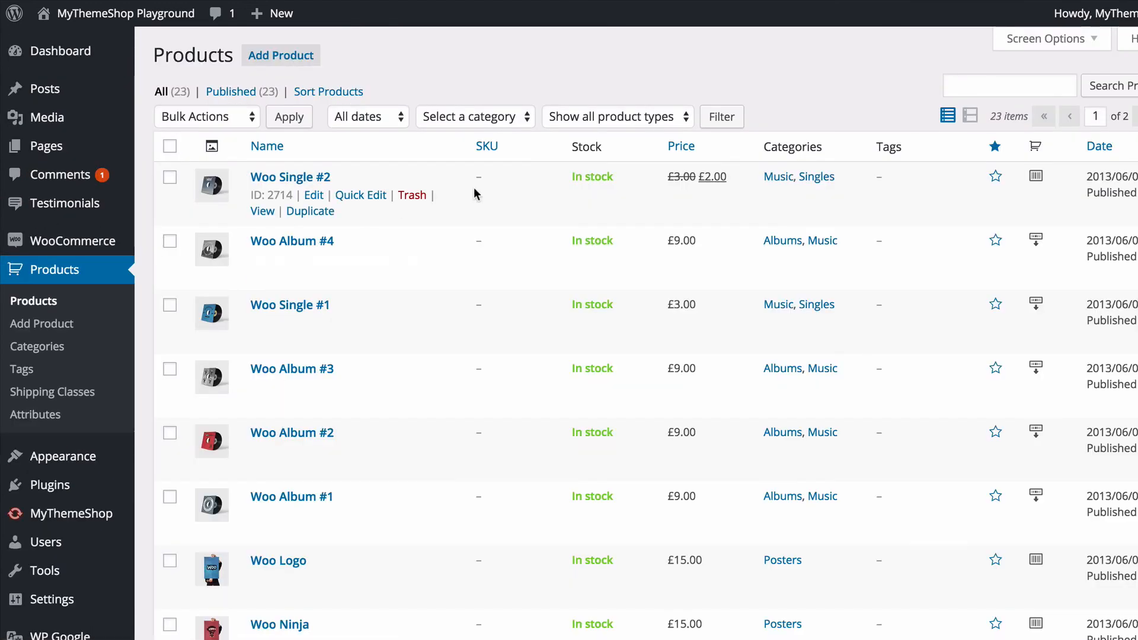
pyautogui.scroll(-10, 472, 190)
pyautogui.scroll(10, 471, 187)
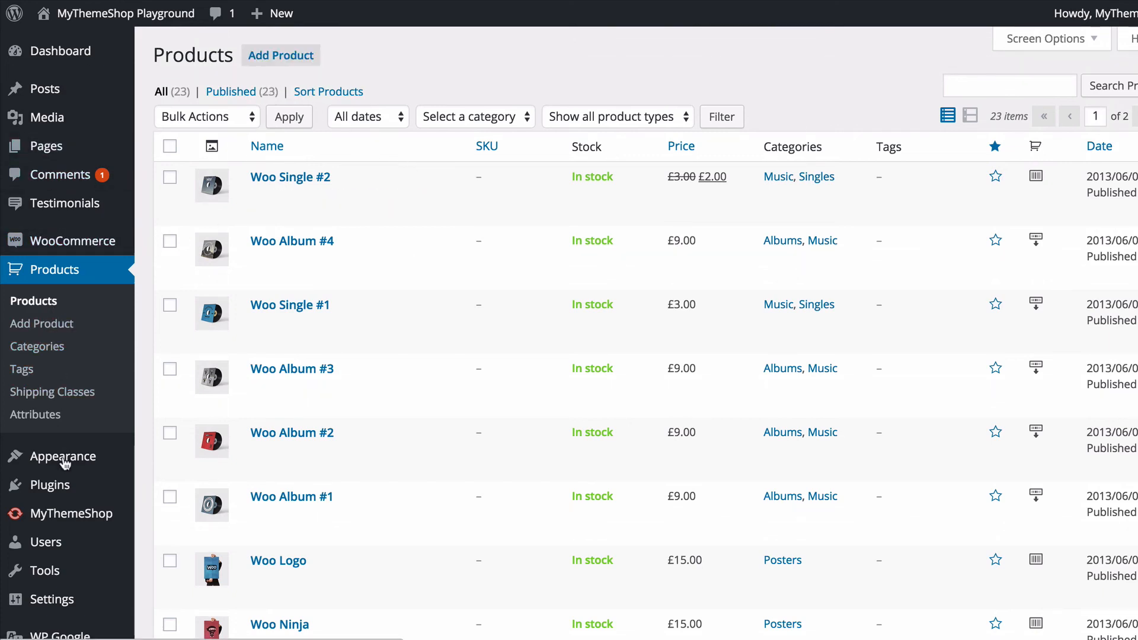
# - Open the theme's Homepage options and expand the Lookbook section of the home layout
pyautogui.moveTo(56, 463)
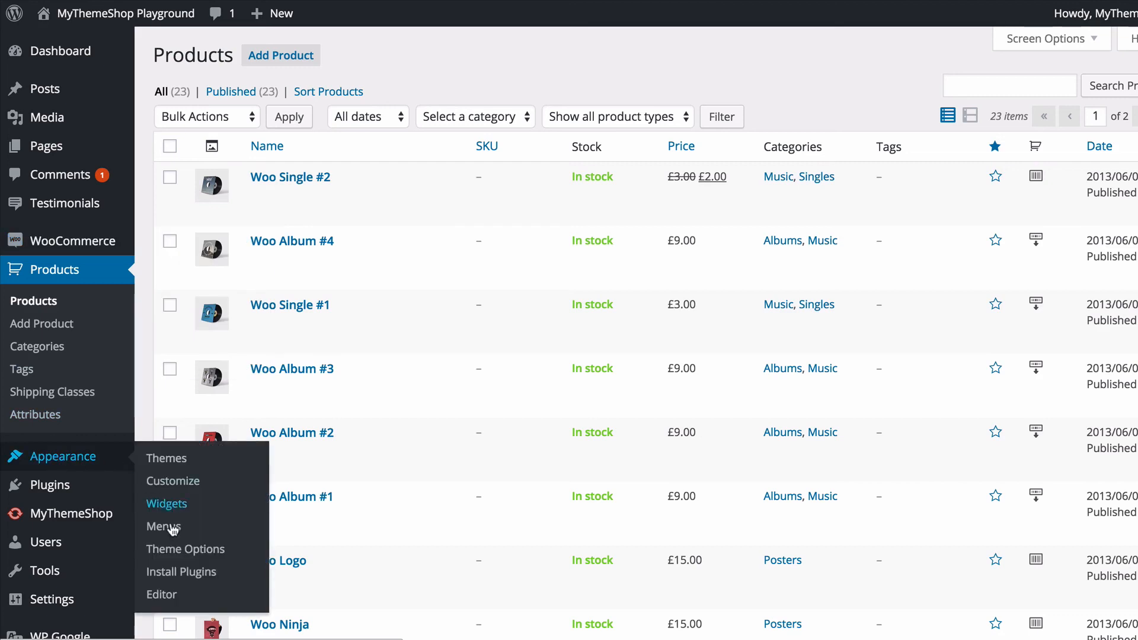
pyautogui.click(261, 545)
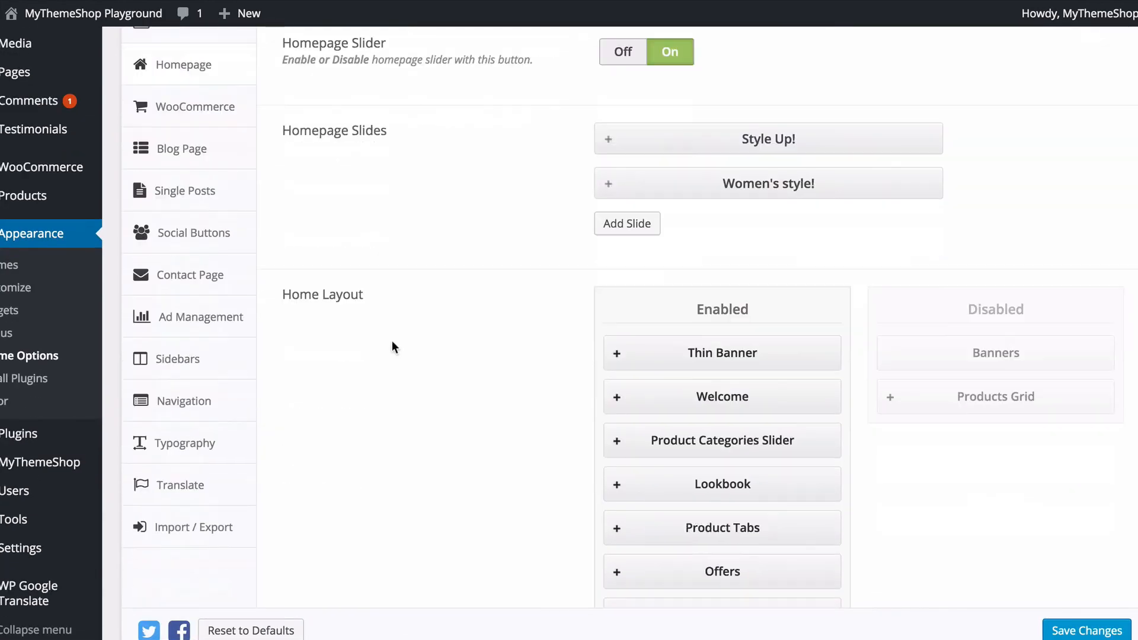
pyautogui.scroll(-3, 393, 344)
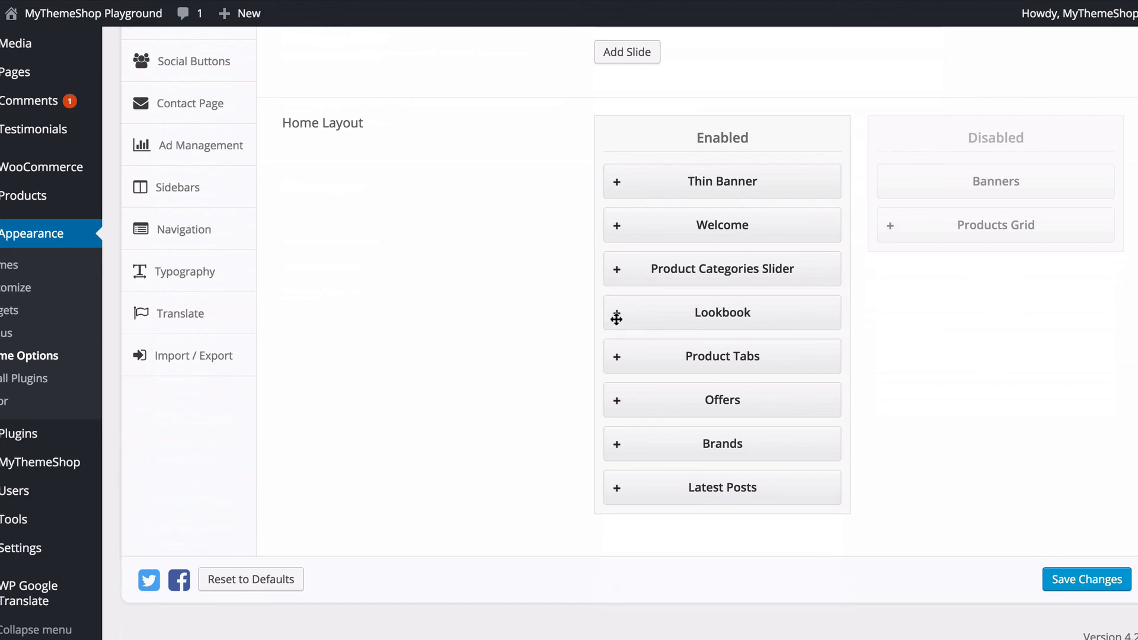
pyautogui.click(616, 319)
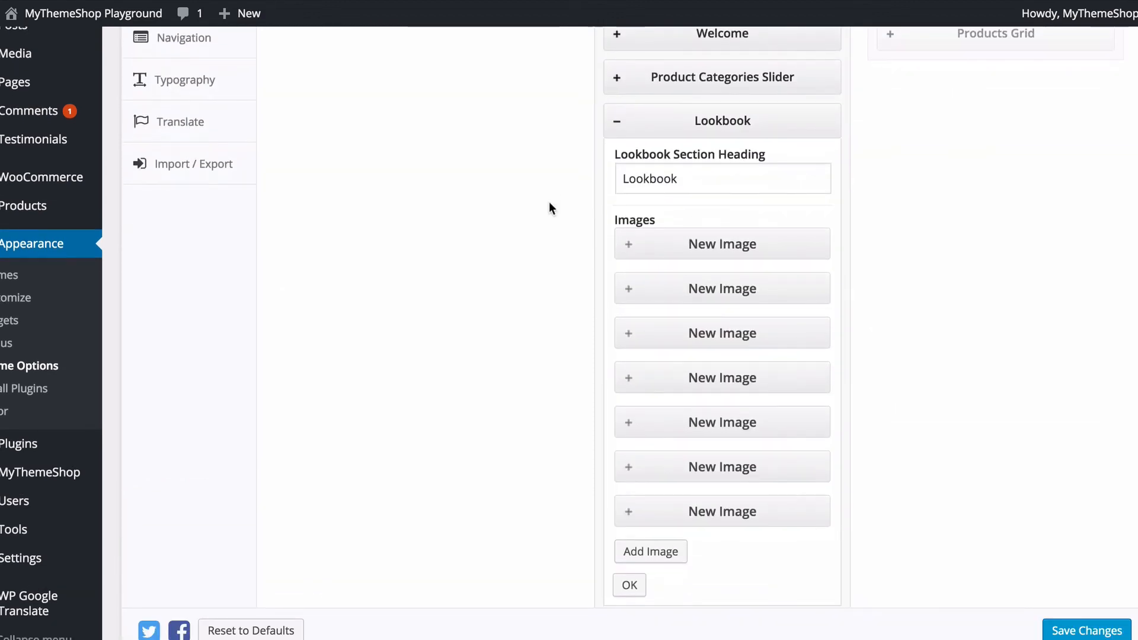
pyautogui.scroll(-1, 574, 222)
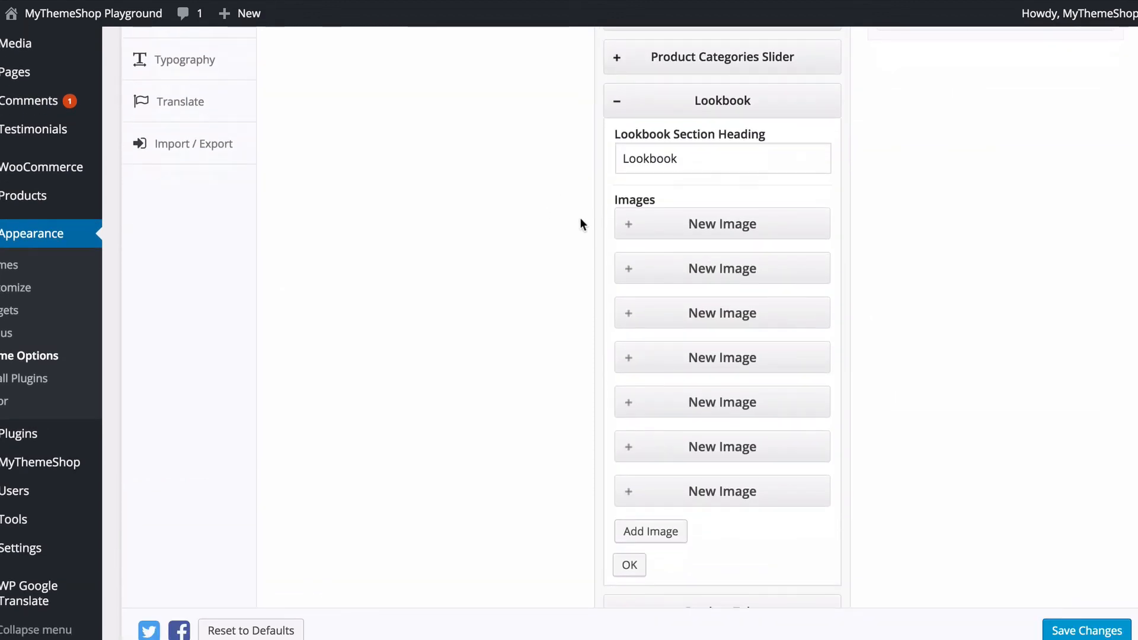
# - Remove the upload from the first image entry in the Lookbook section and collapse the entry
pyautogui.click(628, 225)
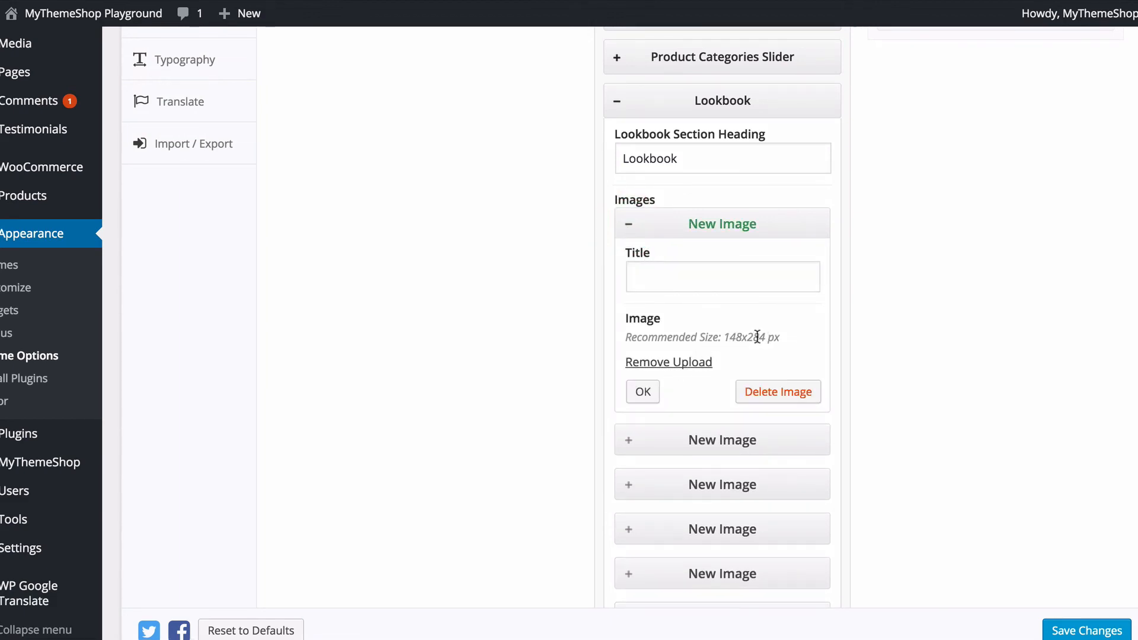
pyautogui.click(654, 362)
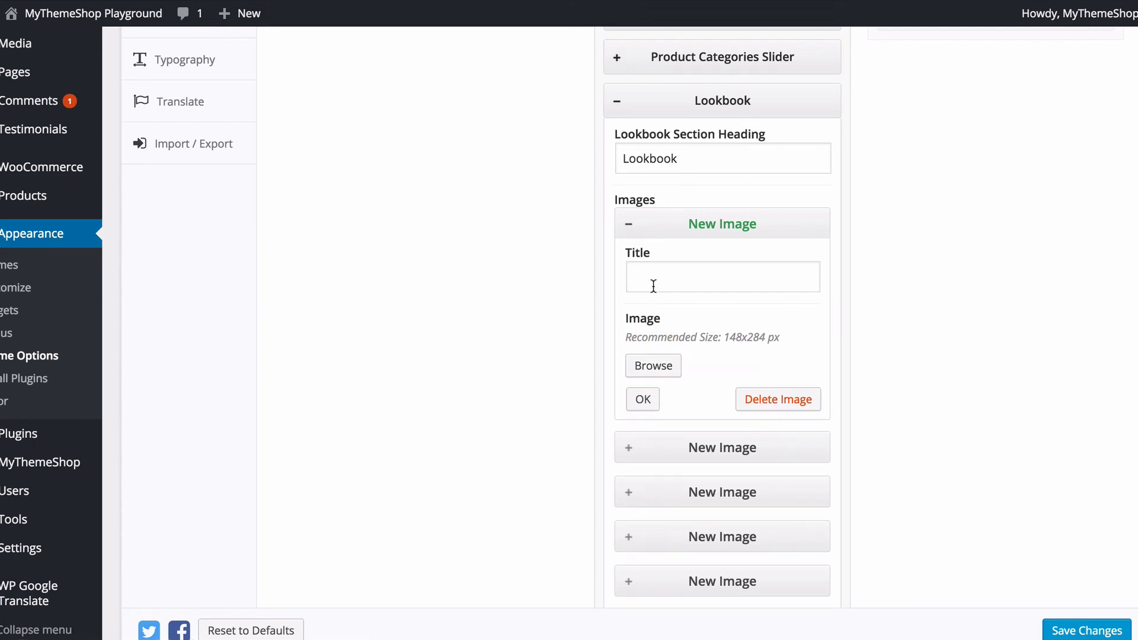
pyautogui.click(637, 276)
pyautogui.click(631, 227)
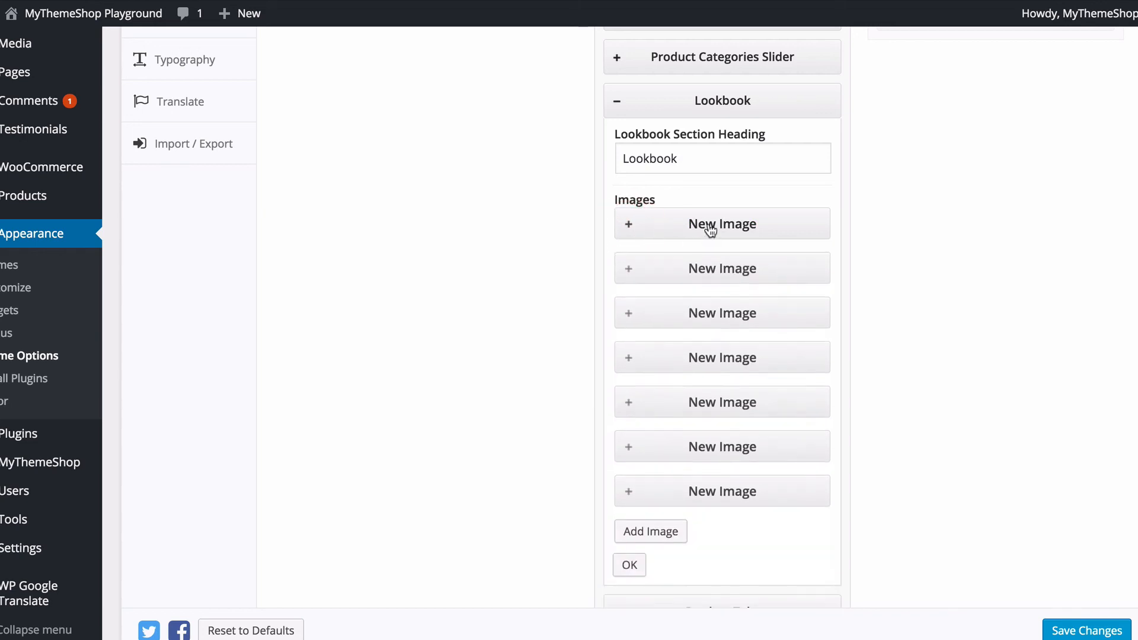
pyautogui.moveTo(707, 224)
pyautogui.mouseDown()
pyautogui.moveTo(712, 293)
pyautogui.moveTo(710, 209)
pyautogui.mouseUp()
pyautogui.scroll(-1, 855, 365)
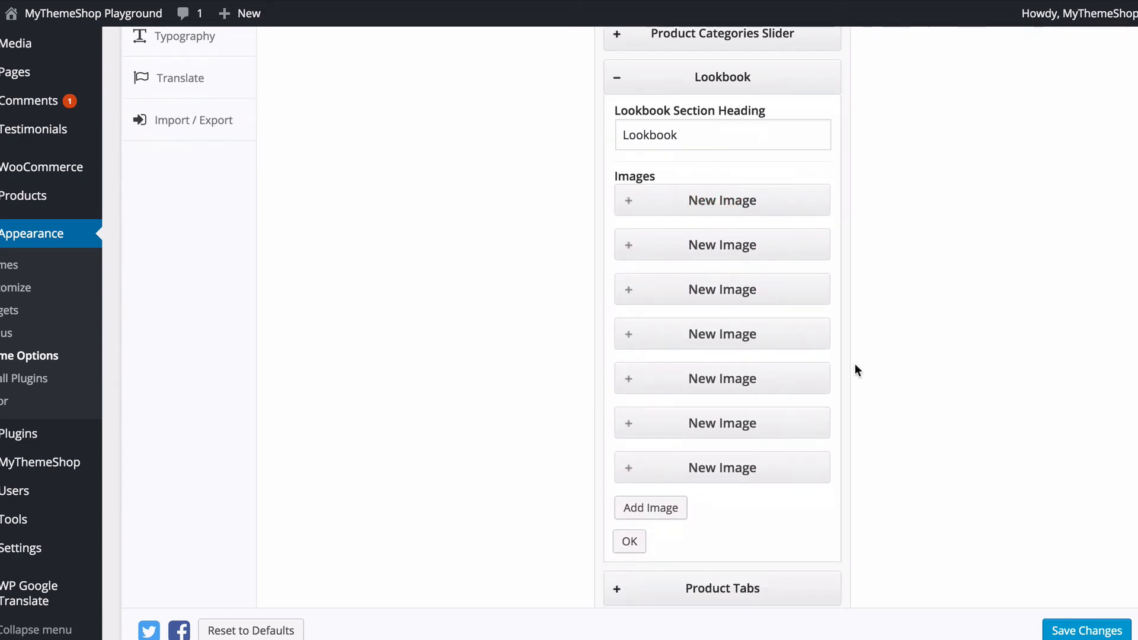
# - Examine the products hover effect choices under Product Tabs and the settings of the Offers section
pyautogui.scroll(2, 943, 354)
pyautogui.moveTo(612, 128); pyautogui.dragTo(613, 128)
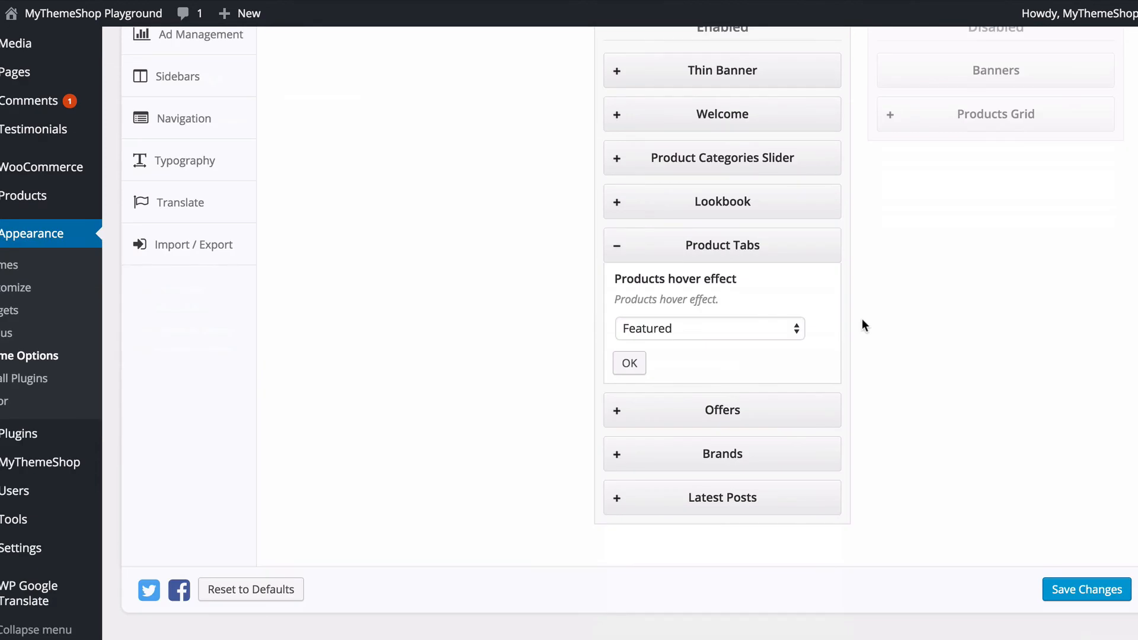
pyautogui.click(697, 335)
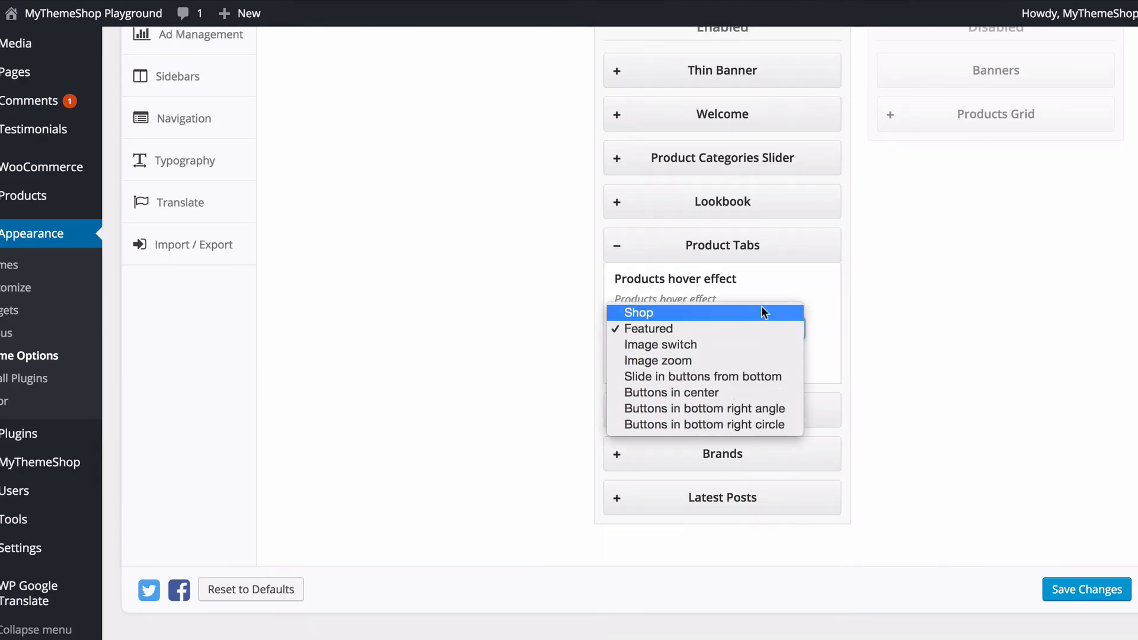
pyautogui.click(798, 275)
pyautogui.click(617, 245)
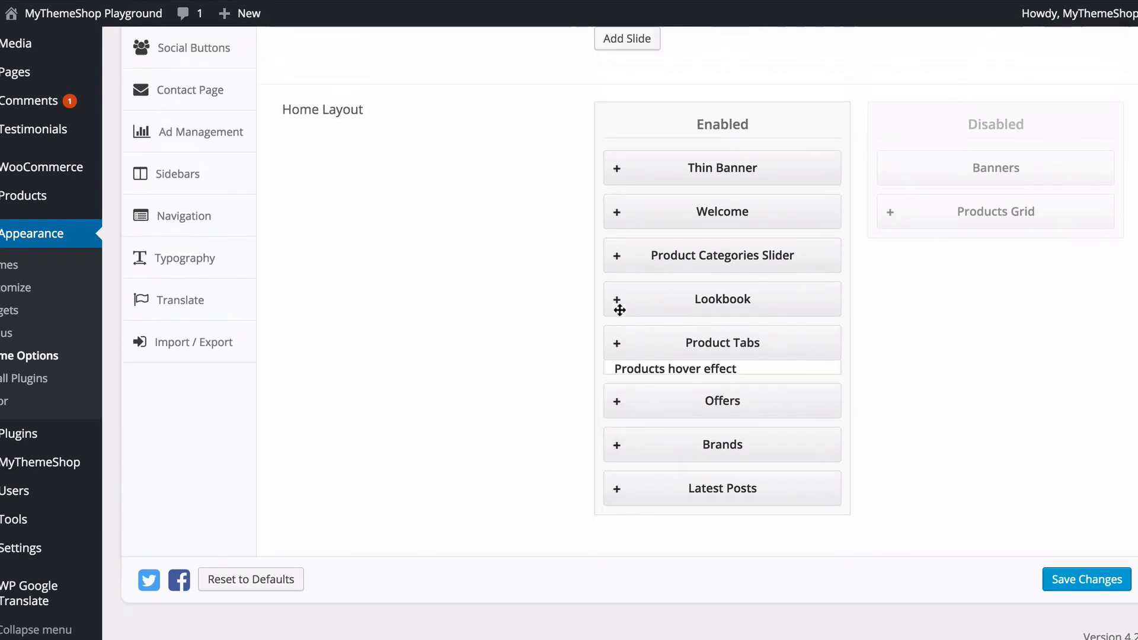
pyautogui.click(612, 399)
pyautogui.click(614, 401)
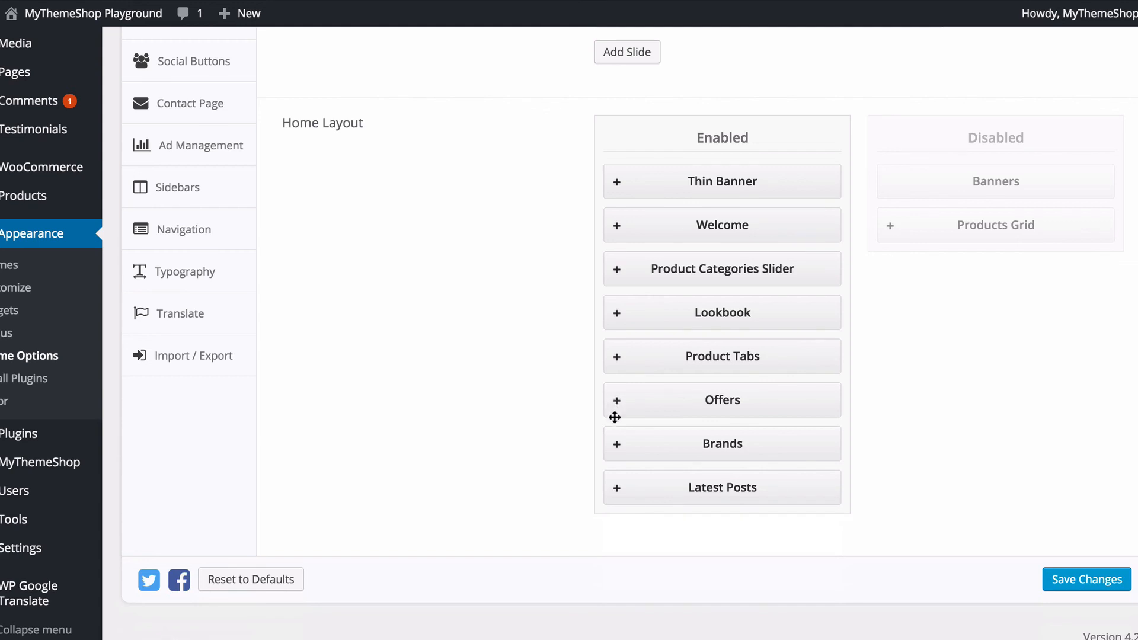
# - Remove the upload from the first image entry in the Brands section, and collapse the section
pyautogui.moveTo(617, 439); pyautogui.dragTo(616, 447)
pyautogui.click(610, 488)
pyautogui.scroll(-5, 560, 345)
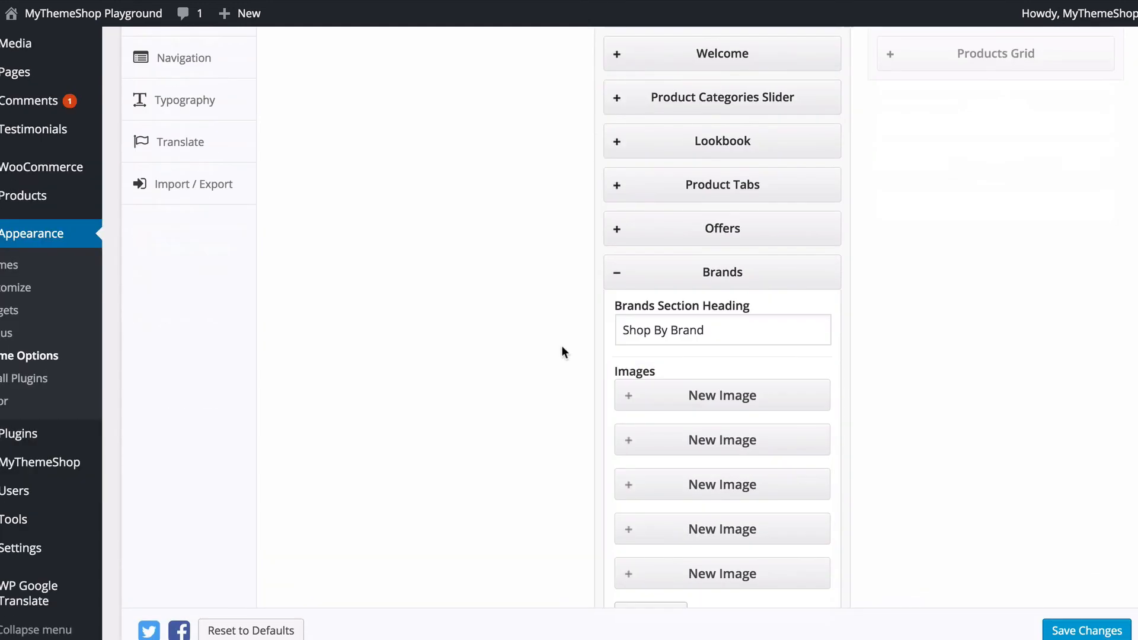
pyautogui.click(630, 315)
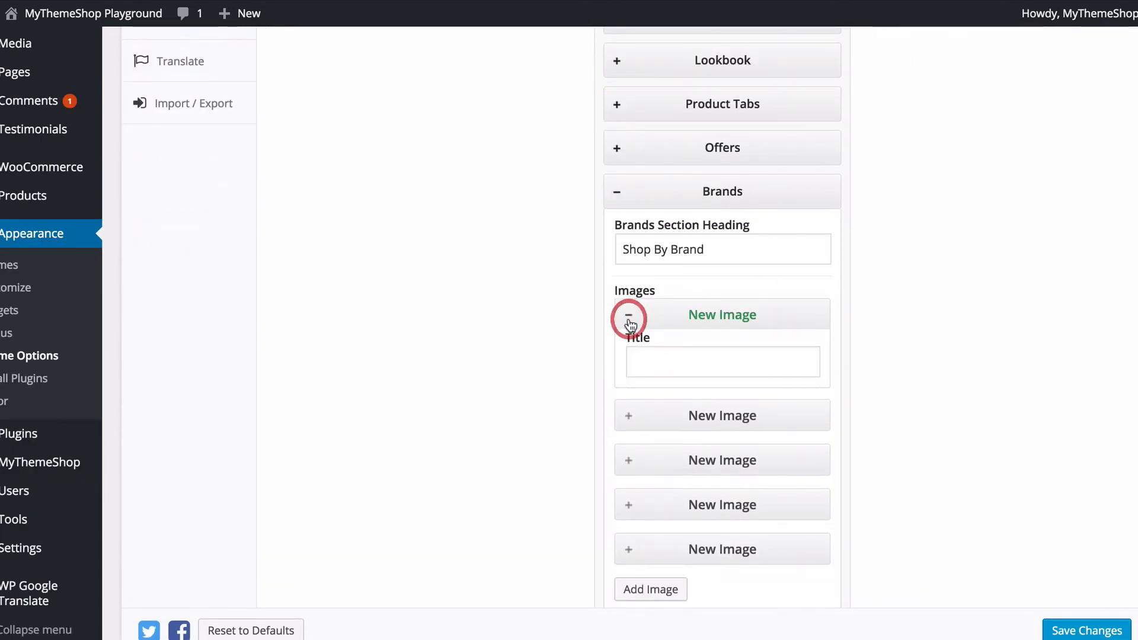
pyautogui.scroll(-1, 596, 290)
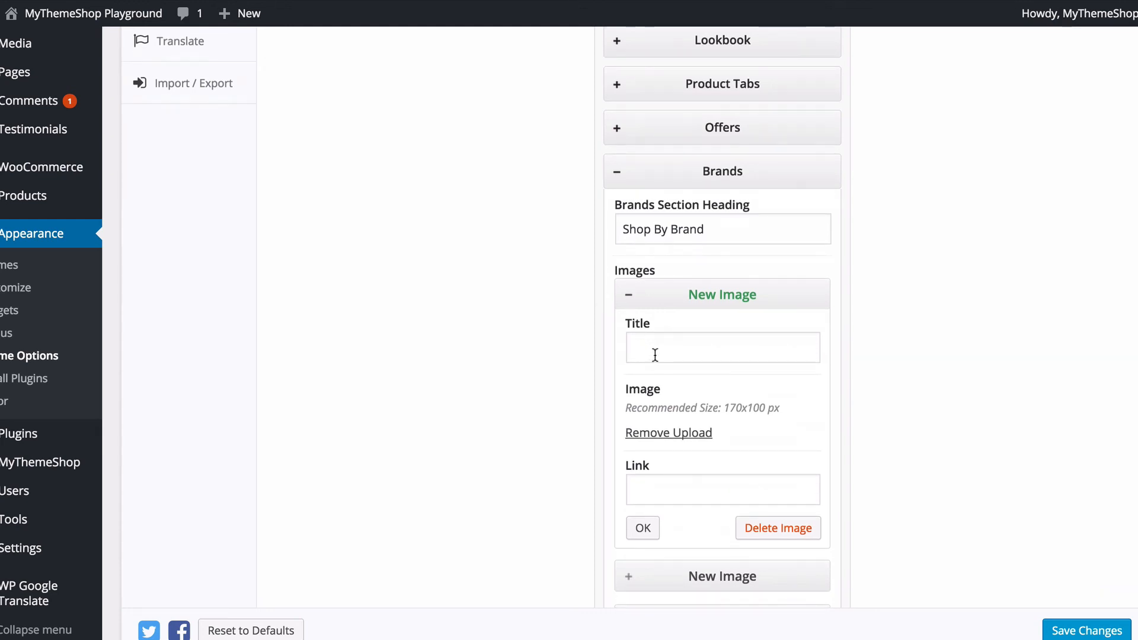
pyautogui.click(664, 432)
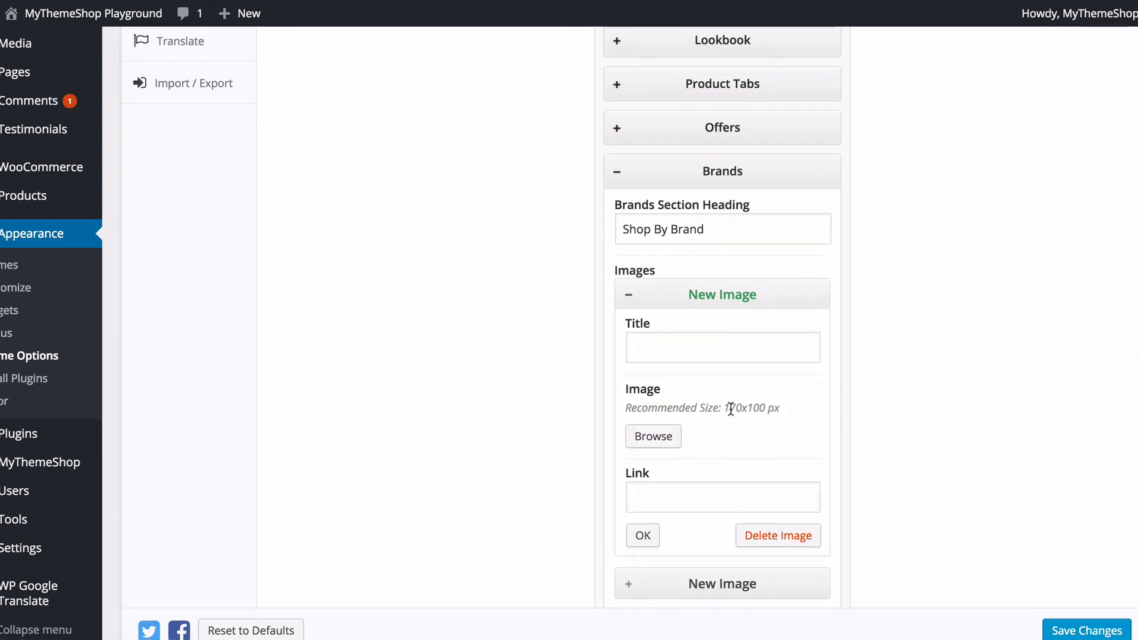
pyautogui.click(688, 490)
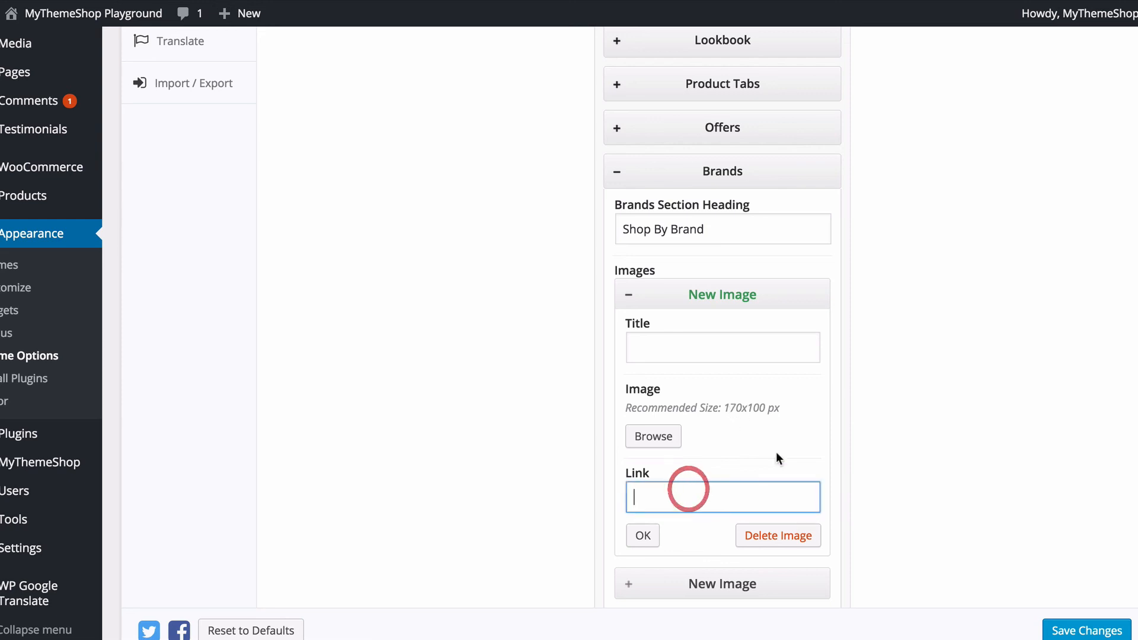
pyautogui.click(975, 454)
pyautogui.click(627, 294)
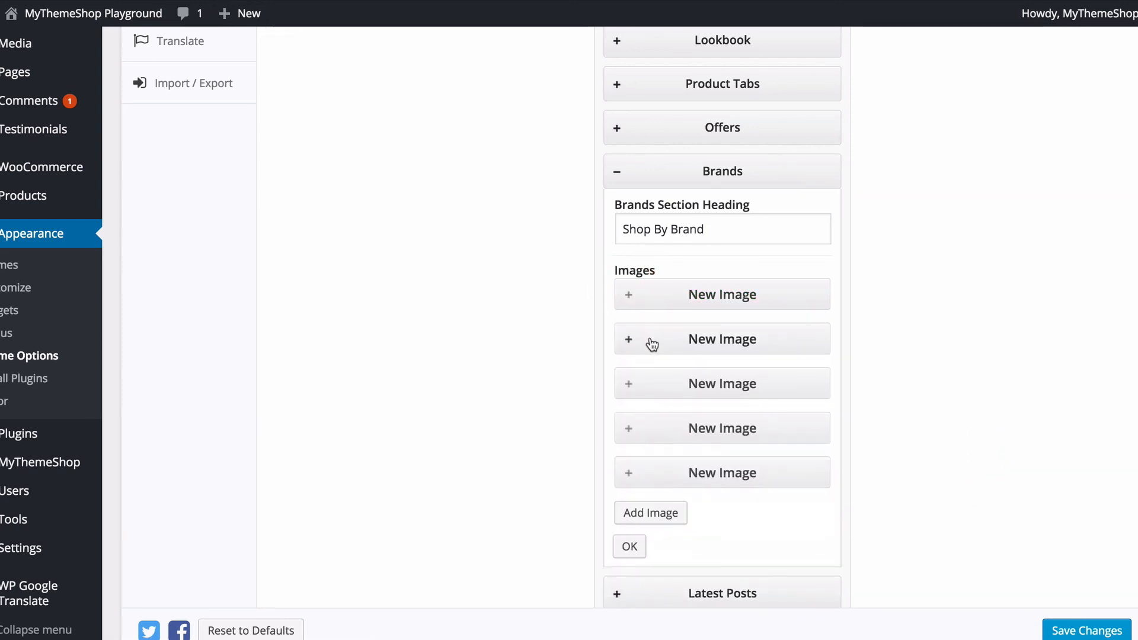
pyautogui.scroll(-3, 622, 361)
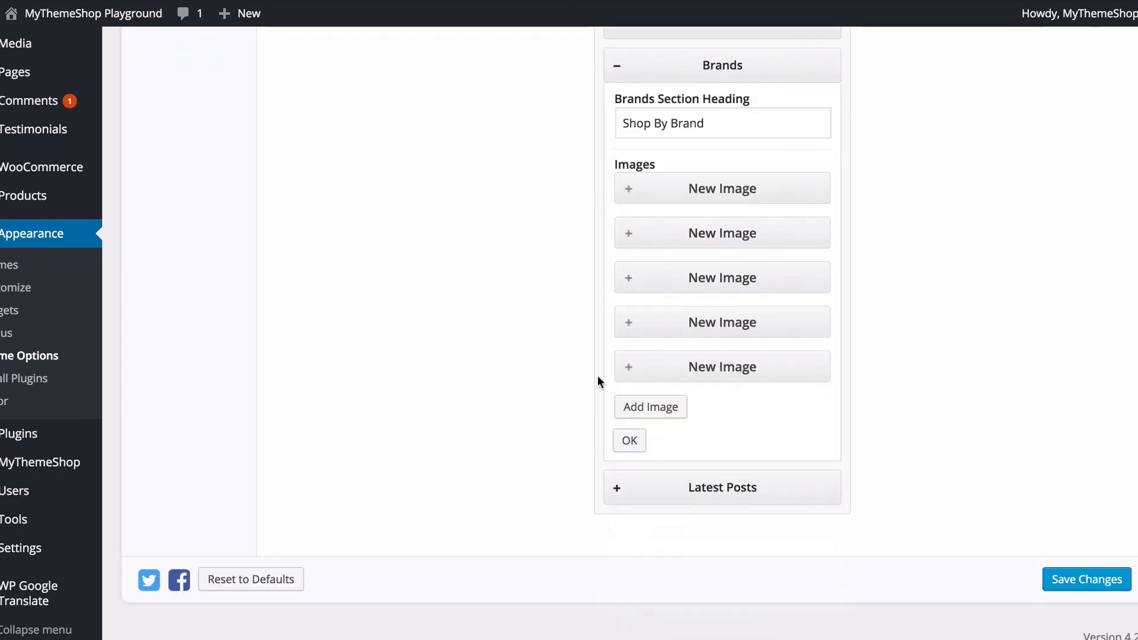
pyautogui.click(617, 66)
# - Examine the section heading setting of the Latest Posts section and collapse it
pyautogui.click(610, 494)
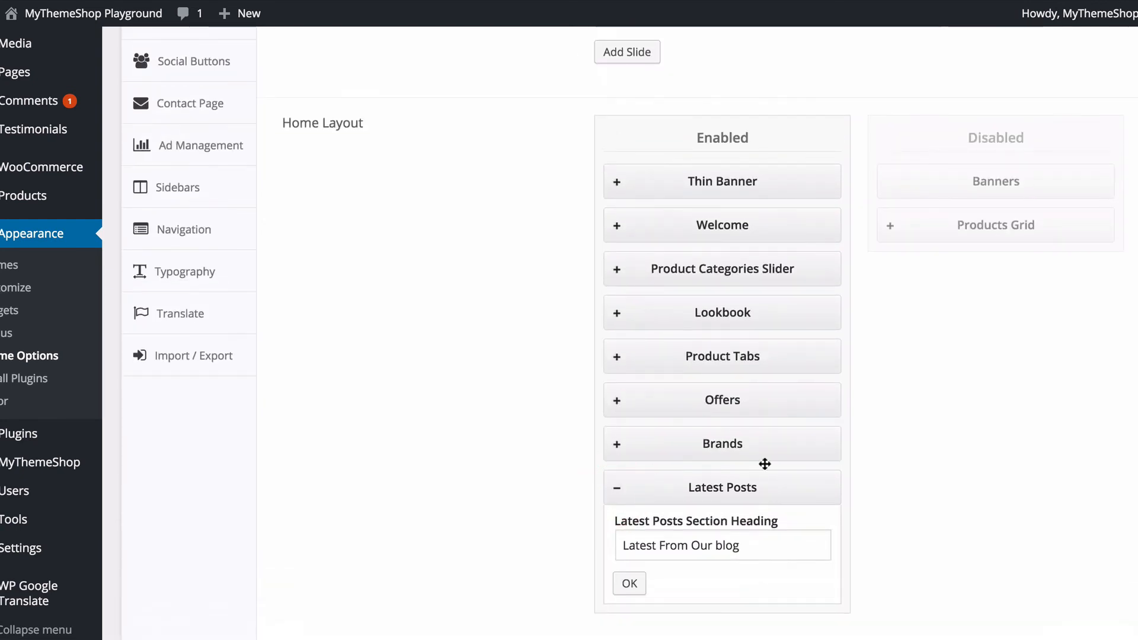
pyautogui.scroll(-1, 893, 452)
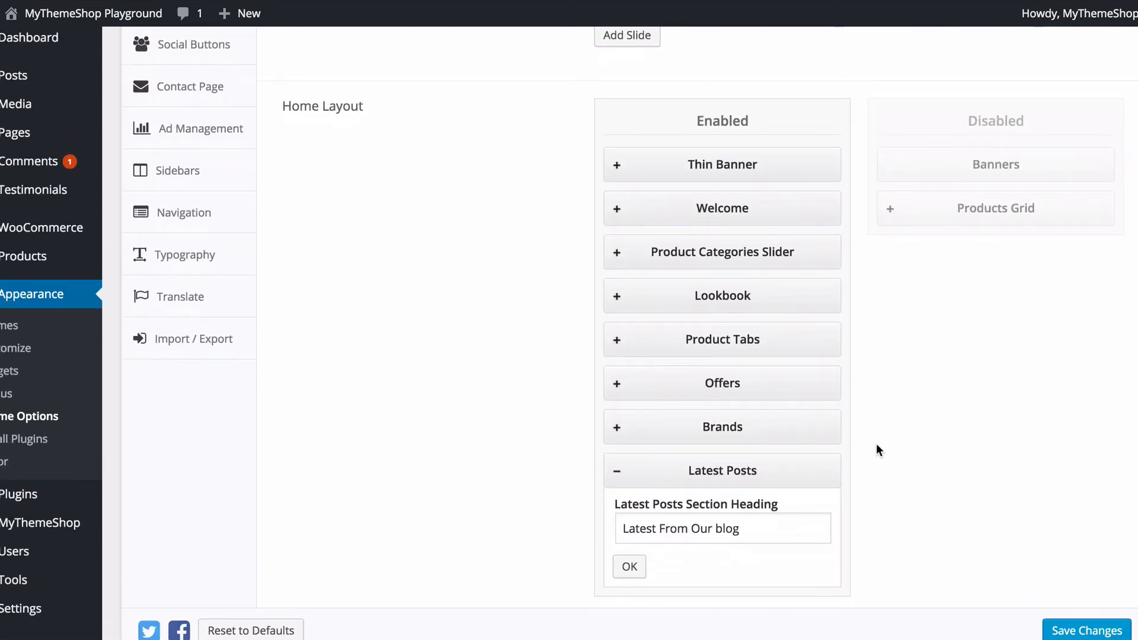
pyautogui.click(611, 469)
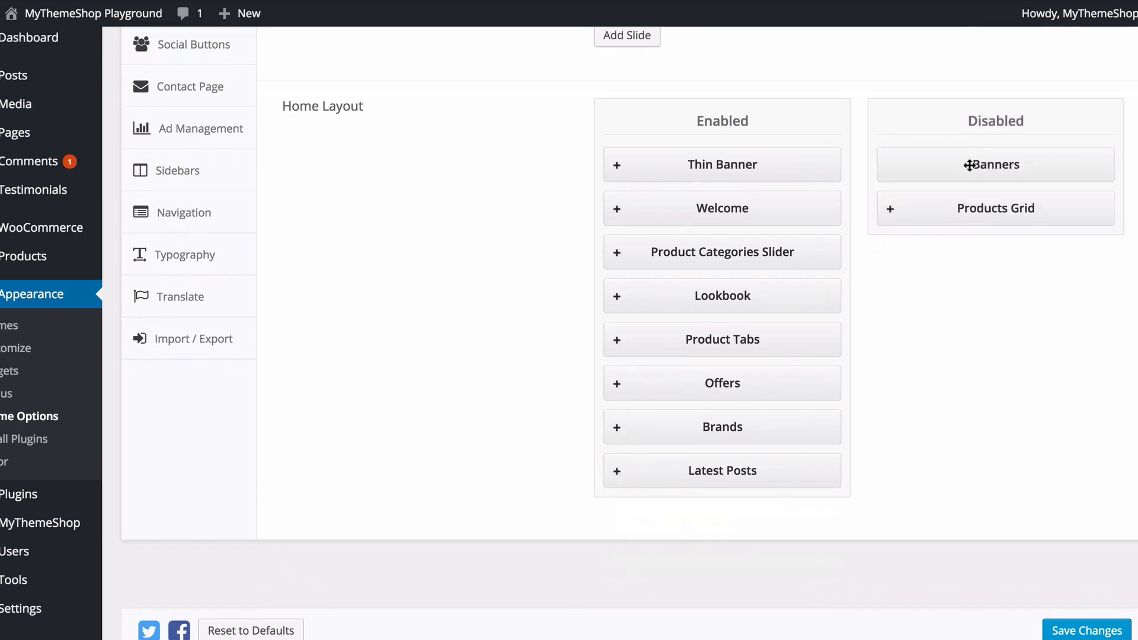
# - Enable Banners as the first and Products Grid as the last home layout section, and accept the Products Grid settings as they are
pyautogui.moveTo(969, 165); pyautogui.dragTo(700, 167)
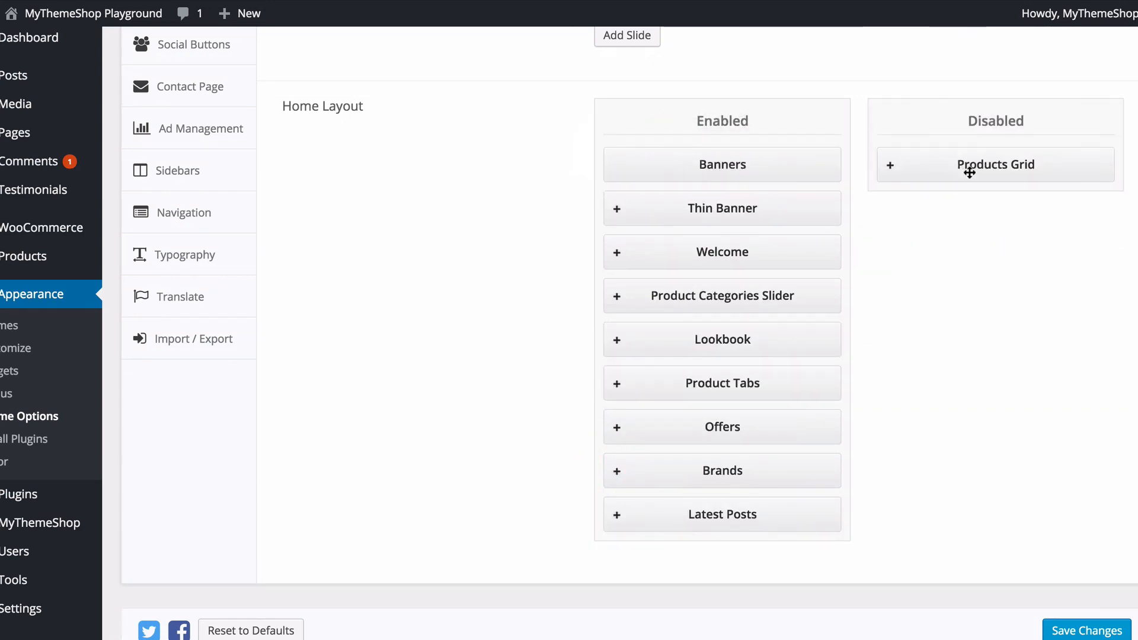
pyautogui.moveTo(969, 173); pyautogui.dragTo(718, 548)
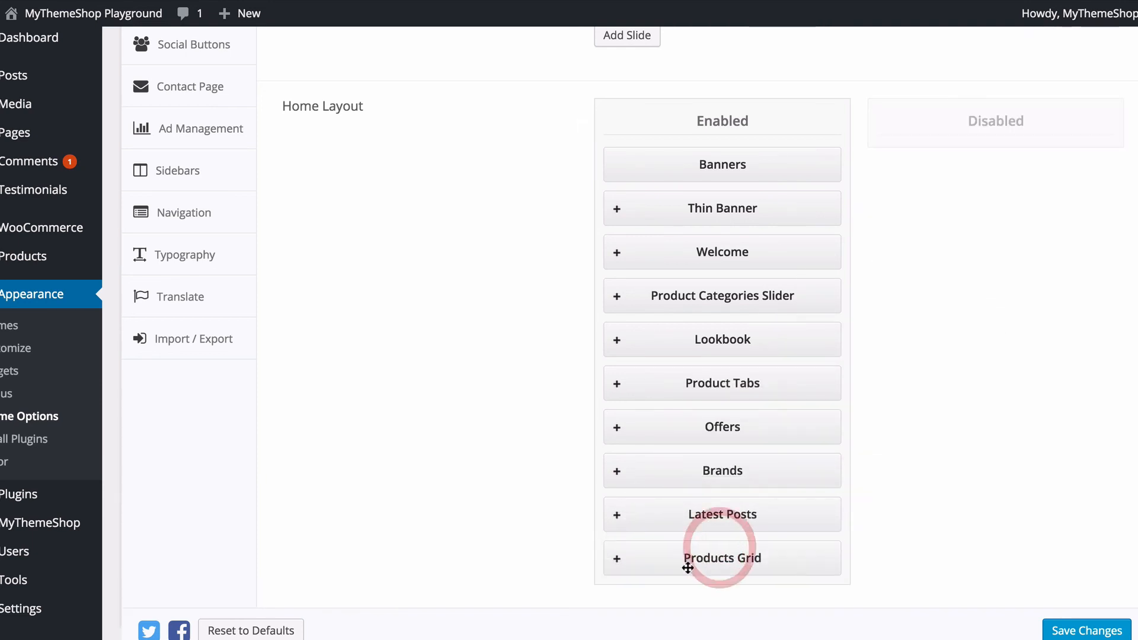
pyautogui.click(616, 559)
pyautogui.scroll(-6, 767, 386)
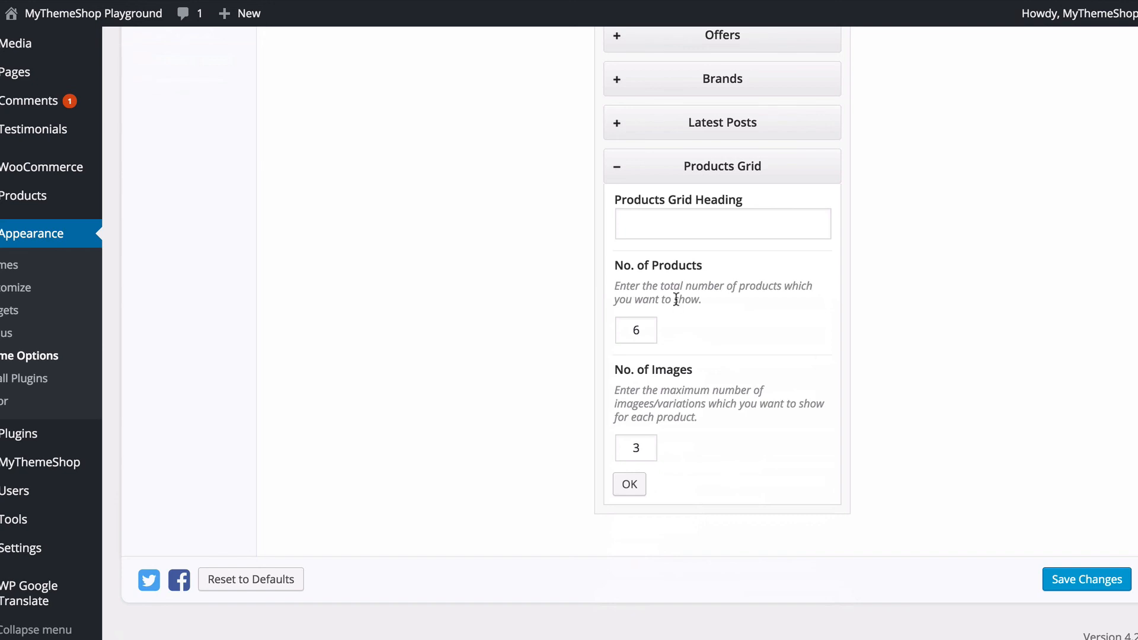
pyautogui.click(675, 223)
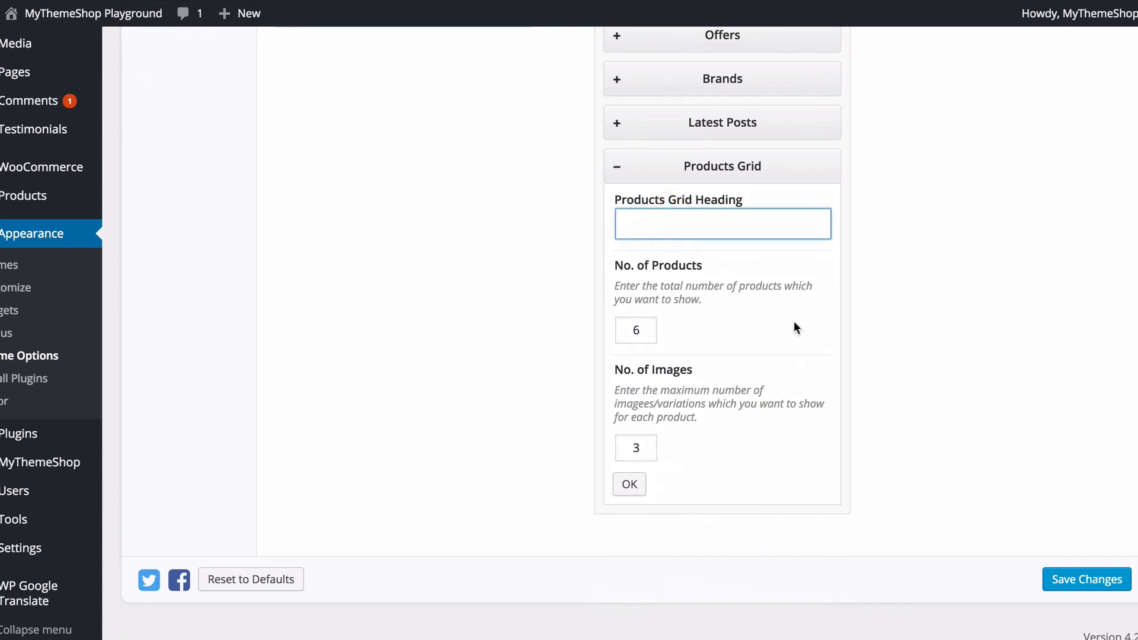
pyautogui.click(630, 484)
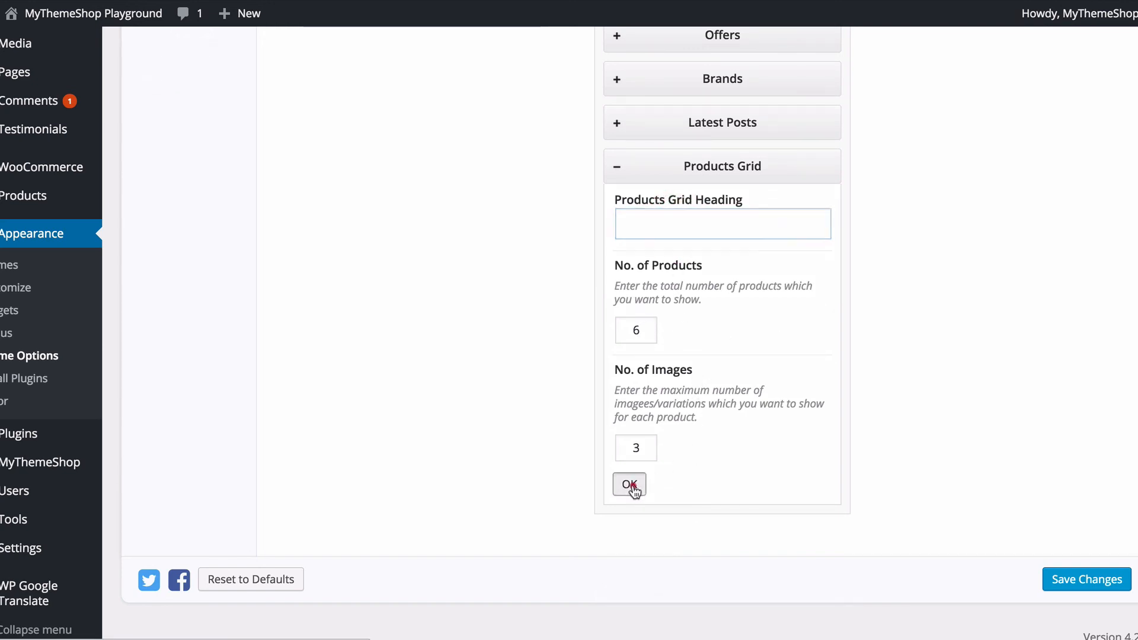
# - Collapse the Products Grid section and move it between Product Tabs and Offers in the home layout
pyautogui.click(617, 167)
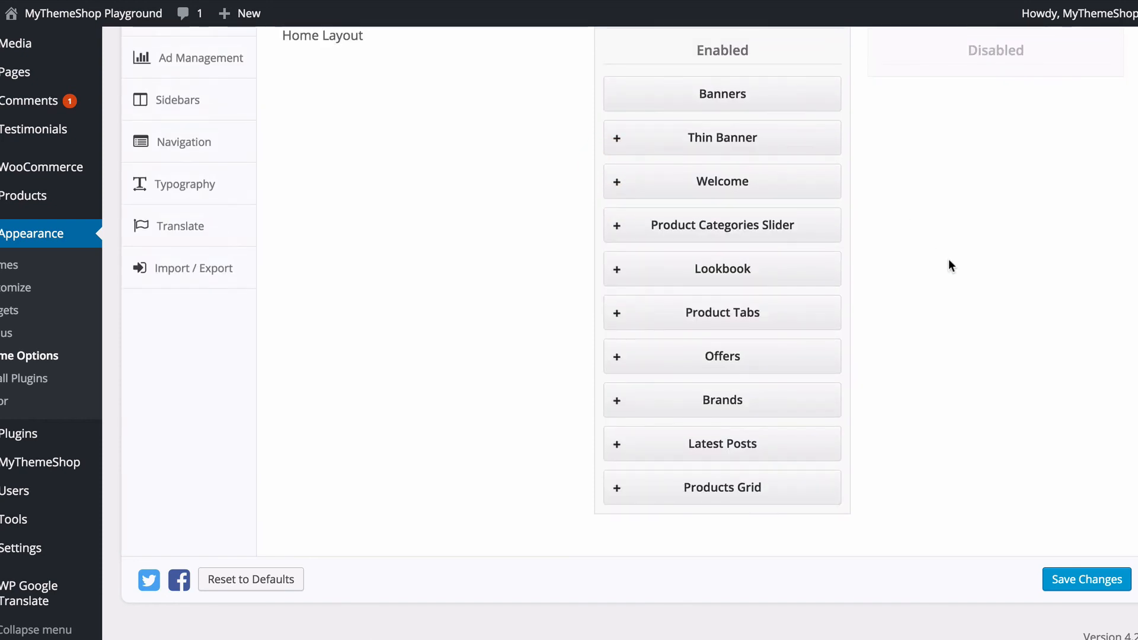
pyautogui.moveTo(813, 496); pyautogui.dragTo(821, 383)
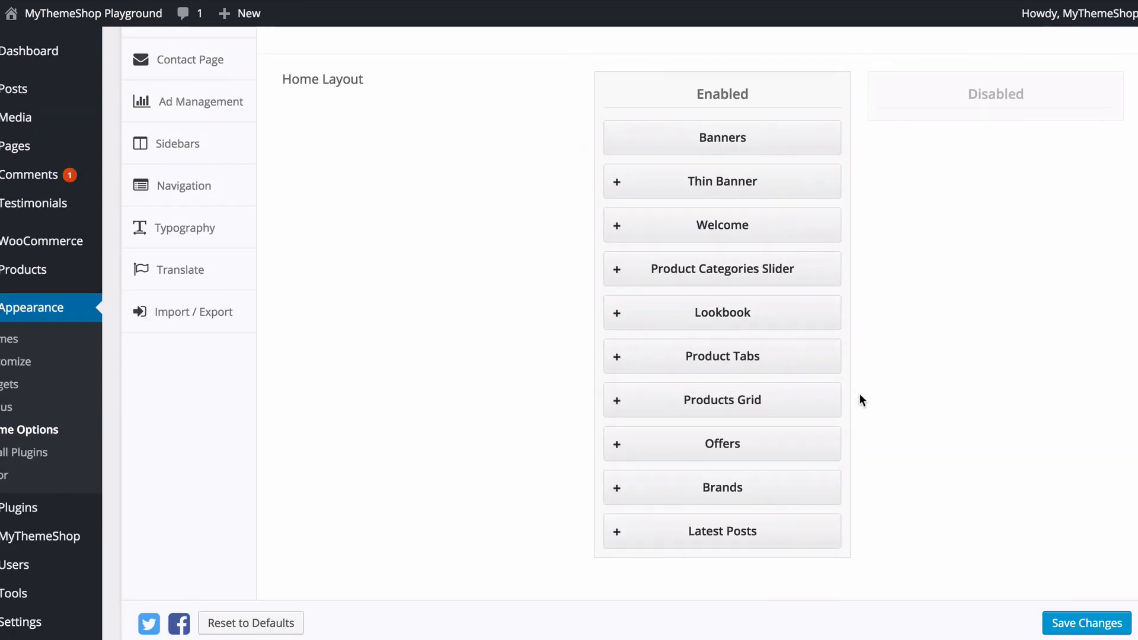
# - Disable the Welcome and Thin Banner sections in the home layout and save the theme options
pyautogui.moveTo(745, 223); pyautogui.dragTo(1041, 104)
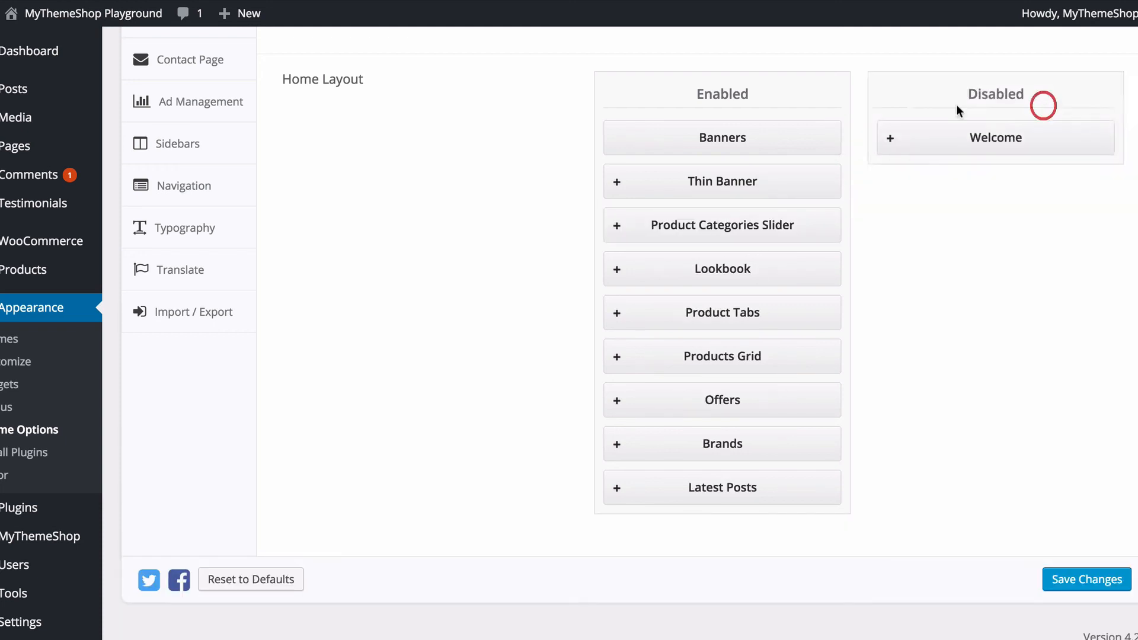
pyautogui.moveTo(832, 137); pyautogui.dragTo(764, 123)
pyautogui.moveTo(735, 474); pyautogui.dragTo(723, 122)
pyautogui.moveTo(740, 191); pyautogui.dragTo(1016, 158)
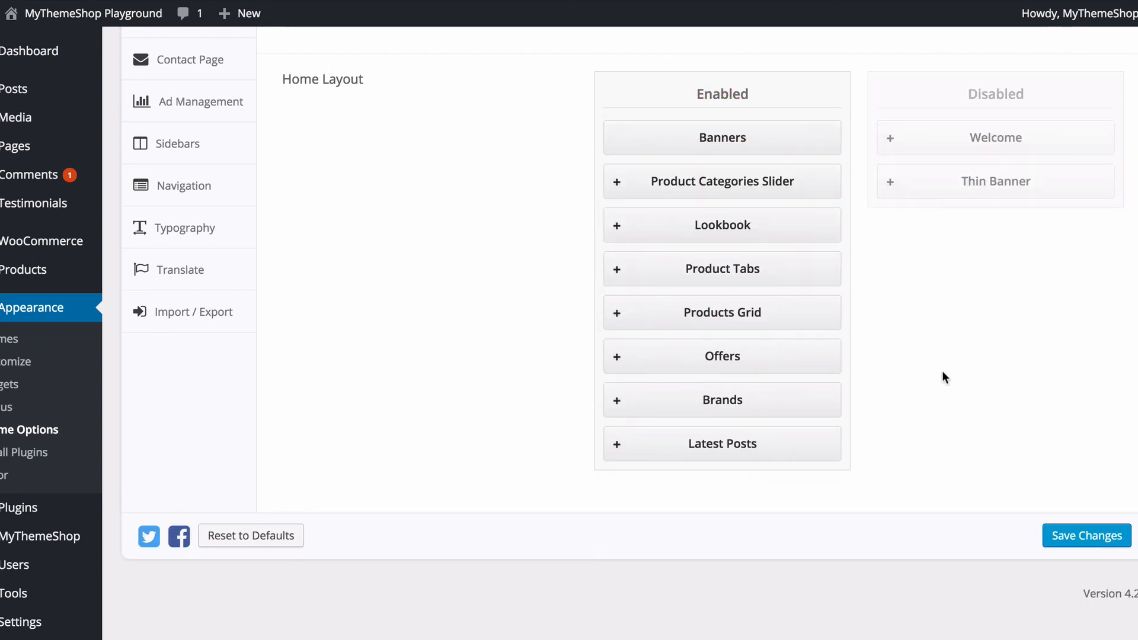
pyautogui.click(1077, 534)
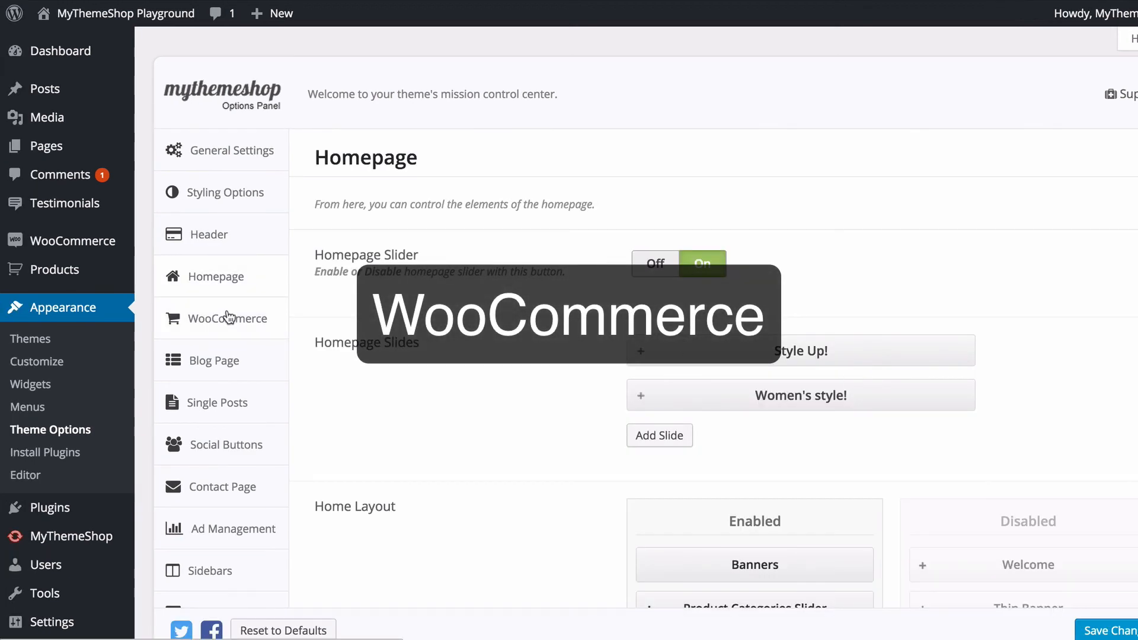
# - Open the WooCommerce theme options and examine the number of products setting for the shop page
pyautogui.click(229, 319)
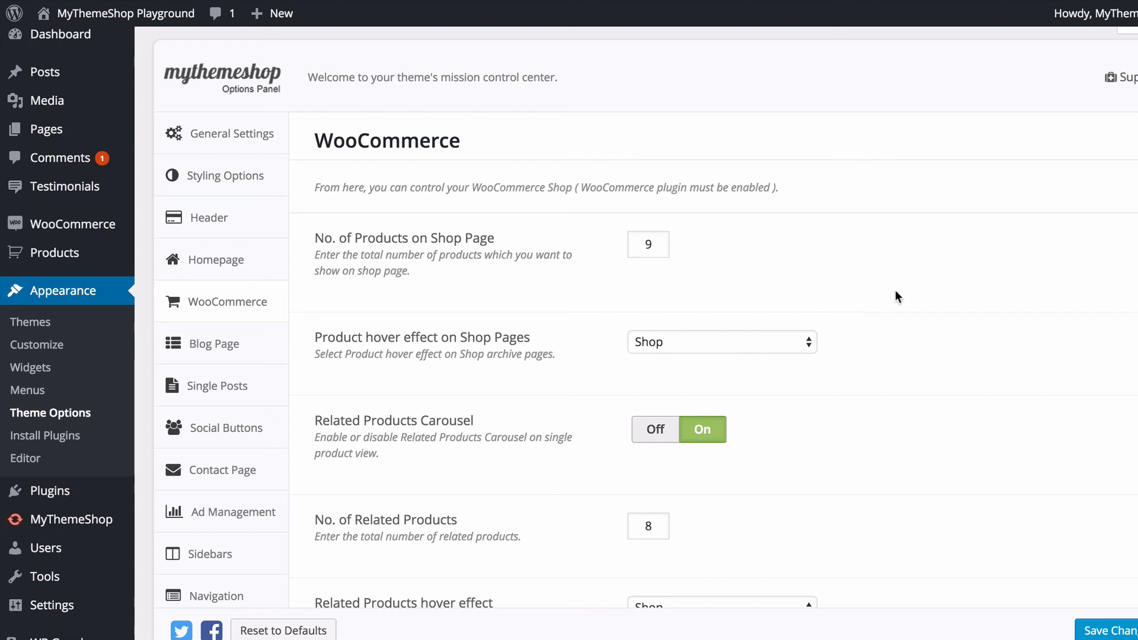
pyautogui.scroll(-2, 889, 302)
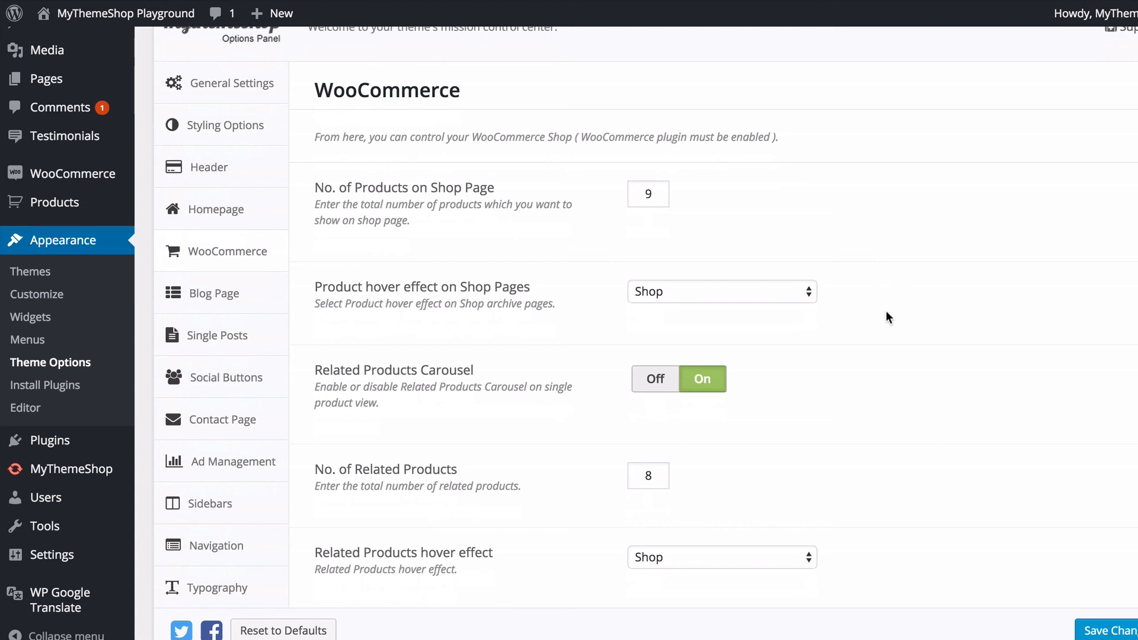
pyautogui.scroll(3, 681, 220)
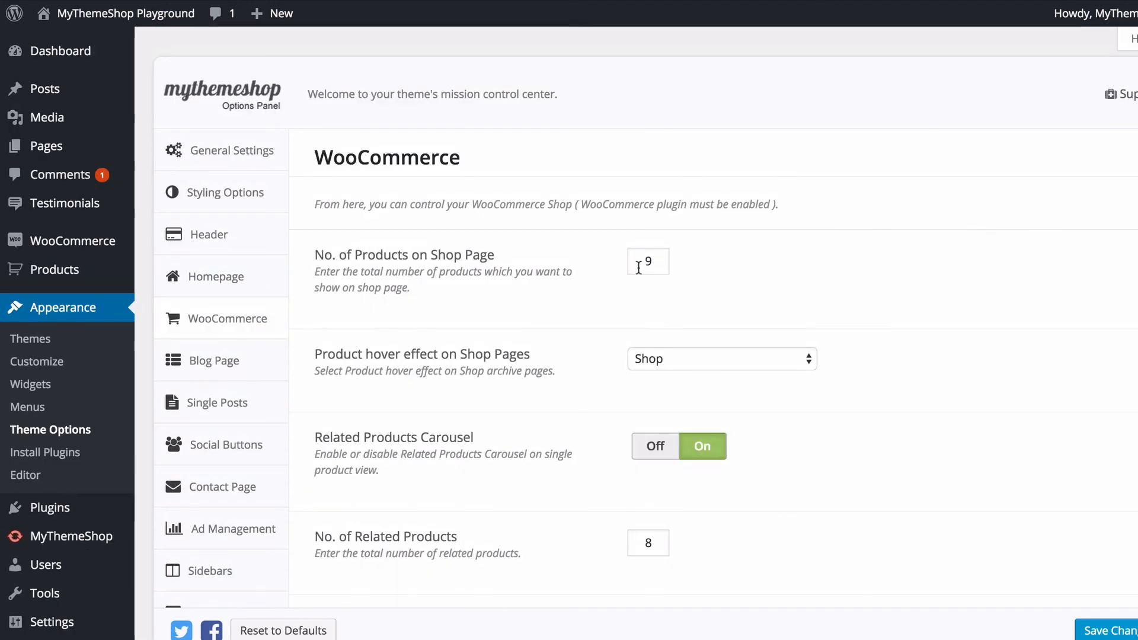
pyautogui.click(649, 264)
pyautogui.scroll(-3, 838, 275)
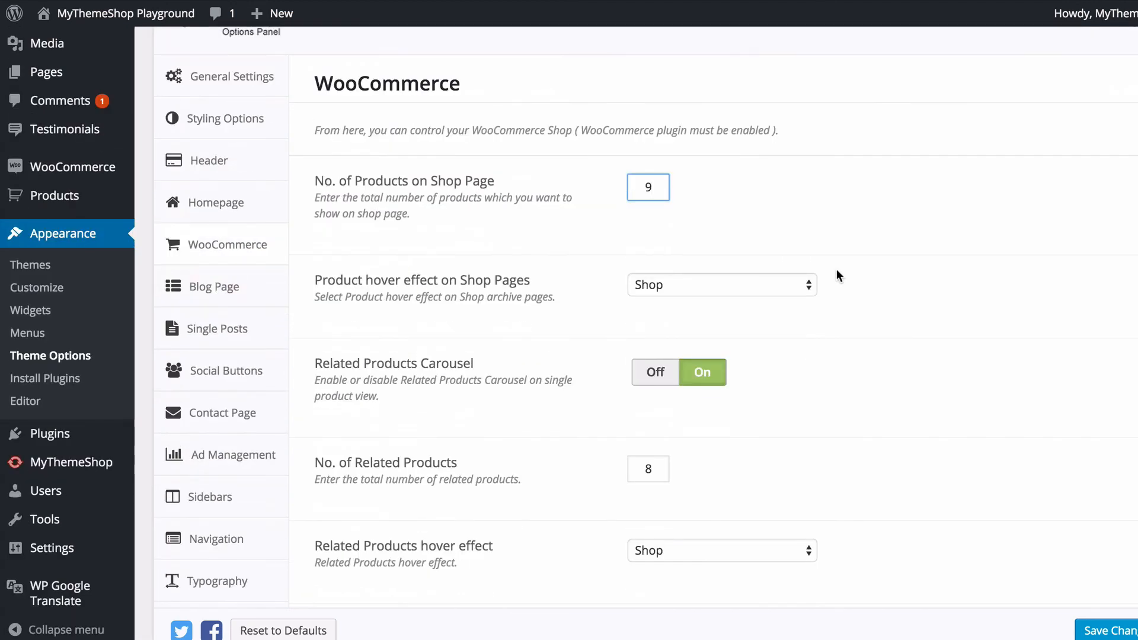
pyautogui.click(835, 171)
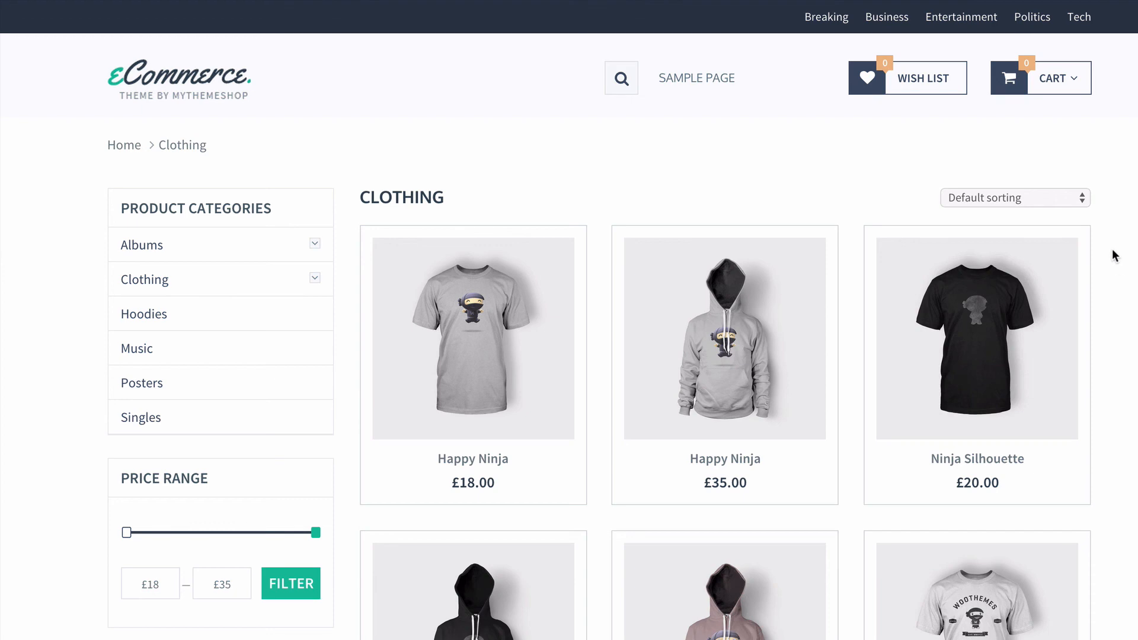
# - Examine the product listing on the store's Clothing category page and the hover effect on its products
pyautogui.scroll(-5, 1112, 255)
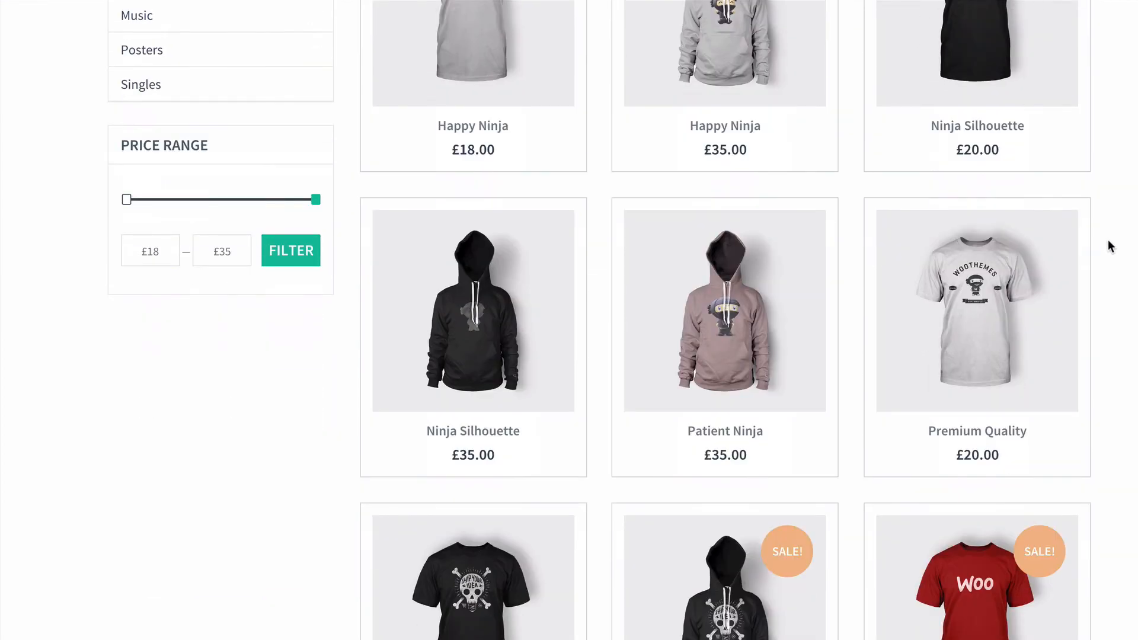
pyautogui.scroll(3, 1123, 226)
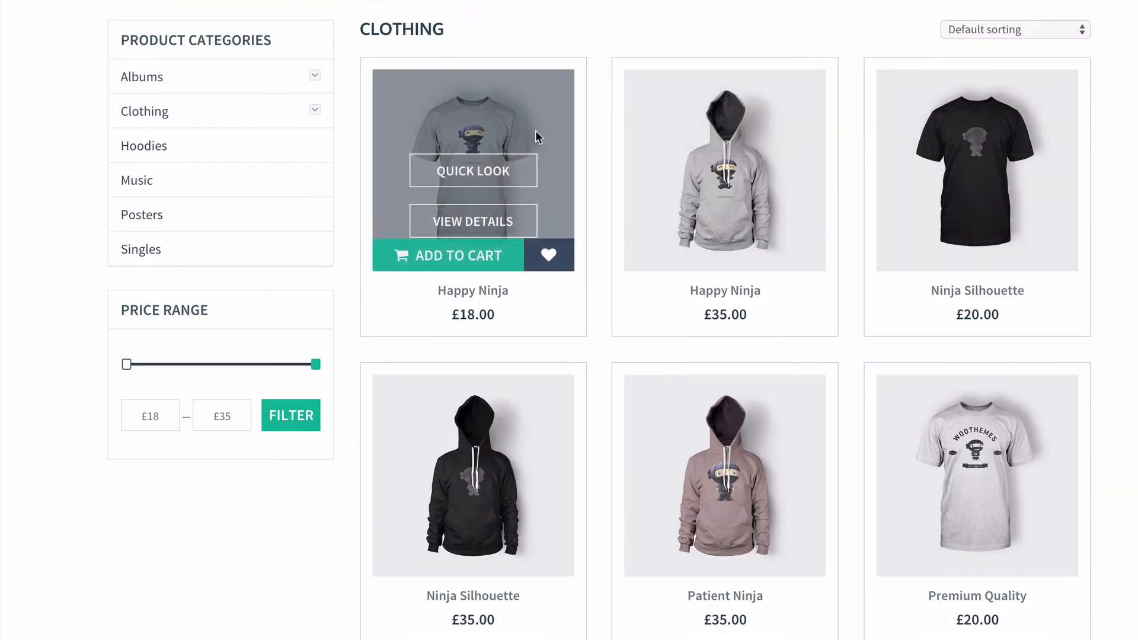
pyautogui.moveTo(667, 138)
pyautogui.moveTo(481, 157)
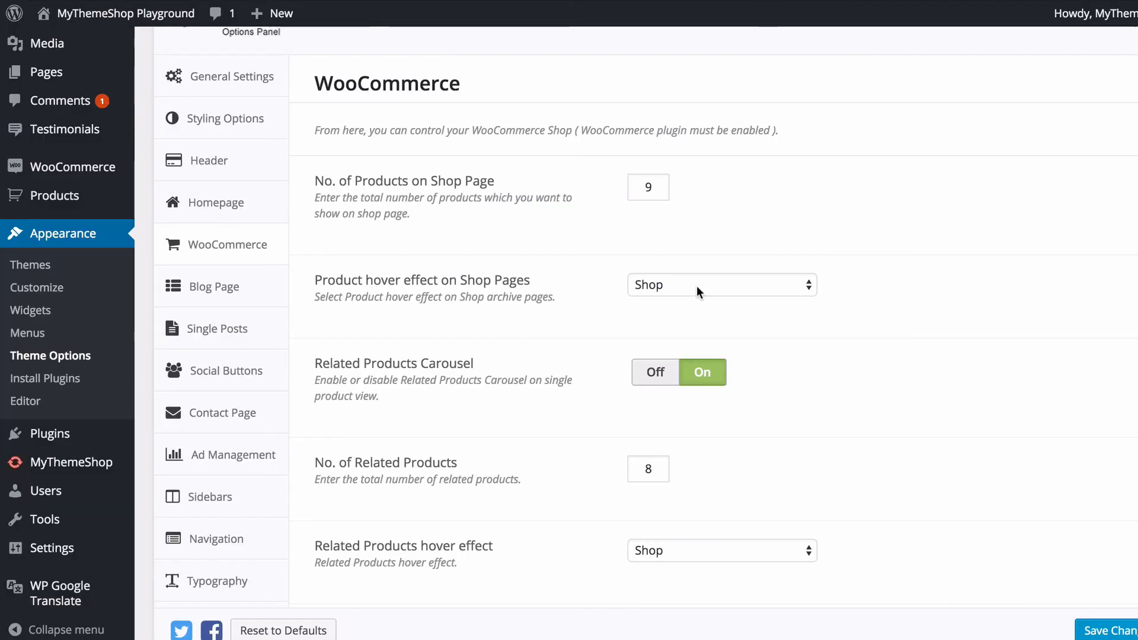
# - Try Featured and Buttons in center as the product hover effect on shop pages
pyautogui.click(696, 286)
pyautogui.click(699, 301)
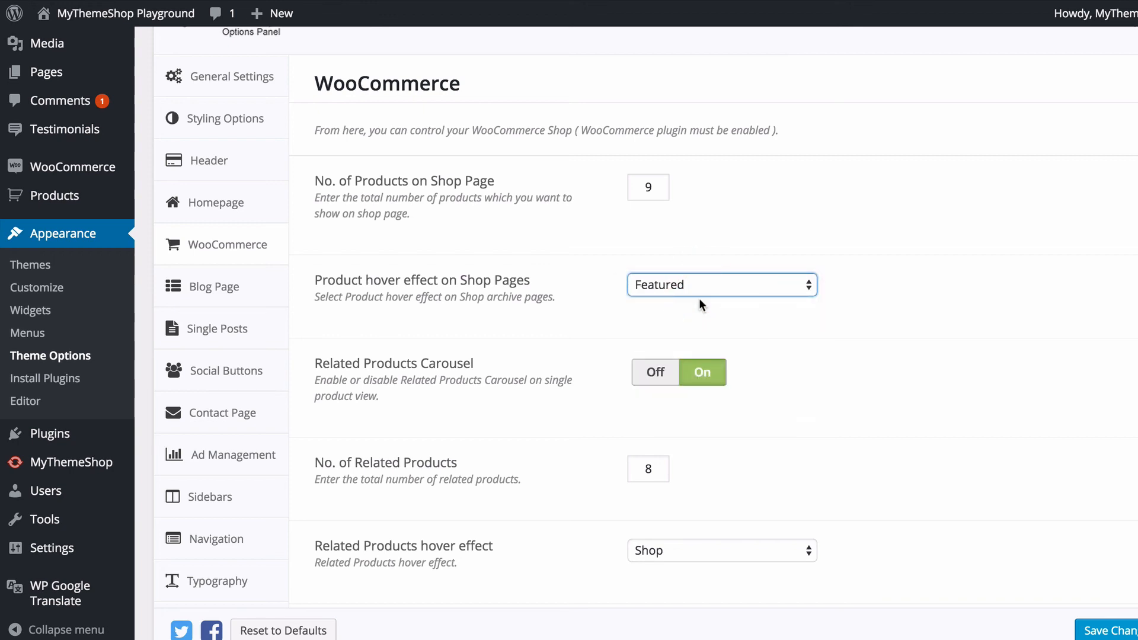
pyautogui.click(713, 285)
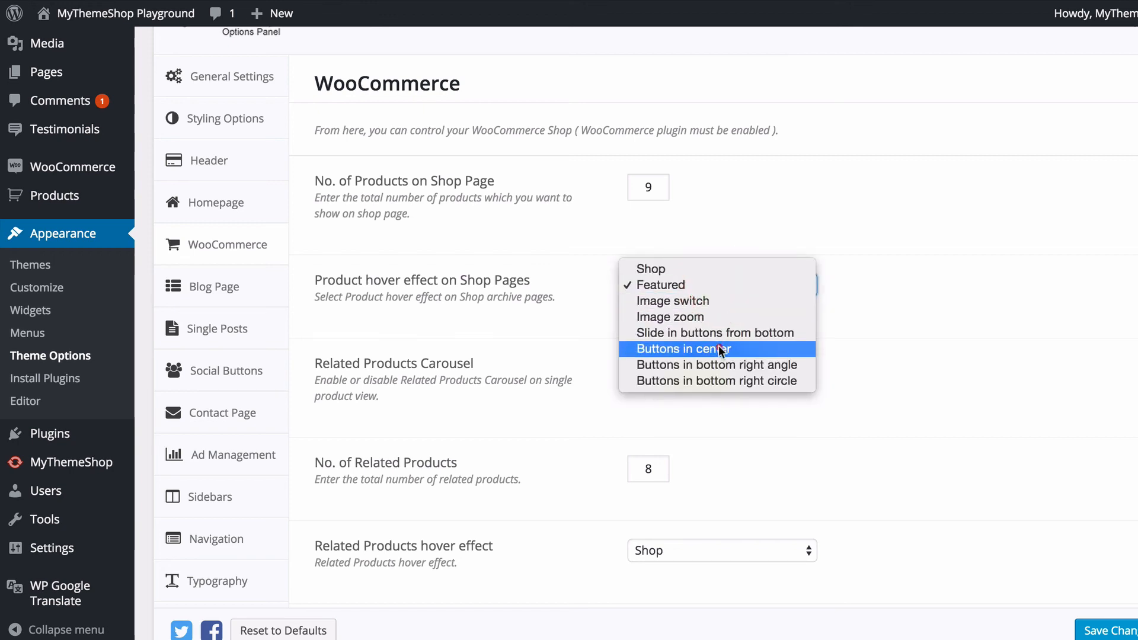
pyautogui.click(718, 349)
# - Set the product hover effect on shop pages to Slide in buttons from bottom and save the theme options
pyautogui.click(725, 285)
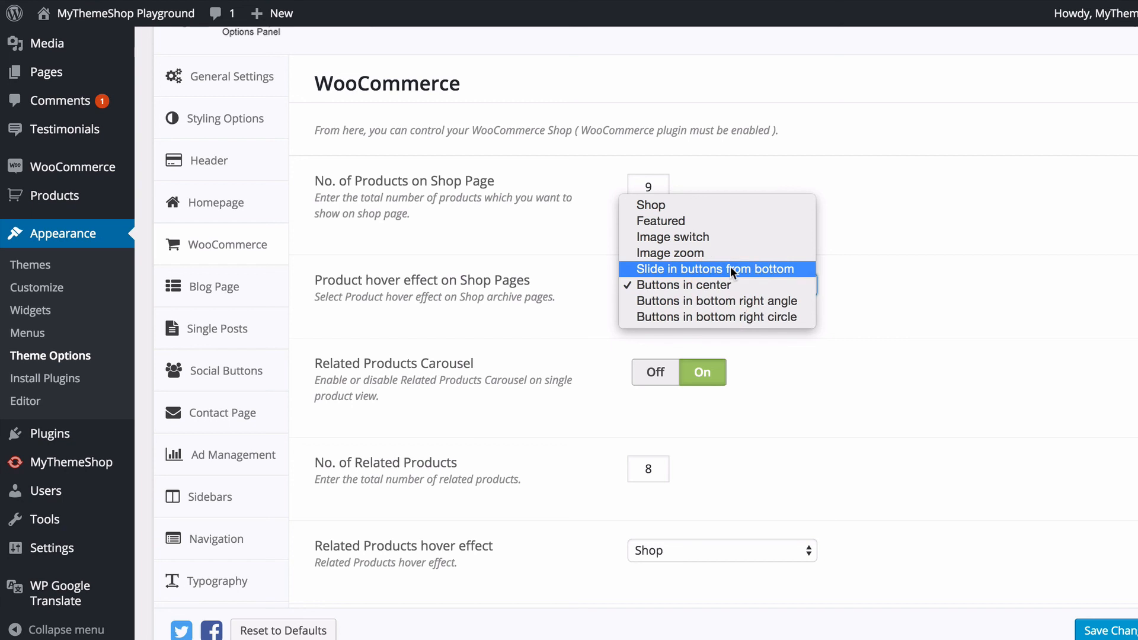
pyautogui.click(730, 268)
pyautogui.click(1090, 629)
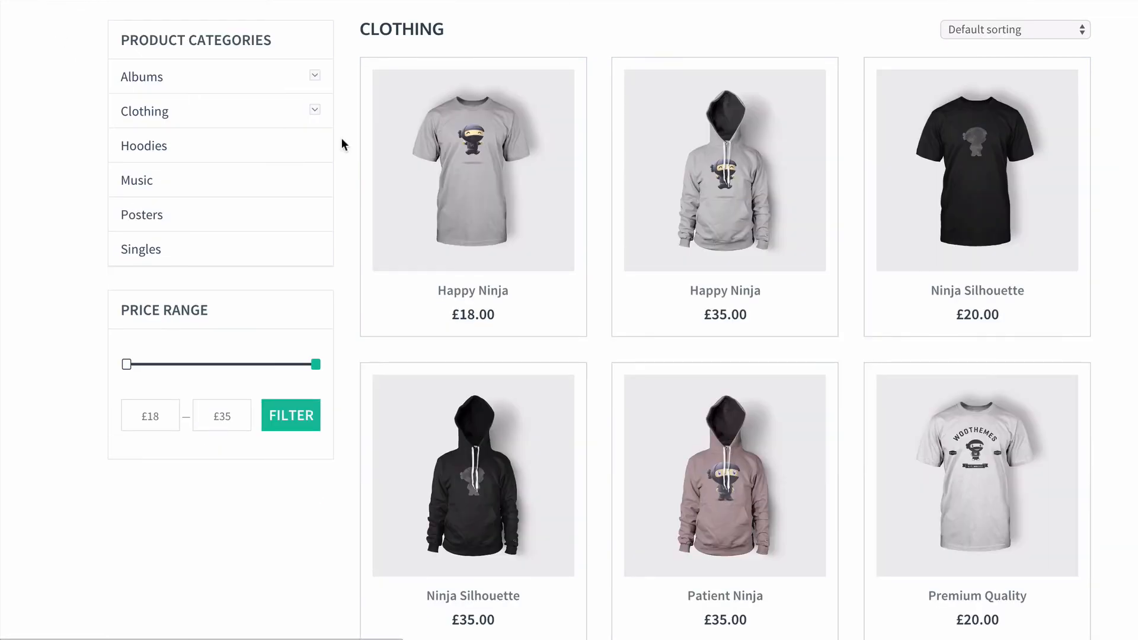
# - Check the hover effect on the first Happy Ninja product of the store's Clothing page
pyautogui.moveTo(474, 153)
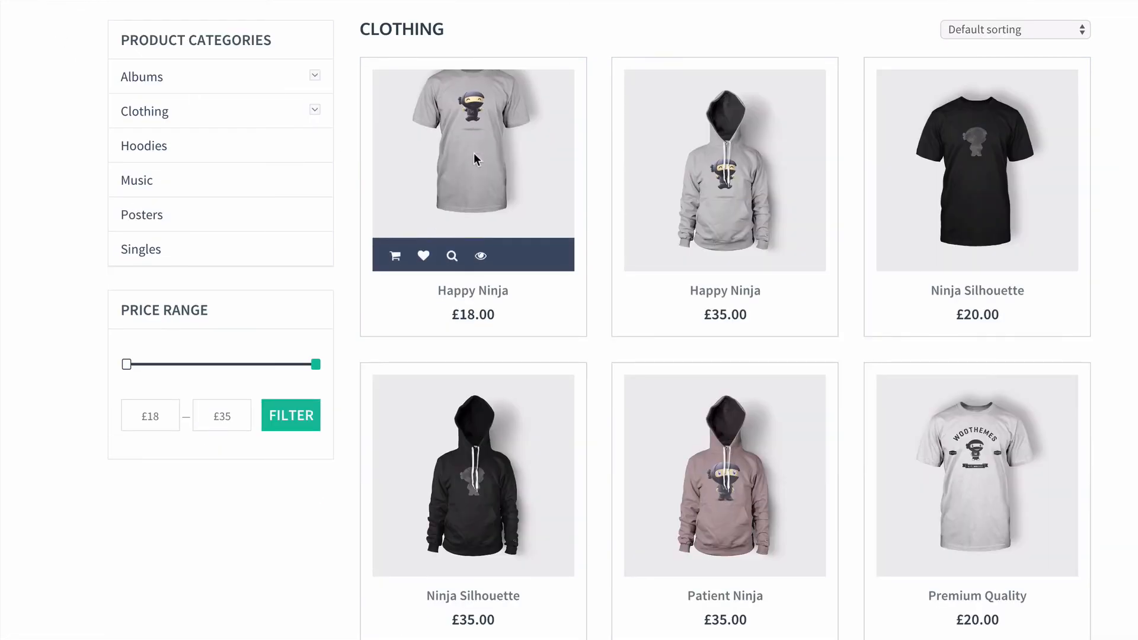
pyautogui.click(396, 261)
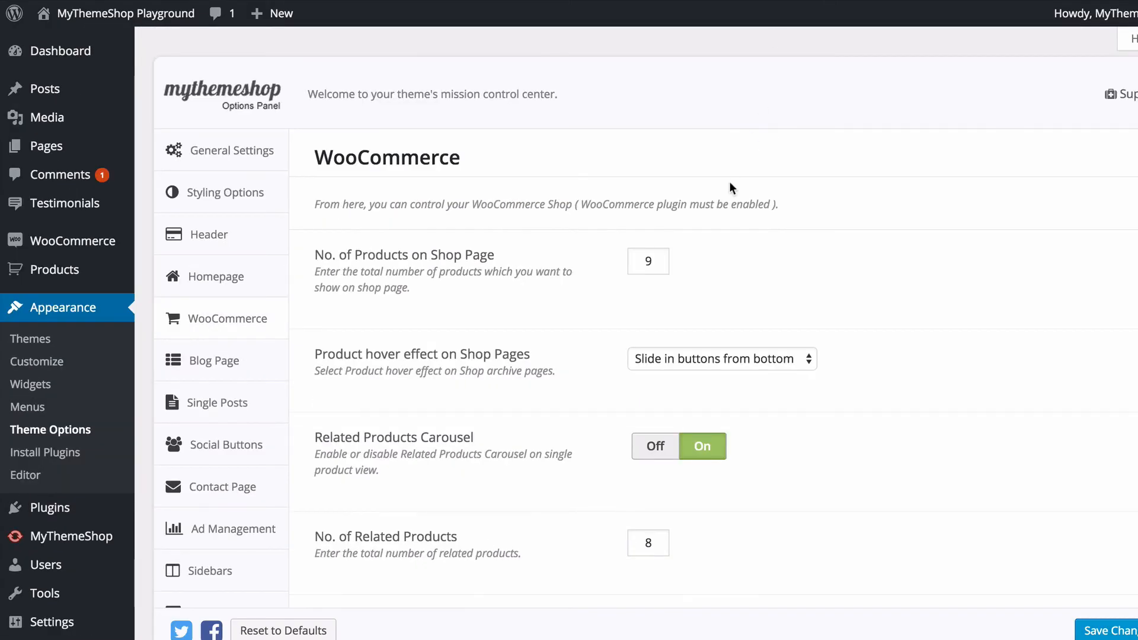
# - Examine the Related Products Carousel option in the theme options and the related products on a single product page
pyautogui.scroll(-3, 886, 255)
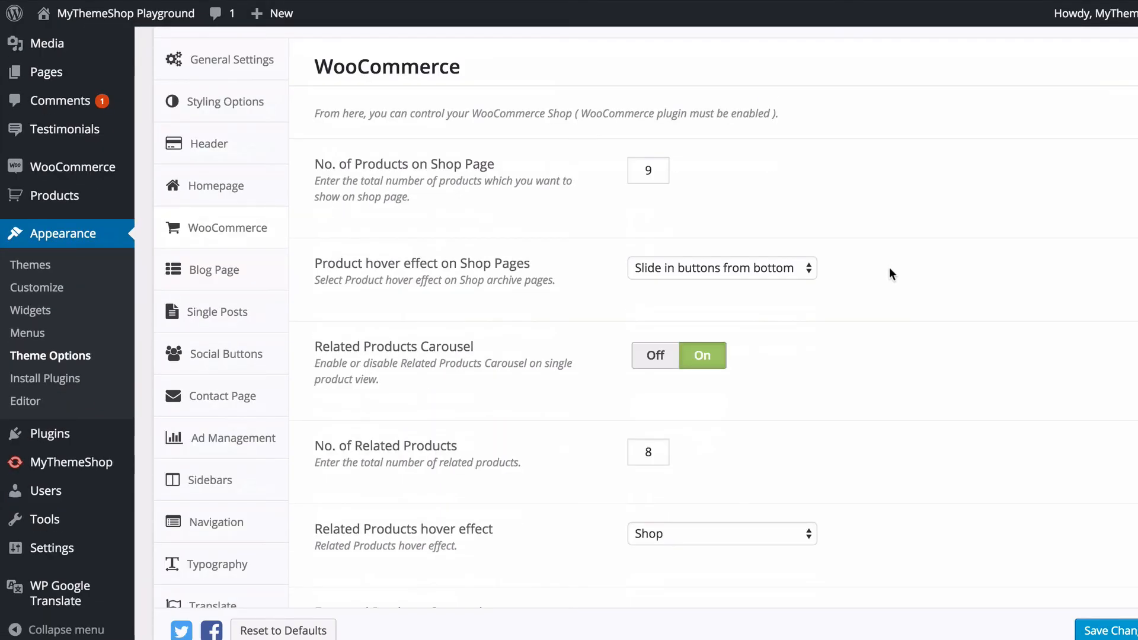
pyautogui.scroll(-1, 889, 274)
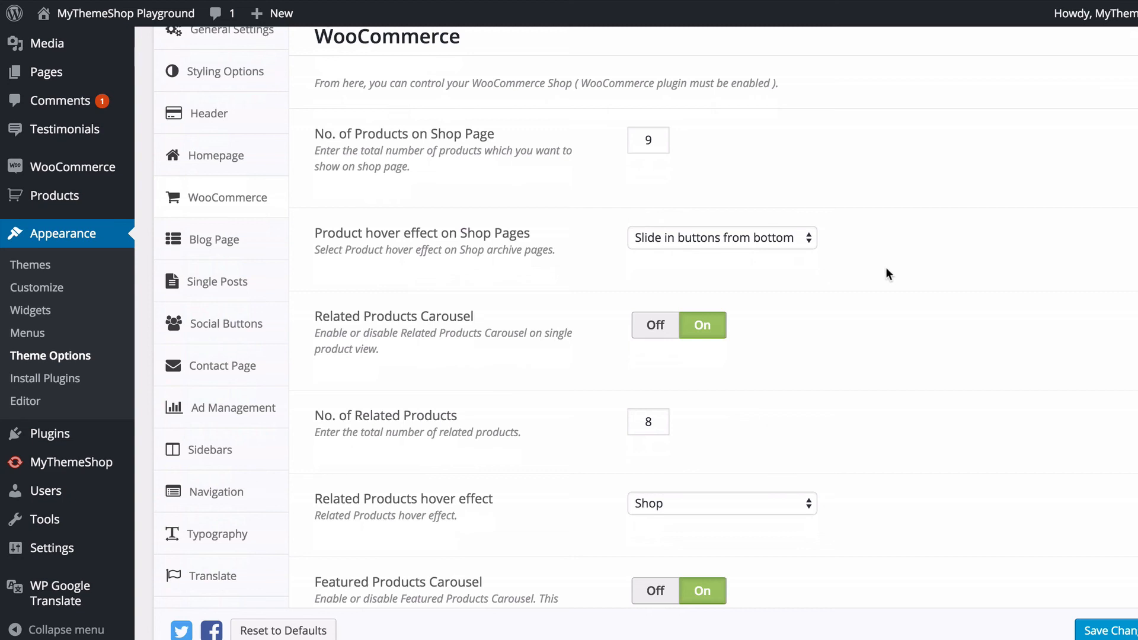
pyautogui.scroll(-1, 887, 274)
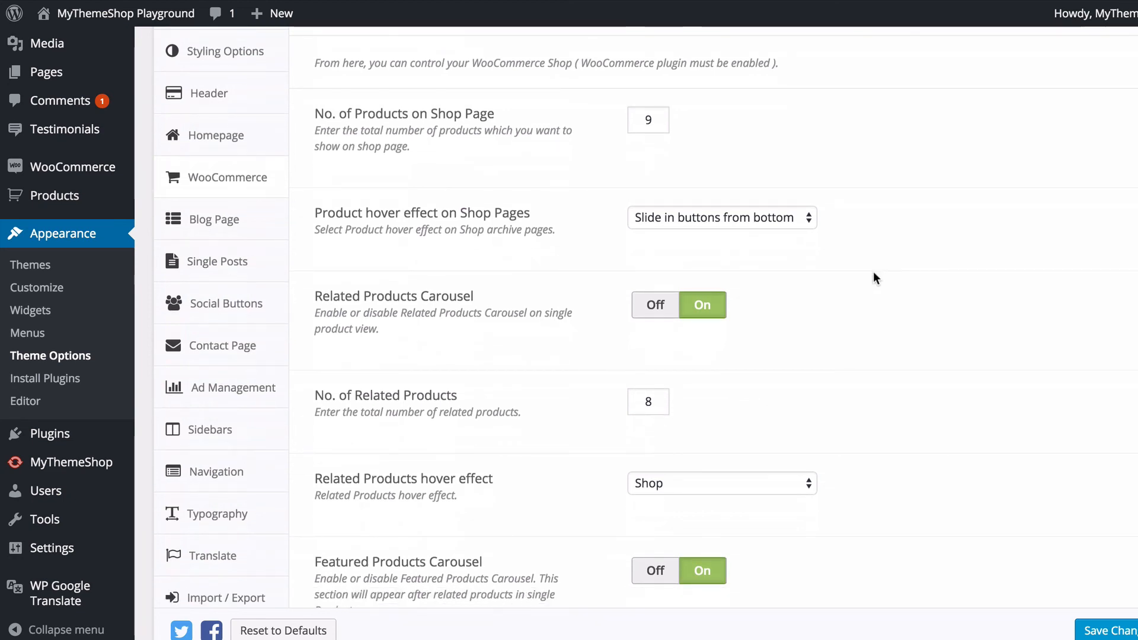
pyautogui.scroll(-5, 472, 246)
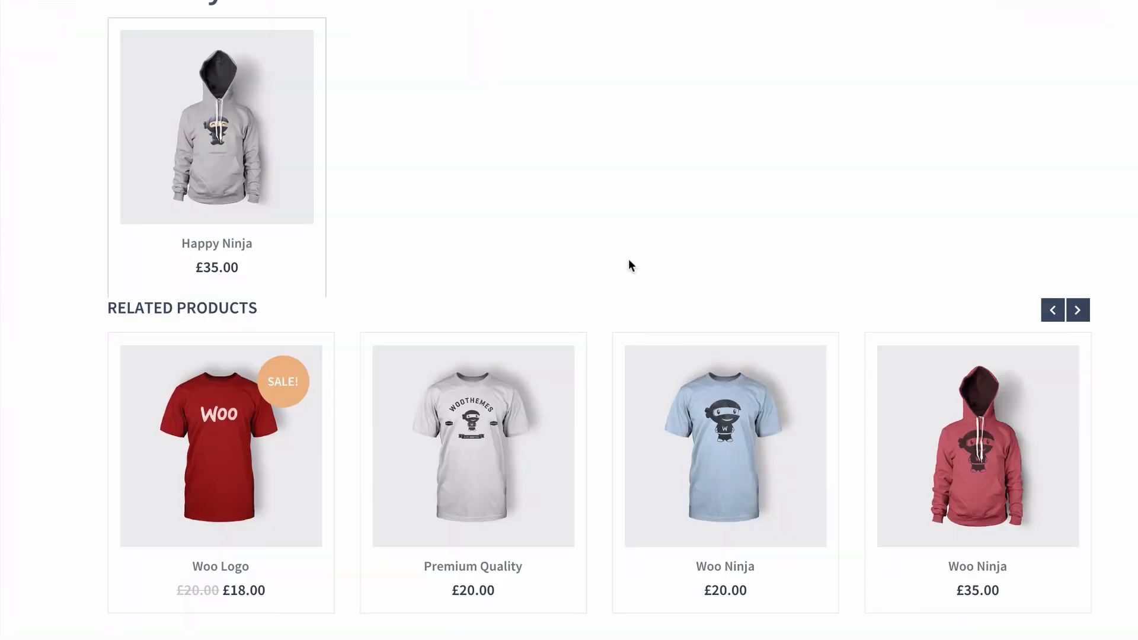
pyautogui.scroll(-3, 94, 274)
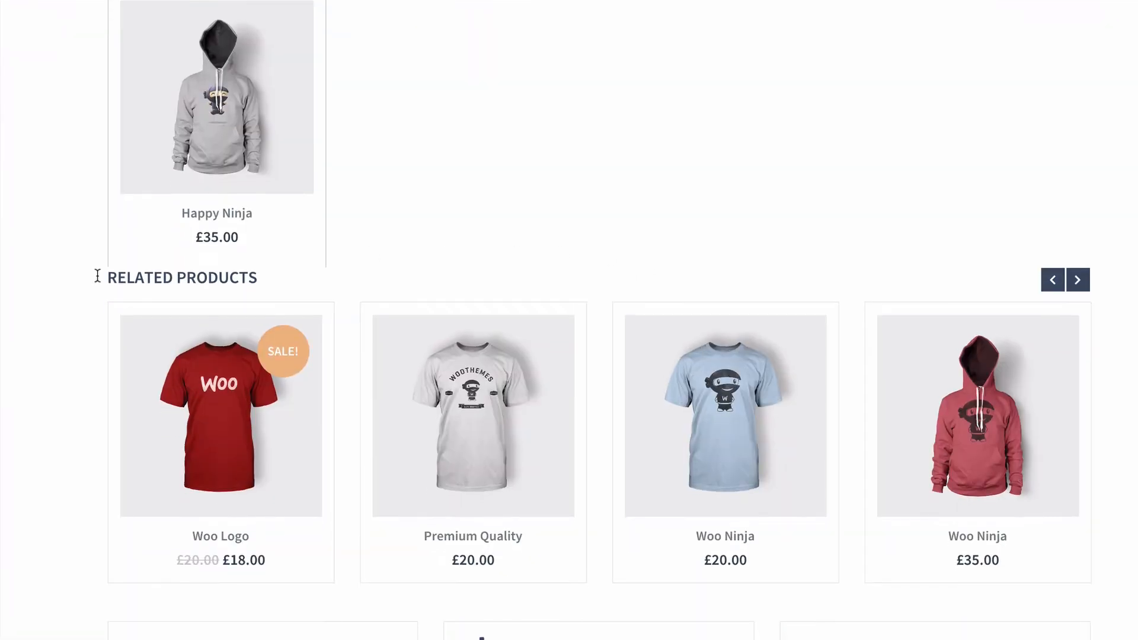
pyautogui.scroll(-3, 86, 285)
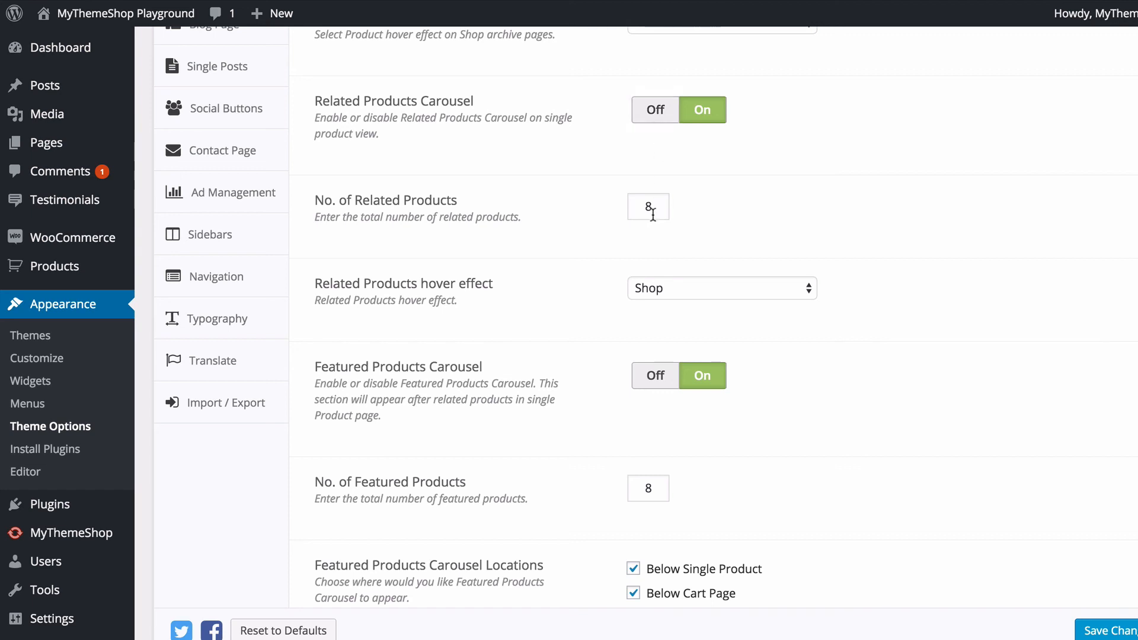
# - Examine the Related Products hover effect choices and the Featured Products Carousel settings
pyautogui.click(675, 297)
pyautogui.click(913, 259)
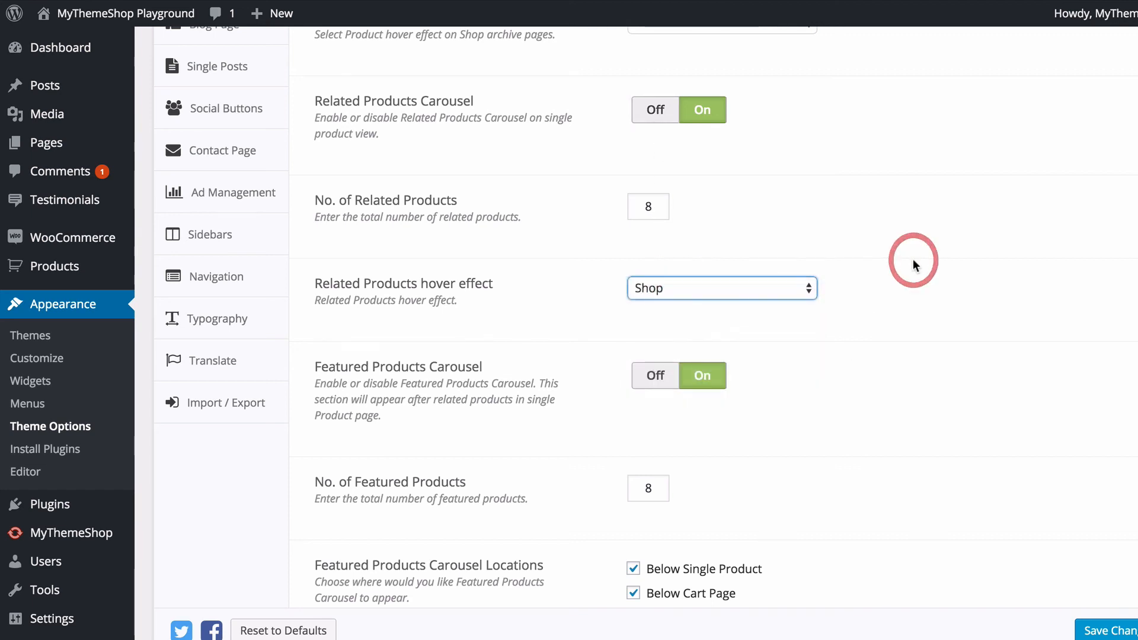
pyautogui.scroll(-3, 915, 290)
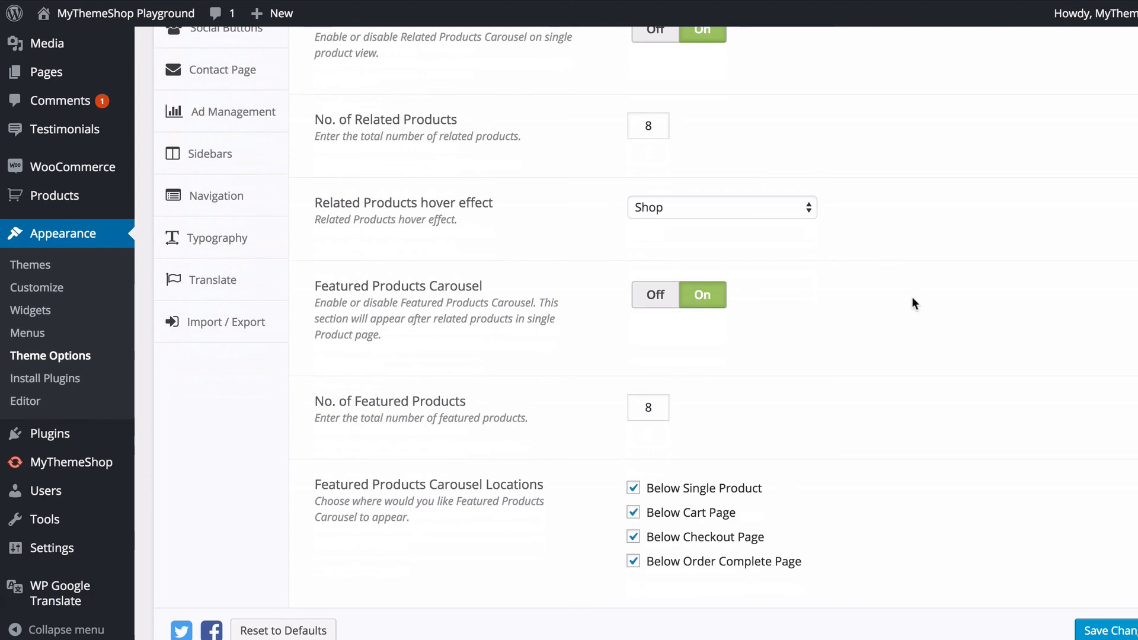
pyautogui.scroll(-1, 911, 300)
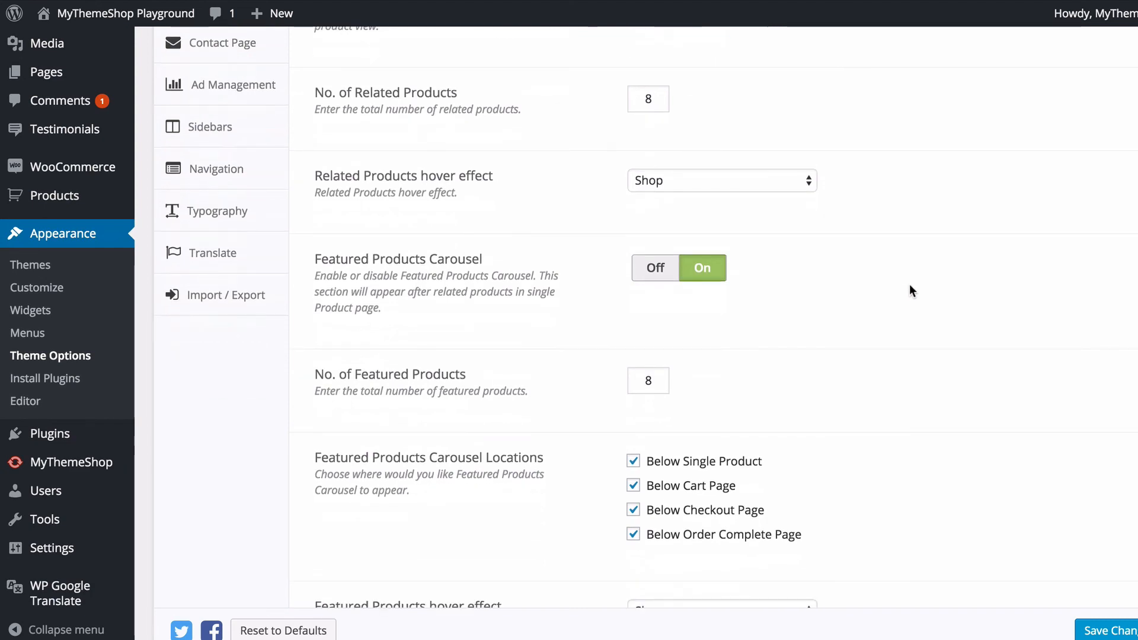
pyautogui.scroll(-1, 911, 290)
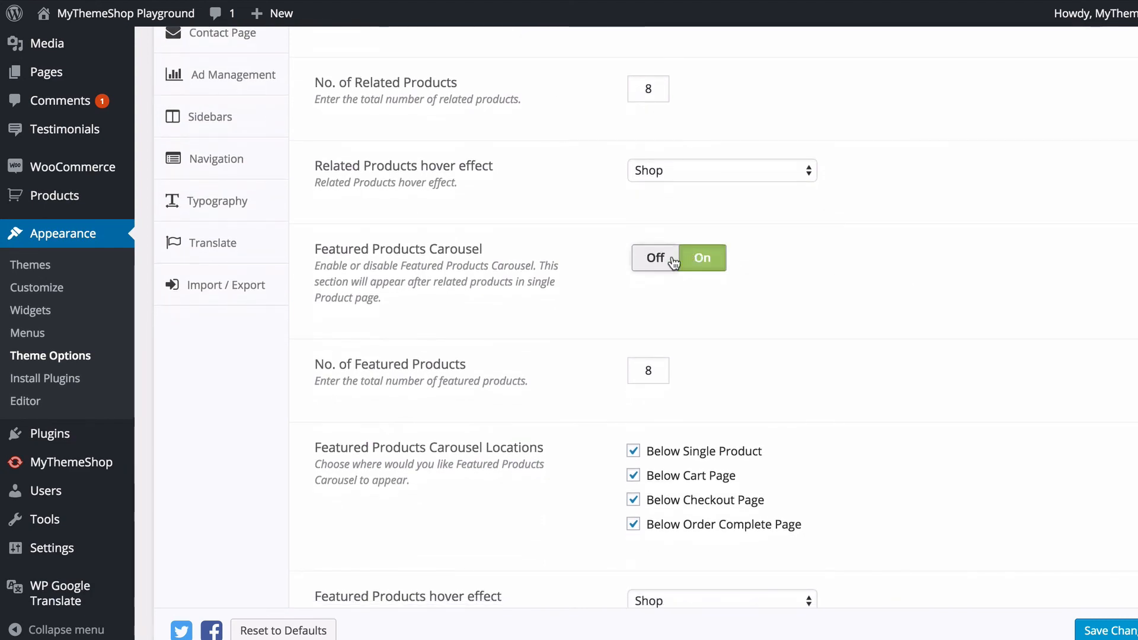
pyautogui.scroll(-8, 783, 268)
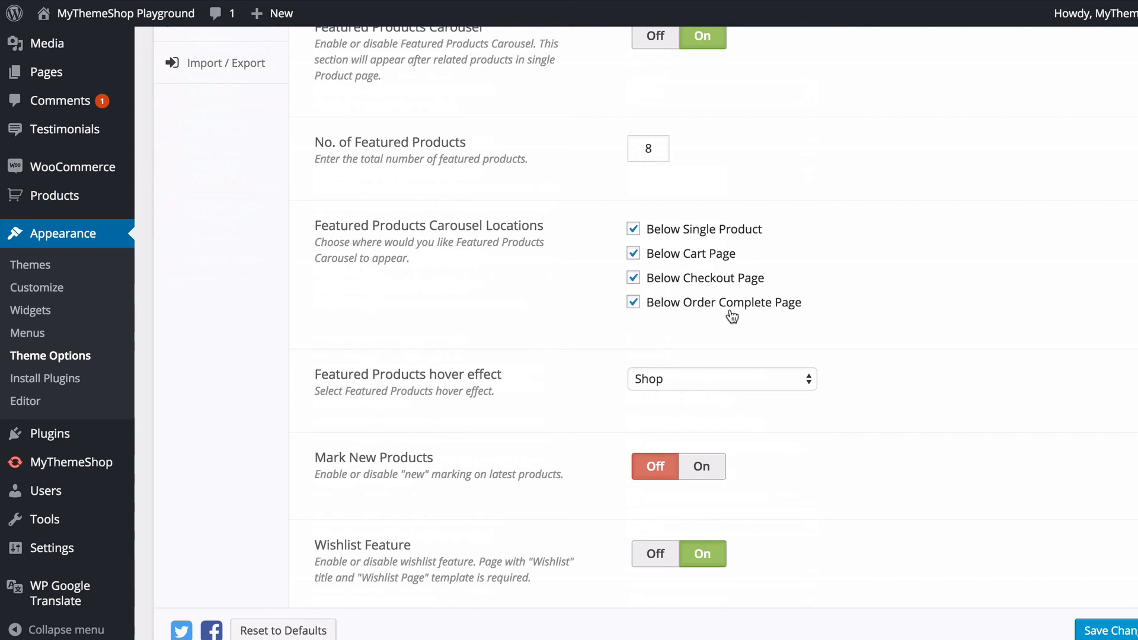
# - Remove Below Order Complete Page and Below Checkout Page from the Featured Products Carousel locations
pyautogui.click(659, 303)
pyautogui.click(656, 277)
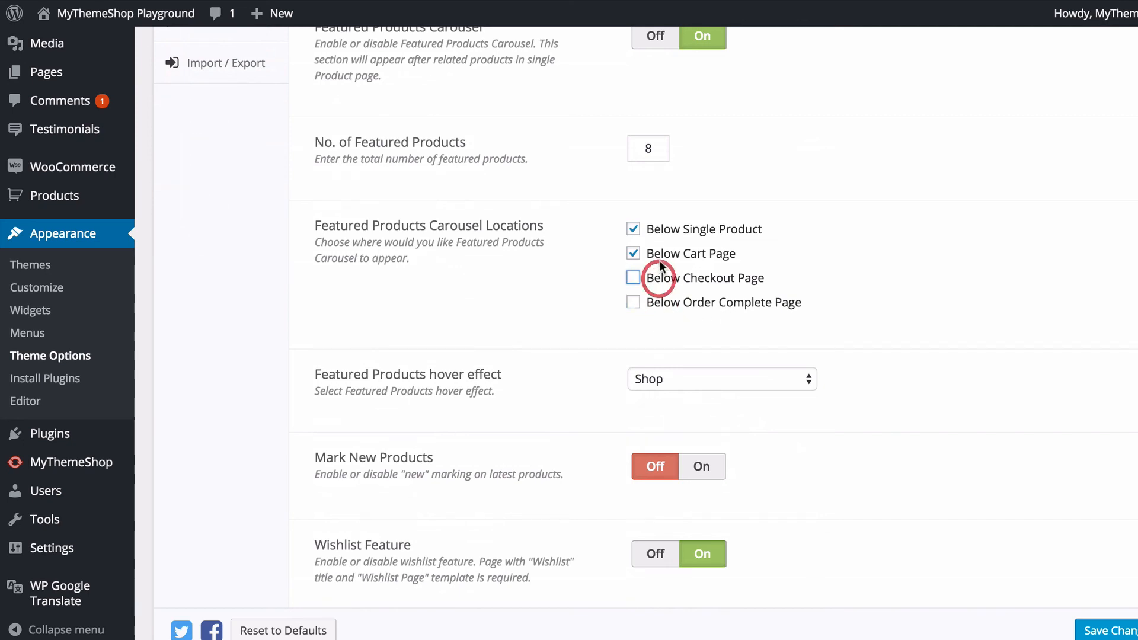
pyautogui.click(857, 265)
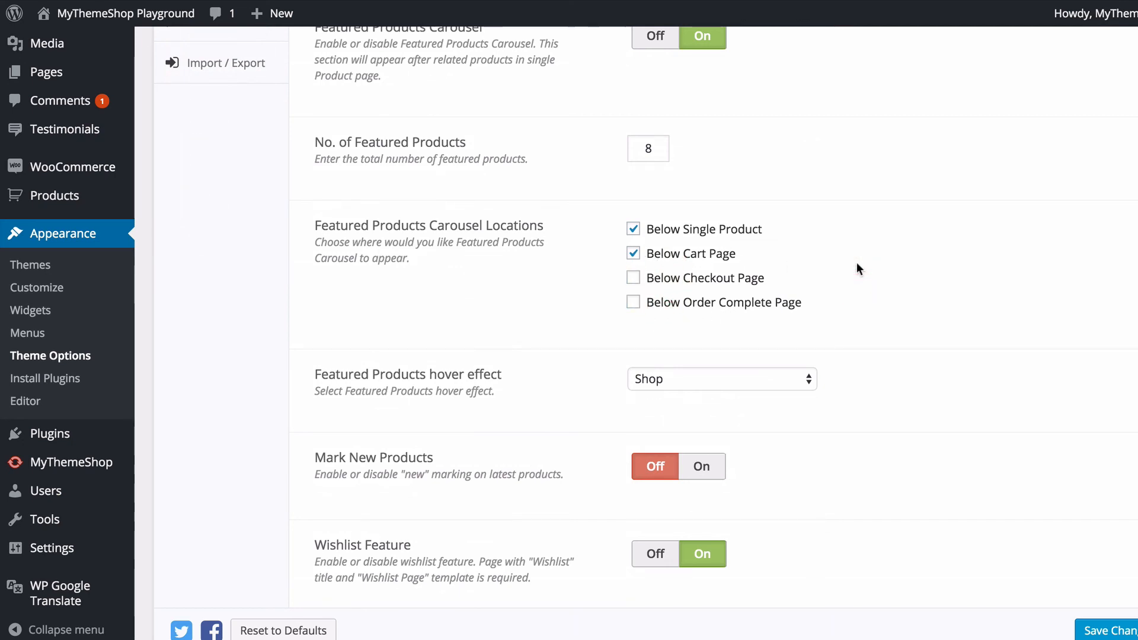
# - Keep Shop as the Featured Products hover effect and turn on Mark New Products
pyautogui.click(756, 379)
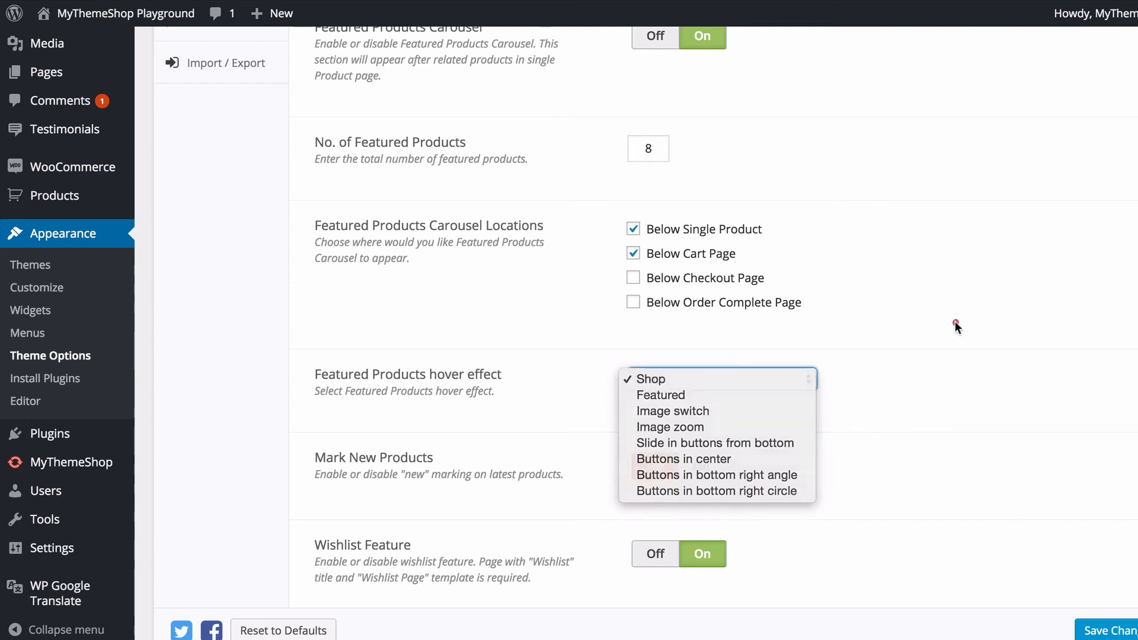
pyautogui.click(955, 327)
pyautogui.scroll(-2, 956, 332)
pyautogui.scroll(-3, 955, 332)
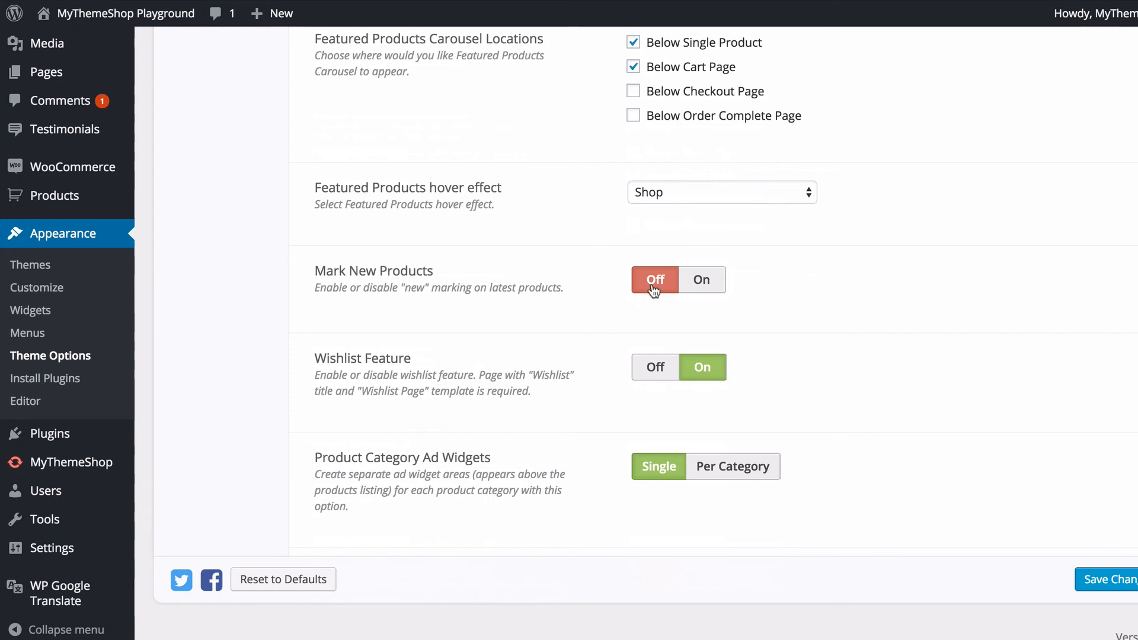
pyautogui.click(701, 281)
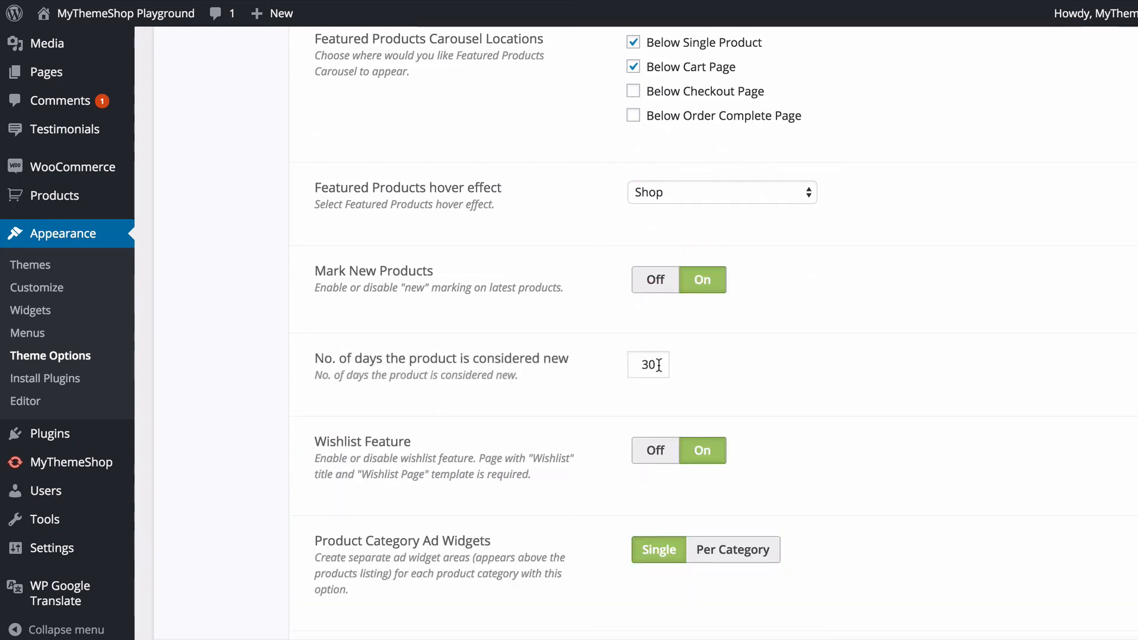
# - Examine the number of days a product is considered new and the Wishlist Feature requirements
pyautogui.moveTo(661, 365); pyautogui.dragTo(617, 365)
pyautogui.click(786, 371)
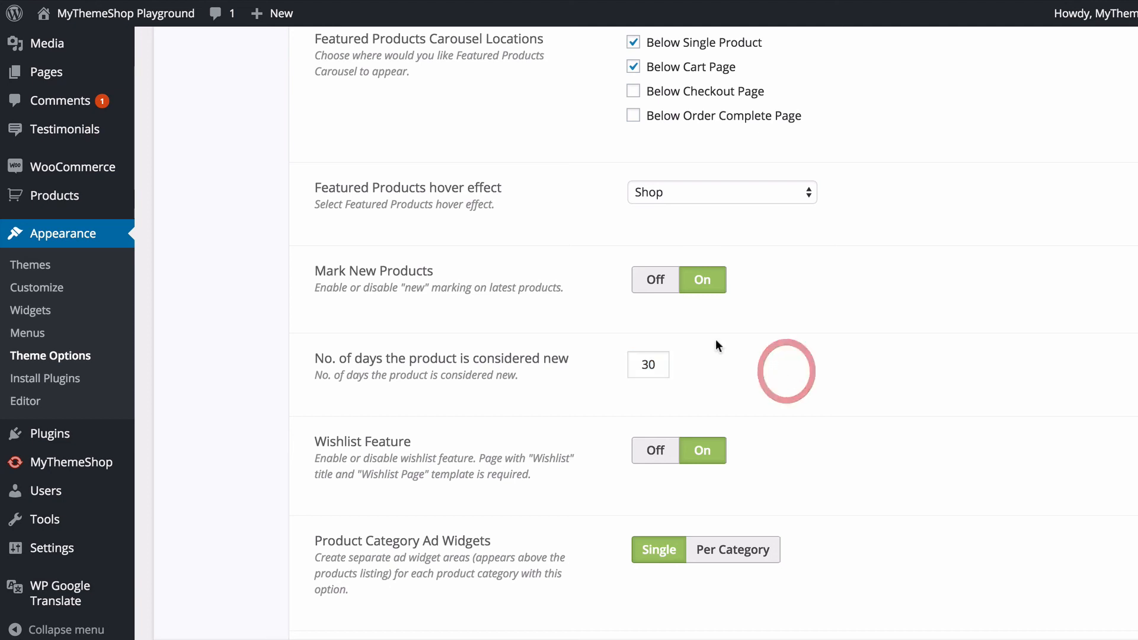
pyautogui.scroll(-2, 735, 353)
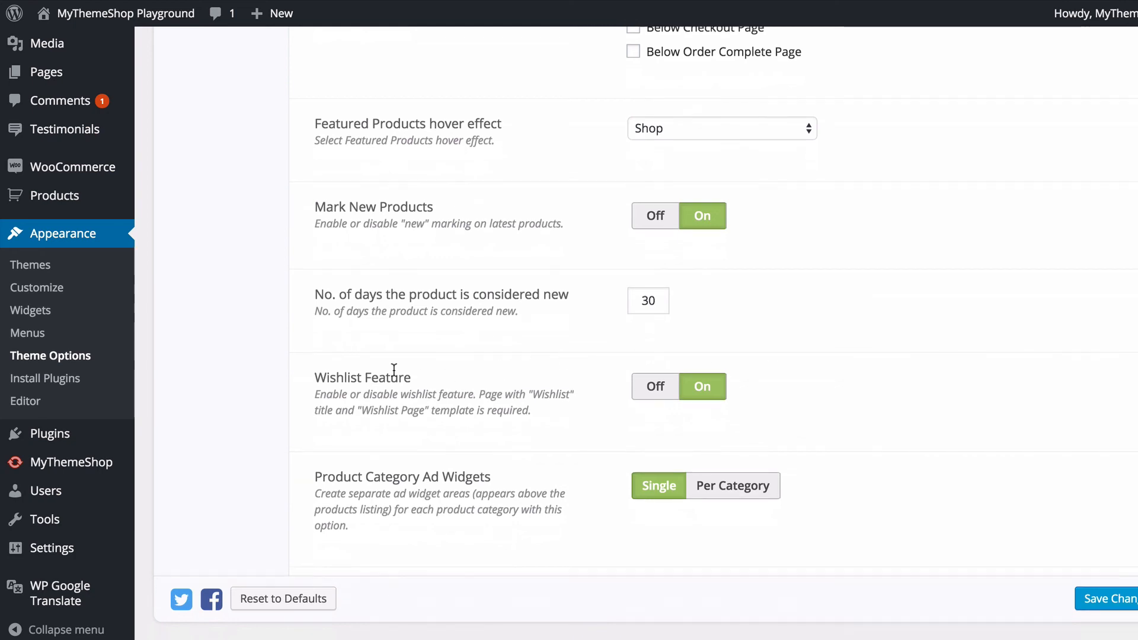
pyautogui.scroll(-1, 456, 371)
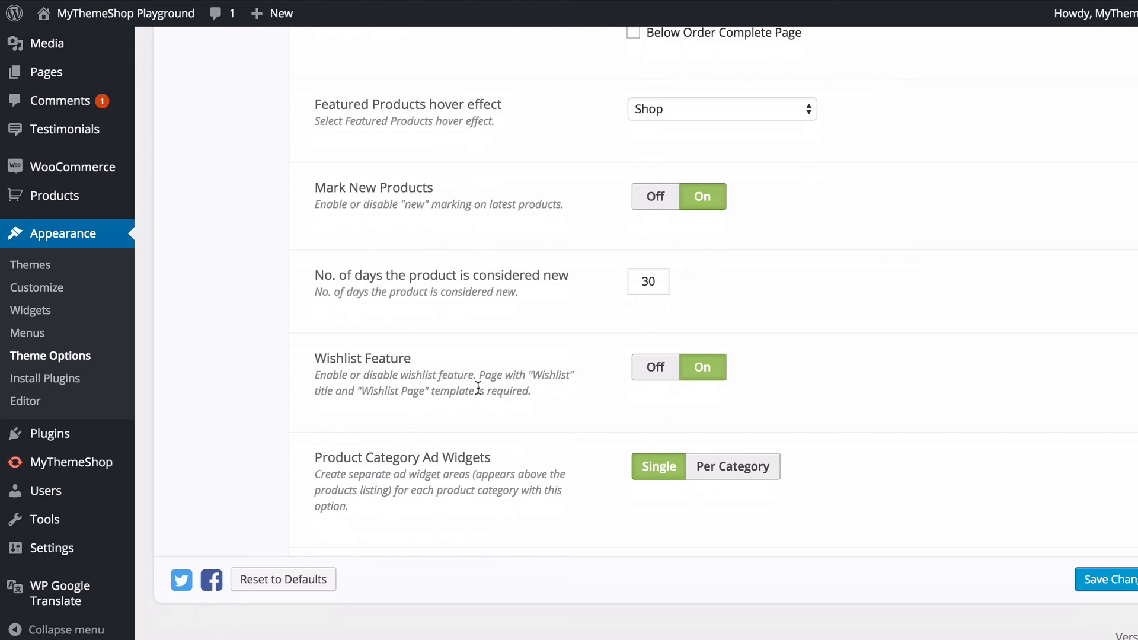
# - Create and publish a new page titled Wishlist that uses the Wishlist page template
pyautogui.moveTo(133, 77)
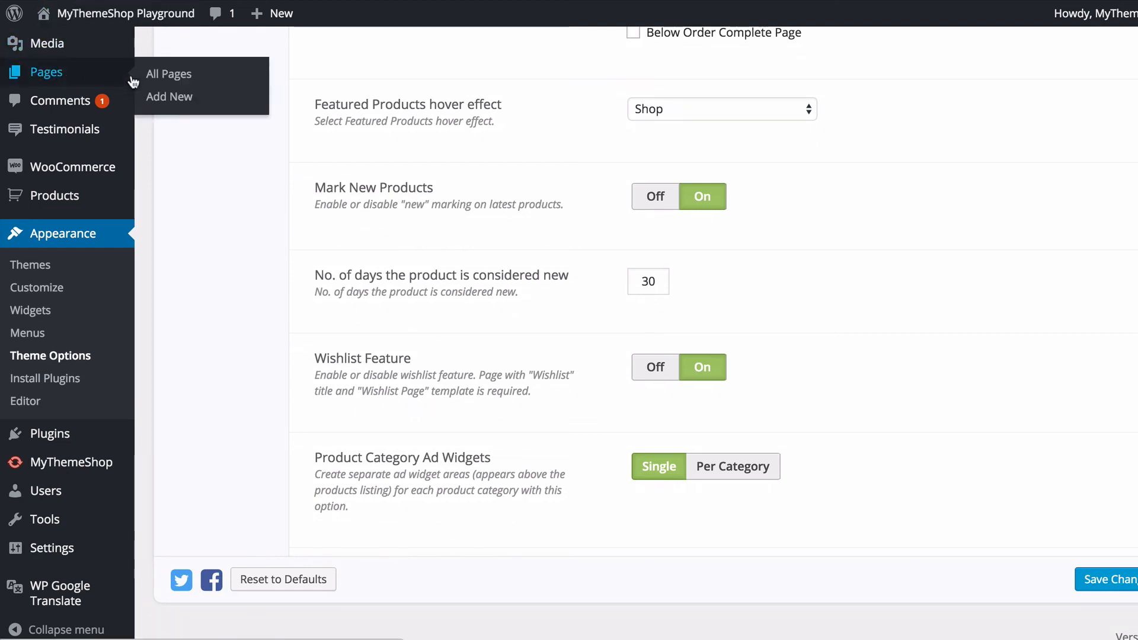
pyautogui.click(184, 99)
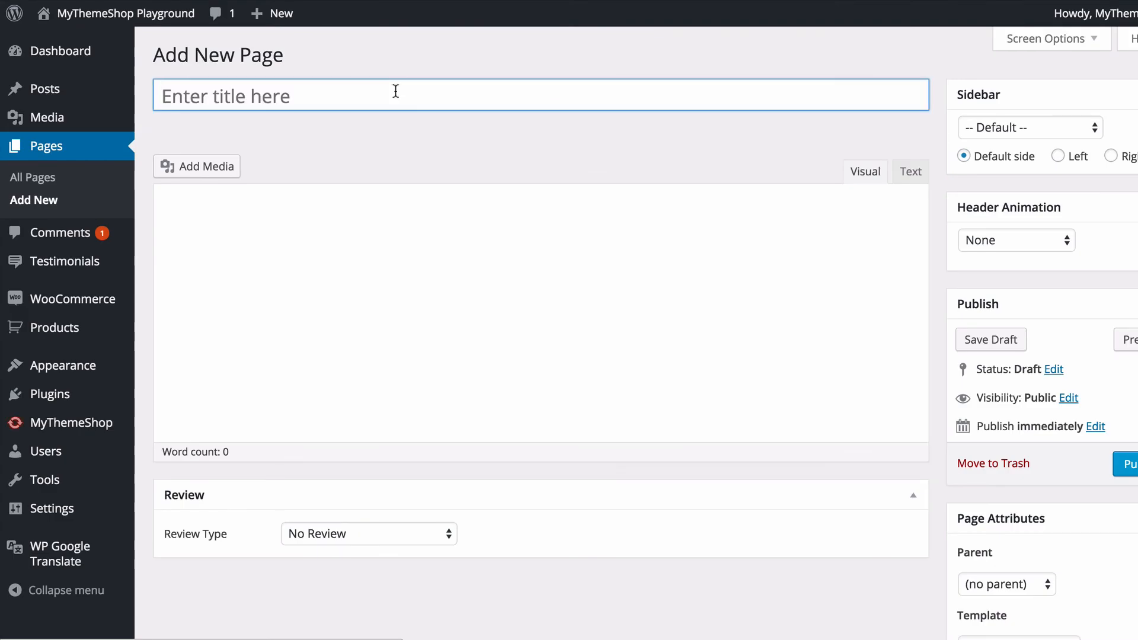
pyautogui.write('Wishlist')
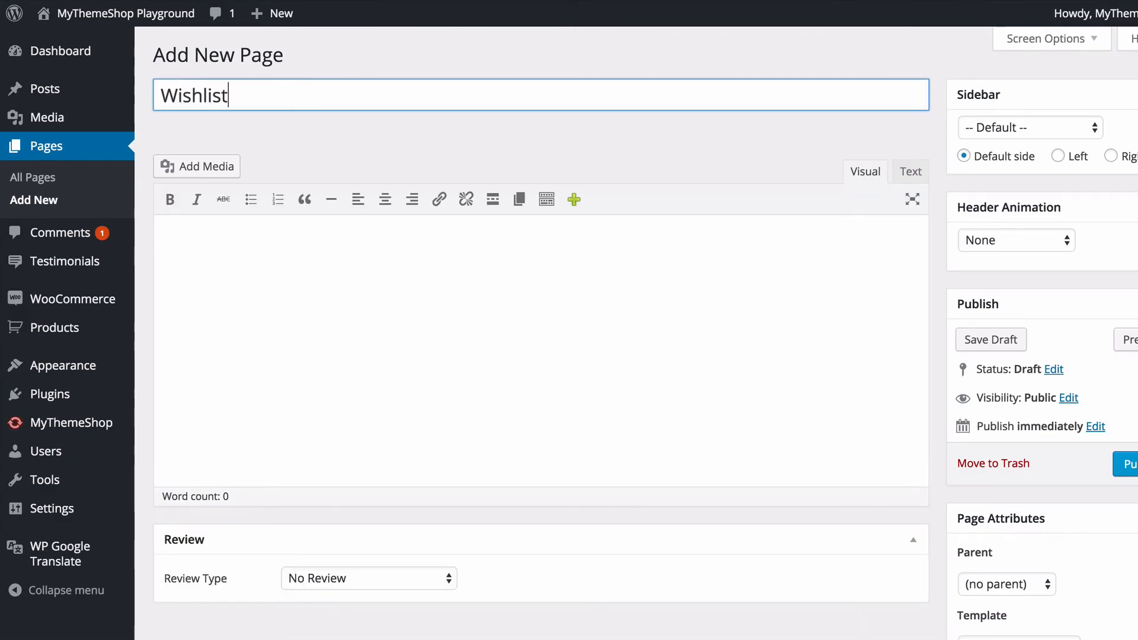
pyautogui.scroll(-5, 1013, 355)
pyautogui.click(1012, 309)
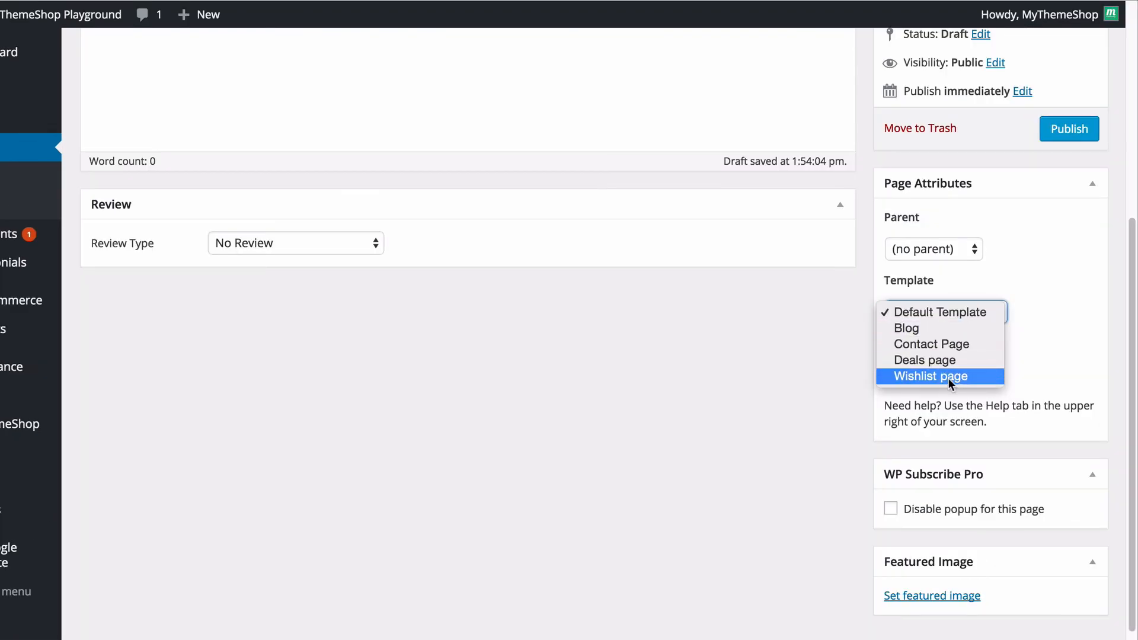
pyautogui.click(1020, 378)
pyautogui.click(1066, 128)
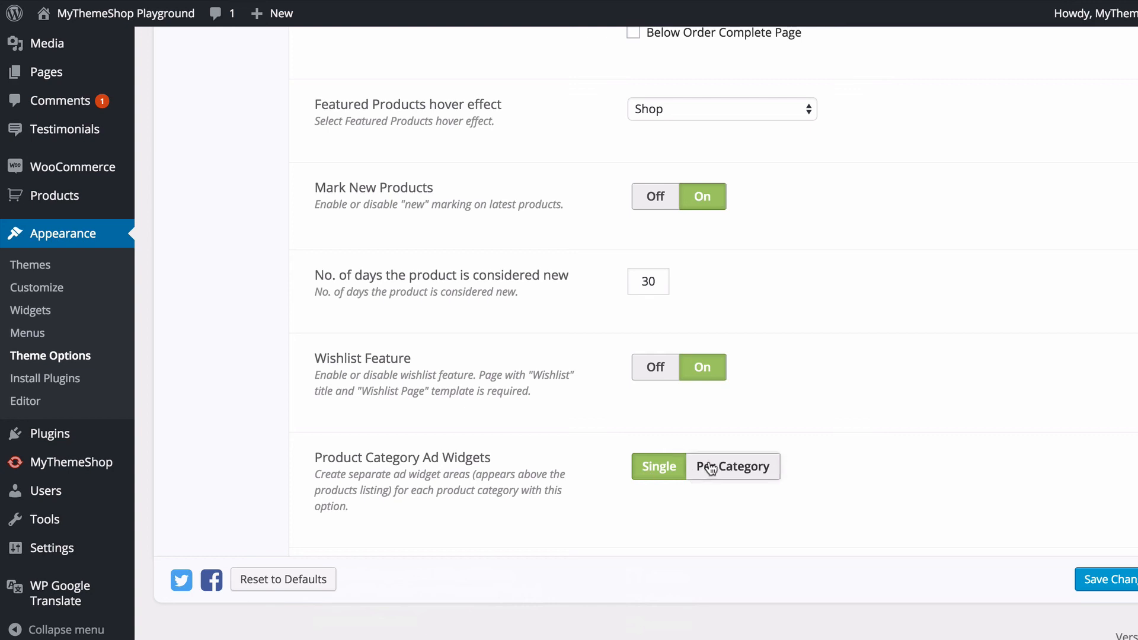
# - Switch Product Category Ad Widgets to Per Category in the WooCommerce theme options
pyautogui.click(774, 466)
pyautogui.scroll(-5, 794, 468)
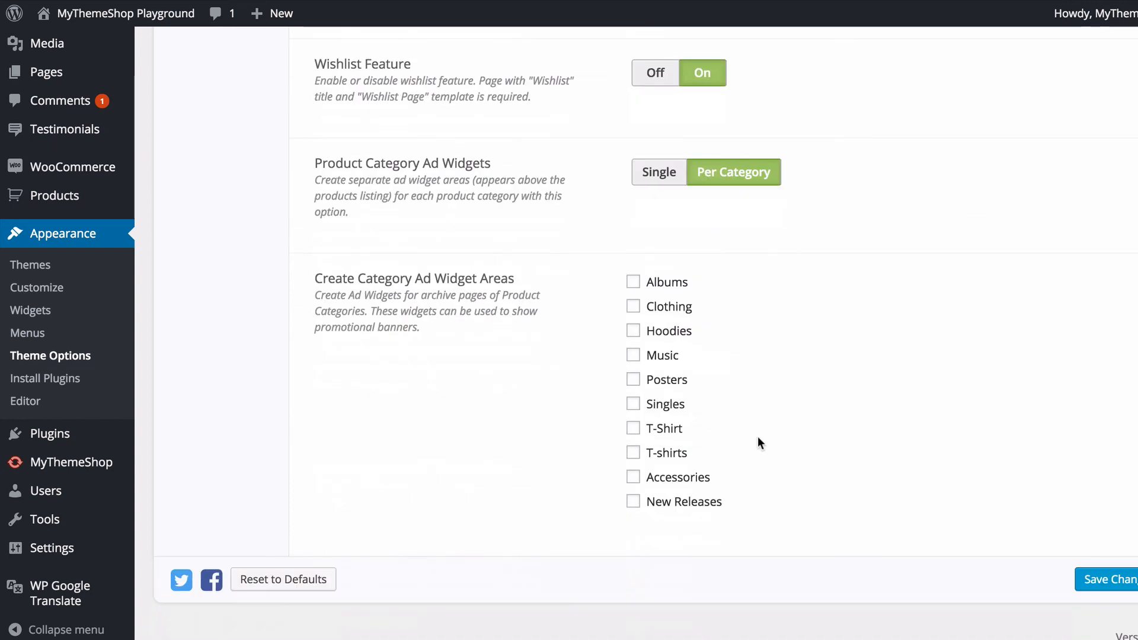
# - Try creating category ad widget areas for Albums, Clothing and Hoodies, and clear the selections again
pyautogui.click(664, 282)
pyautogui.click(665, 306)
pyautogui.doubleClick(667, 330)
pyautogui.click(661, 311)
pyautogui.click(661, 284)
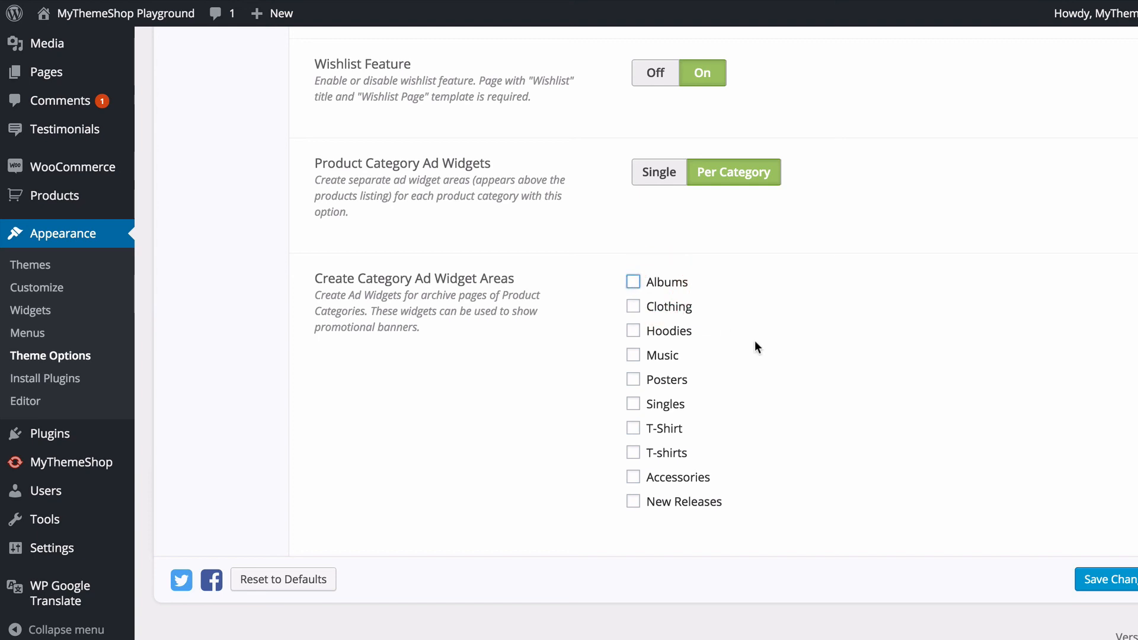
# - Save the WooCommerce theme options and open the Blog Page settings
pyautogui.click(725, 248)
pyautogui.click(1101, 576)
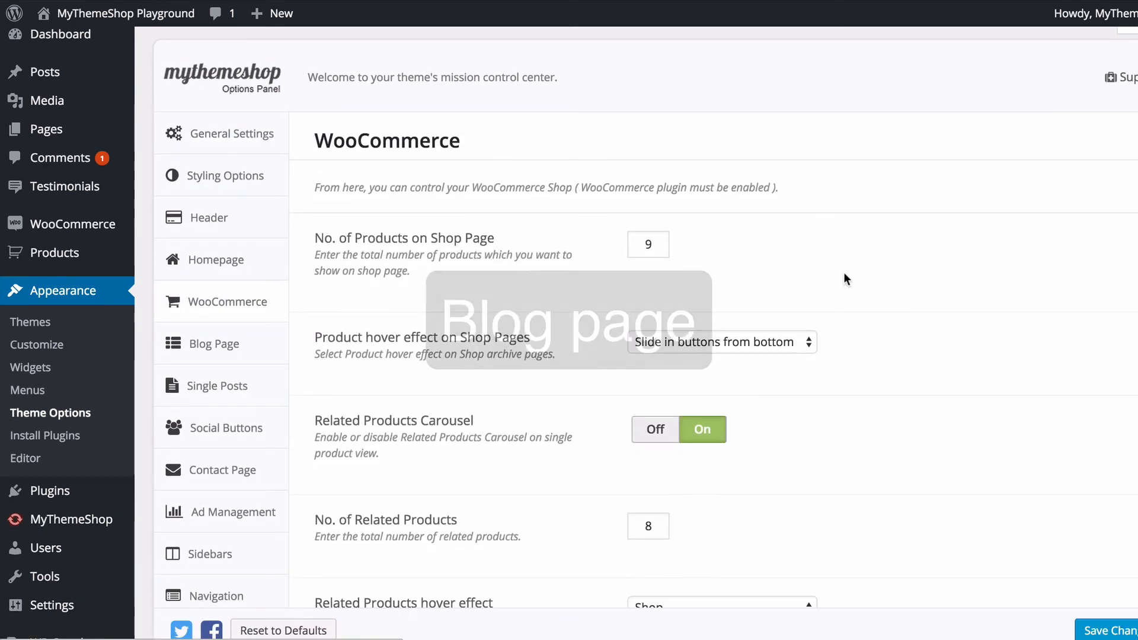
pyautogui.click(207, 351)
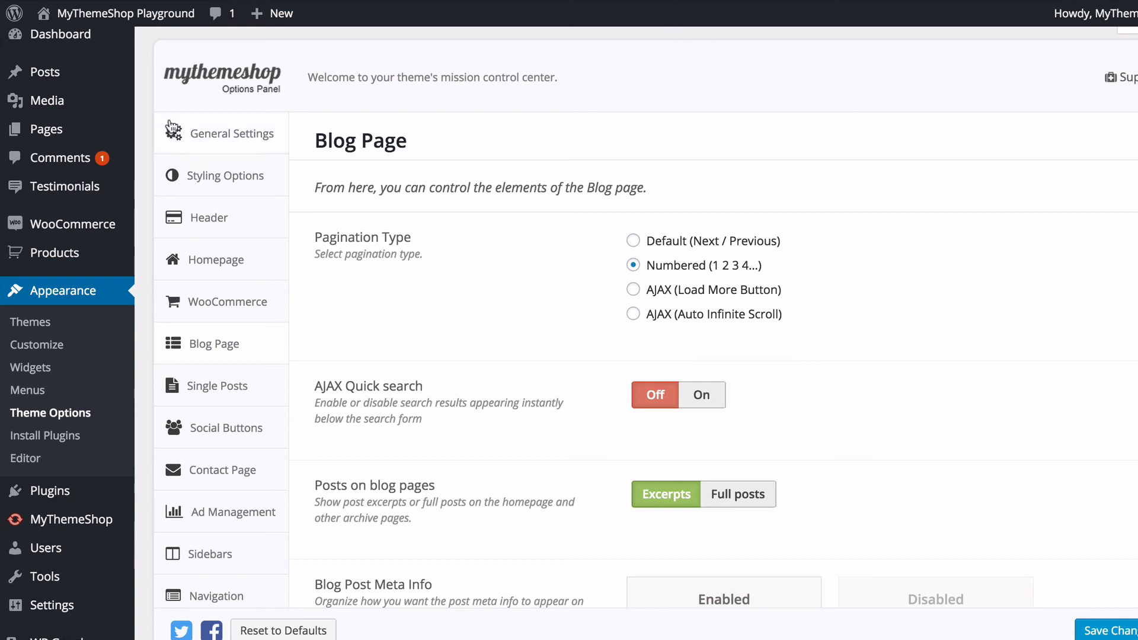
# - Create and publish a new page titled Blog with the Blog template, and look through the live blog page
pyautogui.moveTo(89, 131)
pyautogui.moveTo(185, 155); pyautogui.dragTo(767, 0)
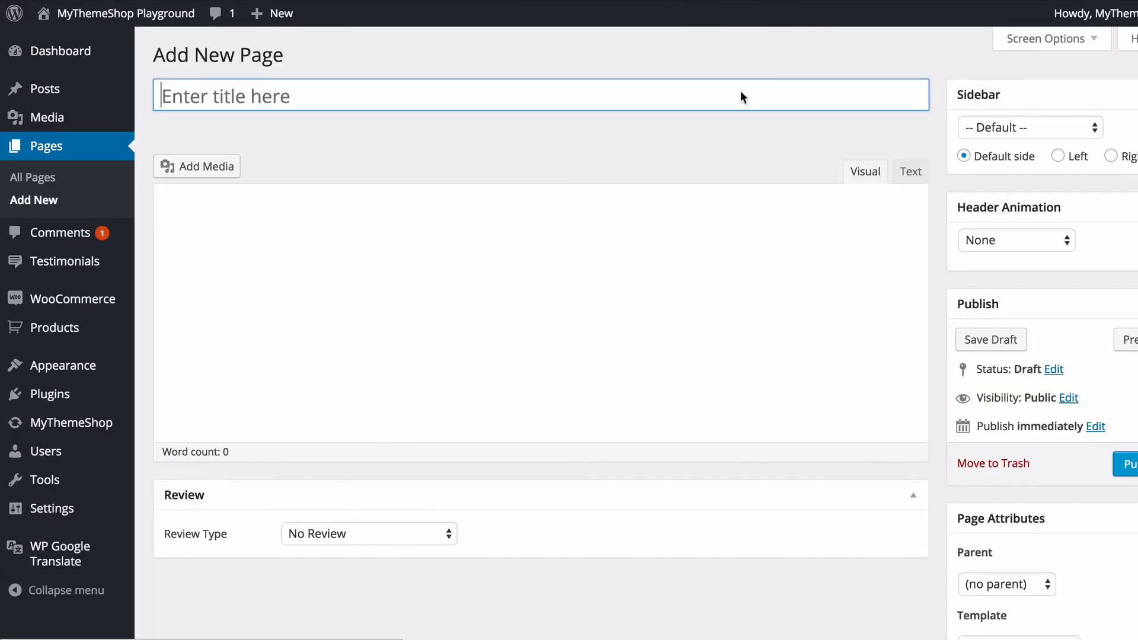
pyautogui.write('Blog')
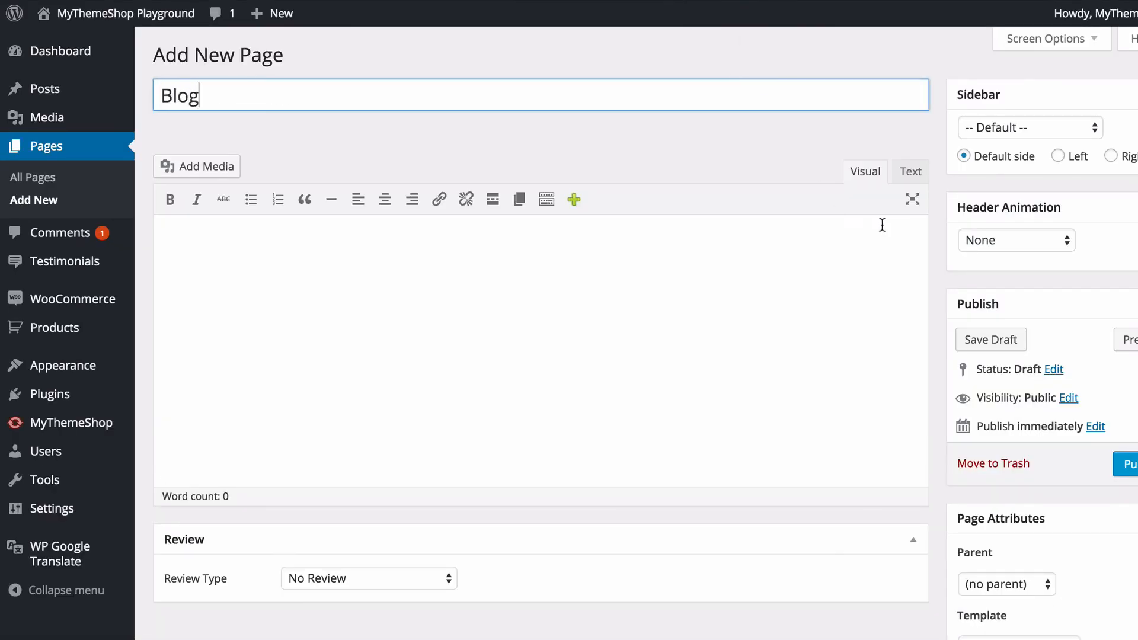
pyautogui.scroll(-5, 948, 237)
pyautogui.click(1013, 417)
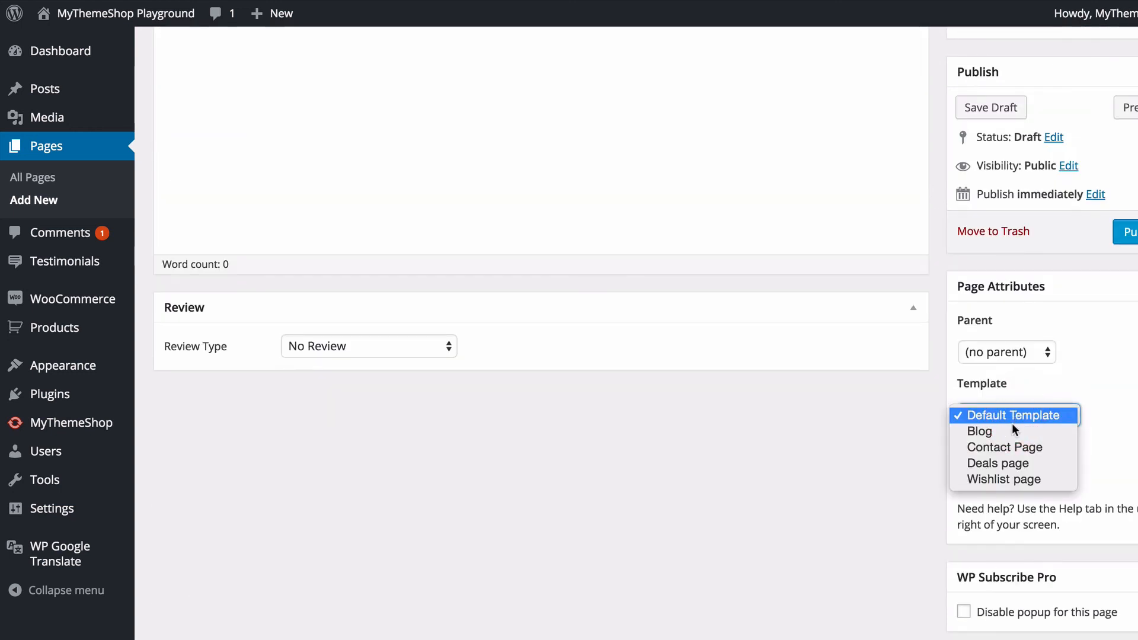
pyautogui.click(1012, 430)
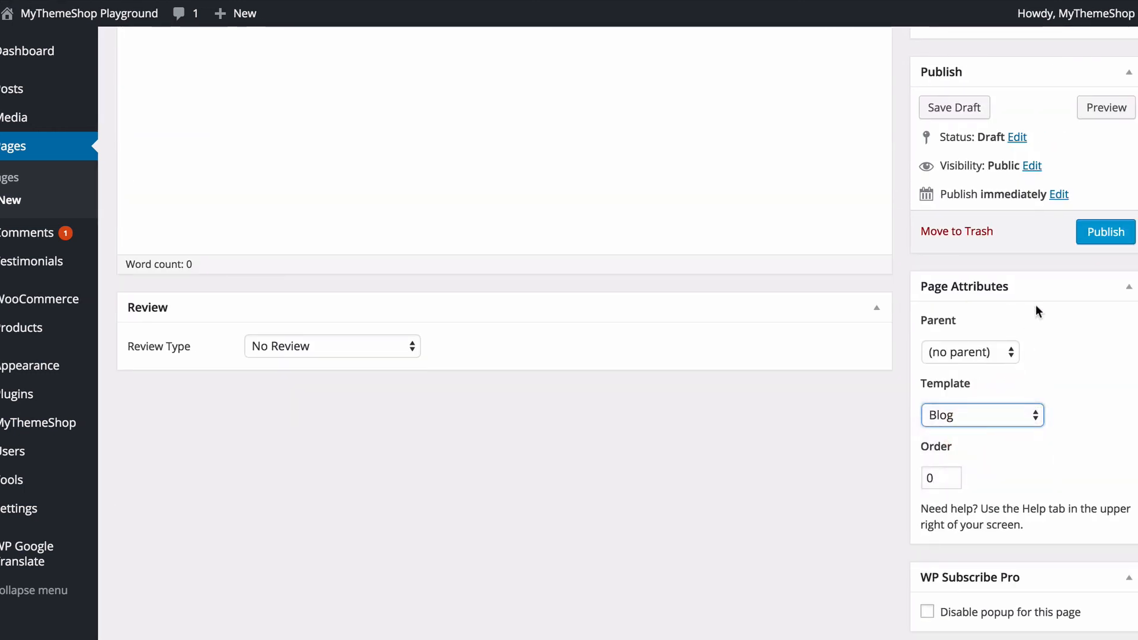
pyautogui.scroll(1, 1061, 285)
pyautogui.click(1101, 270)
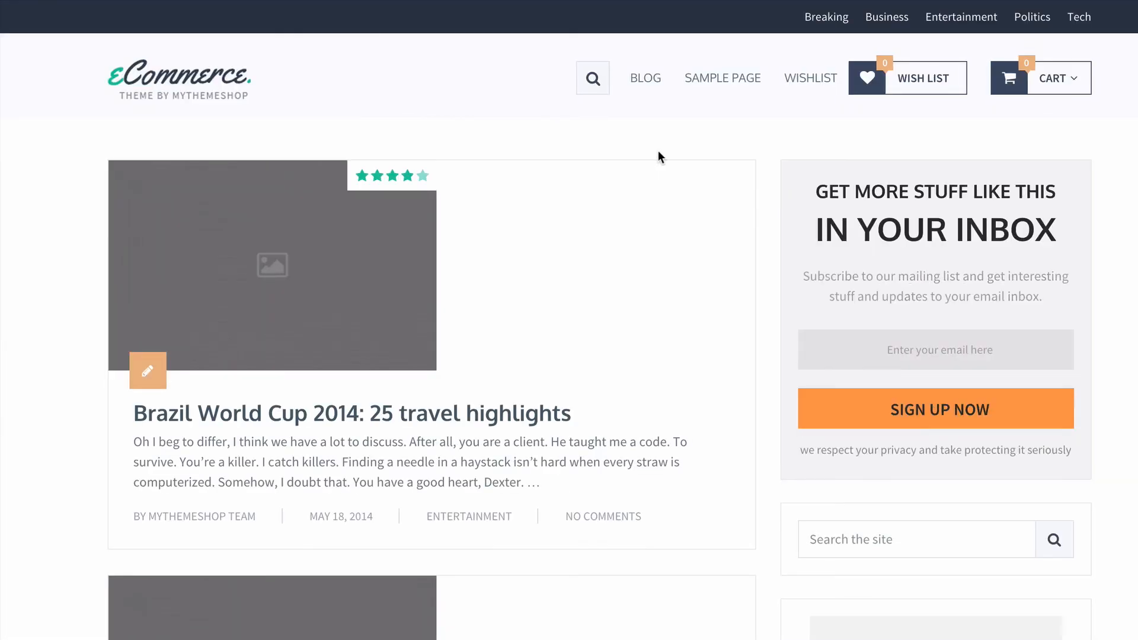
pyautogui.scroll(-20, 24, 237)
pyautogui.scroll(20, 22, 245)
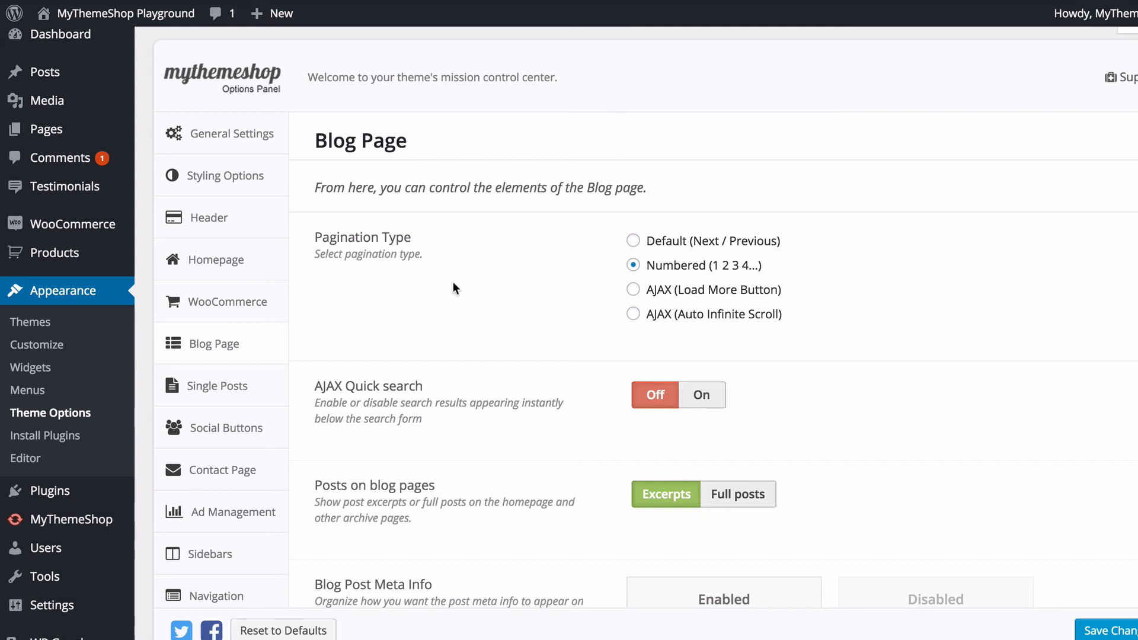
# - Try the Default, AJAX (Load More Button) and AJAX (Auto Infinite Scroll) pagination types, and go back to Numbered (1 2 3 4...)
pyautogui.scroll(-2, 452, 282)
pyautogui.click(688, 178)
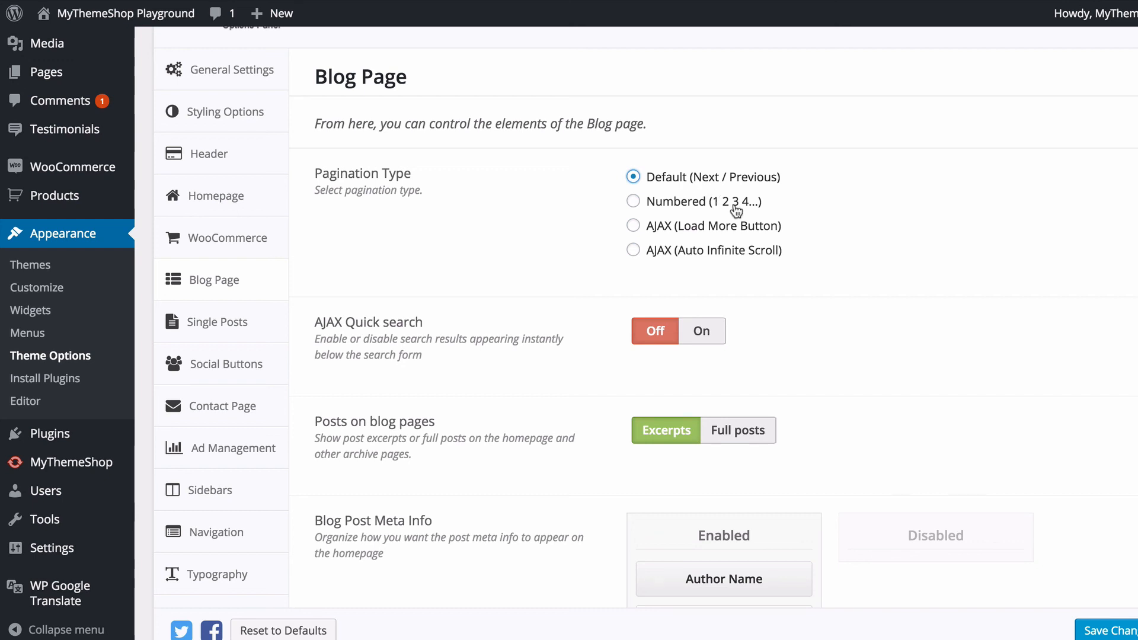
pyautogui.click(712, 236)
pyautogui.click(715, 251)
pyautogui.click(664, 209)
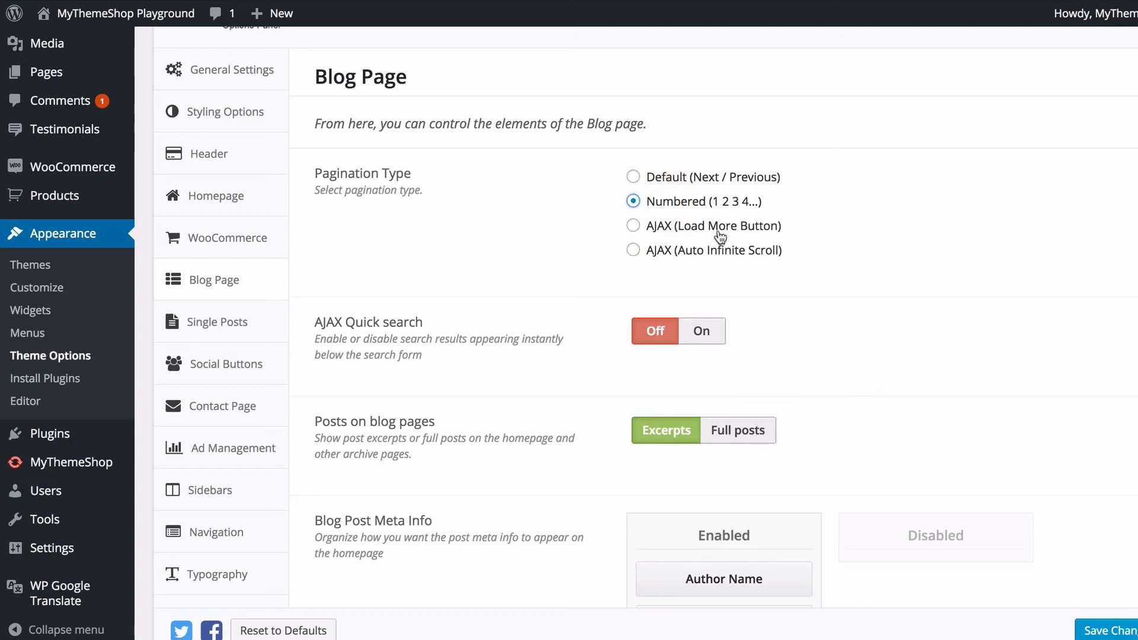
# - Turn on AJAX Quick search for the blog page and save the theme options
pyautogui.scroll(-3, 916, 246)
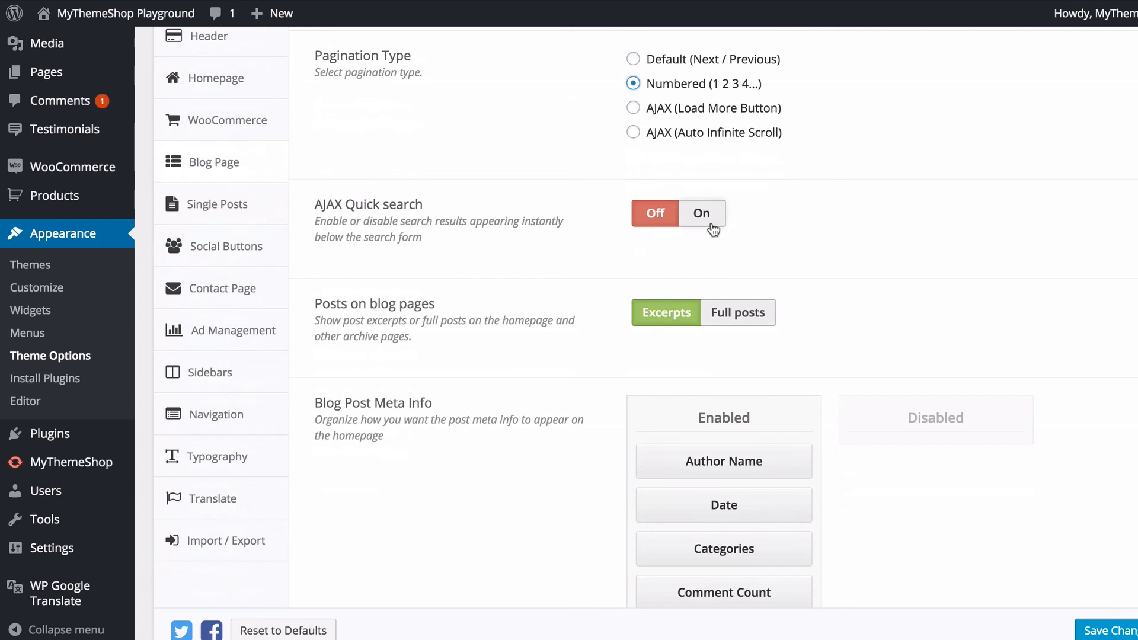
pyautogui.click(713, 228)
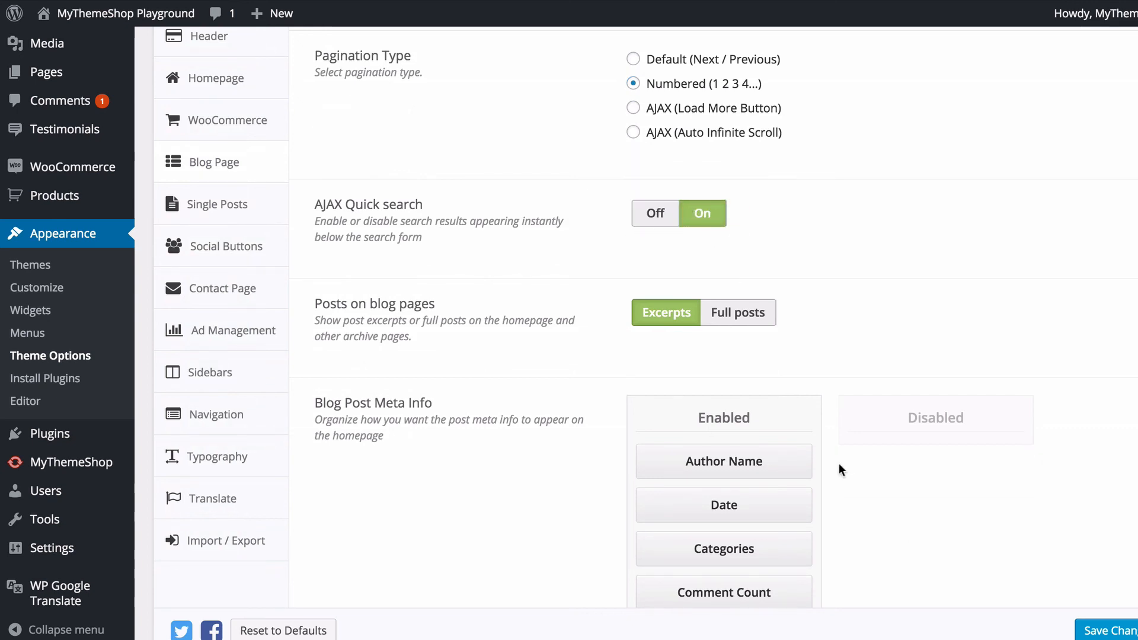
pyautogui.click(1097, 626)
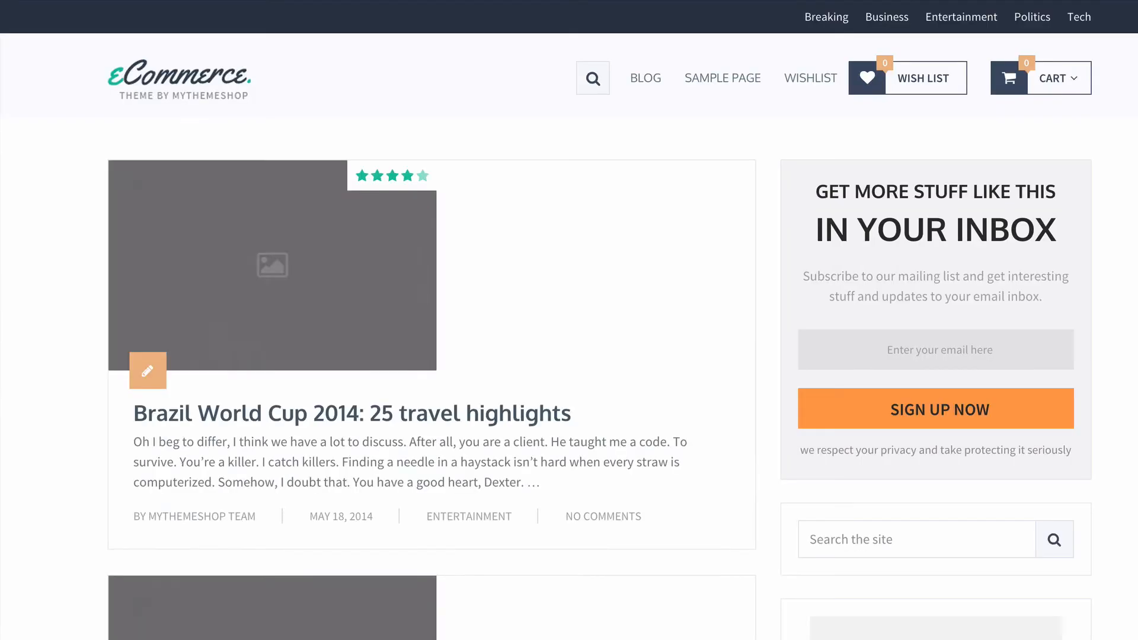
# - Test the quick search on the live blog page by searching the site for "brazil"
pyautogui.scroll(-3, 956, 317)
pyautogui.scroll(-2, 1126, 317)
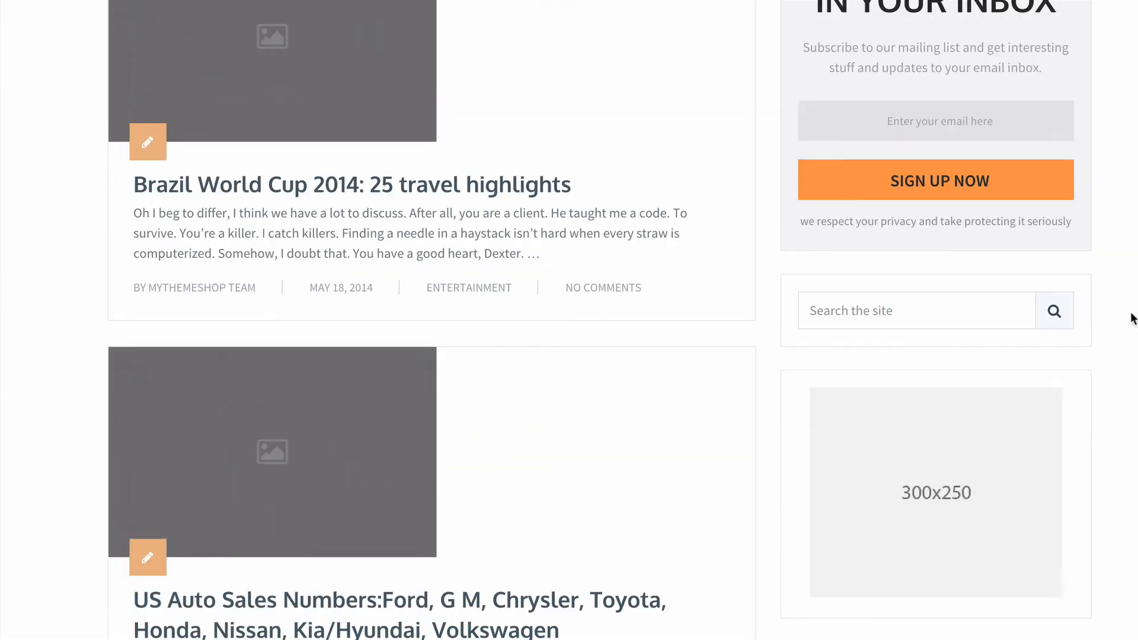
pyautogui.click(945, 308)
pyautogui.write('b')
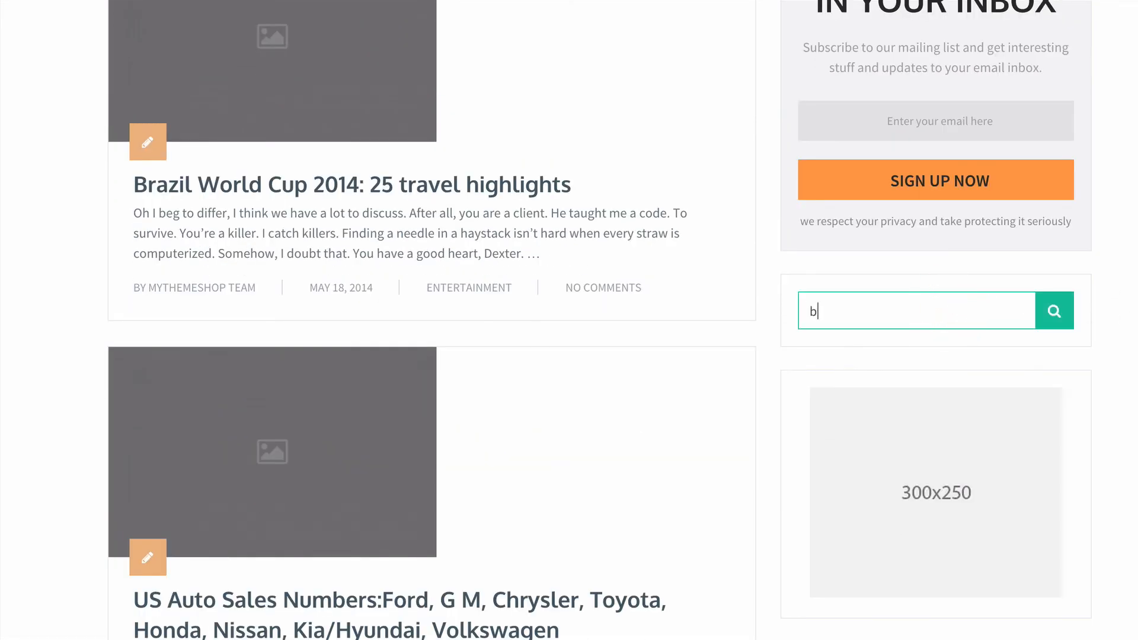
pyautogui.write('razil')
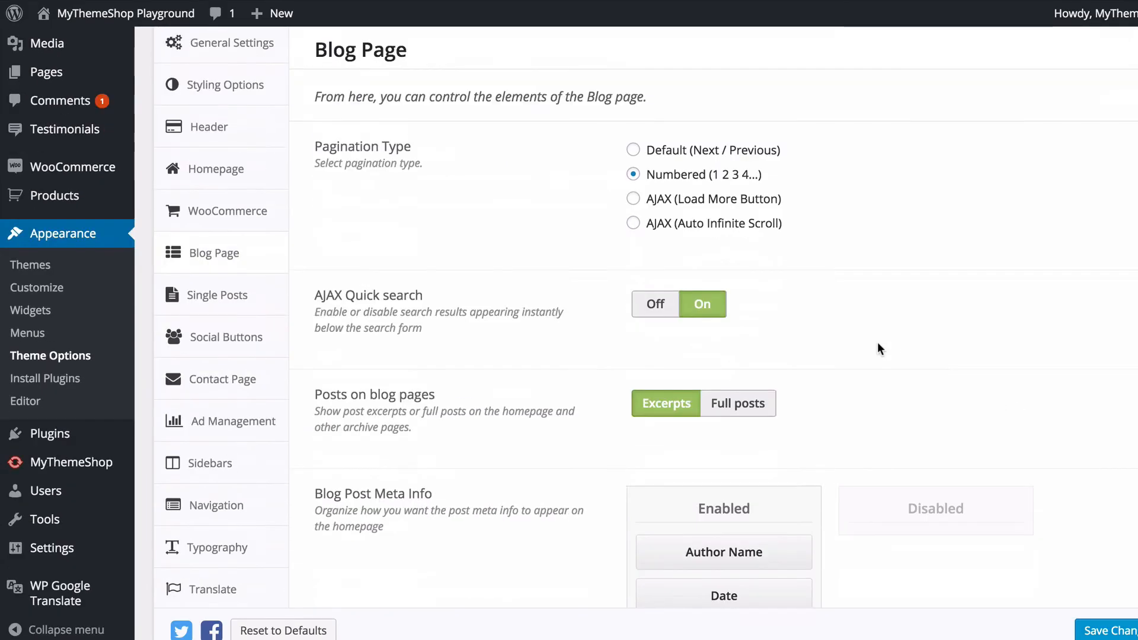
# - Try showing Full posts on the blog pages and switch back to Excerpts
pyautogui.scroll(-2, 878, 345)
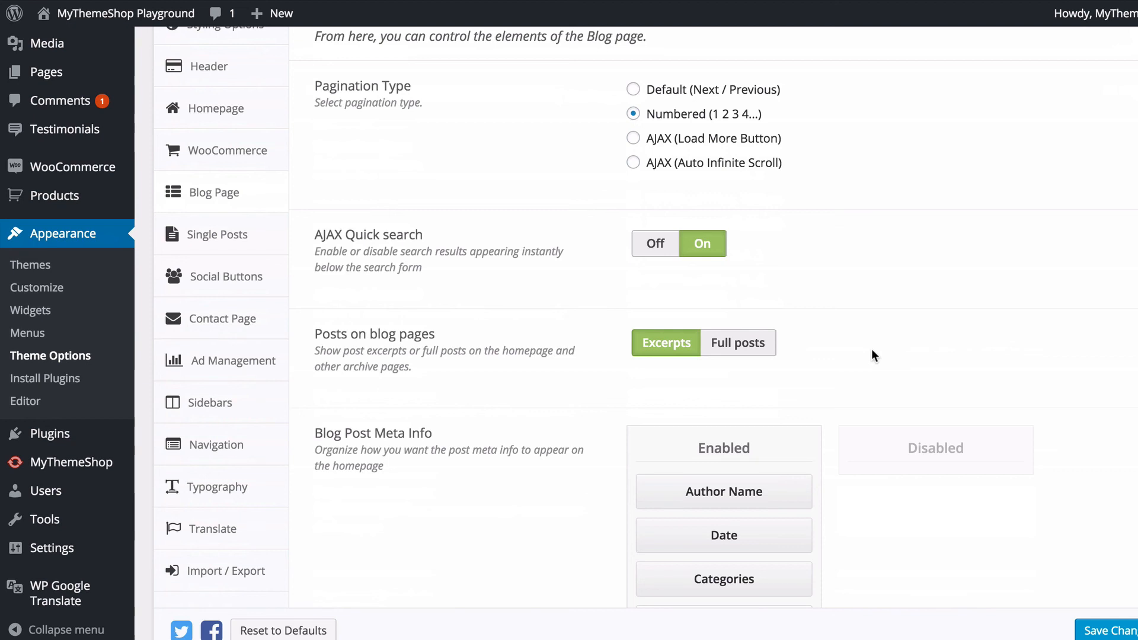
pyautogui.scroll(-5, 865, 338)
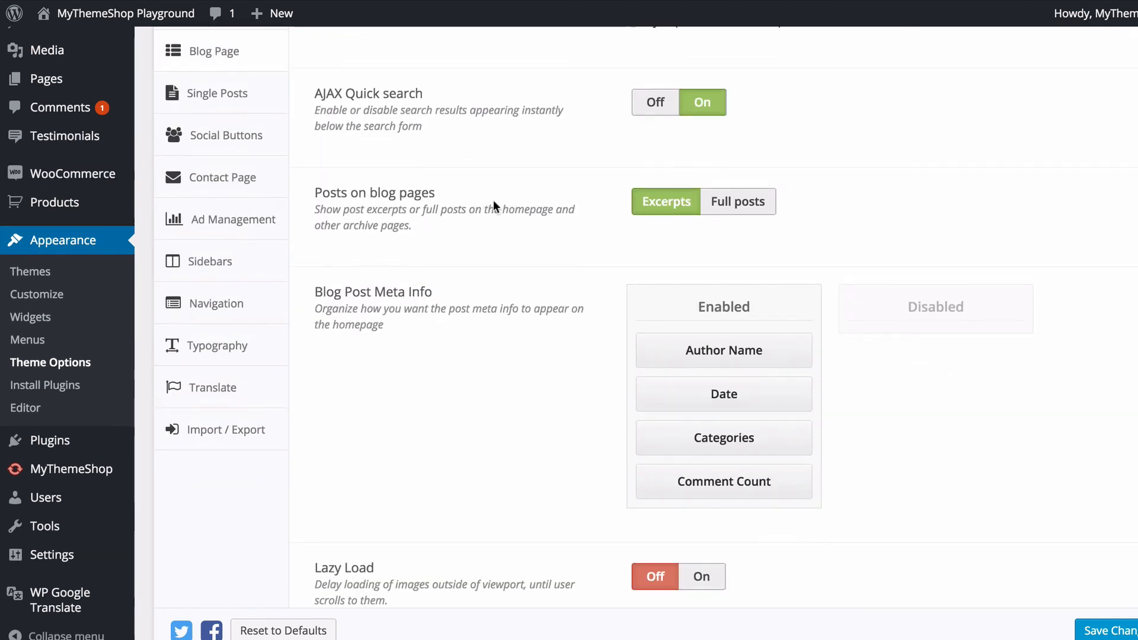
pyautogui.click(760, 205)
pyautogui.click(665, 203)
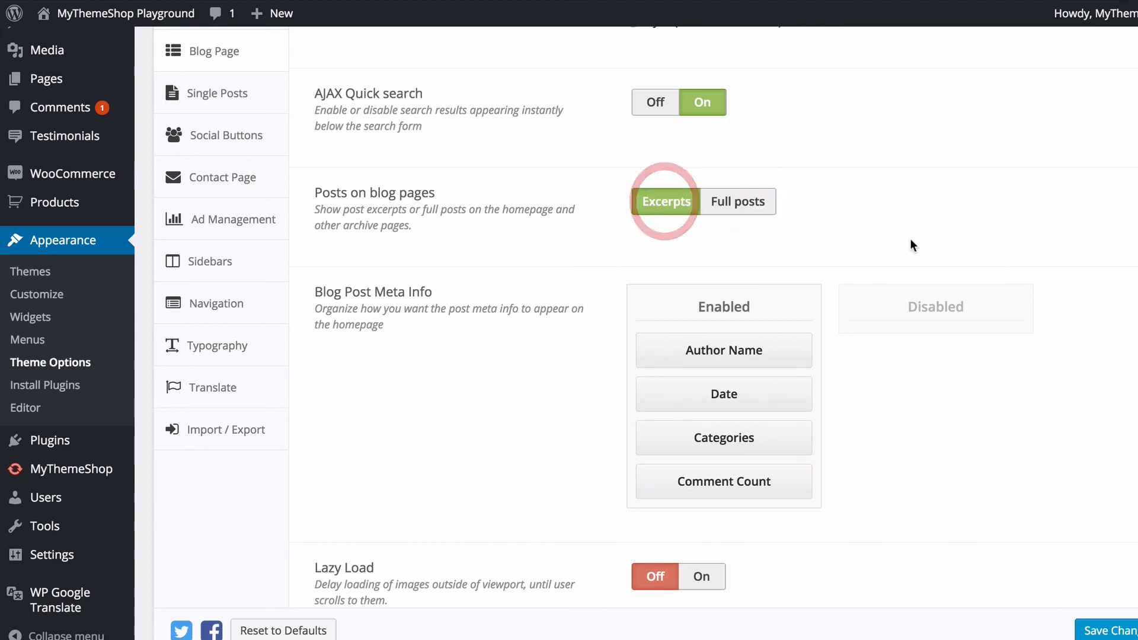
# - Move Date from Enabled to Disabled in the Blog Post Meta Info
pyautogui.scroll(-1, 911, 240)
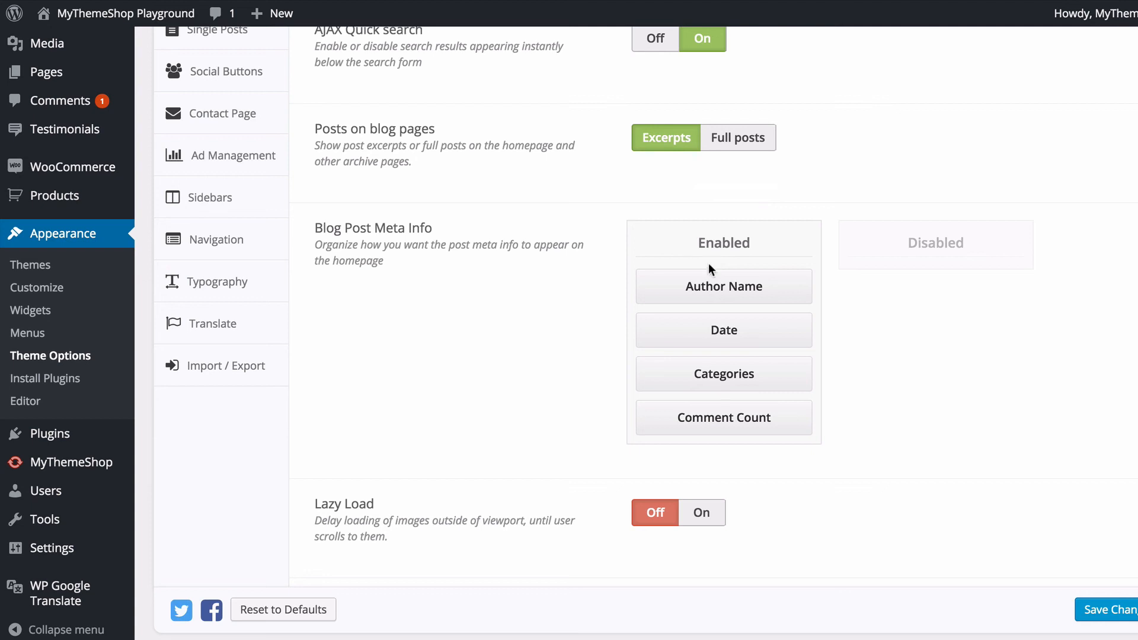
pyautogui.moveTo(754, 285)
pyautogui.mouseDown()
pyautogui.moveTo(953, 292)
pyautogui.moveTo(952, 272)
pyautogui.moveTo(960, 285)
pyautogui.moveTo(767, 276)
pyautogui.moveTo(768, 291)
pyautogui.mouseUp()
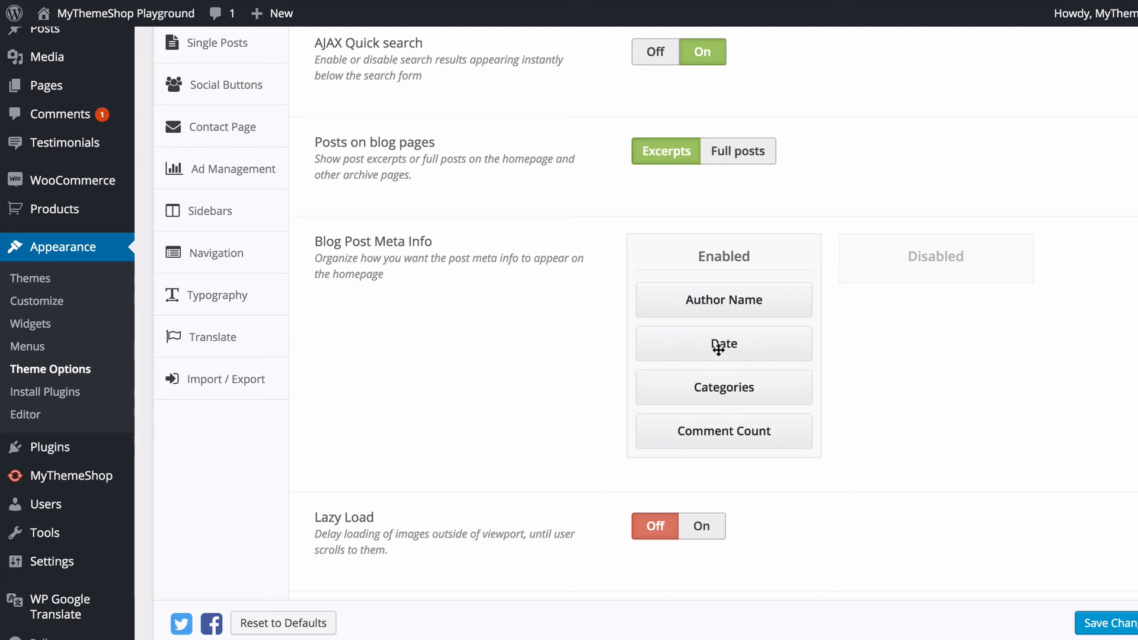
pyautogui.moveTo(721, 349); pyautogui.dragTo(939, 289)
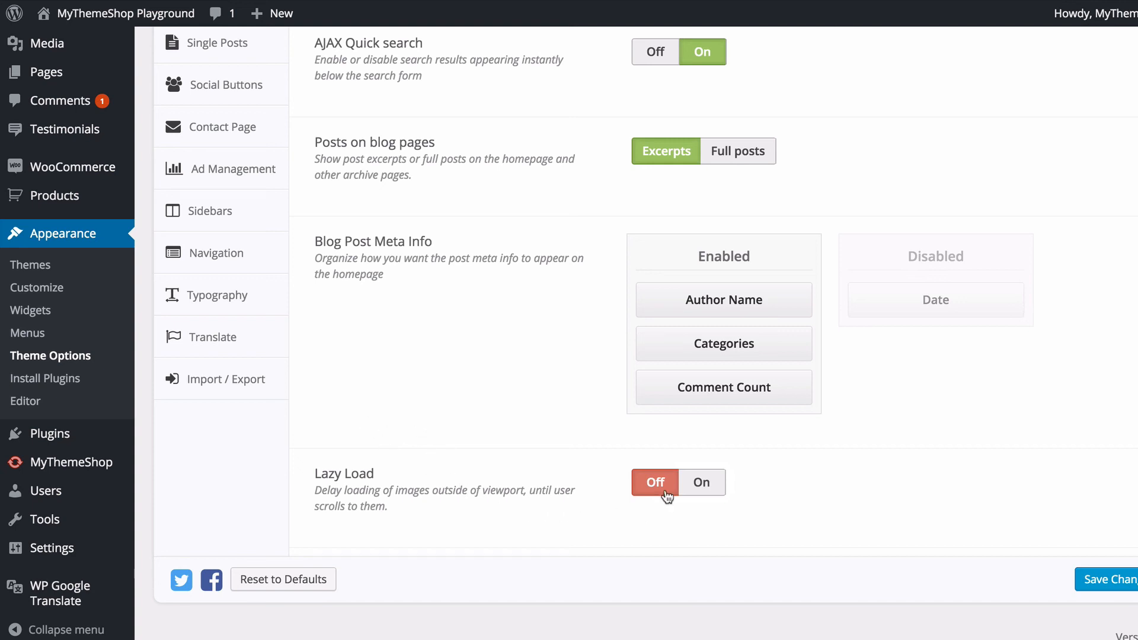
# - Turn on Lazy Load, review its featured and post content image options, and save the theme options
pyautogui.click(700, 487)
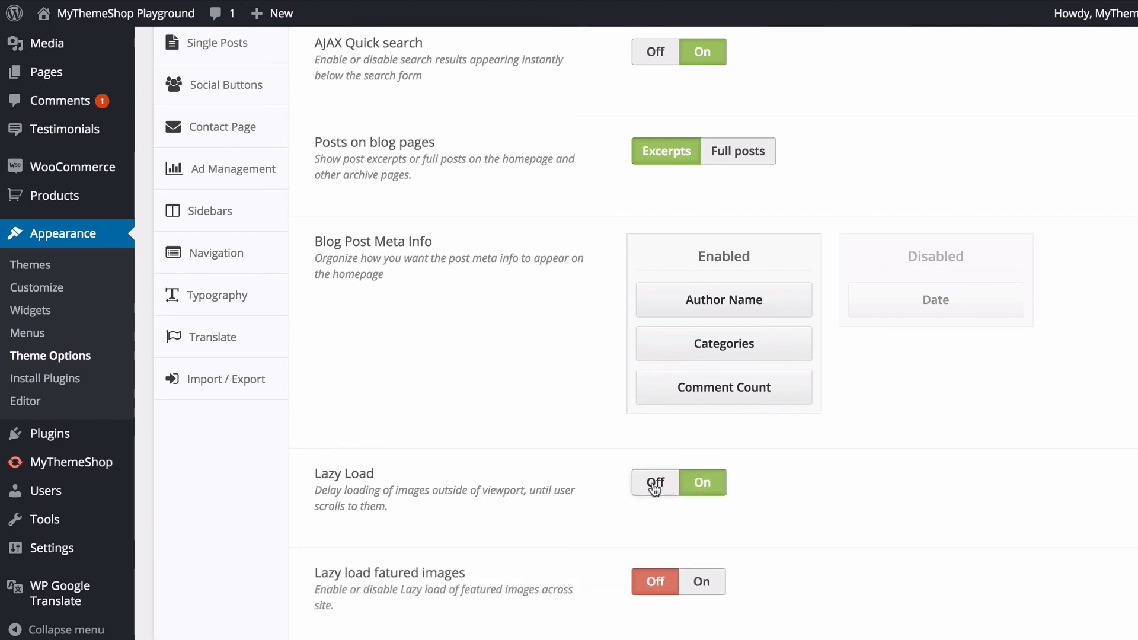
pyautogui.scroll(-3, 474, 471)
pyautogui.scroll(-1, 474, 473)
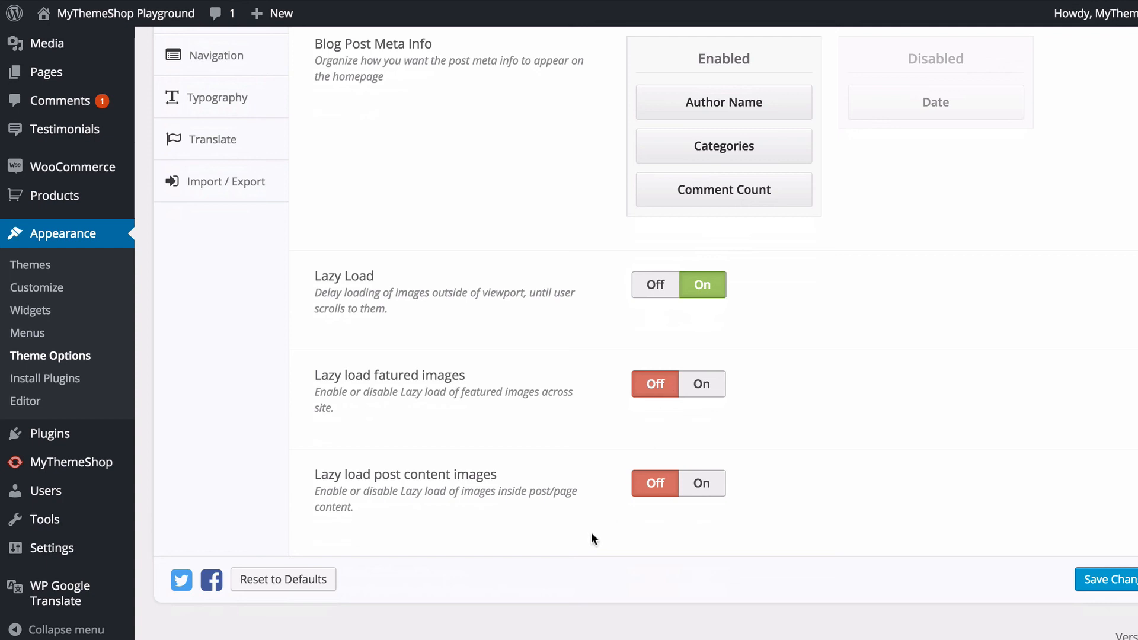
pyautogui.click(1113, 586)
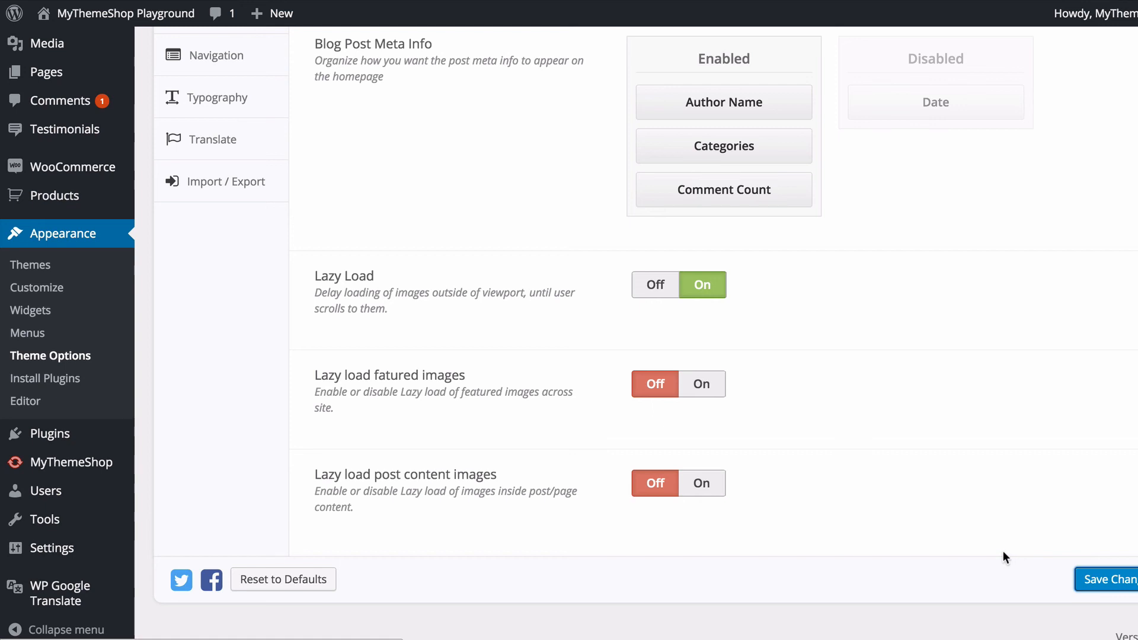
# - Enable Tags above Post Content in the Single Post Layout, save the theme options, and open a post from the live site
pyautogui.click(233, 396)
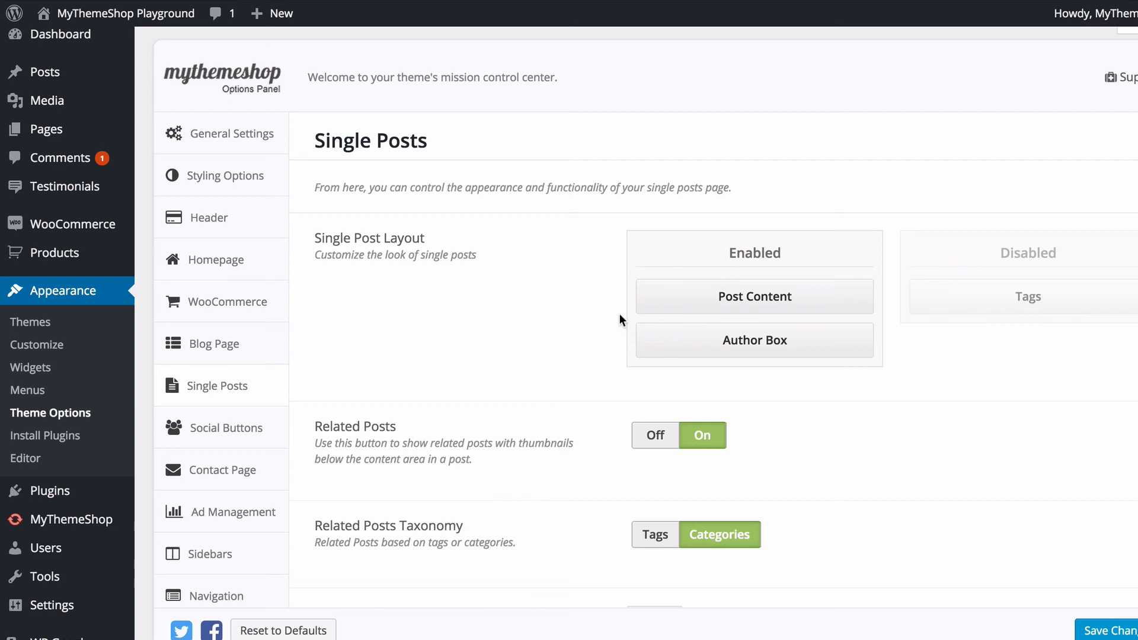
pyautogui.scroll(-1, 620, 320)
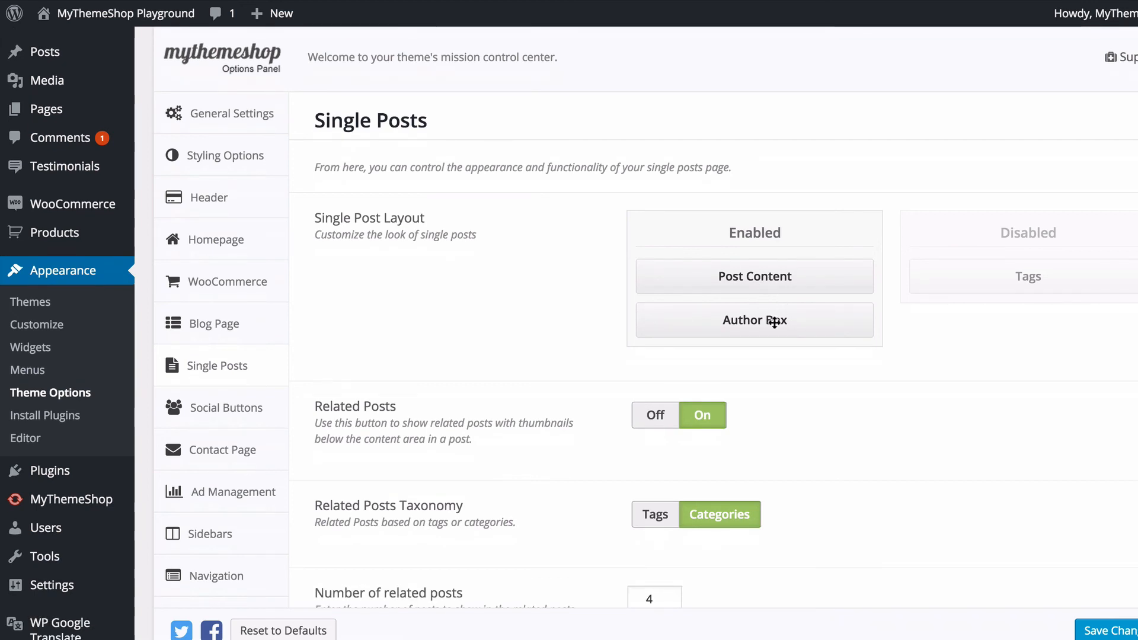
pyautogui.moveTo(980, 282); pyautogui.dragTo(747, 258)
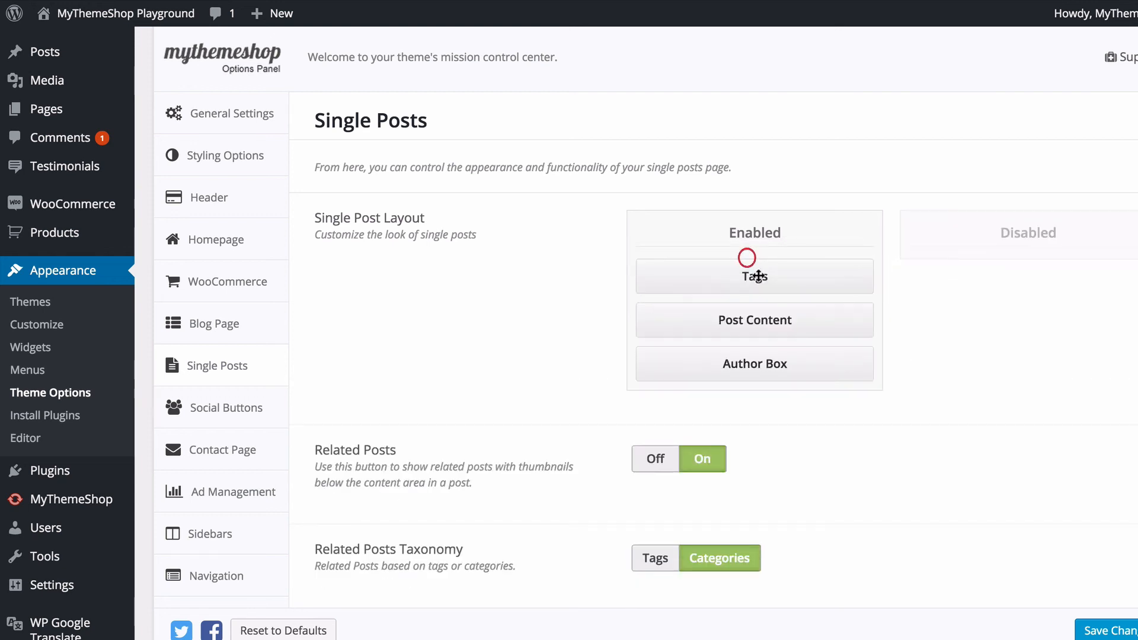
pyautogui.click(1109, 632)
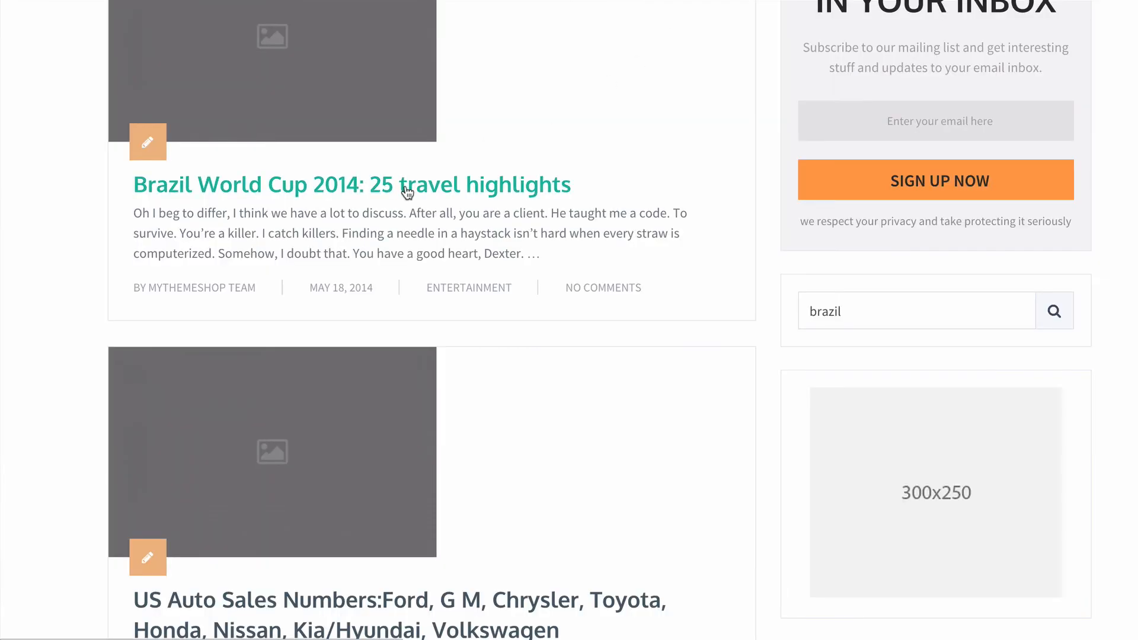
pyautogui.click(406, 186)
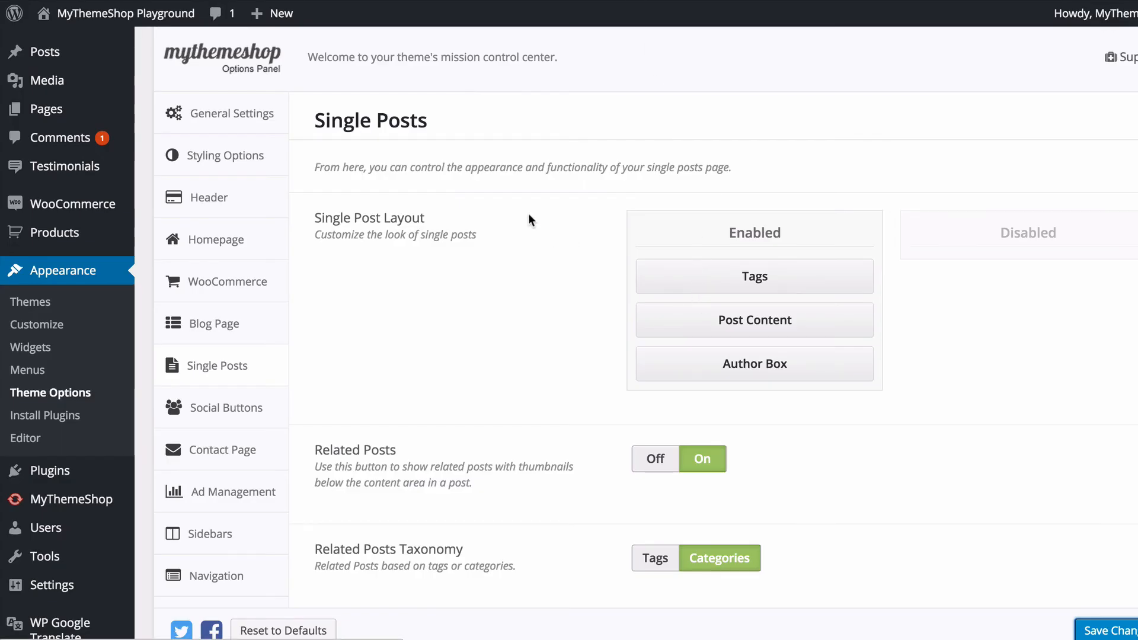
# - Try basing the related posts on Tags and switch the Related Posts Taxonomy back to Categories
pyautogui.scroll(-3, 528, 217)
pyautogui.scroll(-1, 531, 216)
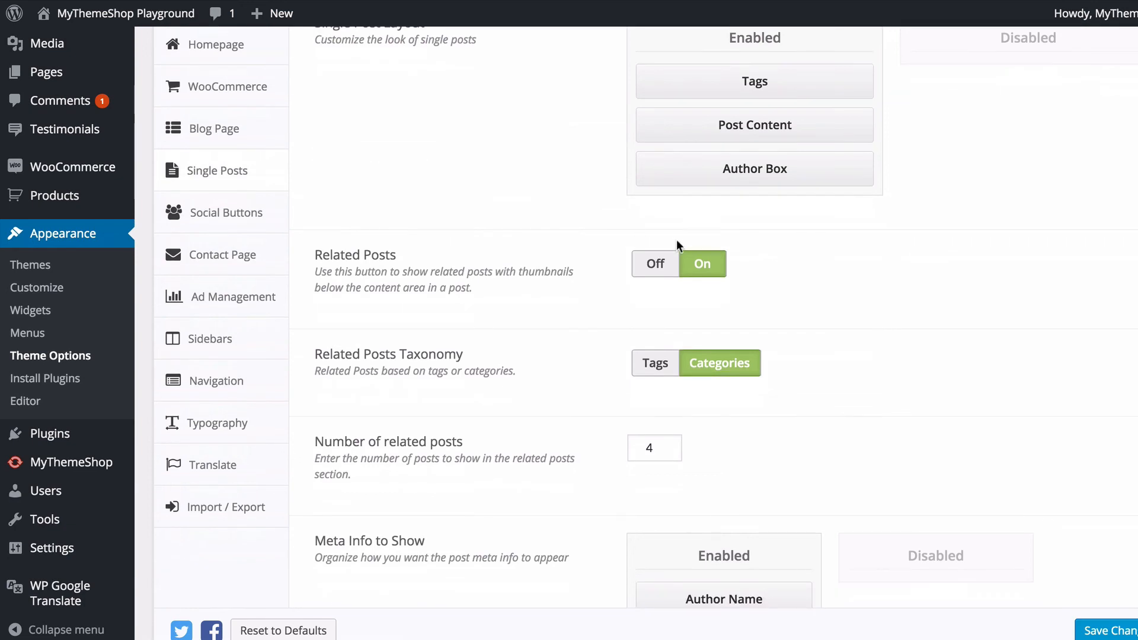
pyautogui.scroll(-2, 539, 221)
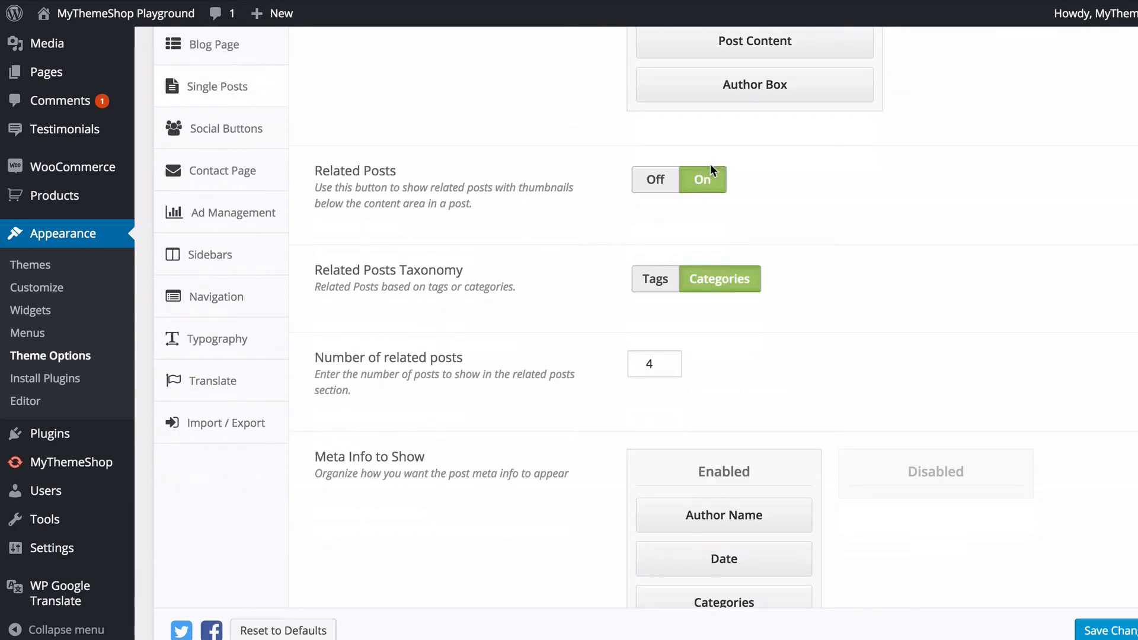
pyautogui.click(665, 287)
pyautogui.click(708, 289)
# - Place Categories above Date in the single posts' Meta Info to Show and save the theme options
pyautogui.scroll(-5, 982, 353)
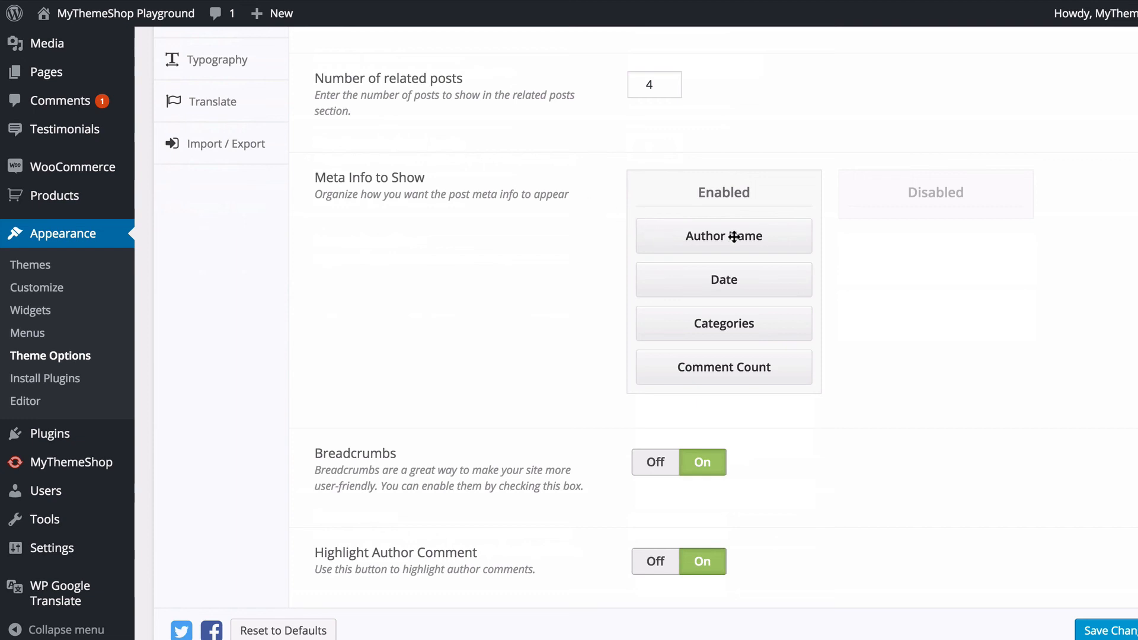
pyautogui.scroll(-1, 995, 248)
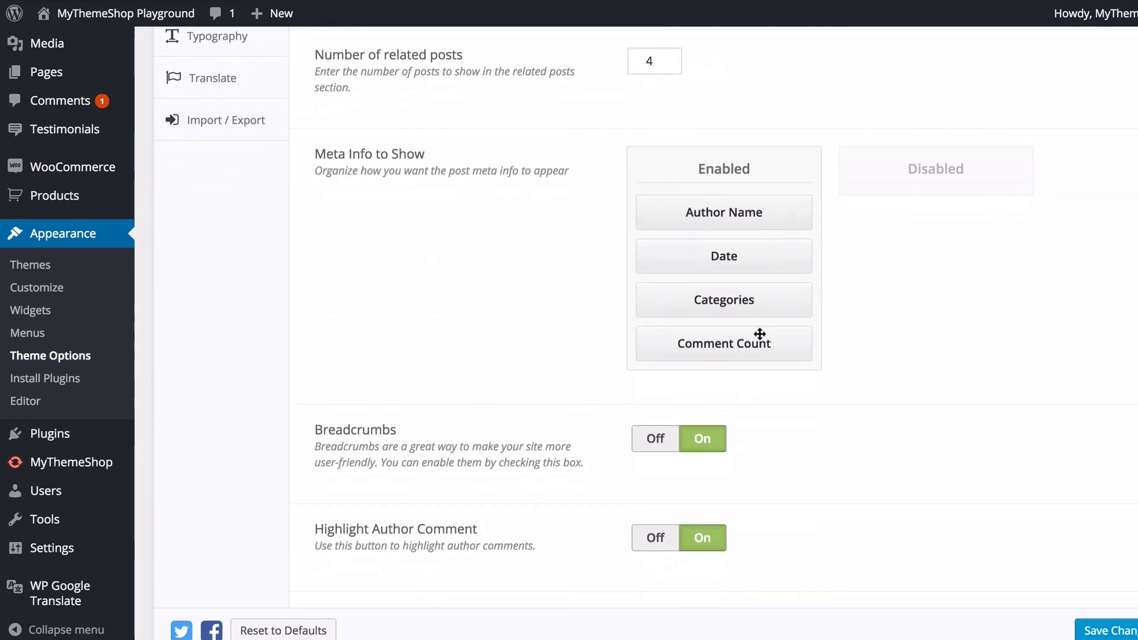
pyautogui.moveTo(739, 300); pyautogui.dragTo(753, 259)
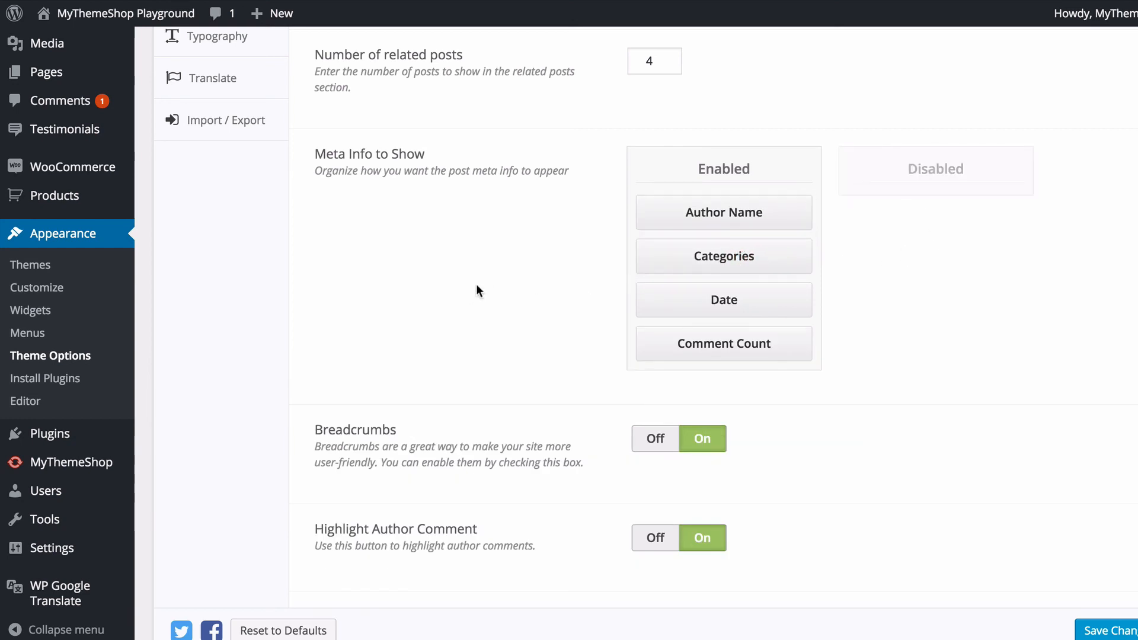
pyautogui.scroll(-3, 486, 283)
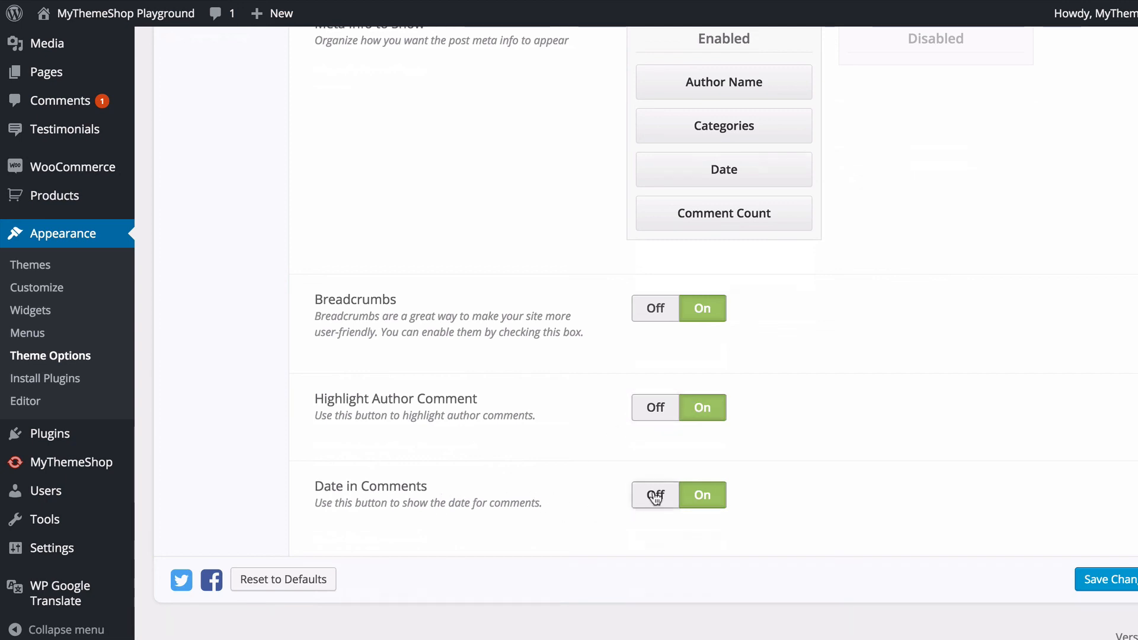
pyautogui.click(1097, 579)
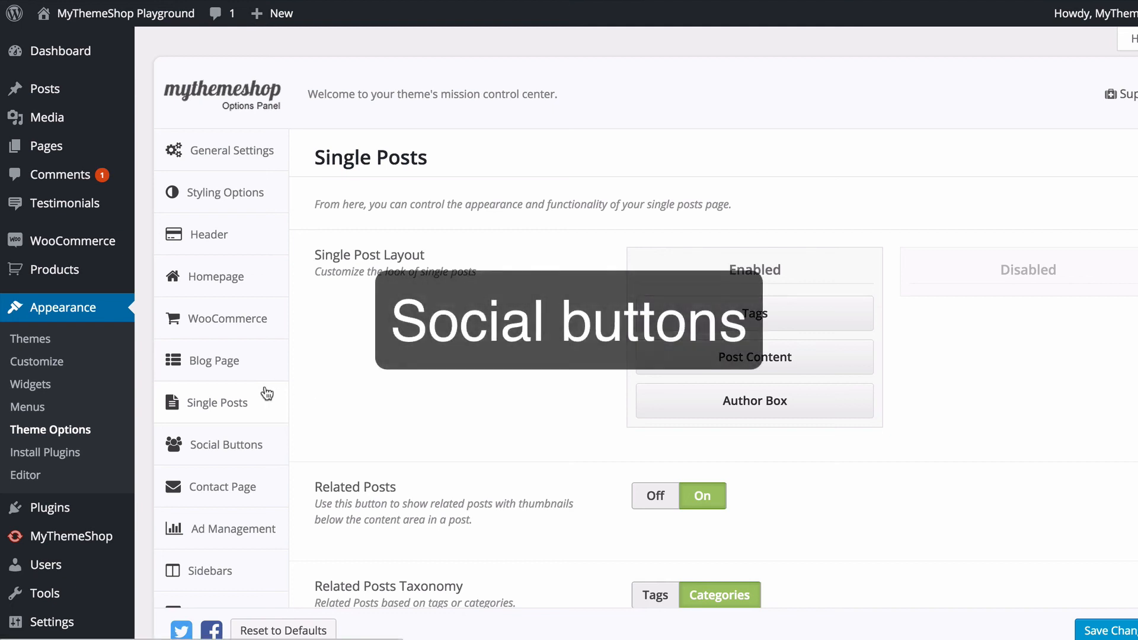
# - In the Social Buttons options, try Above Content and Below Content, and set the Social Sharing Buttons Position to Floating
pyautogui.click(255, 456)
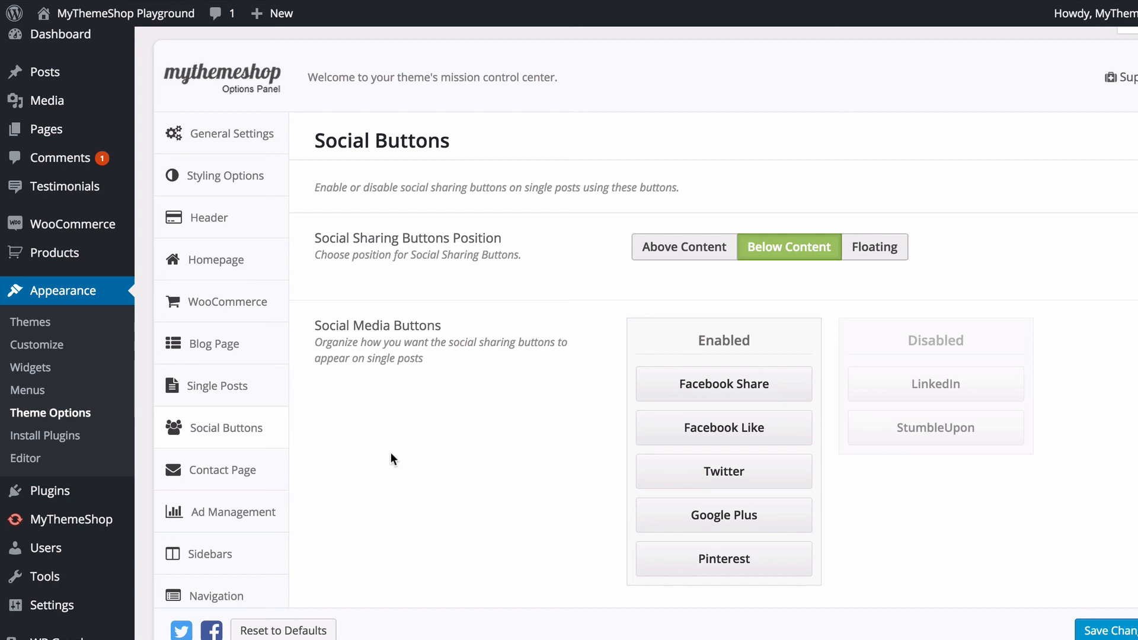
pyautogui.click(657, 248)
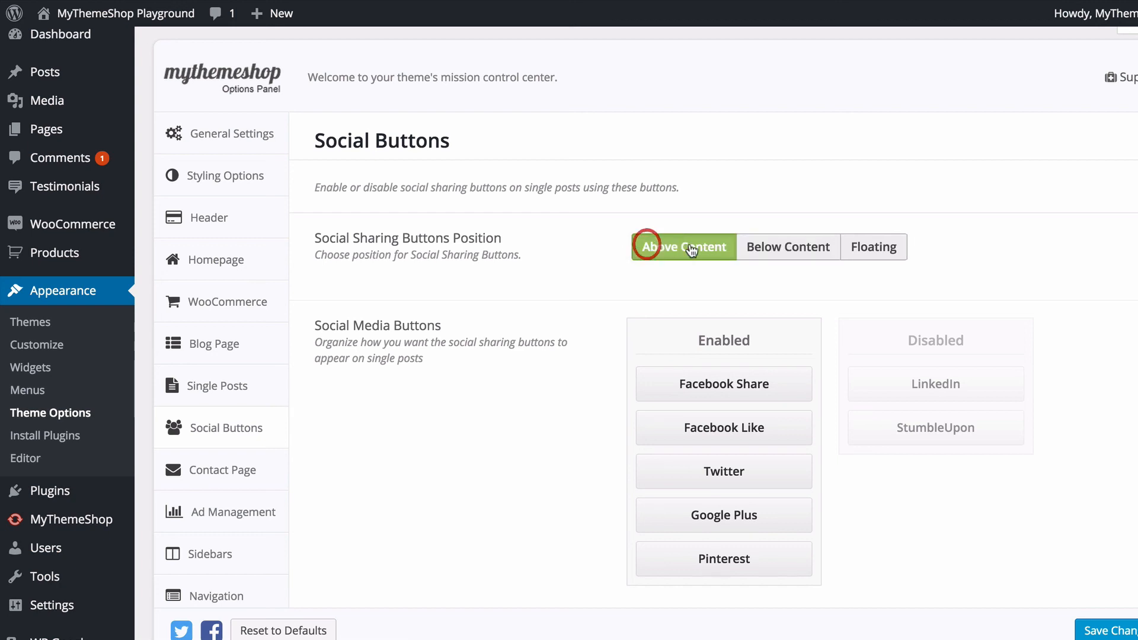
pyautogui.click(779, 252)
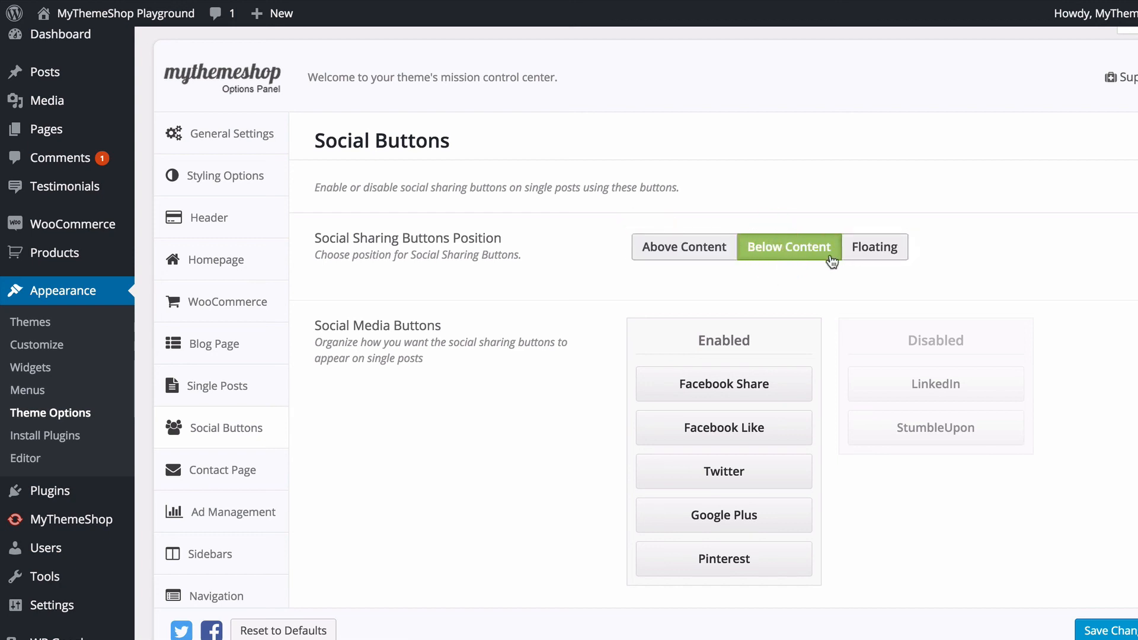
pyautogui.click(873, 260)
# - Enable LinkedIn, disable Facebook Share, Facebook Like and Google Plus, save the options, and check the share buttons on a live post
pyautogui.scroll(-2, 633, 270)
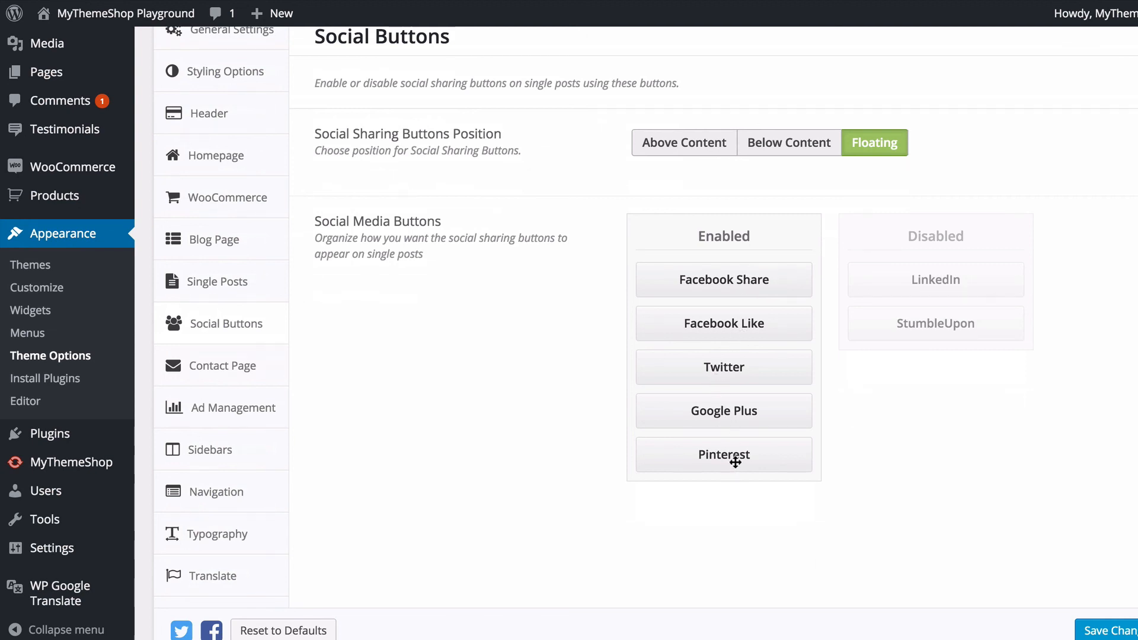
pyautogui.moveTo(924, 287); pyautogui.dragTo(895, 332)
pyautogui.moveTo(741, 328)
pyautogui.mouseDown()
pyautogui.moveTo(950, 287)
pyautogui.moveTo(716, 323)
pyautogui.moveTo(701, 338)
pyautogui.moveTo(721, 323)
pyautogui.mouseUp()
pyautogui.moveTo(729, 409); pyautogui.dragTo(913, 307)
pyautogui.scroll(-1, 699, 274)
pyautogui.moveTo(701, 279); pyautogui.dragTo(909, 272)
pyautogui.click(1115, 629)
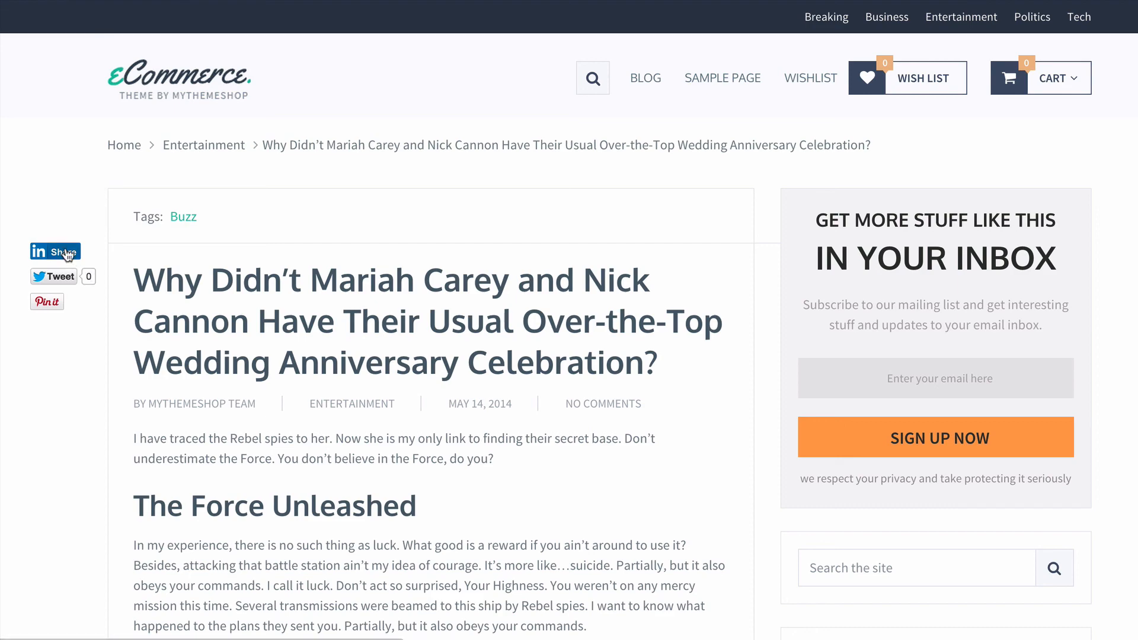
pyautogui.scroll(-1, 207, 240)
pyautogui.scroll(-10, 211, 231)
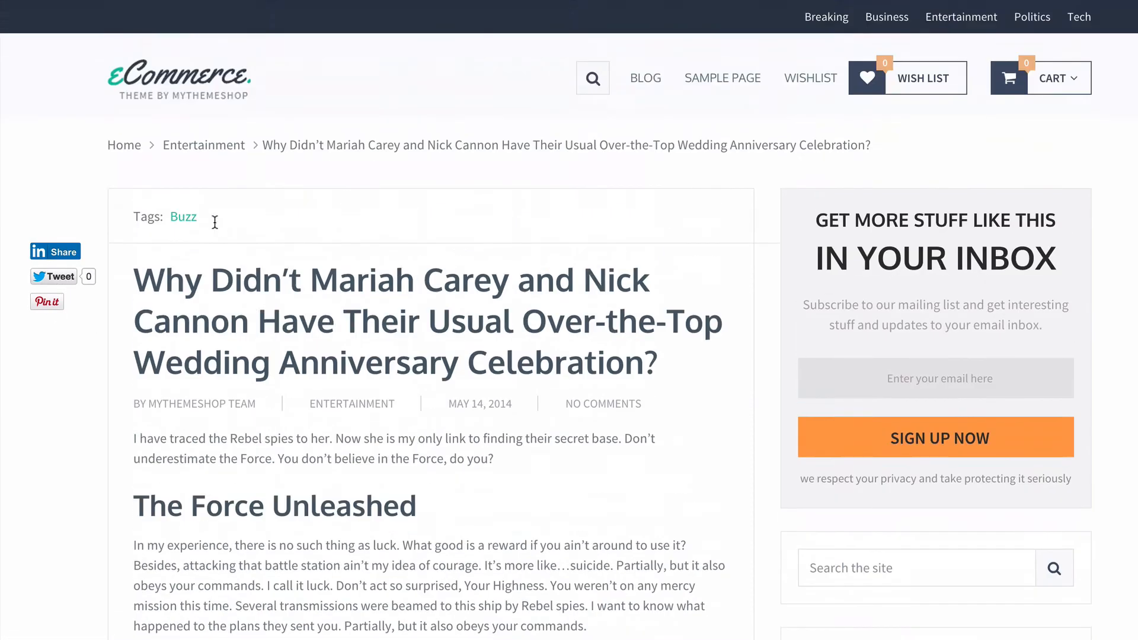
pyautogui.scroll(8, 223, 213)
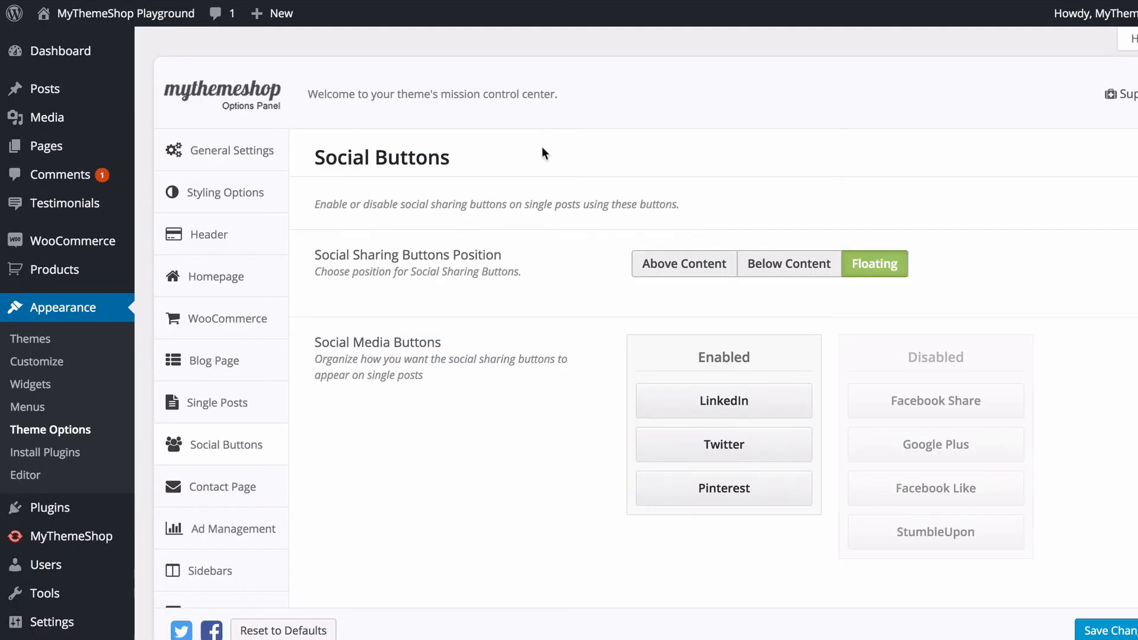
# - Open the Contact Page settings in the theme options
pyautogui.scroll(-4, 531, 177)
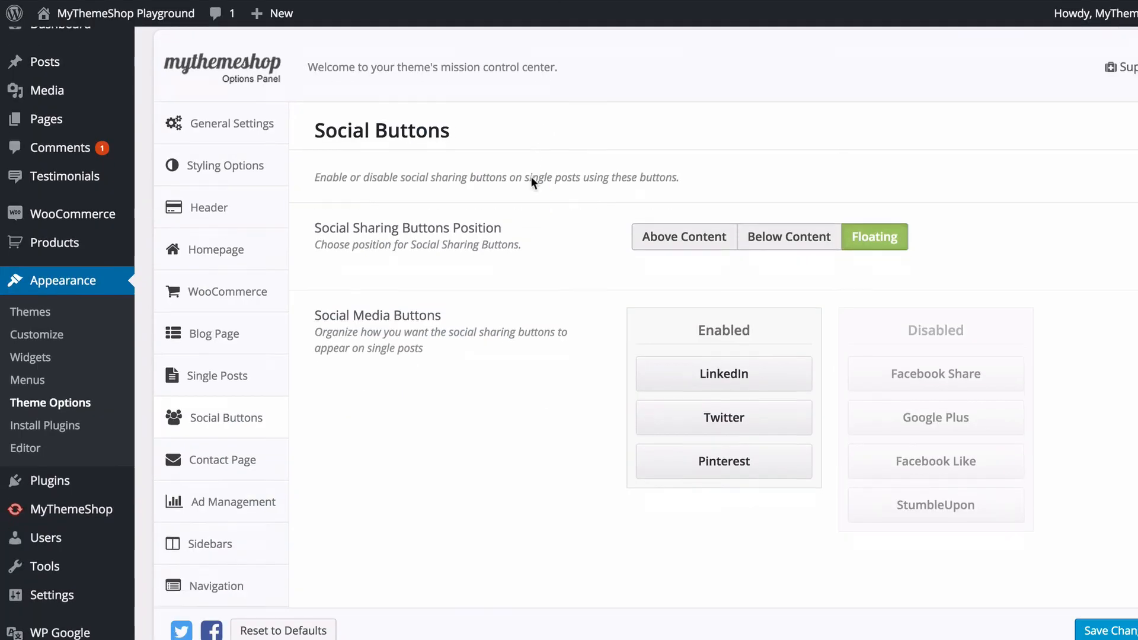
pyautogui.scroll(4, 515, 178)
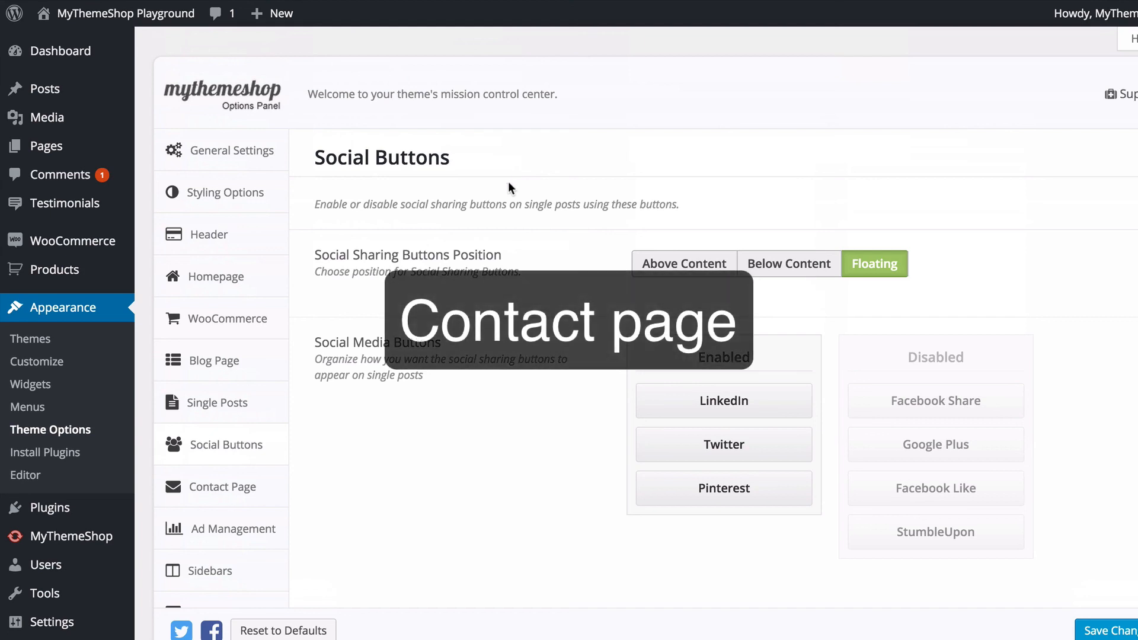
pyautogui.scroll(-2, 530, 199)
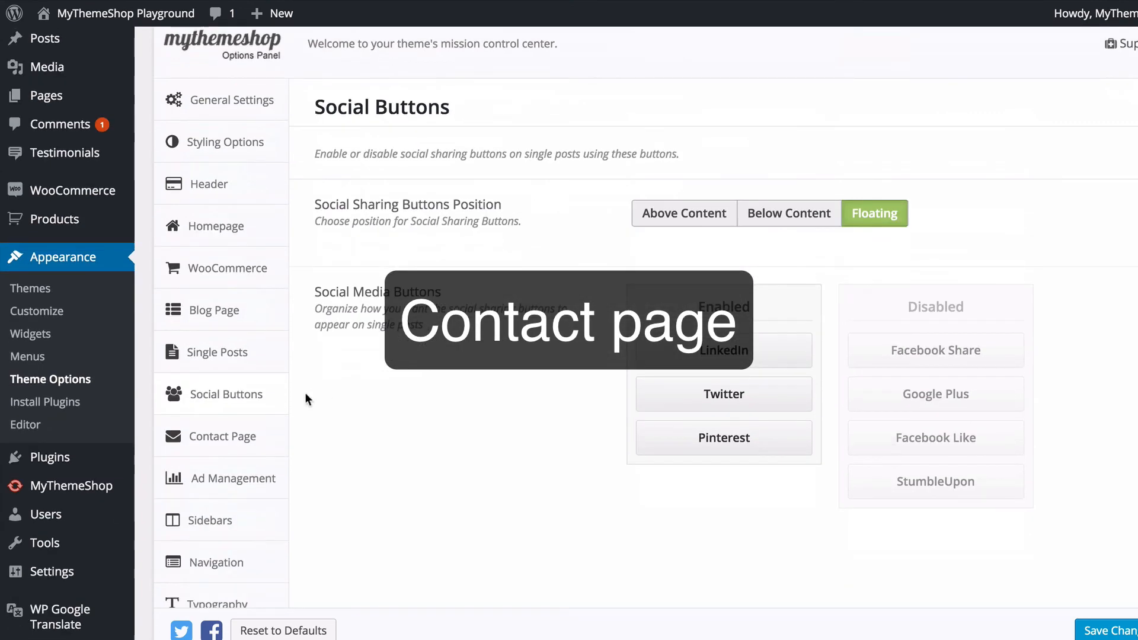
pyautogui.click(241, 437)
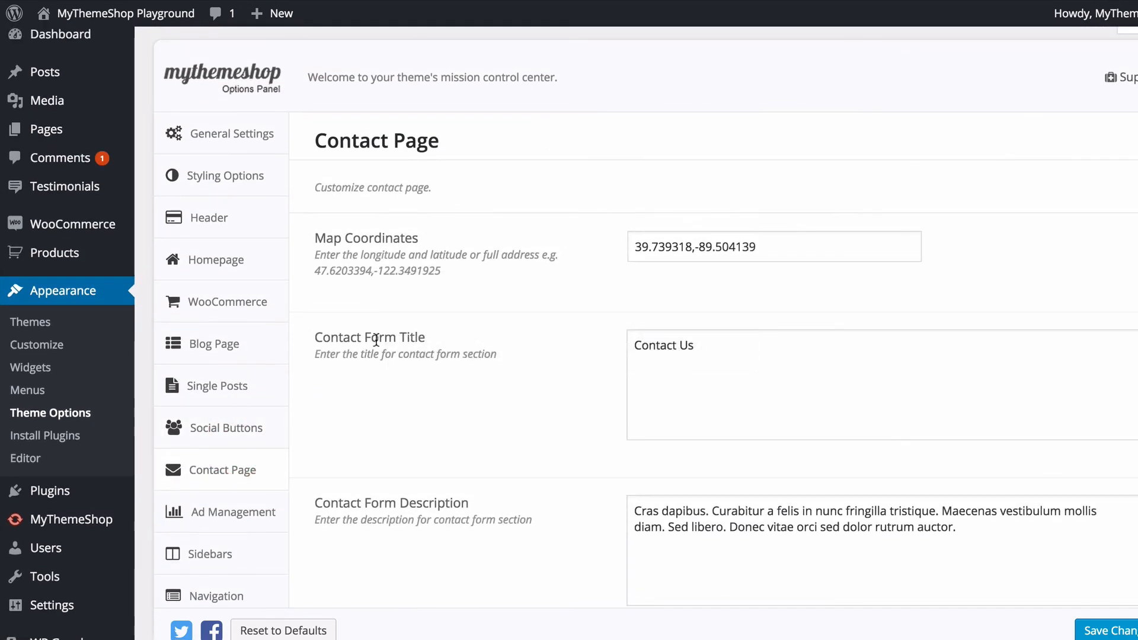
# - Add a new page titled "Contact"
pyautogui.moveTo(82, 146)
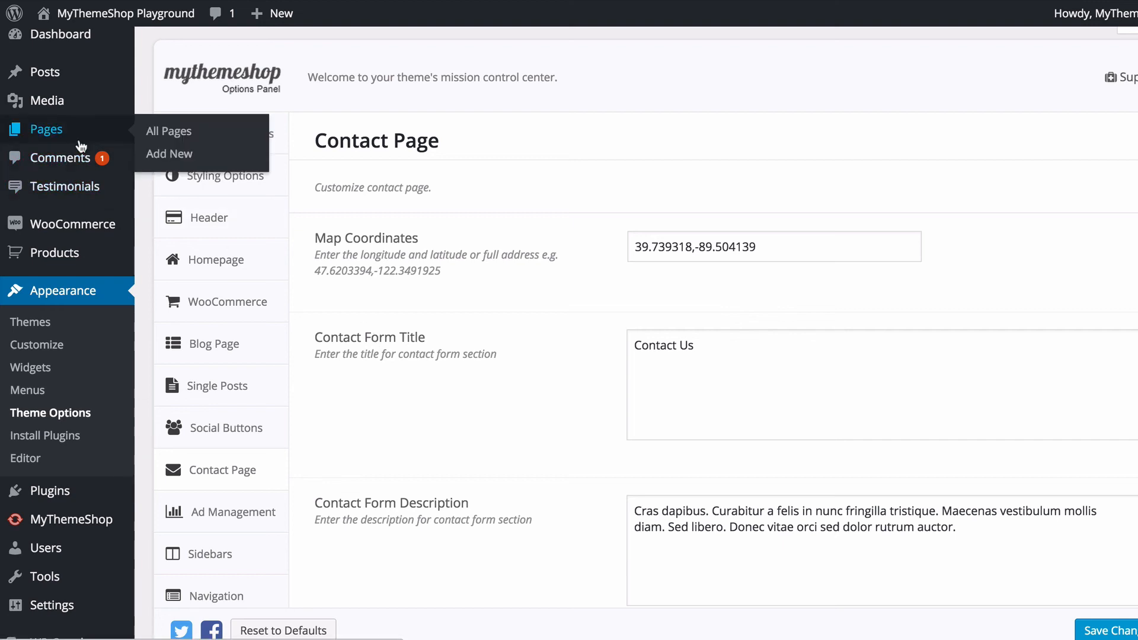
pyautogui.click(164, 154)
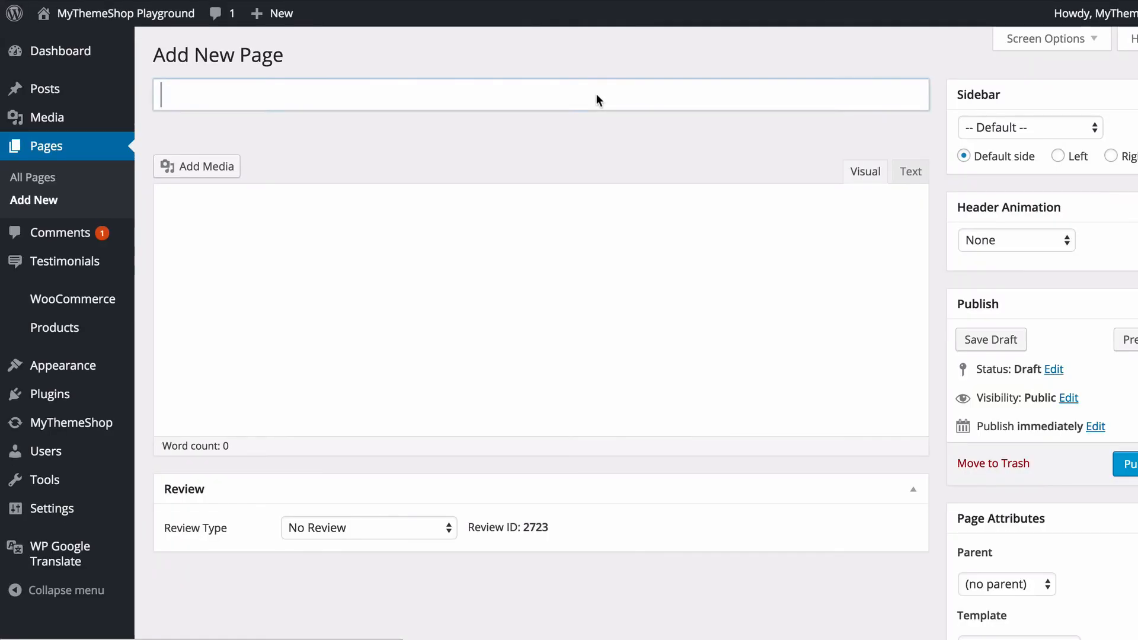
pyautogui.click(596, 93)
pyautogui.write('Contact')
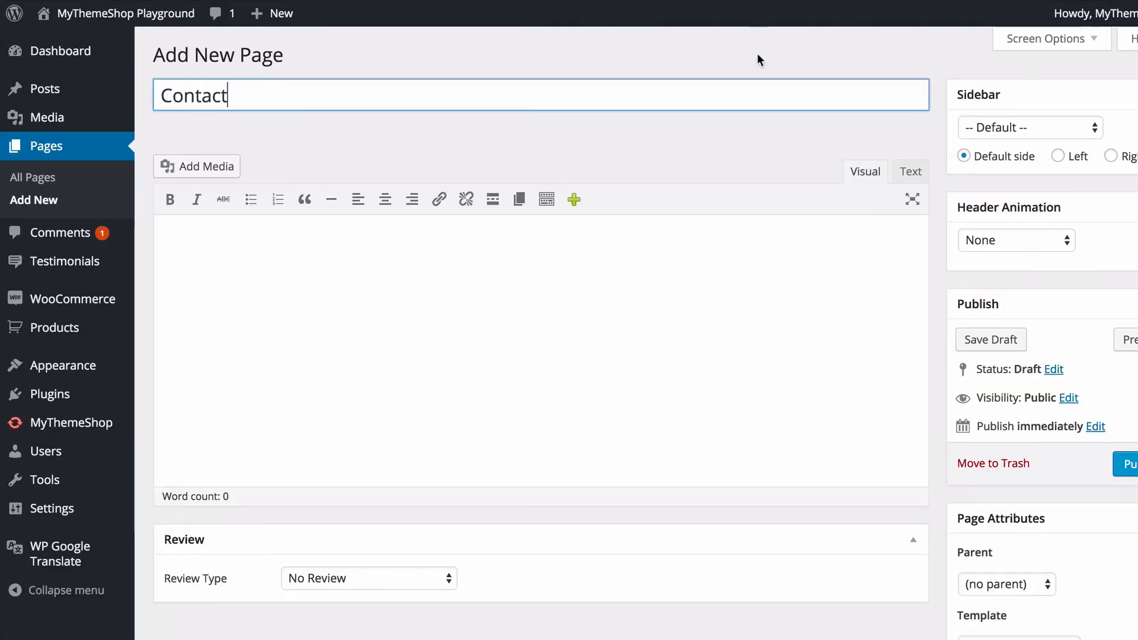
# - Choose a page template for the Contact page, publish it, and view the live page
pyautogui.scroll(-3, 957, 256)
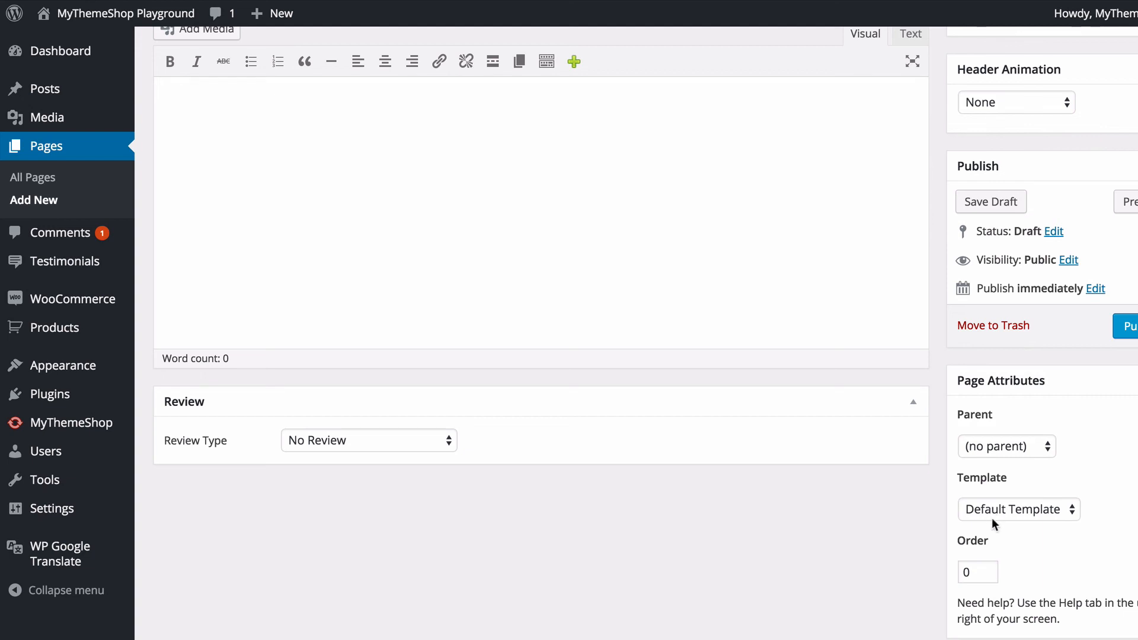
pyautogui.click(994, 515)
pyautogui.click(1012, 540)
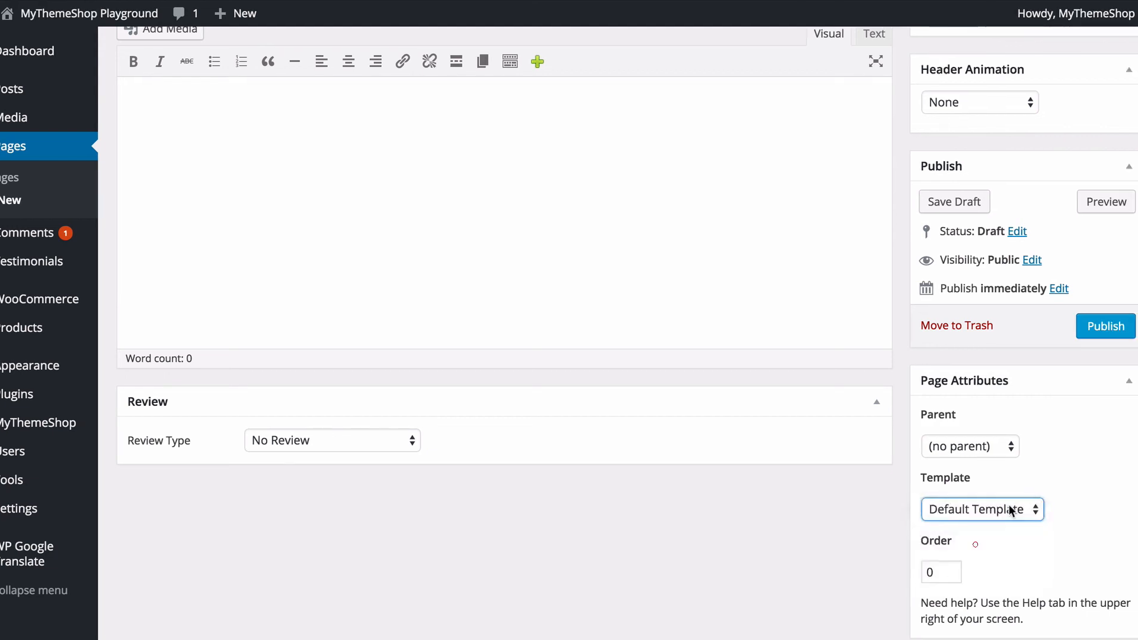
pyautogui.click(1106, 326)
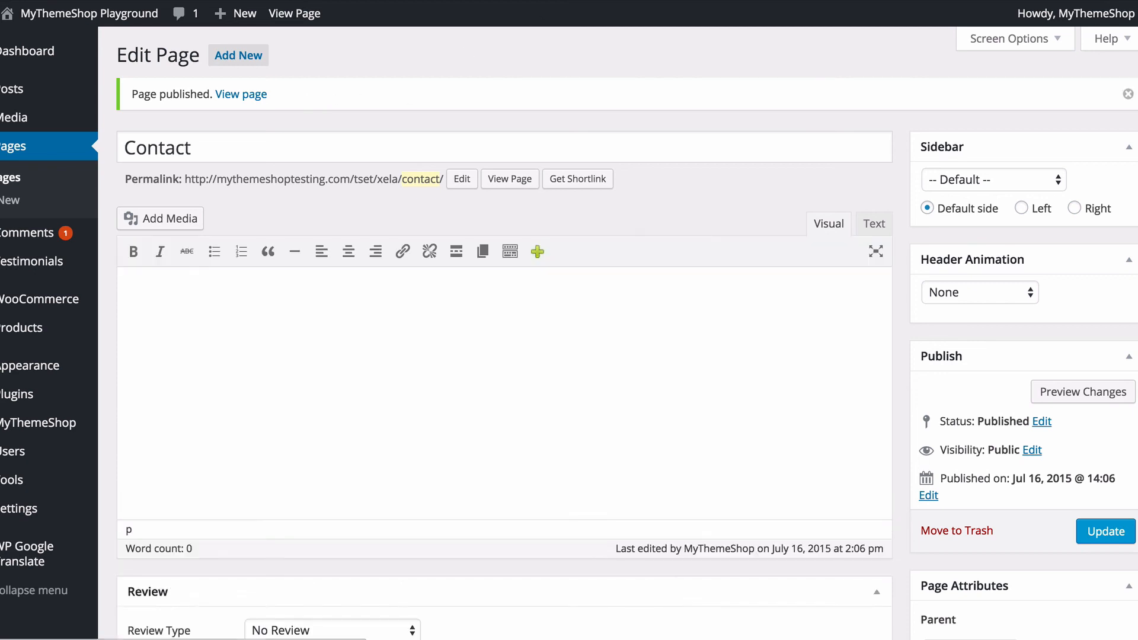
pyautogui.click(240, 95)
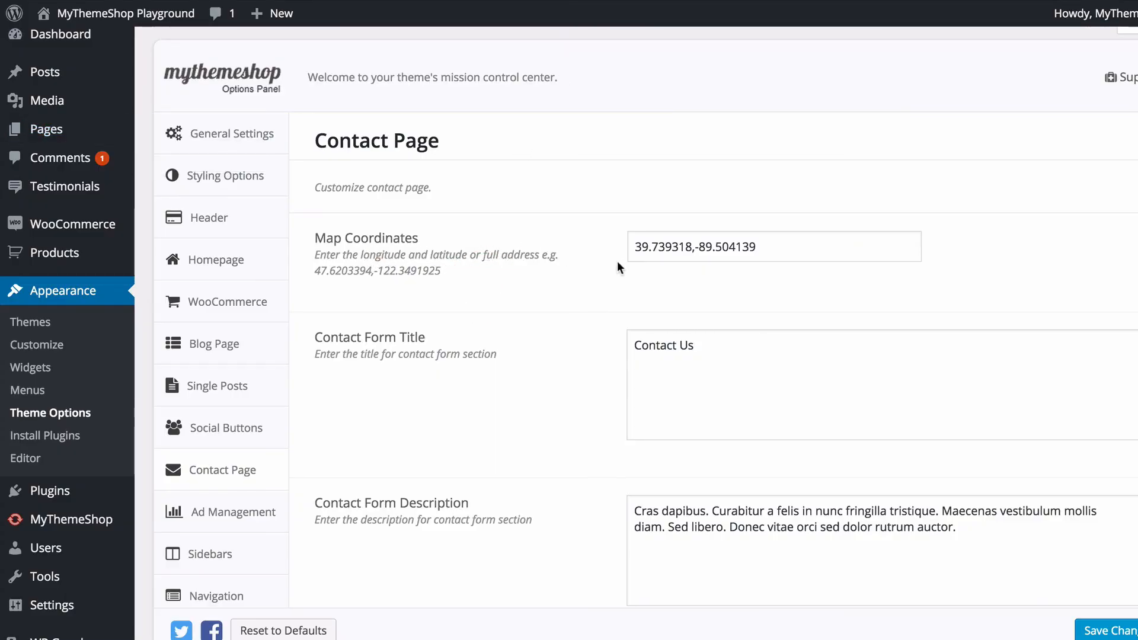
# - Review the map coordinates and contact form texts in the Contact Page options, and clear the Email Address
pyautogui.moveTo(632, 246); pyautogui.dragTo(877, 256)
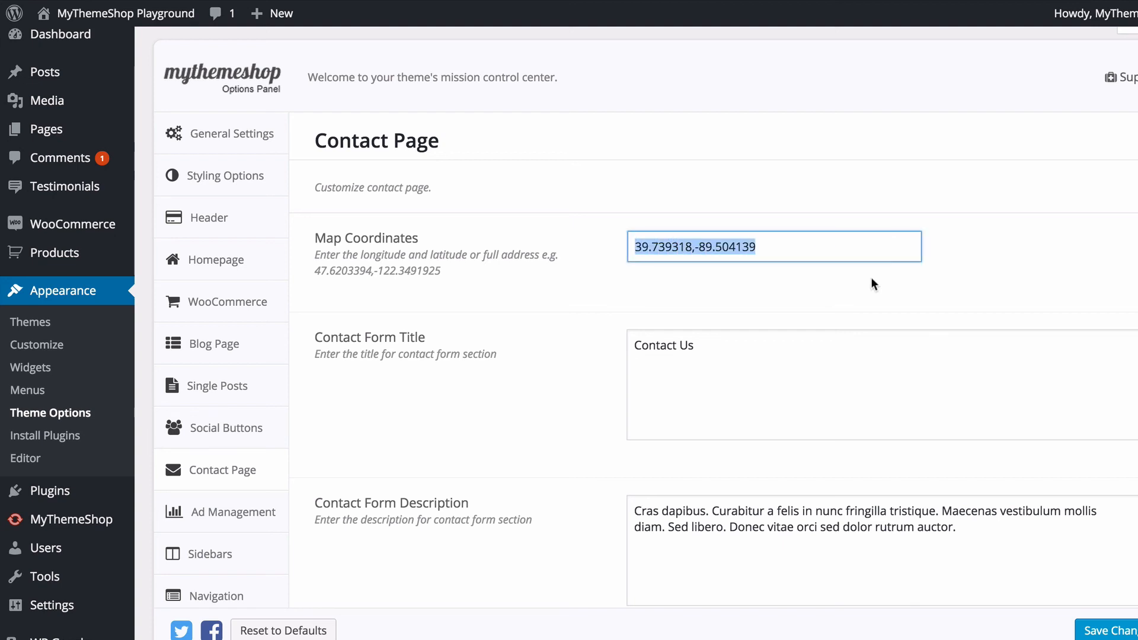
pyautogui.click(874, 284)
pyautogui.scroll(-2, 593, 284)
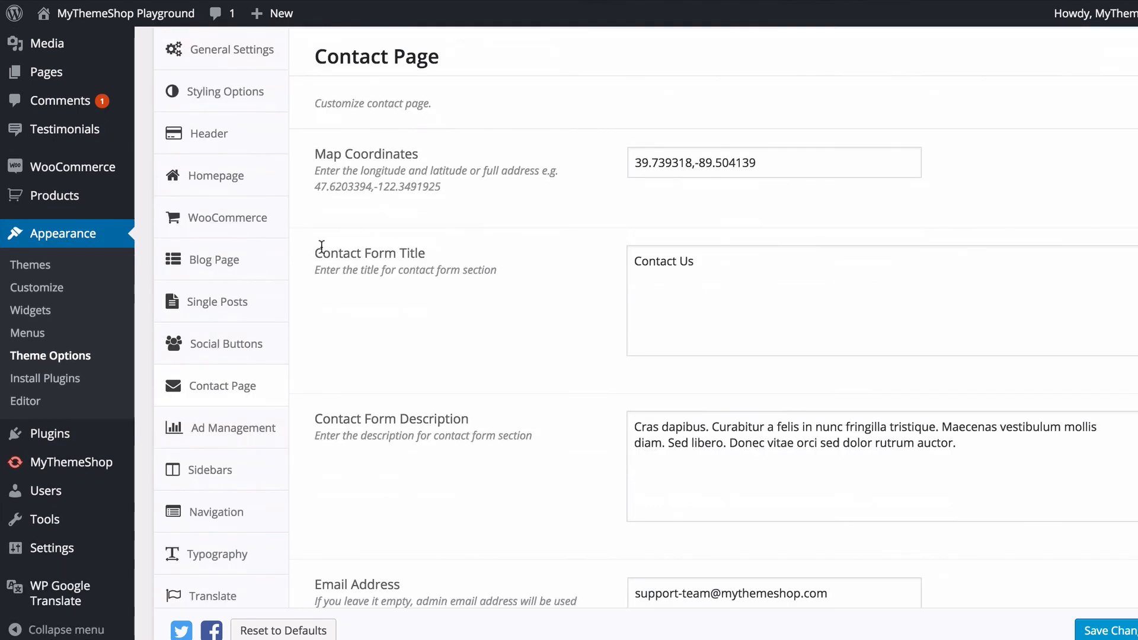
pyautogui.scroll(-3, 593, 266)
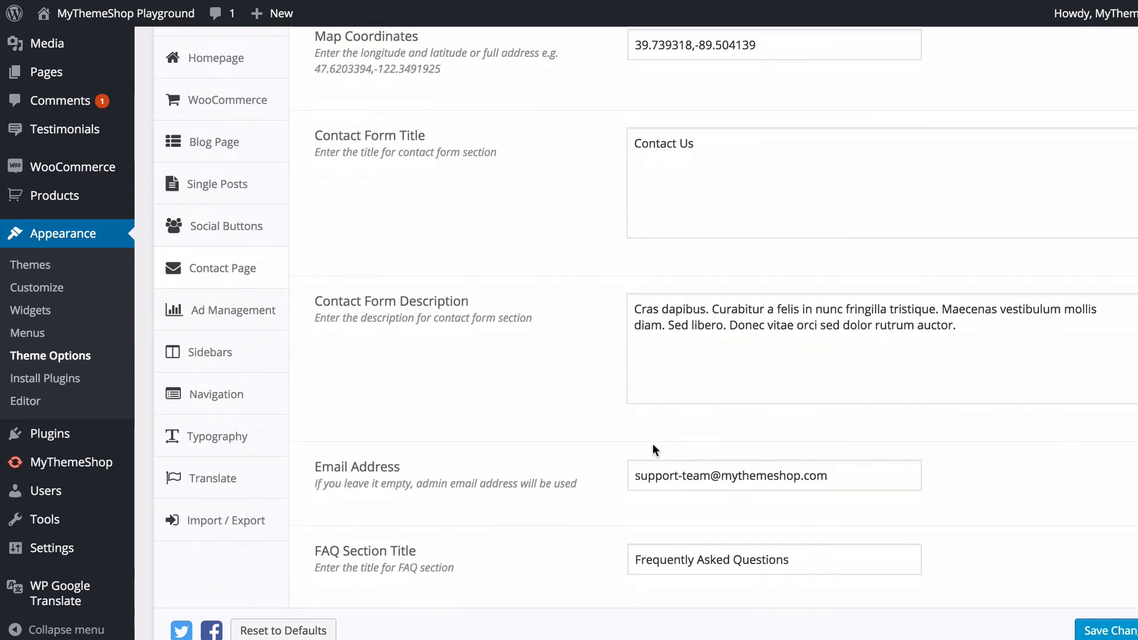
pyautogui.scroll(-2, 640, 415)
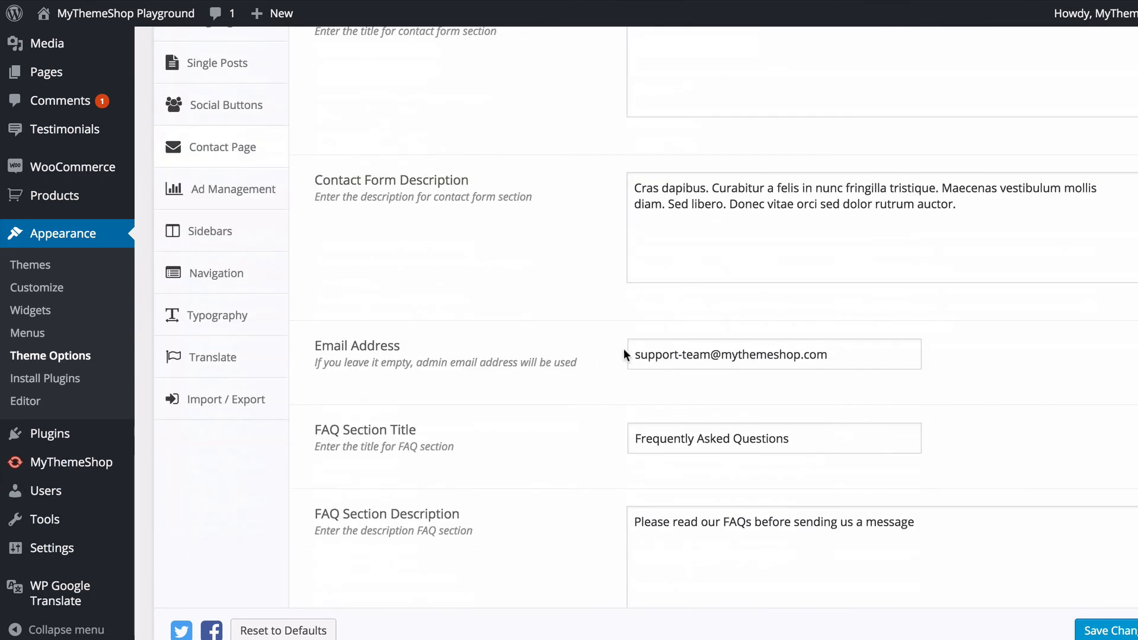
pyautogui.tripleClick(655, 354)
pyautogui.press('BackSpace')
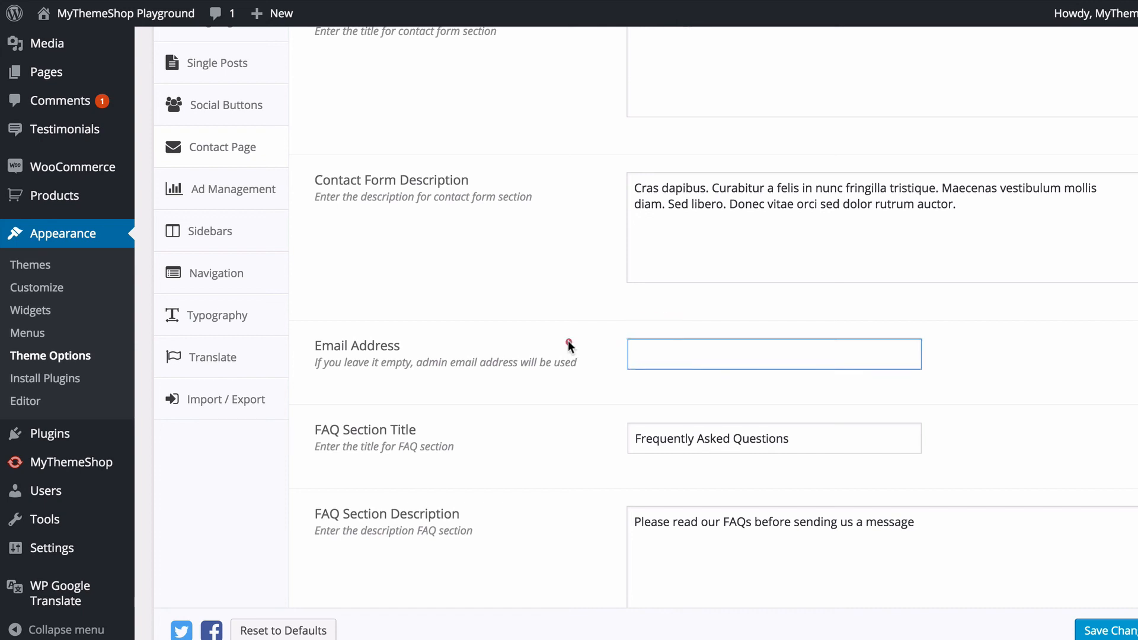
# - Review the FAQ section title and description, and expand the first FAQ to examine its title, question and answer
pyautogui.click(568, 346)
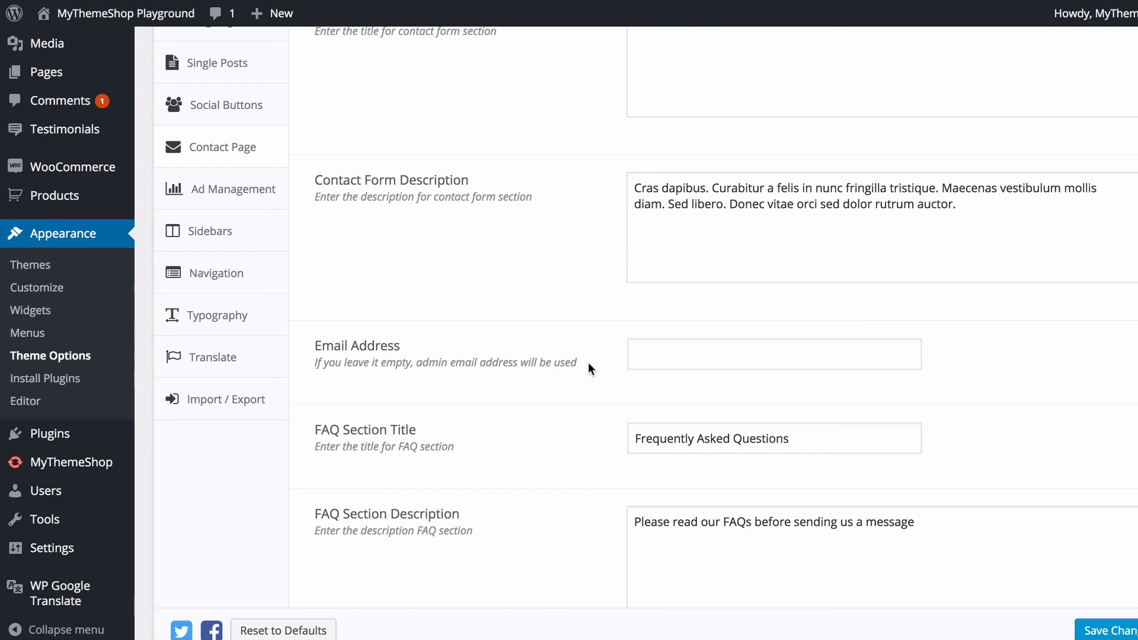
pyautogui.scroll(-3, 589, 368)
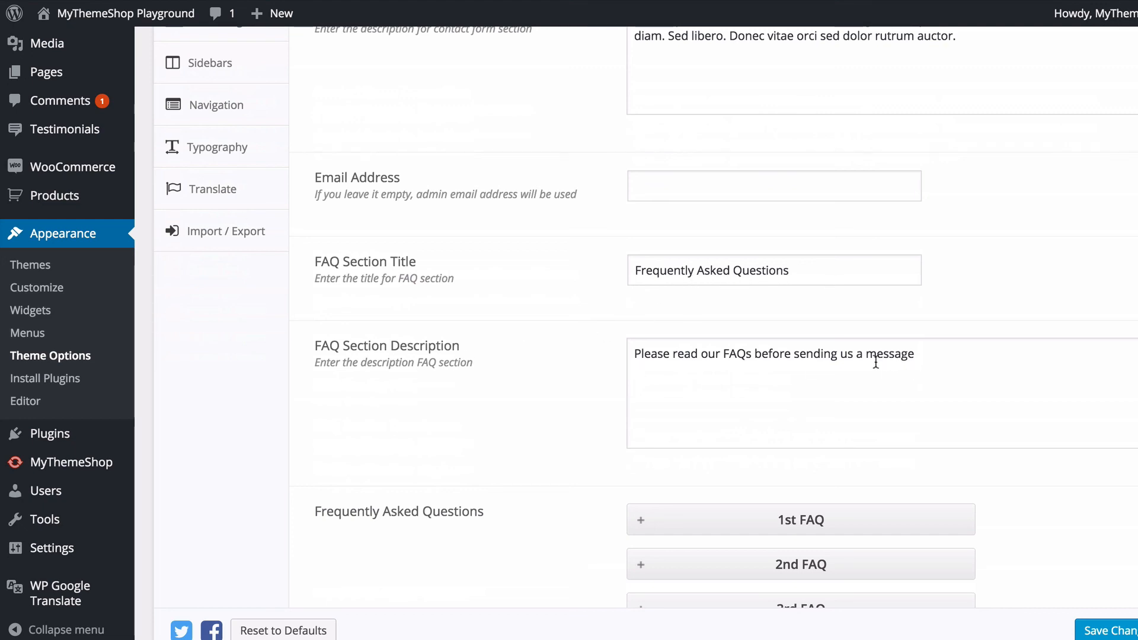
pyautogui.scroll(-6, 850, 356)
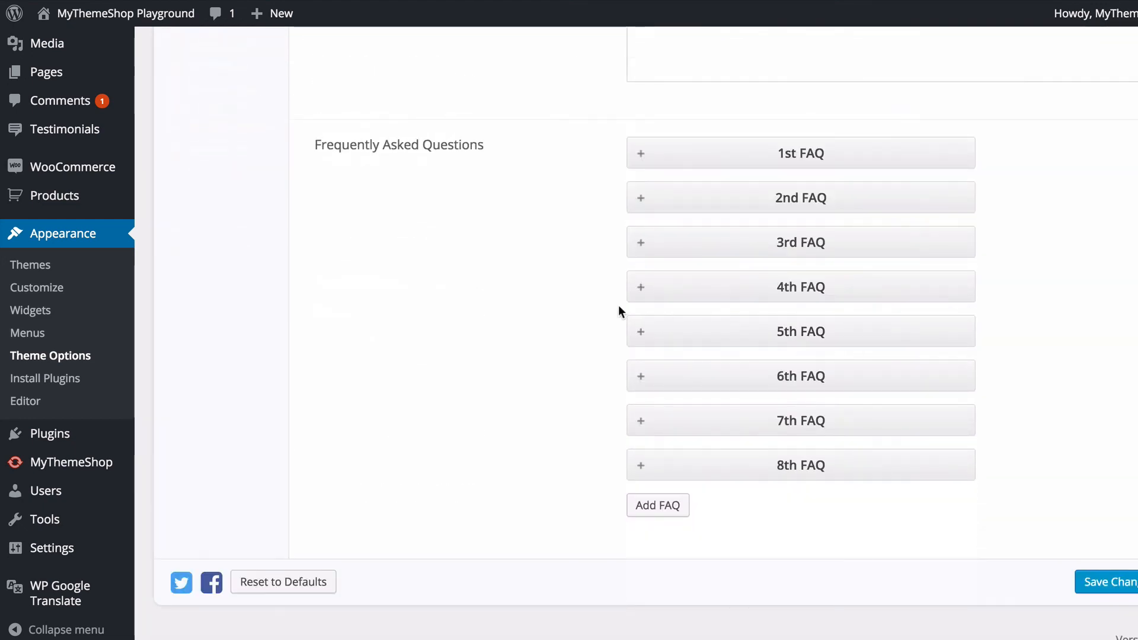
pyautogui.click(640, 154)
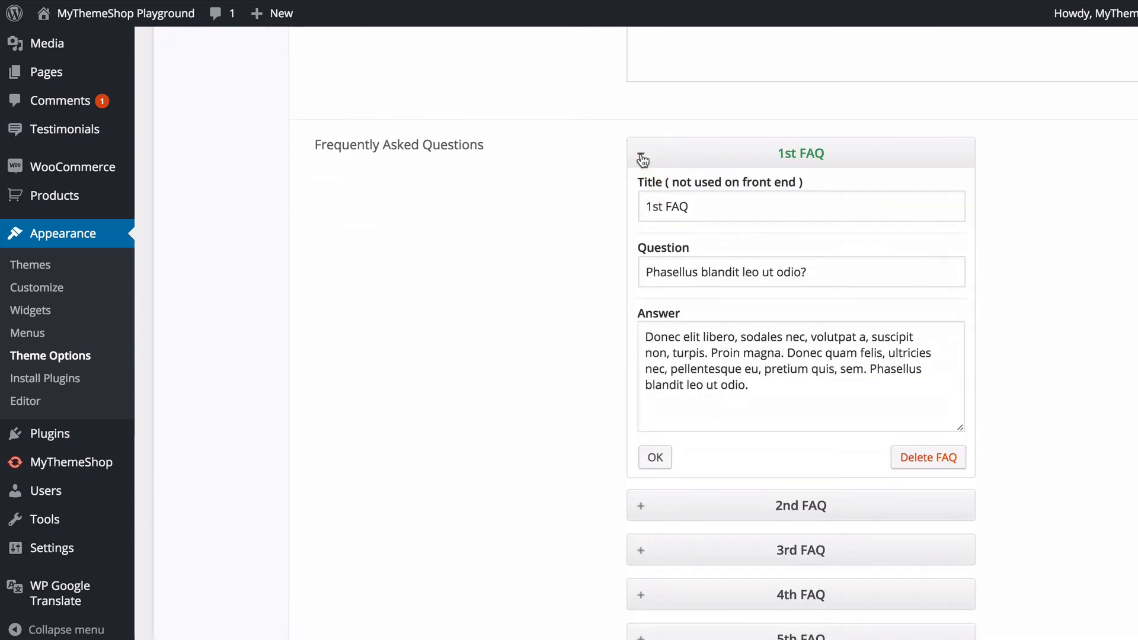
pyautogui.click(675, 213)
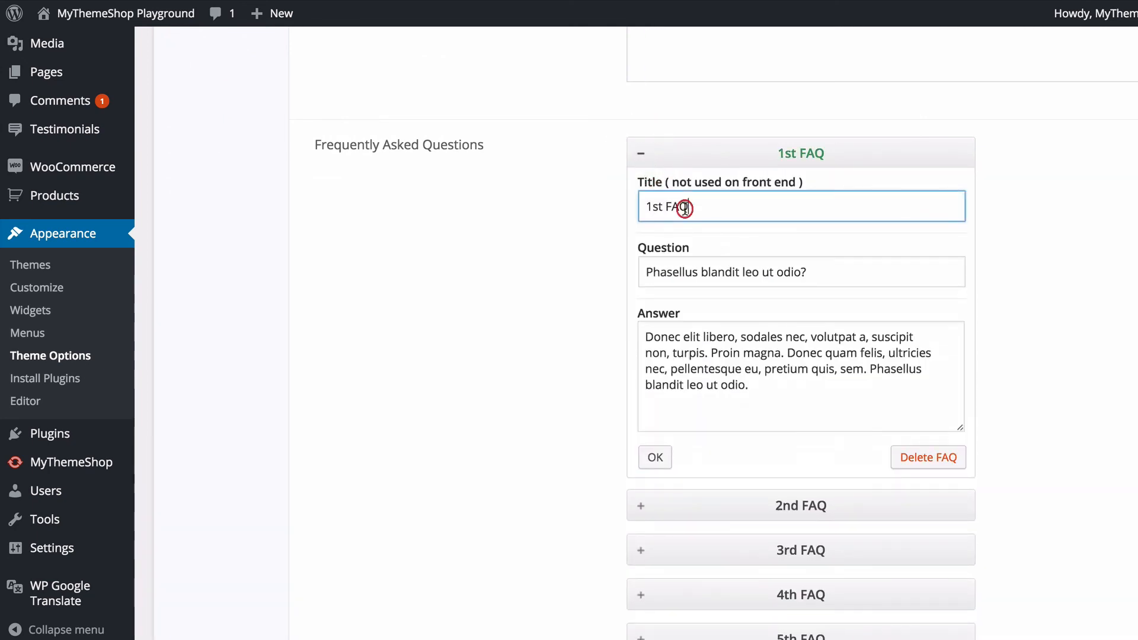
pyautogui.click(704, 281)
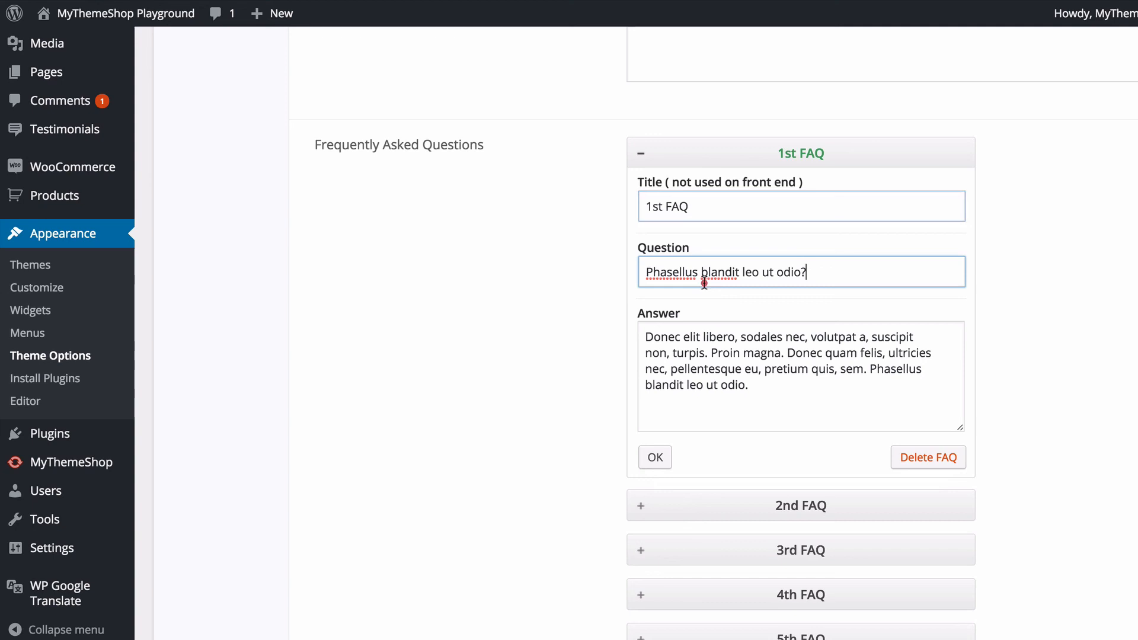
pyautogui.click(704, 370)
pyautogui.click(717, 214)
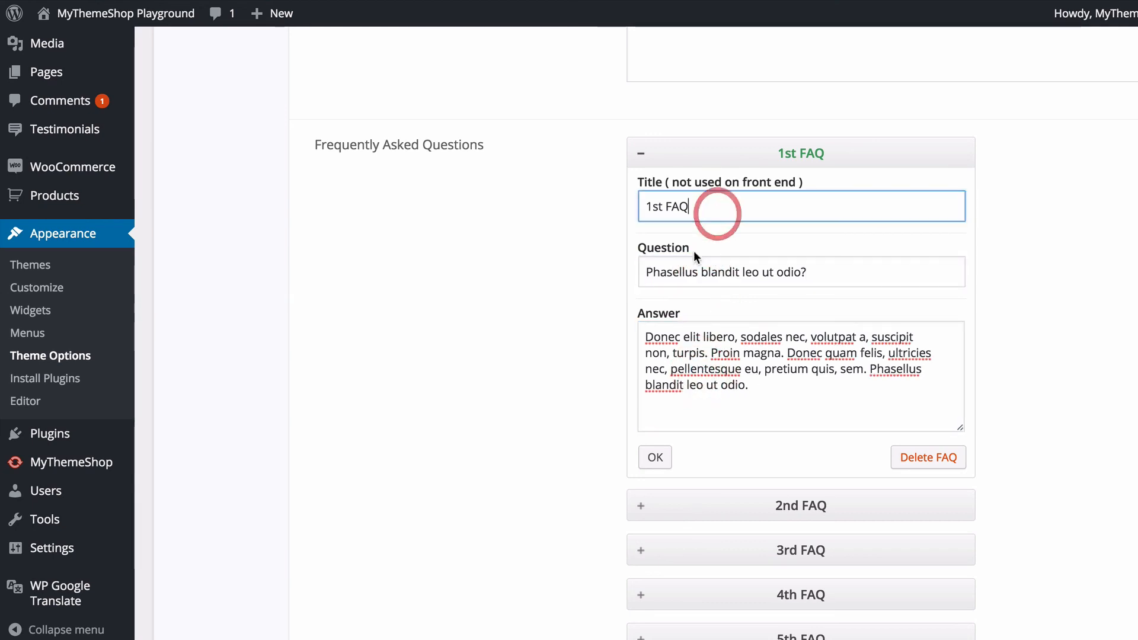
pyautogui.click(728, 271)
pyautogui.click(716, 368)
pyautogui.click(634, 157)
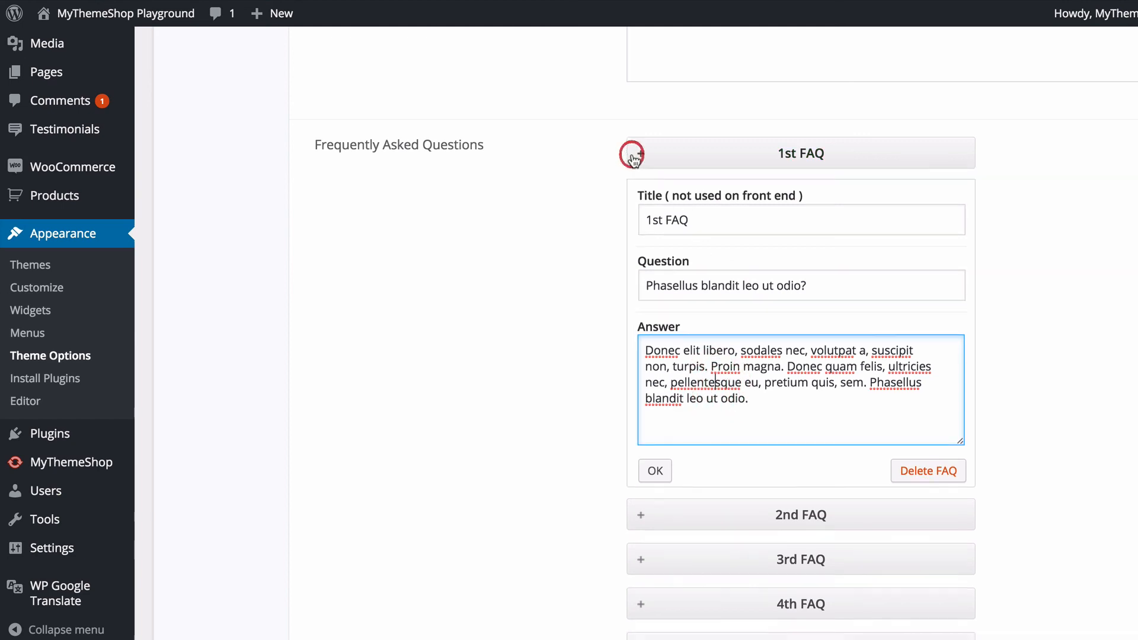
pyautogui.moveTo(759, 162); pyautogui.dragTo(754, 190)
# - Try adding a blank FAQ entry to the Frequently Asked Questions list, and delete it
pyautogui.click(662, 552)
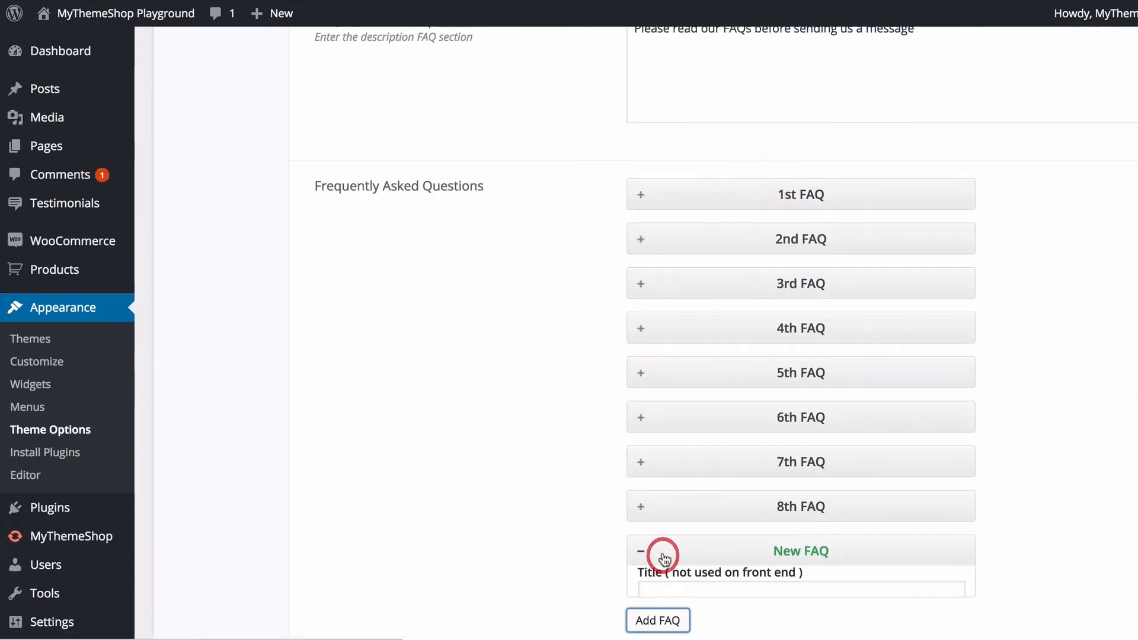
pyautogui.scroll(-5, 560, 408)
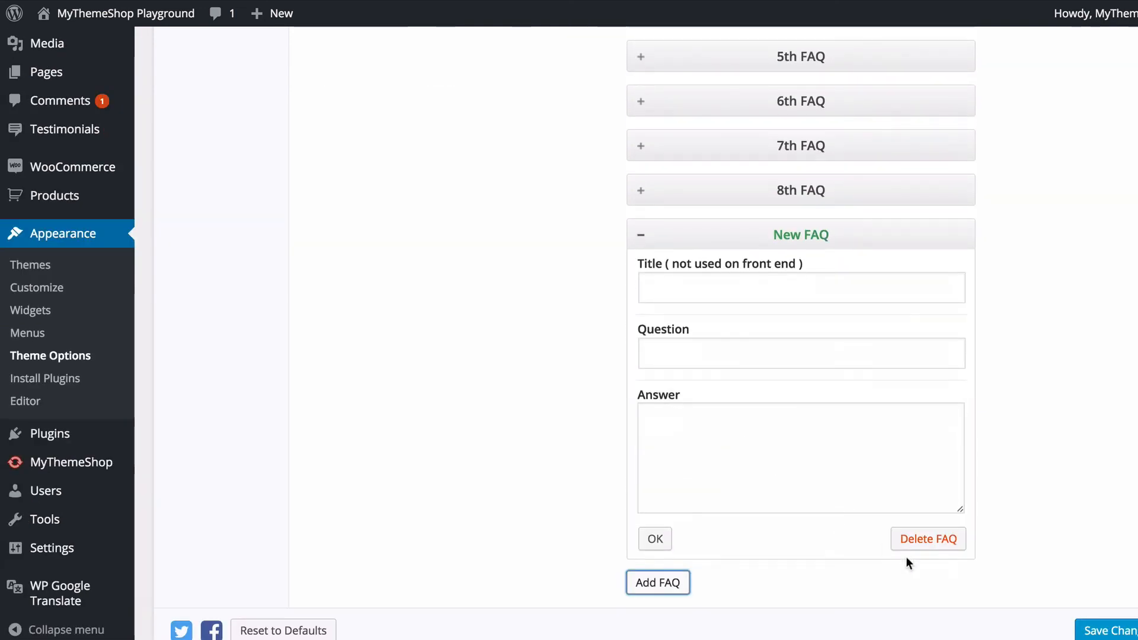
pyautogui.click(918, 539)
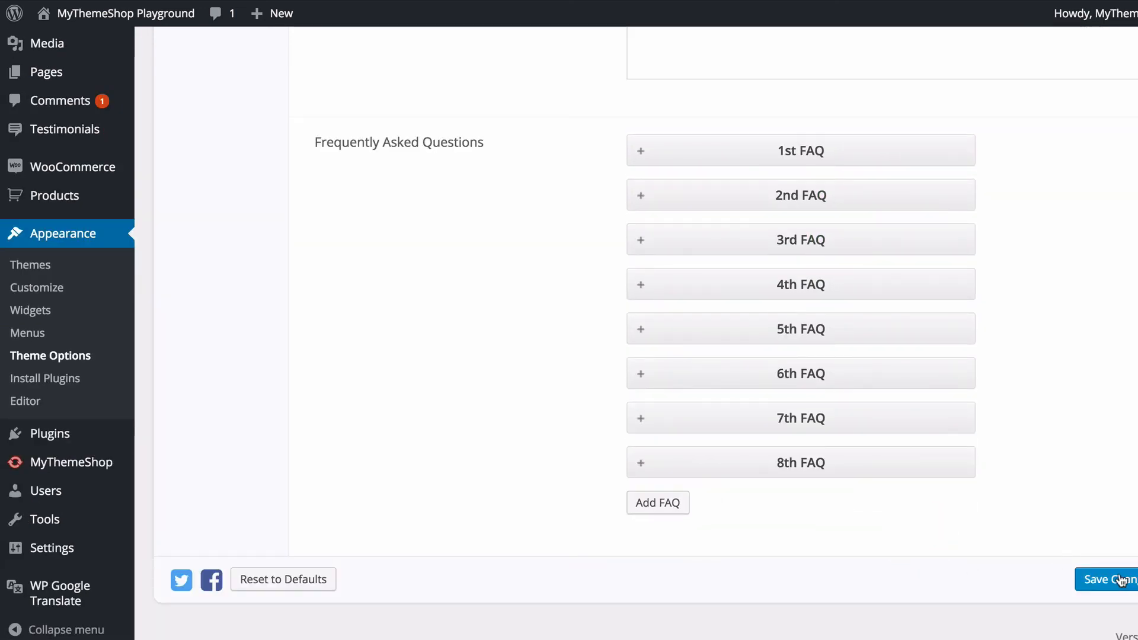
# - Save the Contact Page options and reload the live contact page to check its map, FAQs and contact form
pyautogui.click(1104, 579)
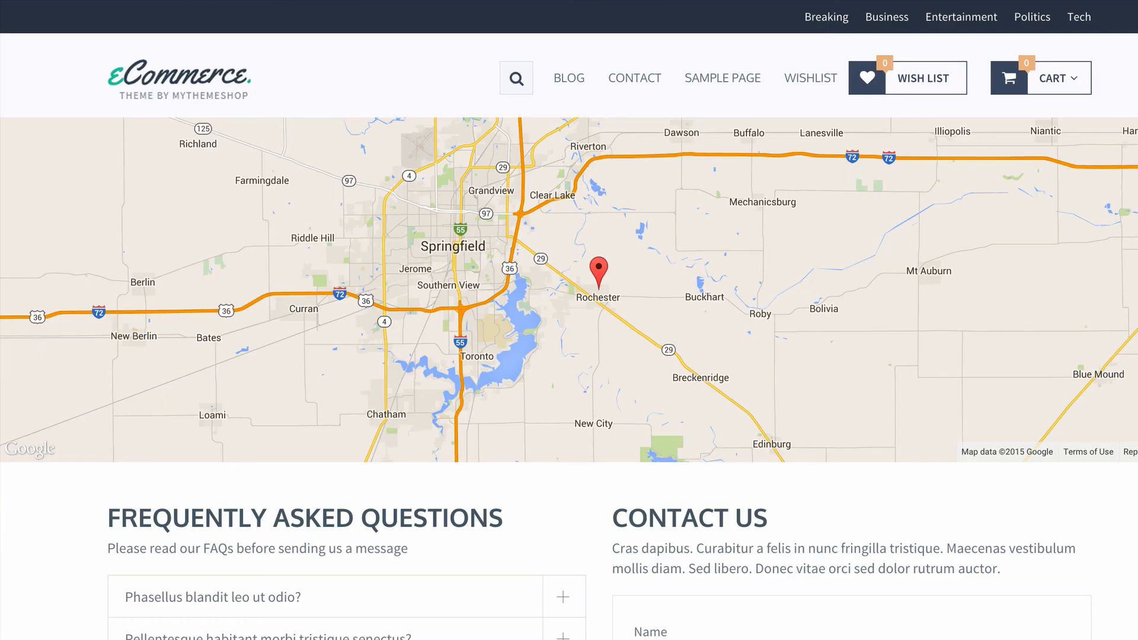
pyautogui.press('super+r')
pyautogui.scroll(-9, 297, 472)
pyautogui.scroll(5, 314, 130)
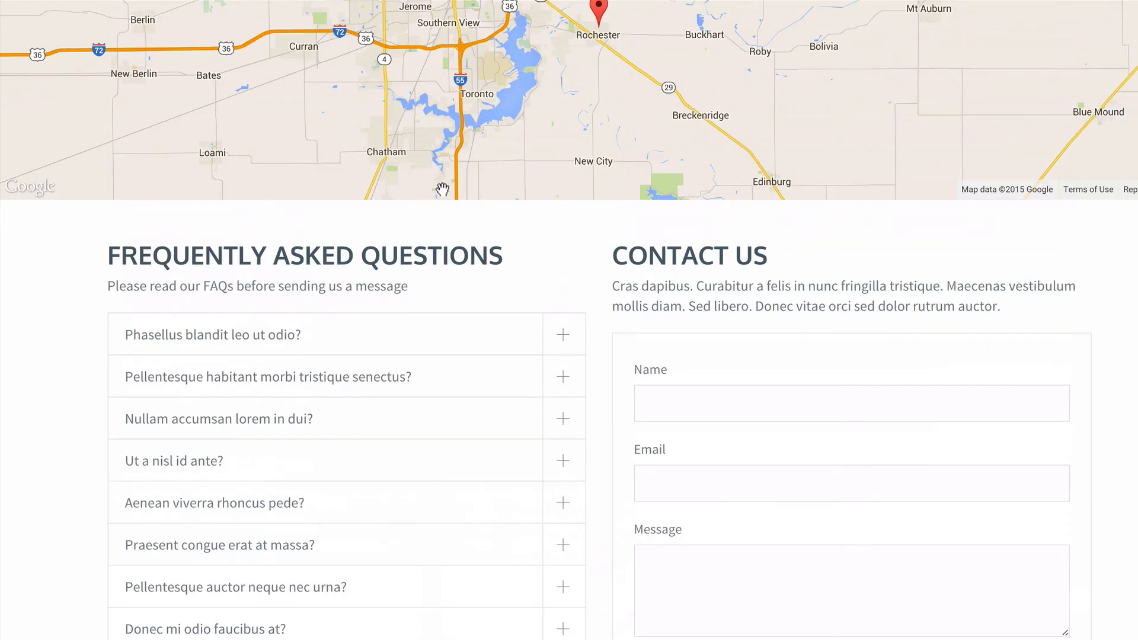
pyautogui.scroll(5, 753, 382)
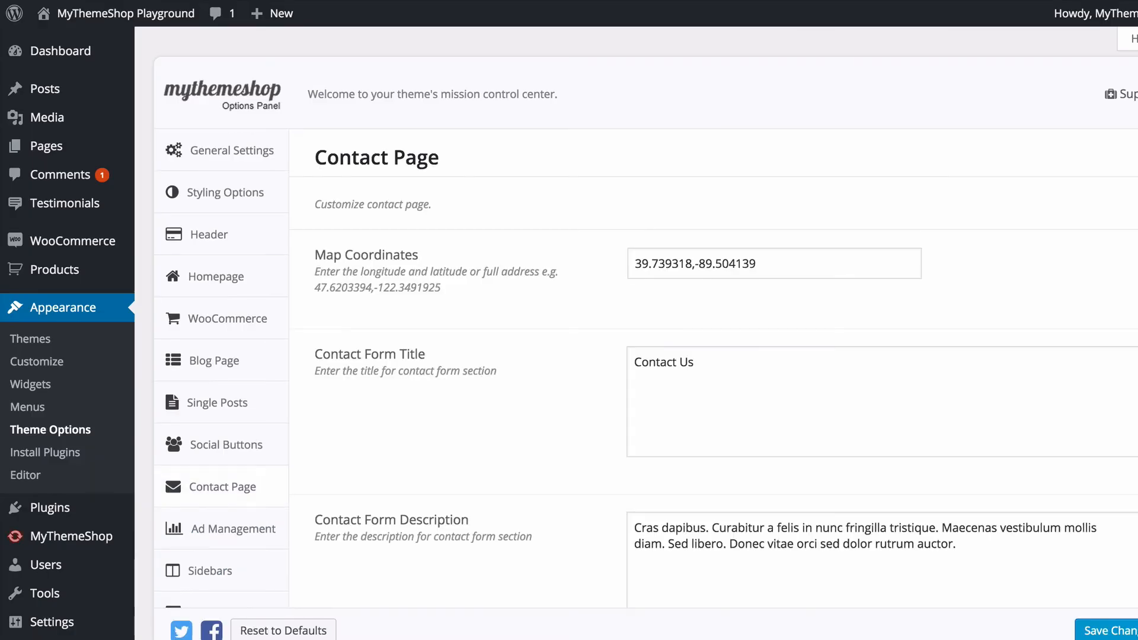
# - Open the Ad Management settings and examine the ad code options for below the post title and below the post content
pyautogui.click(247, 529)
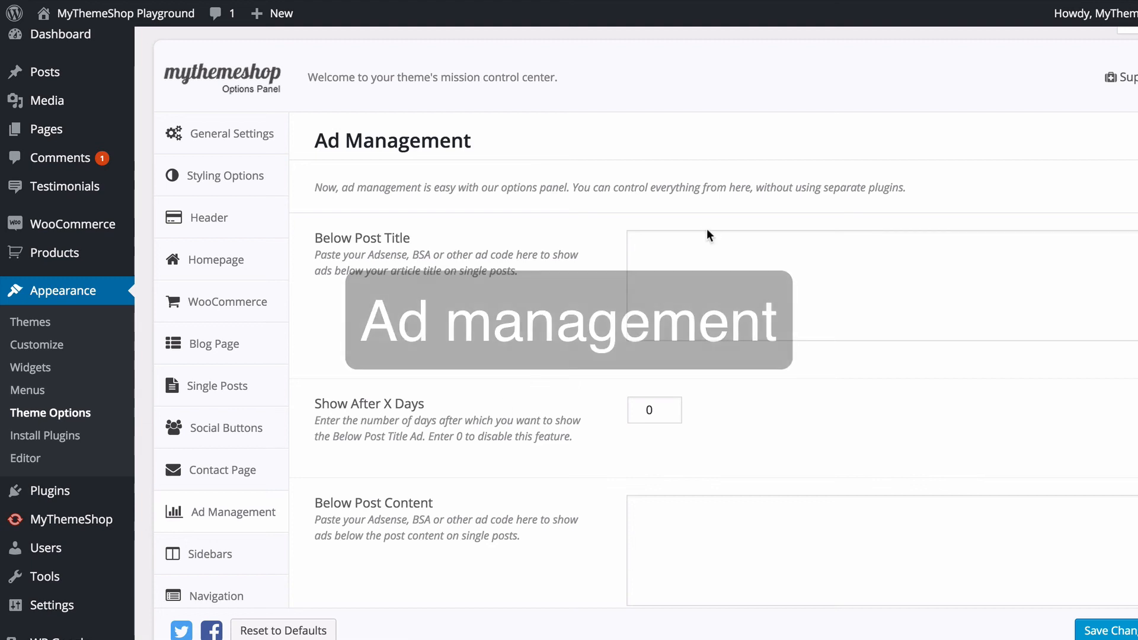
pyautogui.scroll(-2, 715, 232)
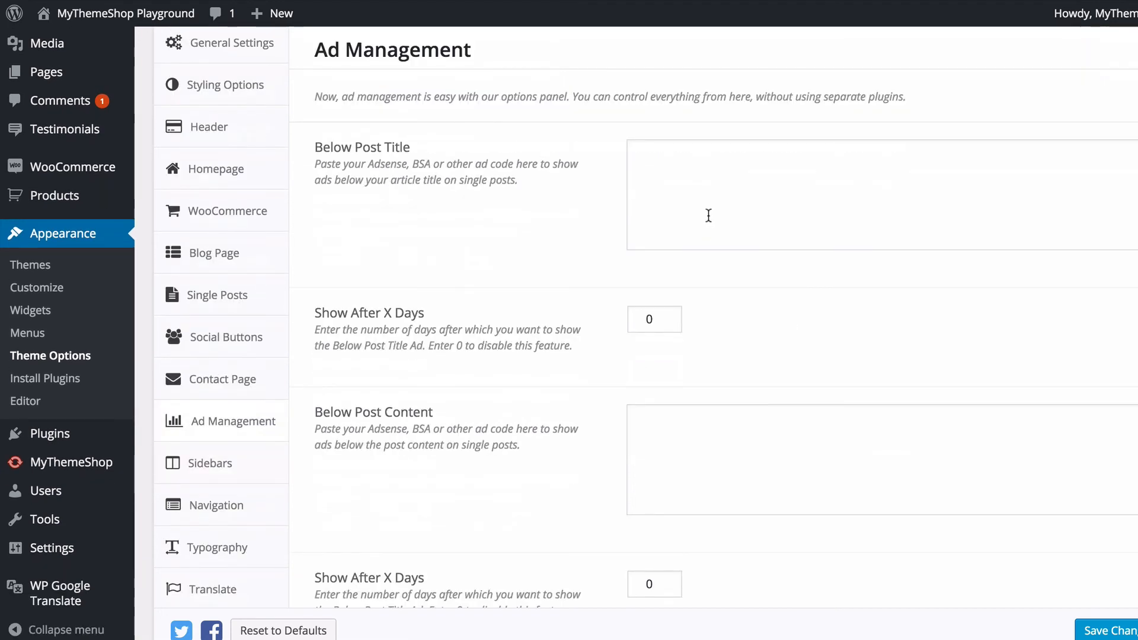
pyautogui.click(656, 206)
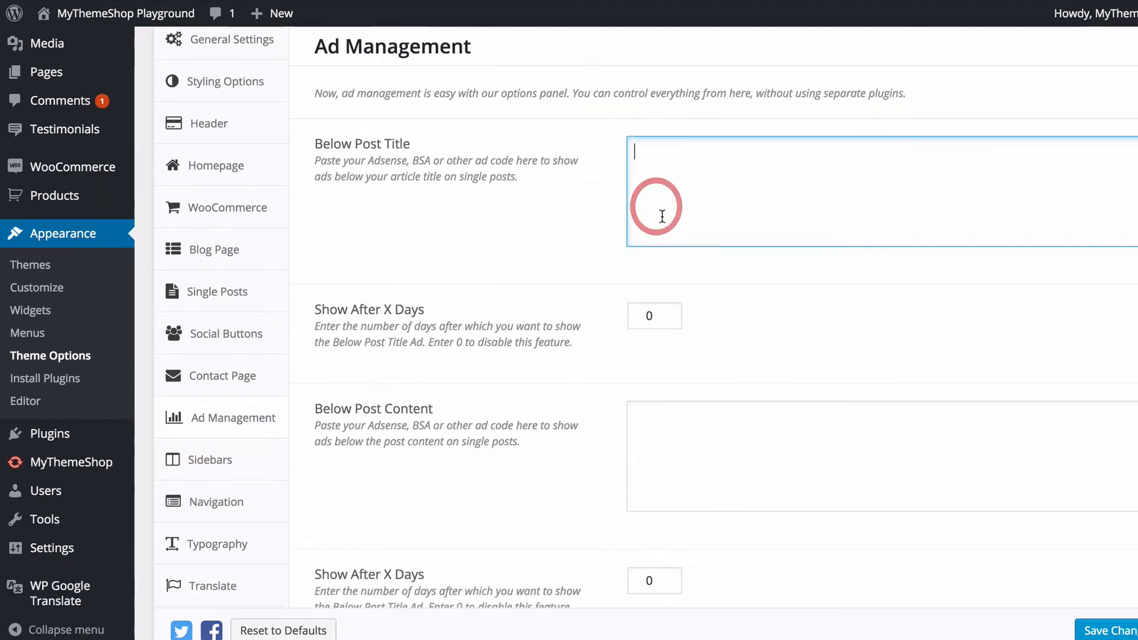
pyautogui.scroll(-2, 669, 320)
pyautogui.click(677, 322)
pyautogui.scroll(1, 676, 305)
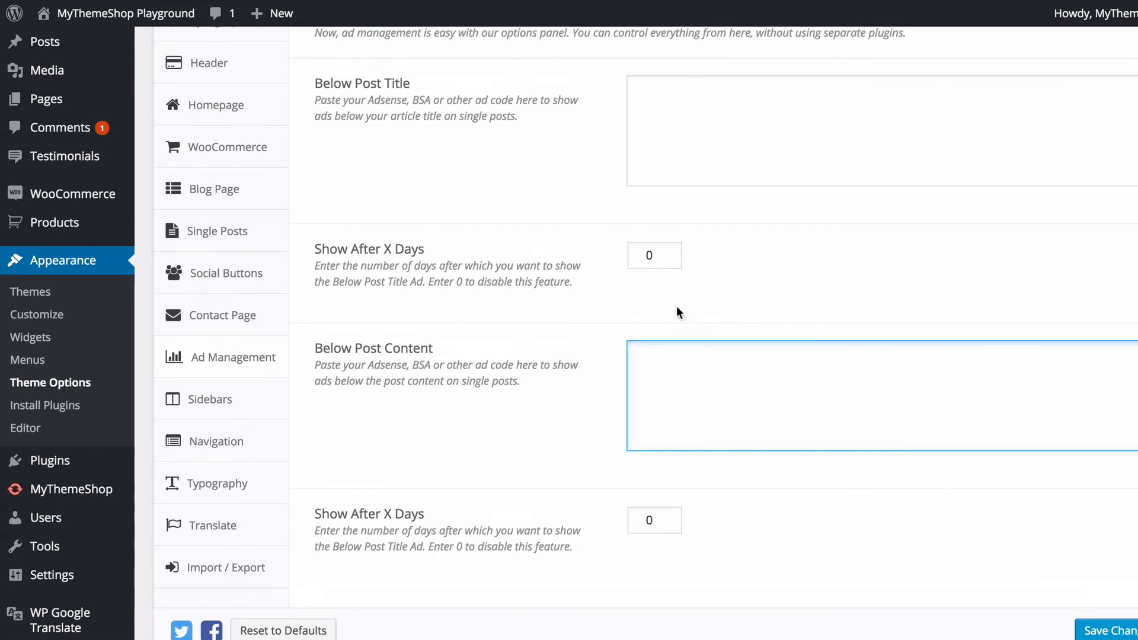
pyautogui.click(730, 152)
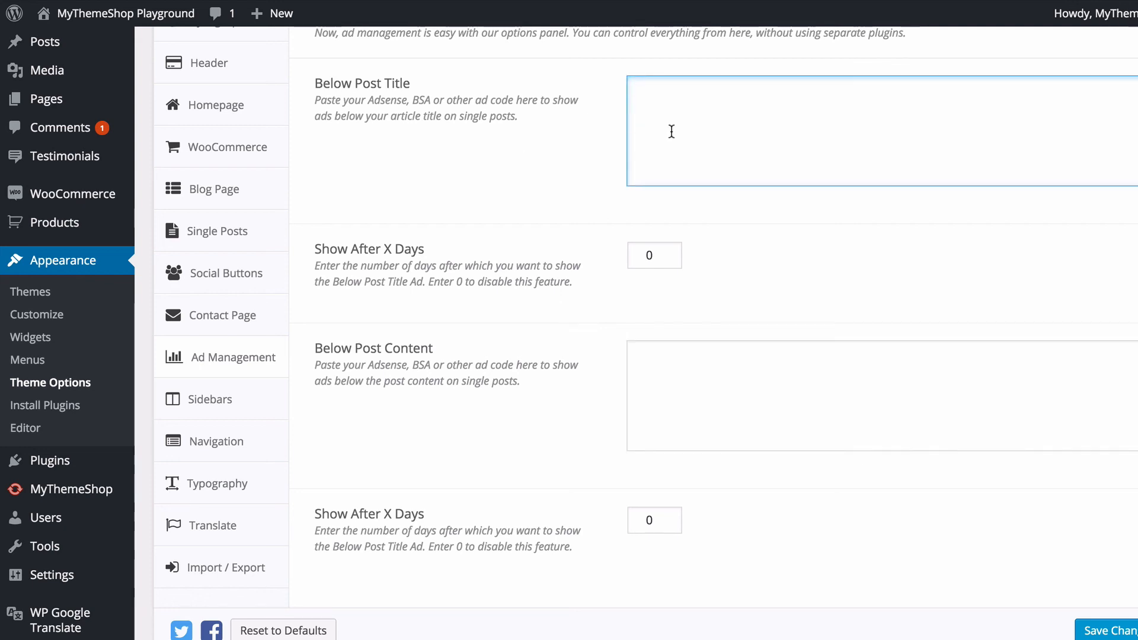
pyautogui.click(663, 112)
pyautogui.click(679, 415)
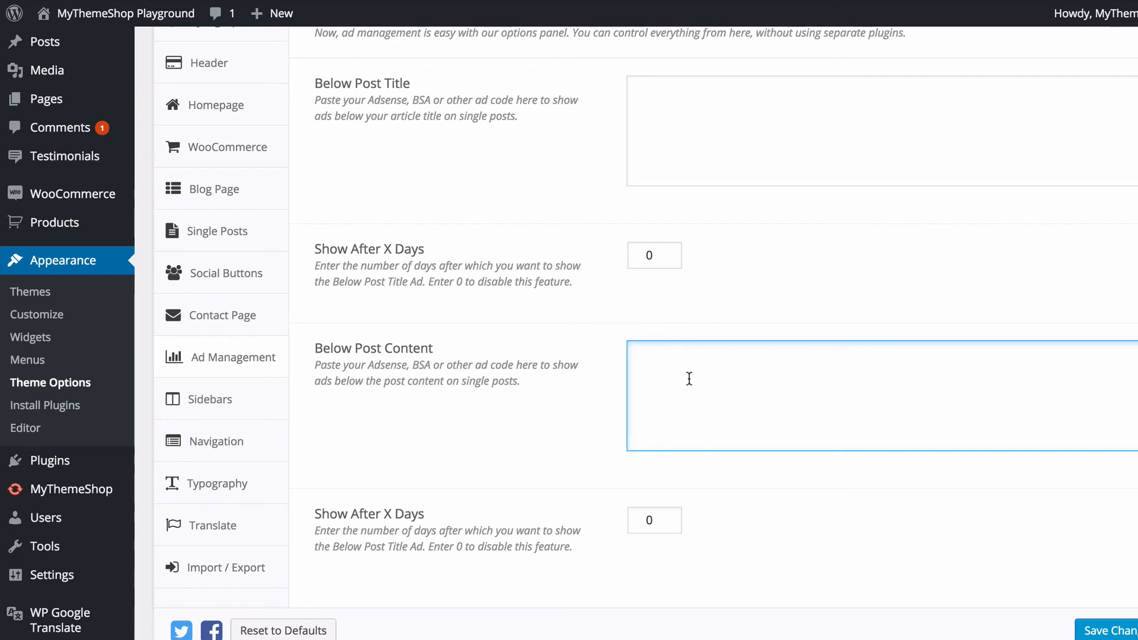
# - Try 5 for Show After X Days on the Below Post Title ad, and restore it to 0
pyautogui.click(666, 256)
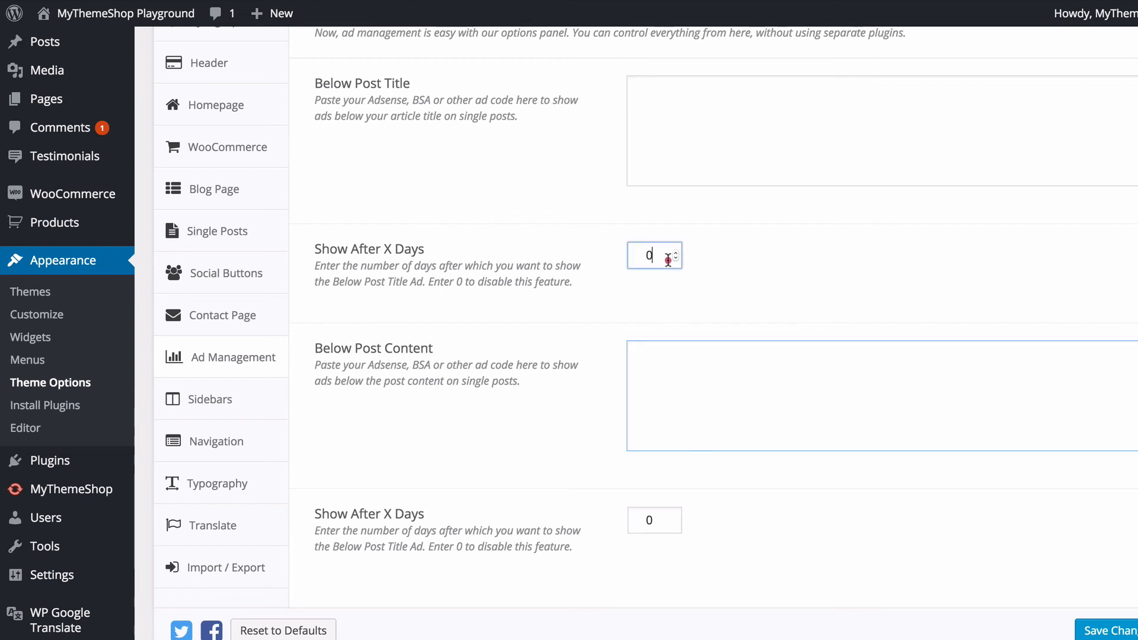
pyautogui.hotkey('ctrl', 'a')
pyautogui.press('BackSpace')
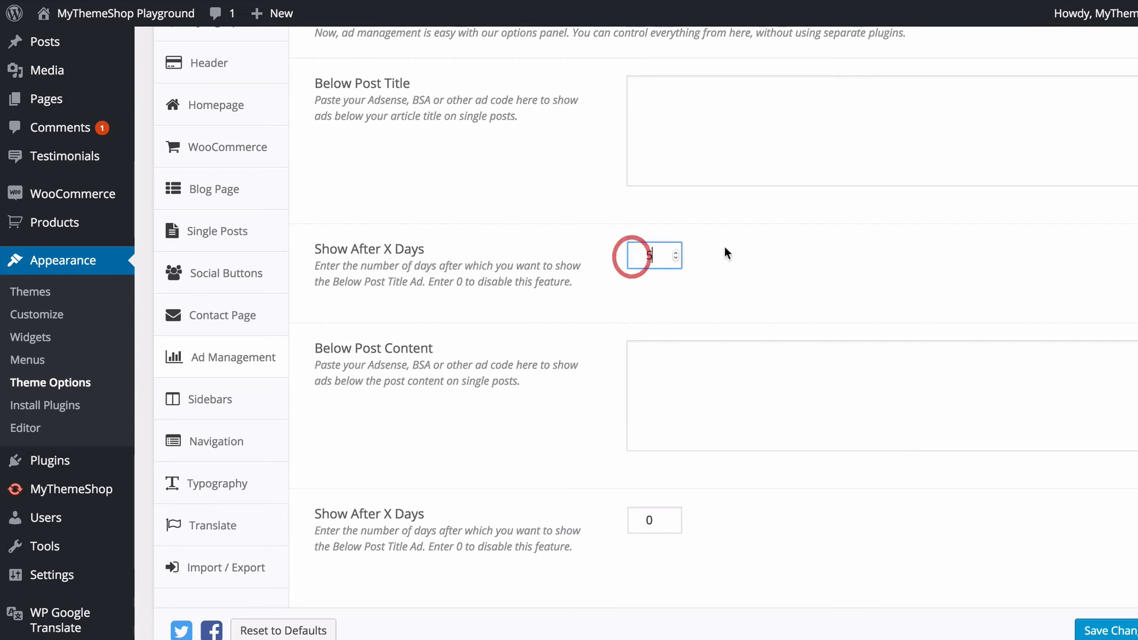
pyautogui.write('5')
pyautogui.press('BackSpace')
pyautogui.write('0')
pyautogui.click(764, 299)
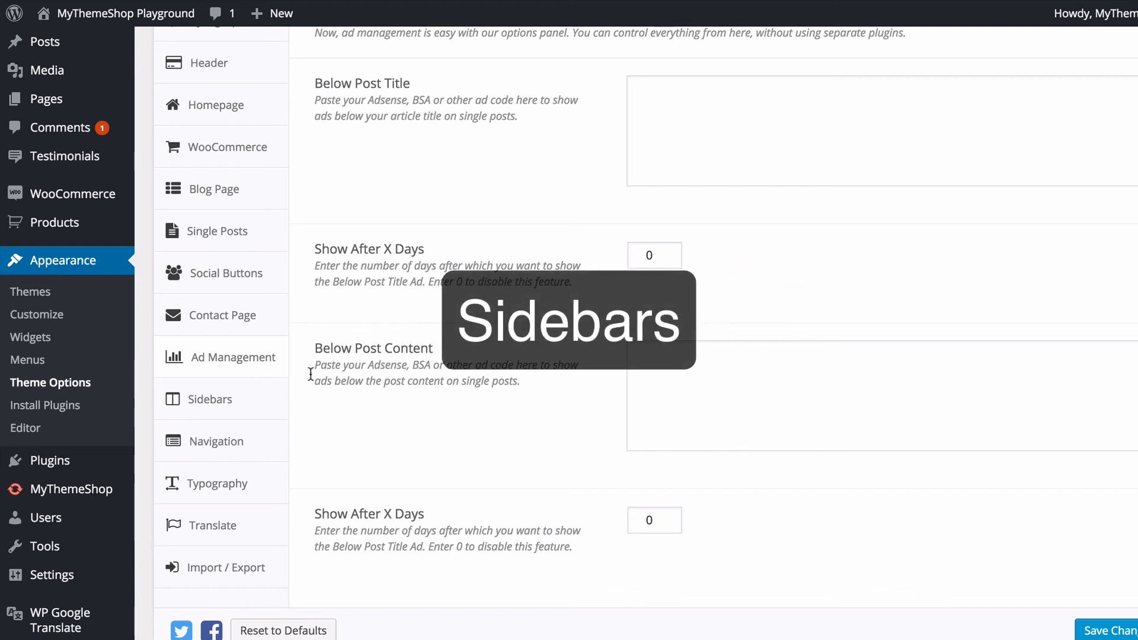
# - Add a custom sidebar named "Single Post Sidebar" with the ID "sidebar-sing" in the Sidebars settings, and save the options
pyautogui.click(257, 400)
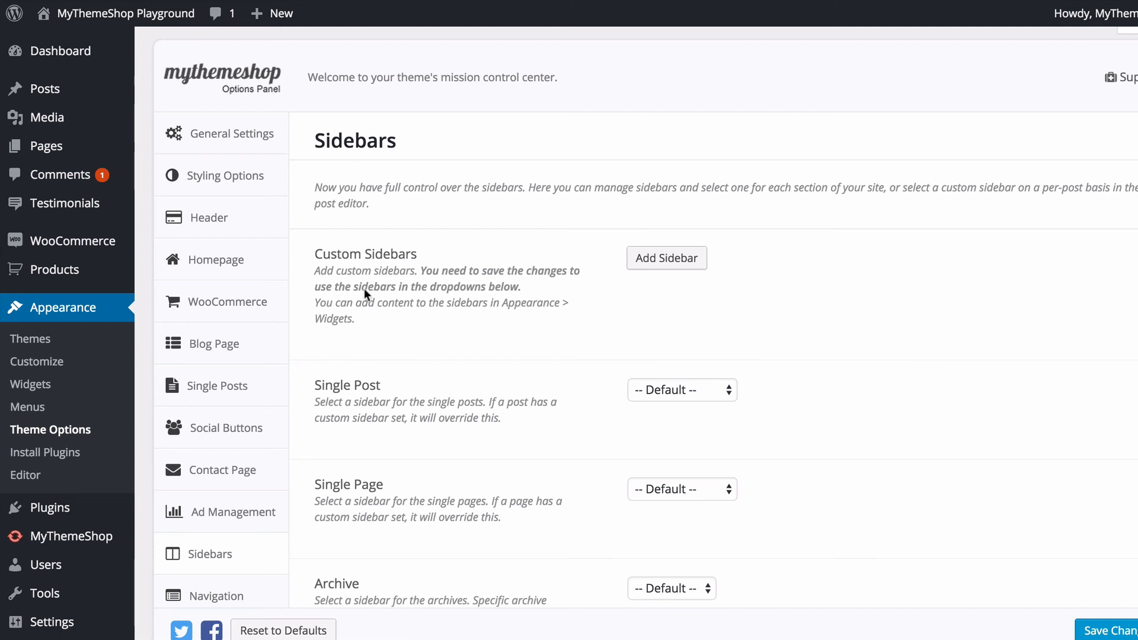
pyautogui.click(658, 259)
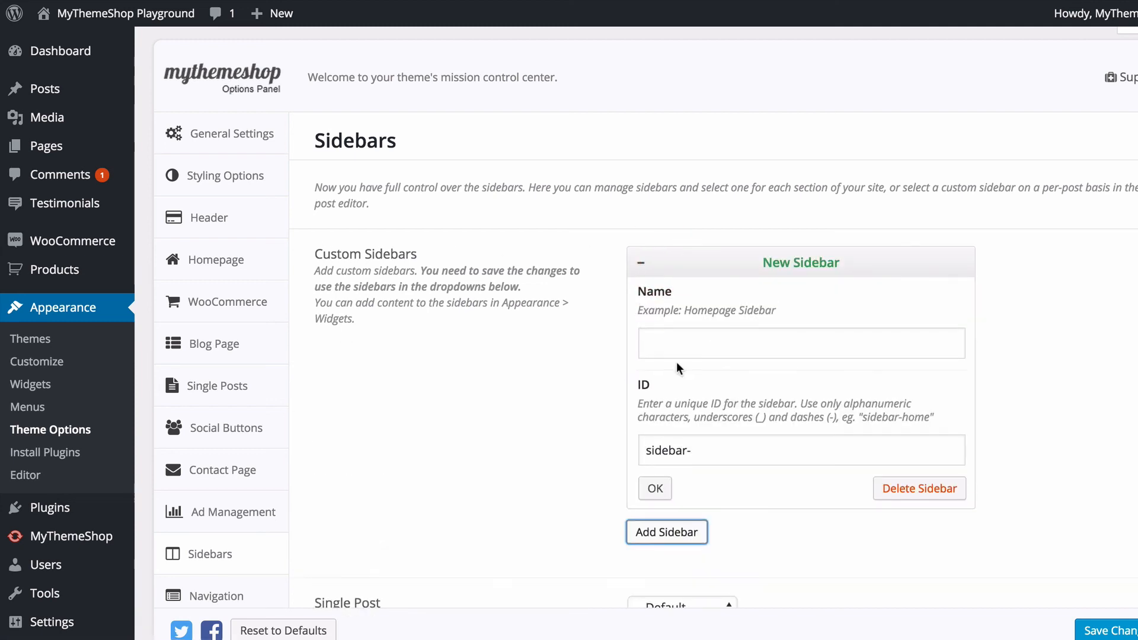
pyautogui.click(689, 345)
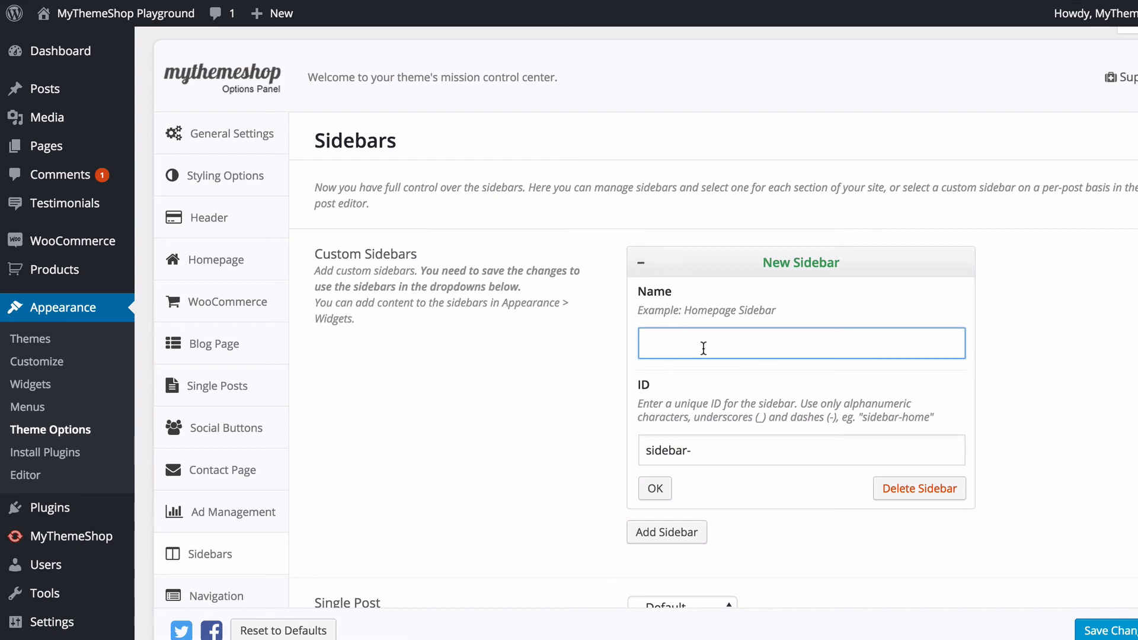
pyautogui.write('Single Post Sidebar')
pyautogui.press('Tab')
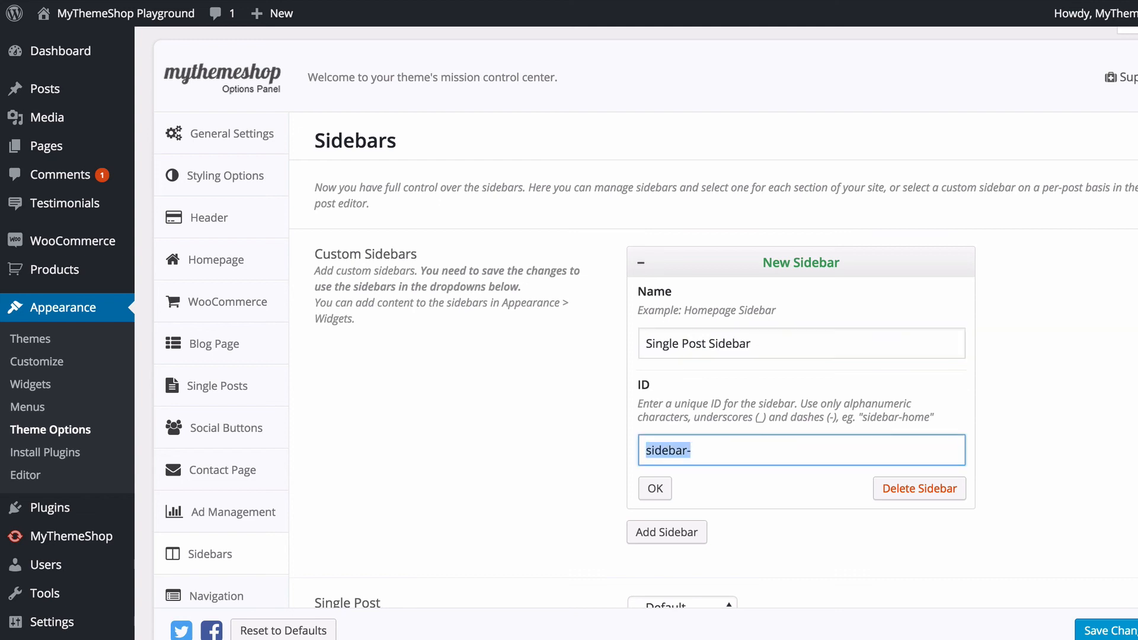
pyautogui.press('Right')
pyautogui.write('sing')
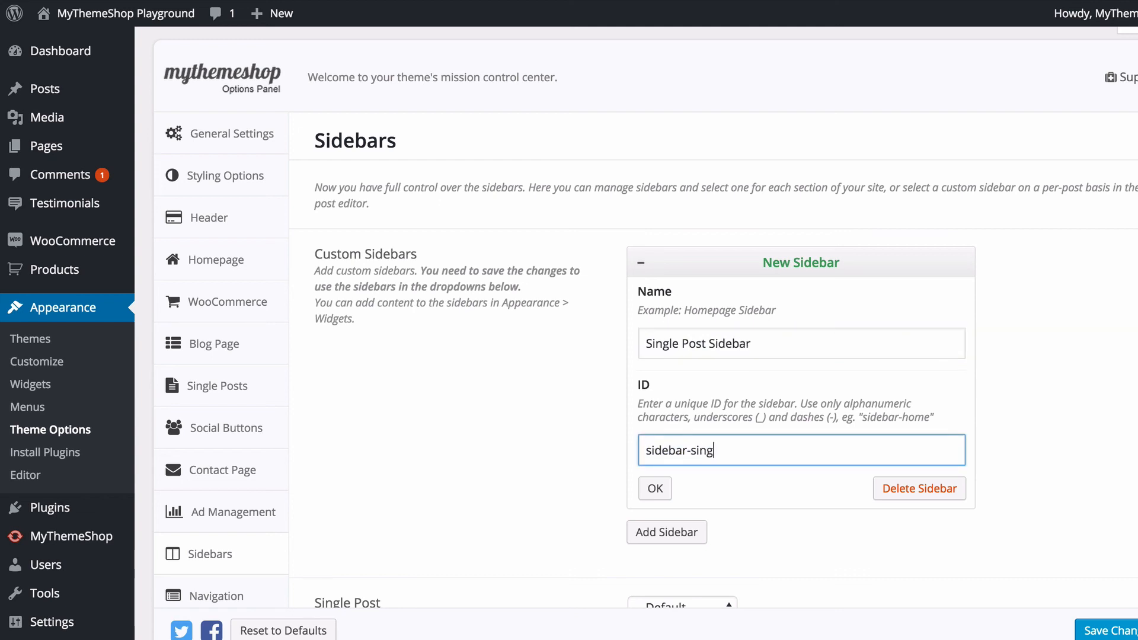
pyautogui.click(655, 488)
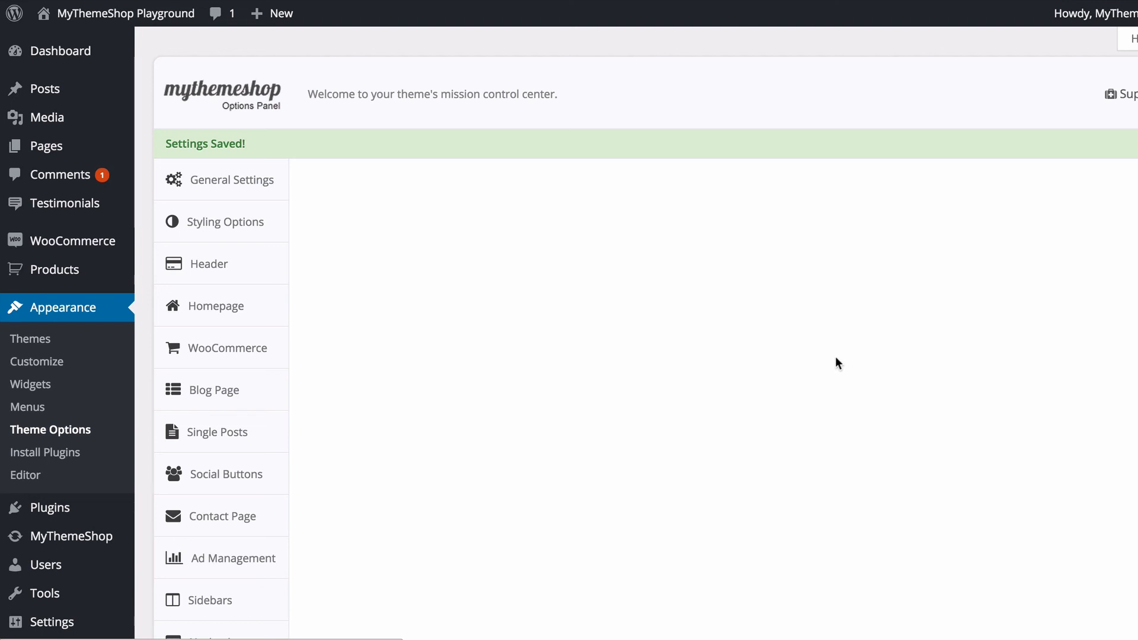
# - Assign Single Post Sidebar to single posts, and review the sidebar choices for pages, archives, search and 404 pages
pyautogui.scroll(-3, 841, 329)
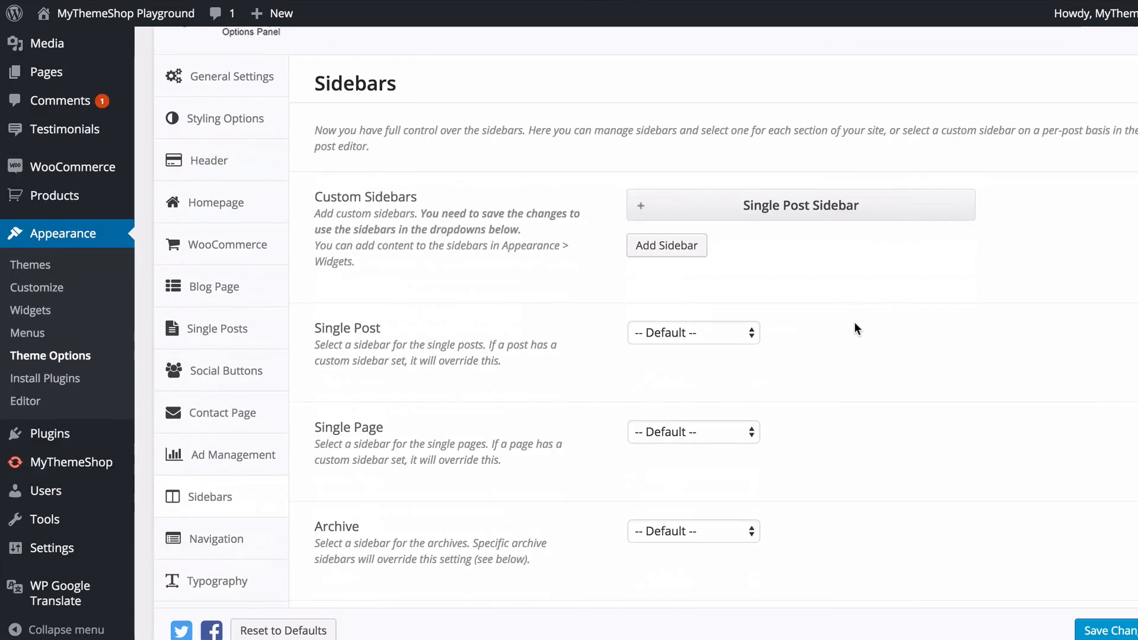
pyautogui.click(737, 331)
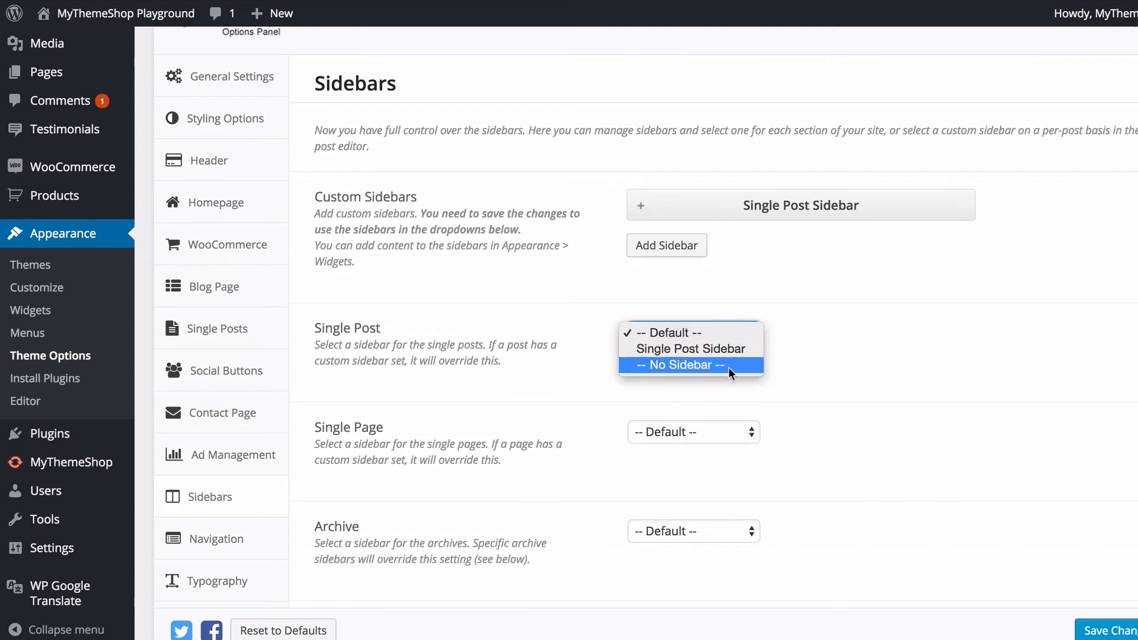
pyautogui.click(730, 350)
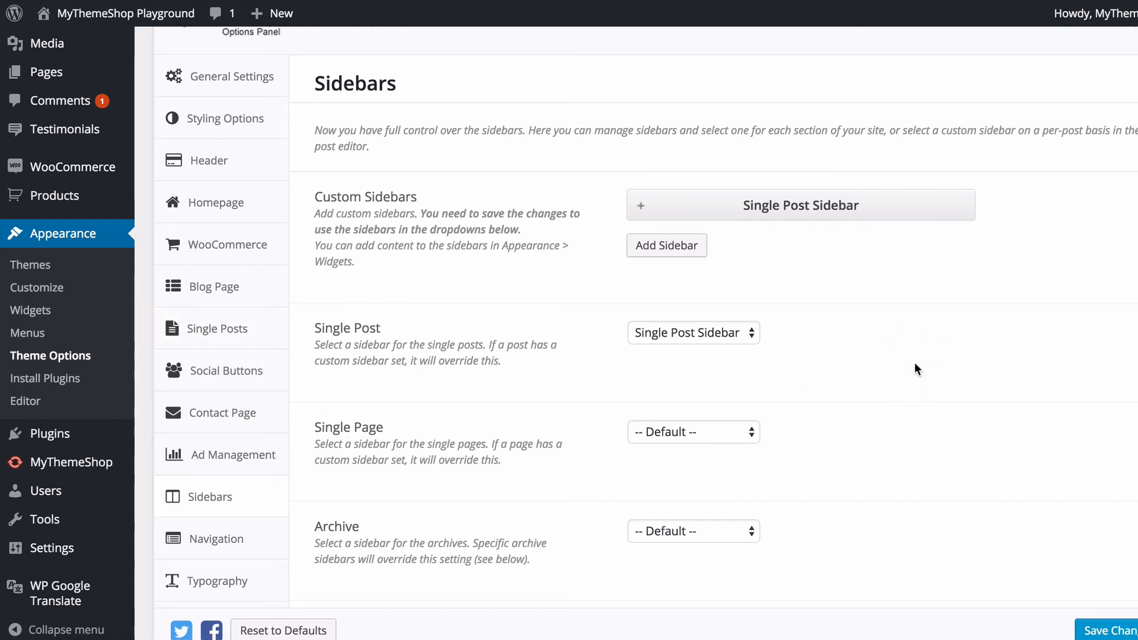
pyautogui.scroll(-3, 915, 369)
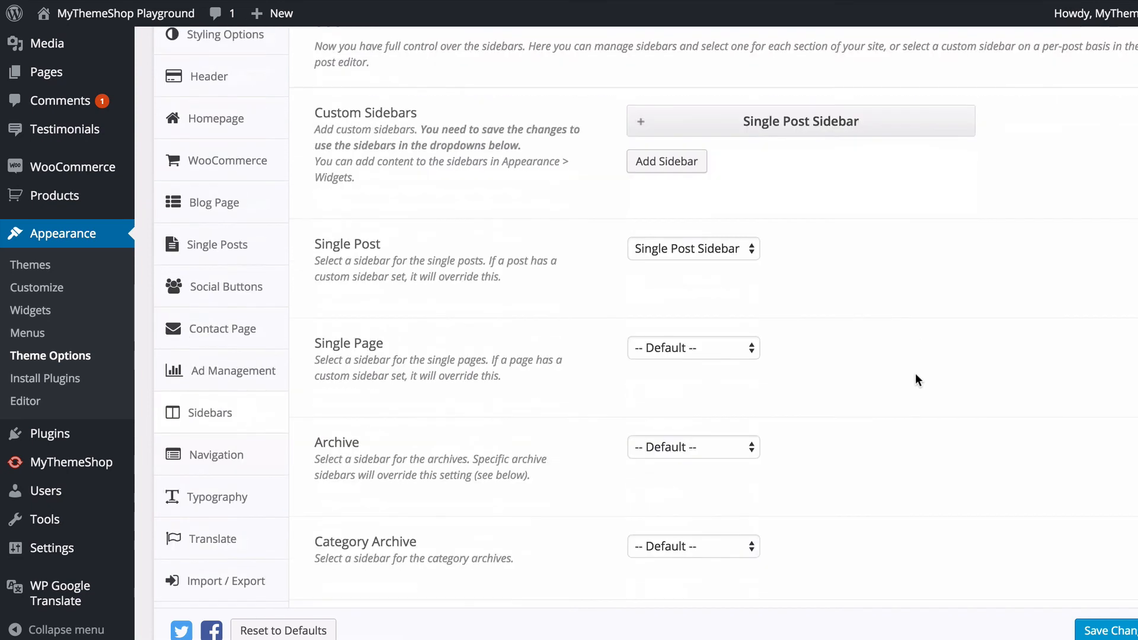
pyautogui.scroll(-5, 918, 368)
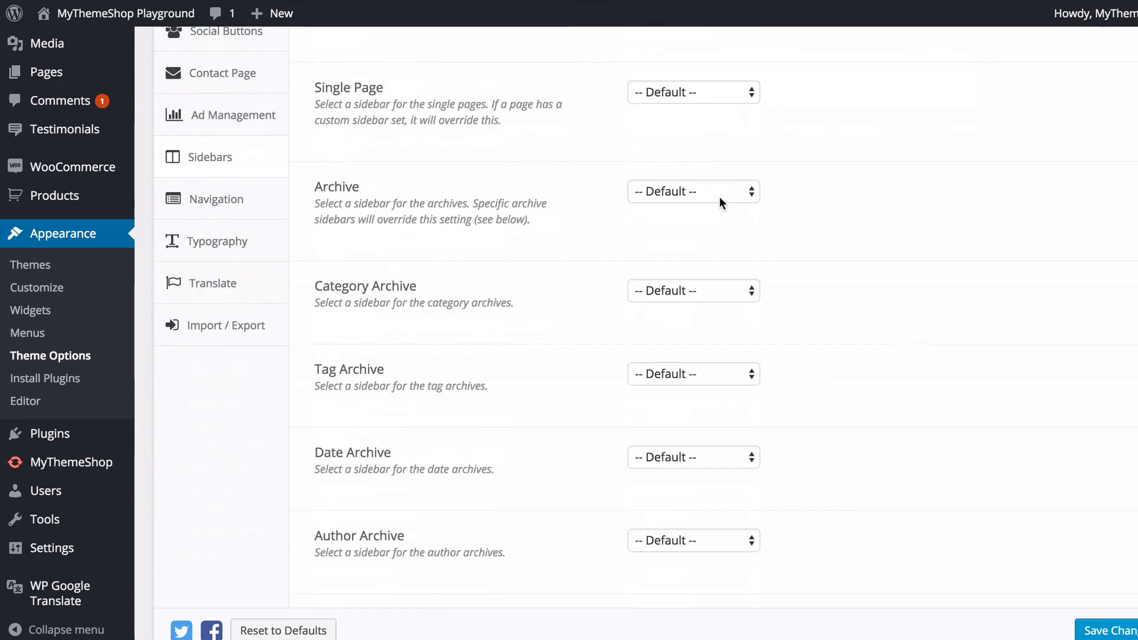
pyautogui.scroll(-8, 516, 320)
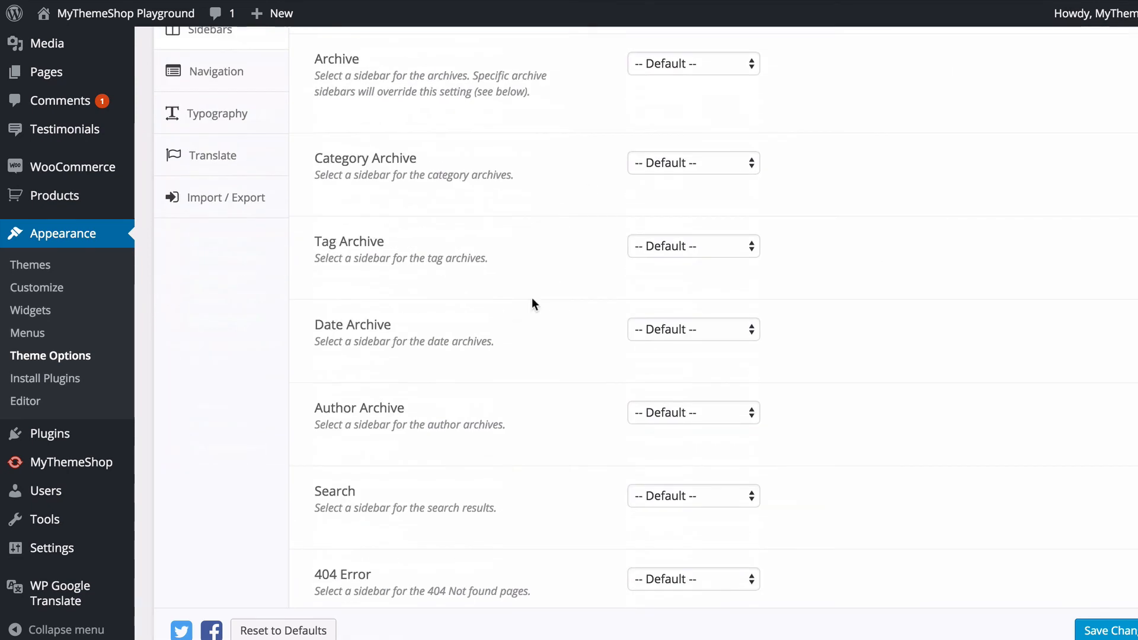
# - Save the sidebar options, and open the Menus section from the Navigation settings to review Menu 1
pyautogui.scroll(15, 531, 302)
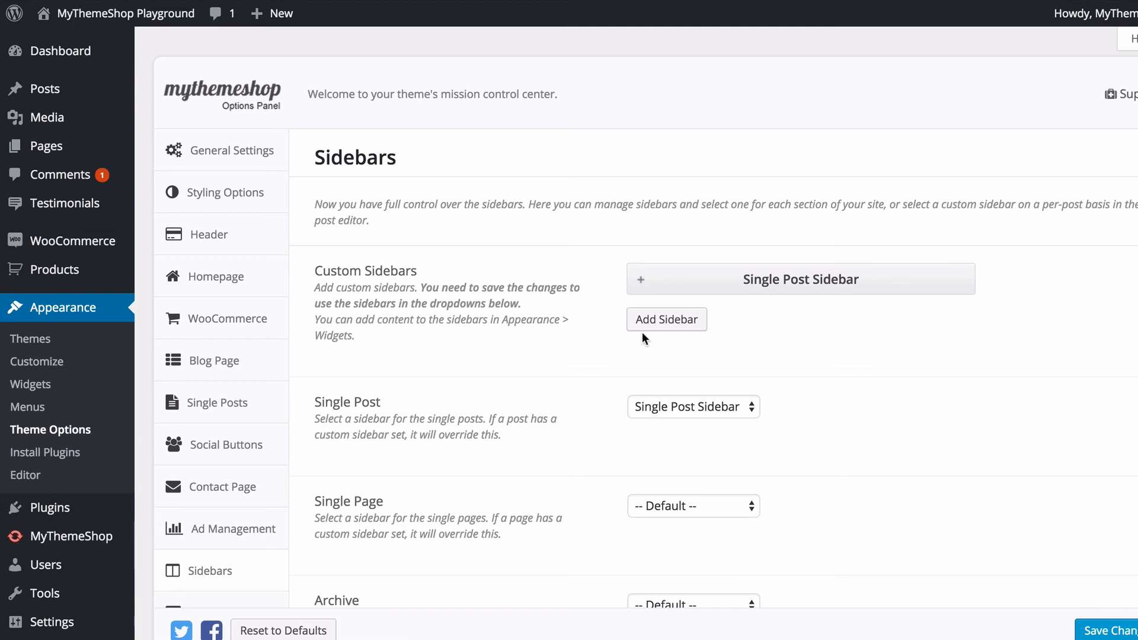
pyautogui.click(1103, 630)
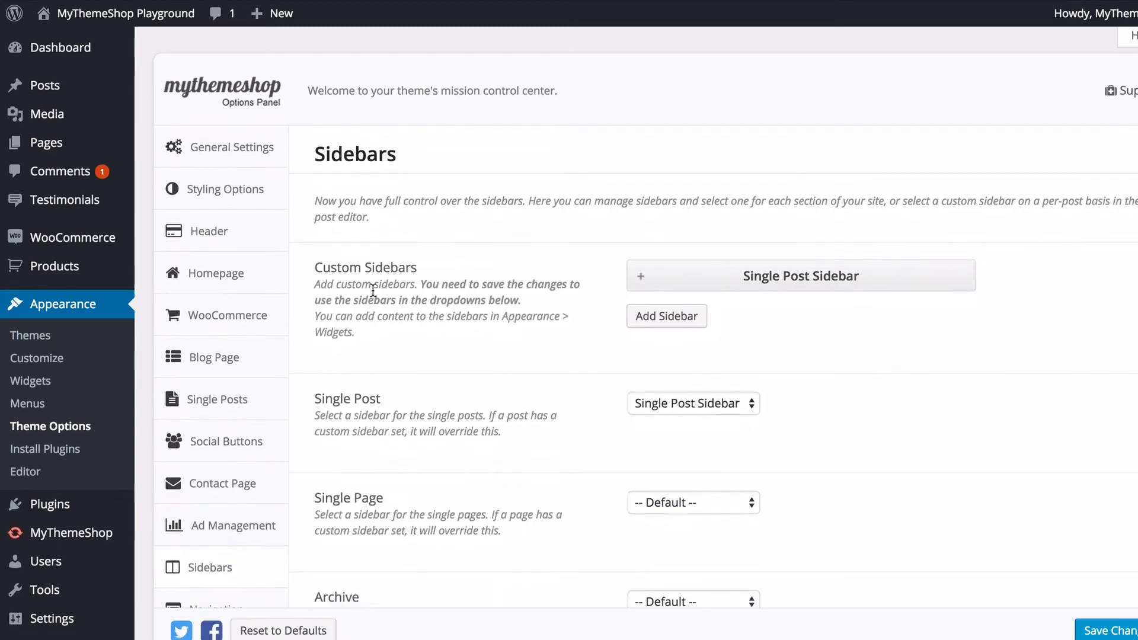
pyautogui.scroll(-1, 344, 356)
pyautogui.click(225, 548)
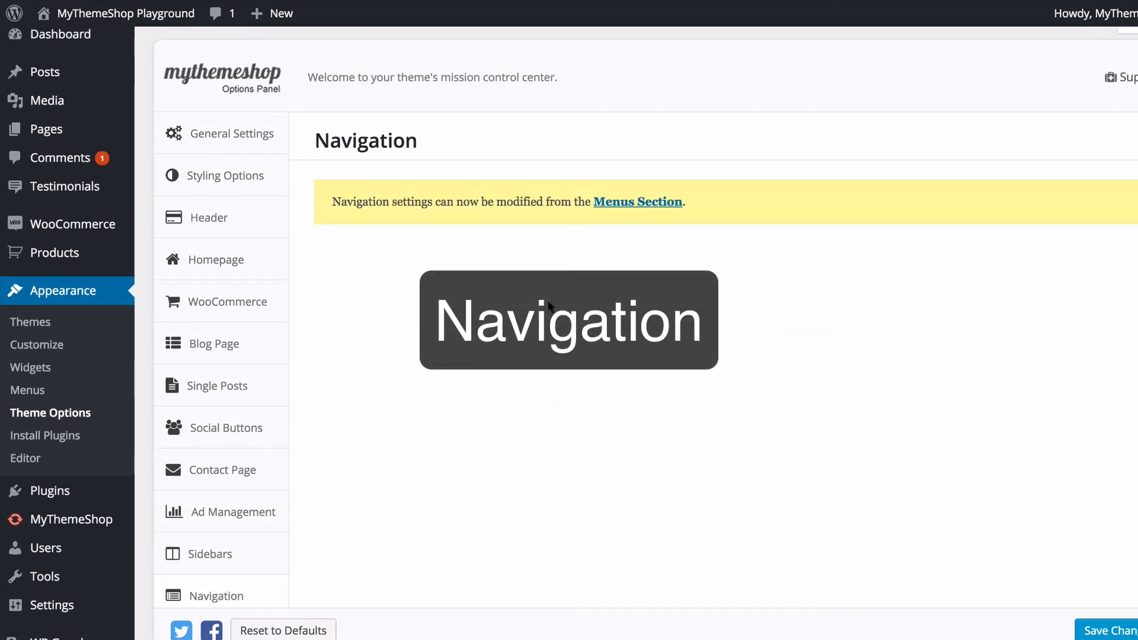
pyautogui.click(628, 207)
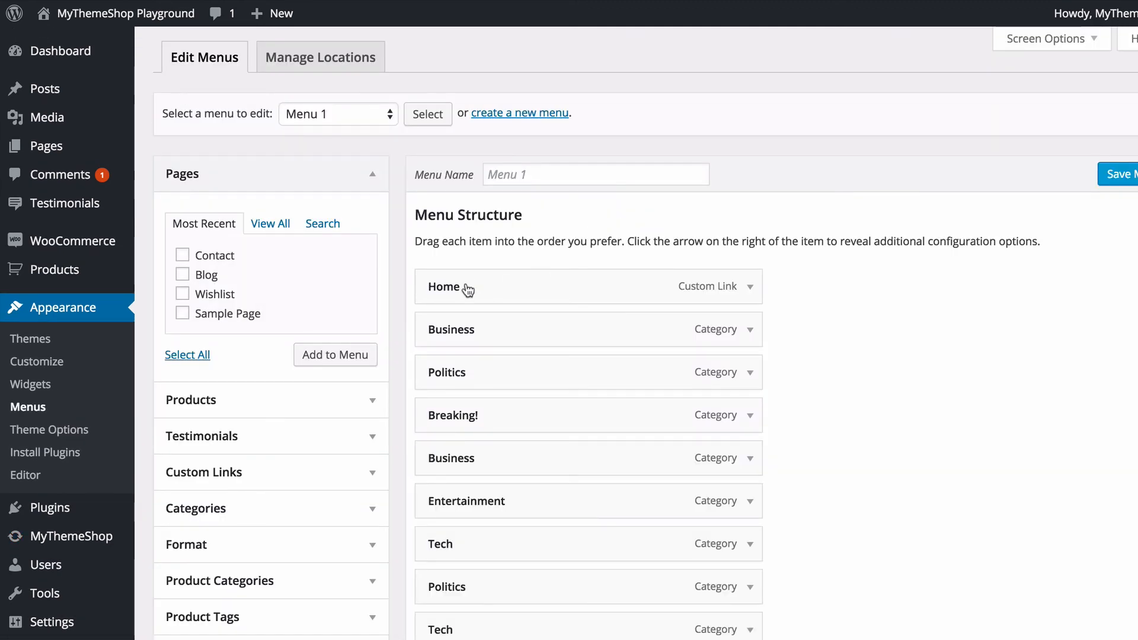
pyautogui.scroll(-5, 848, 266)
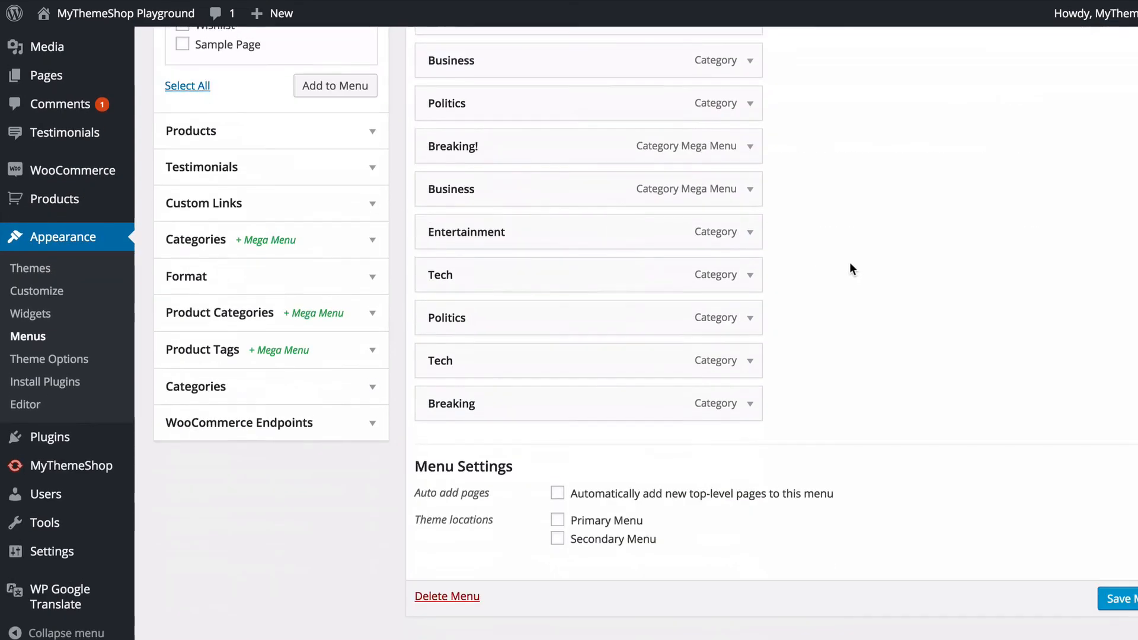
pyautogui.scroll(5, 849, 266)
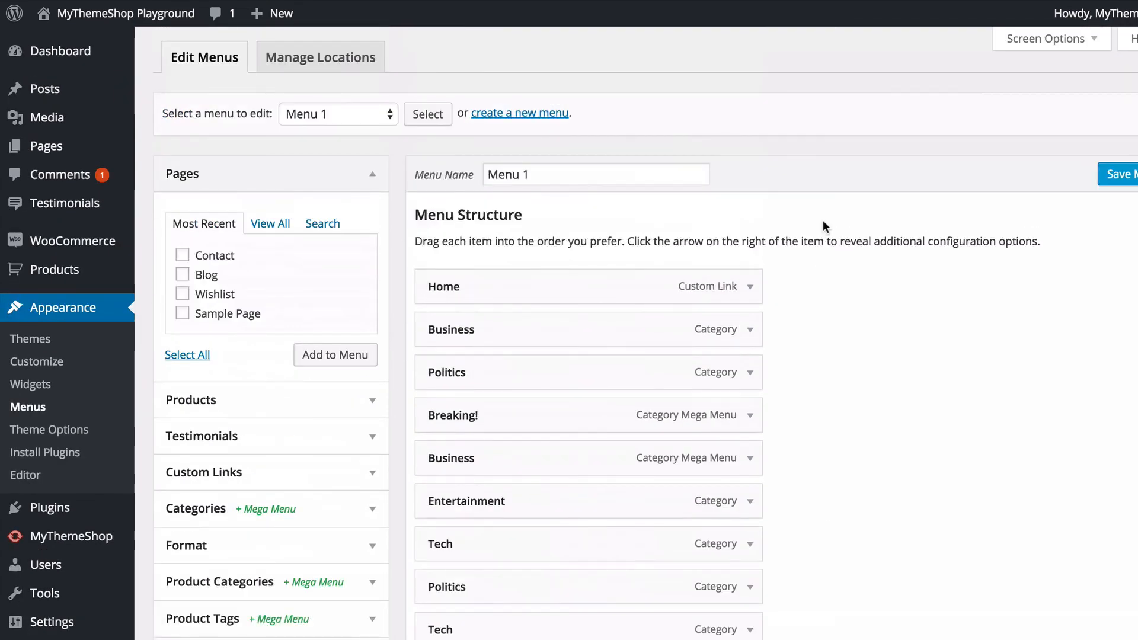
# - Assign Primary Menu to the primary location and Secondary Menu to the secondary location, and save the menu locations
pyautogui.click(359, 65)
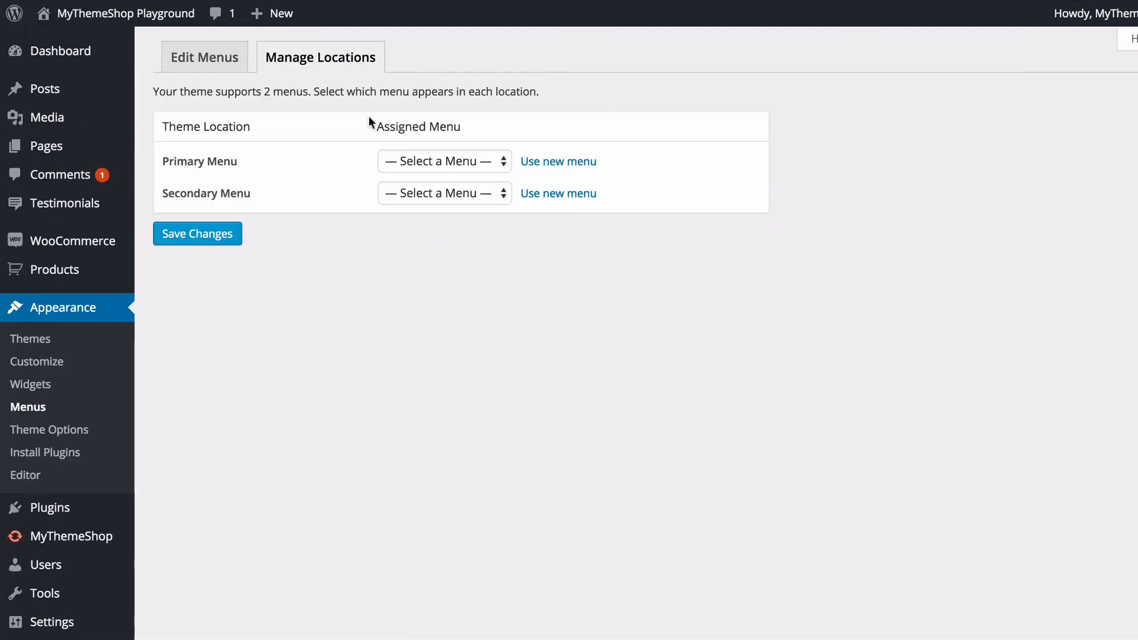
pyautogui.click(440, 163)
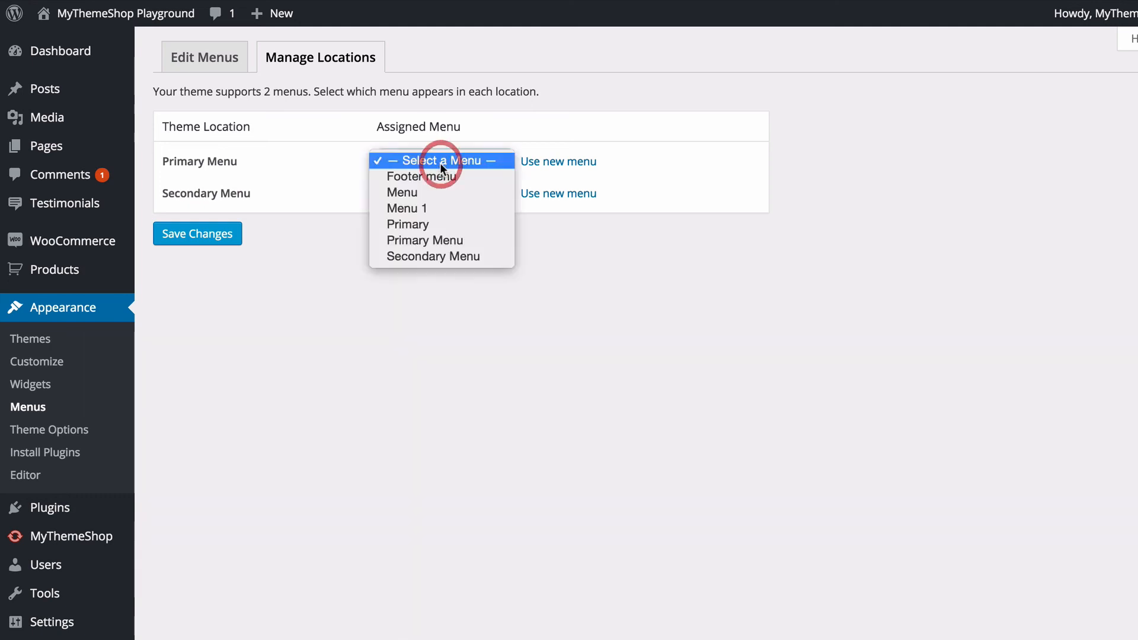
pyautogui.click(445, 239)
pyautogui.click(432, 192)
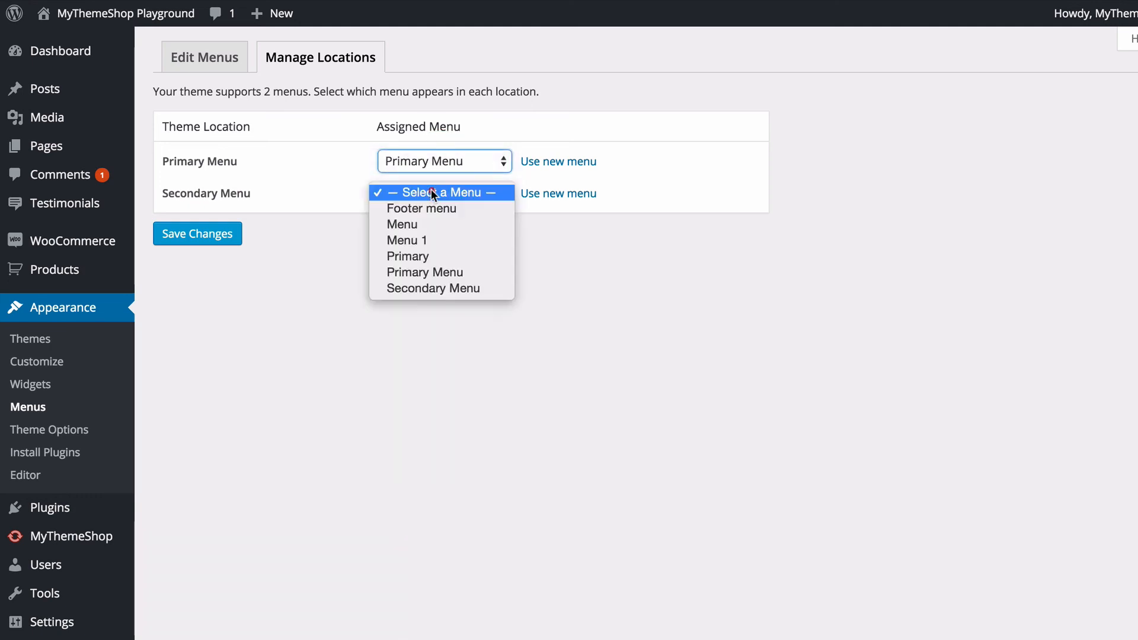
pyautogui.click(449, 287)
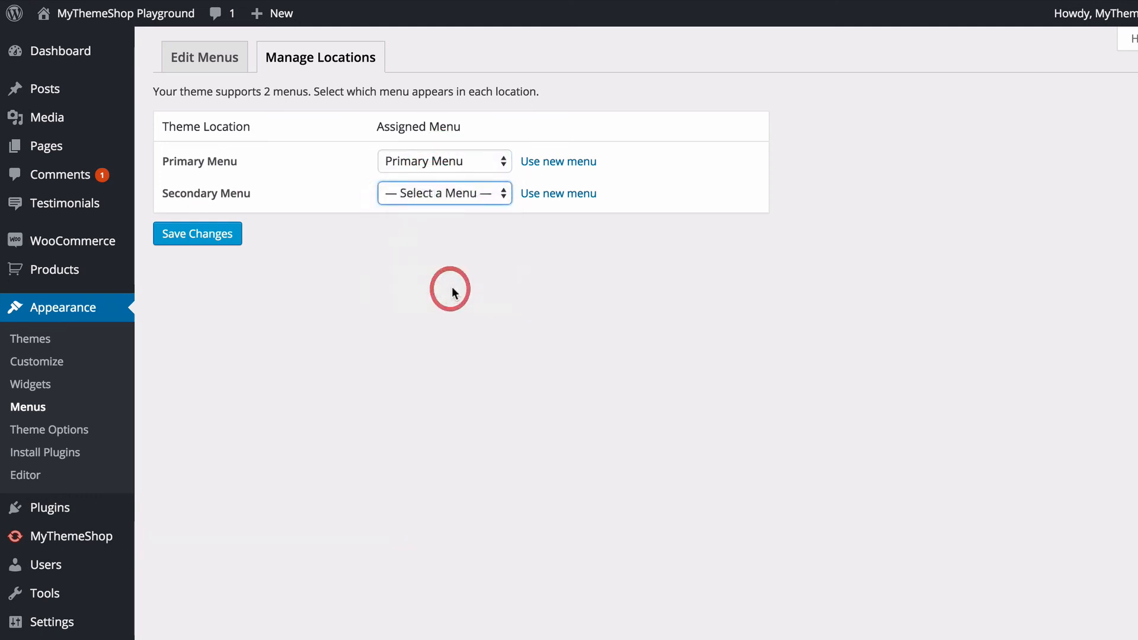
pyautogui.click(222, 236)
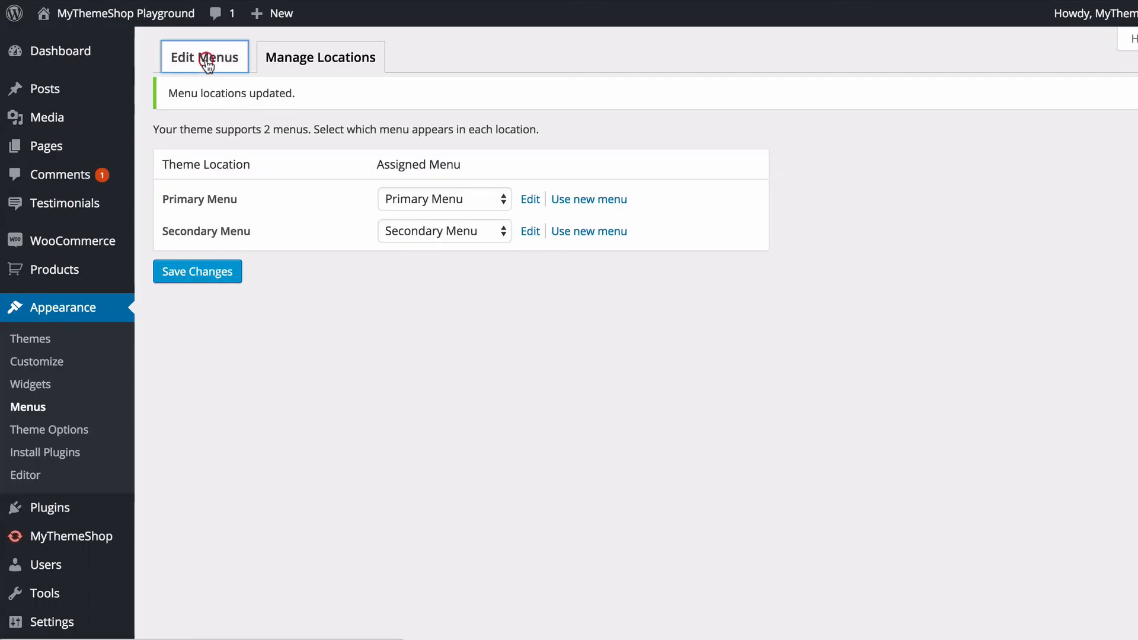
# - Return to menu editing and load Primary Menu to see its structure
pyautogui.click(208, 60)
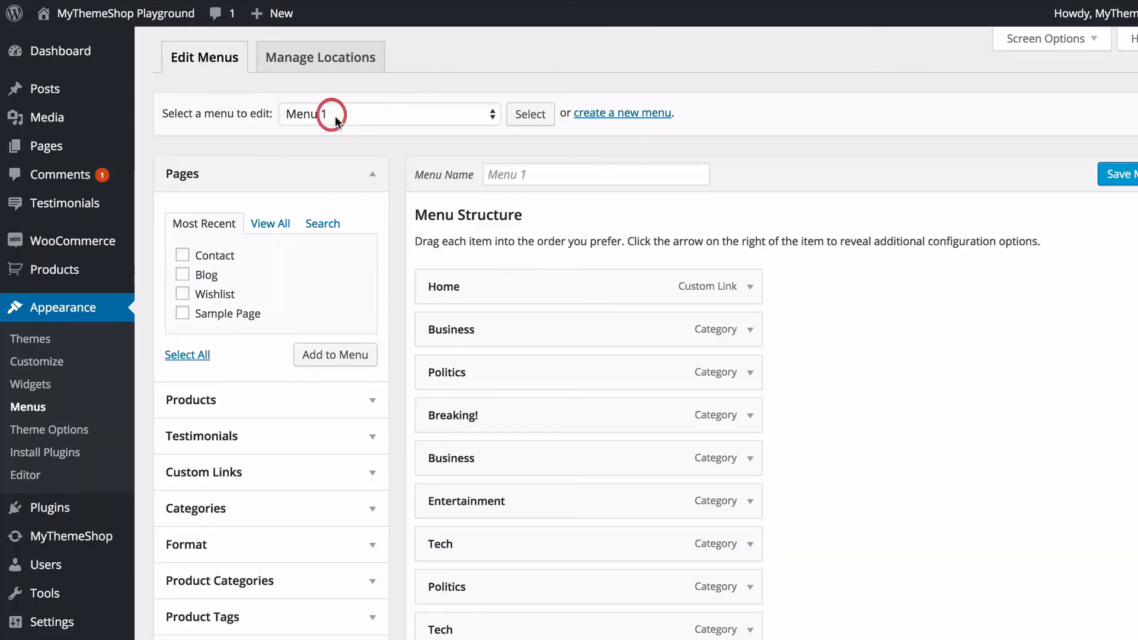
pyautogui.click(465, 117)
pyautogui.click(465, 117)
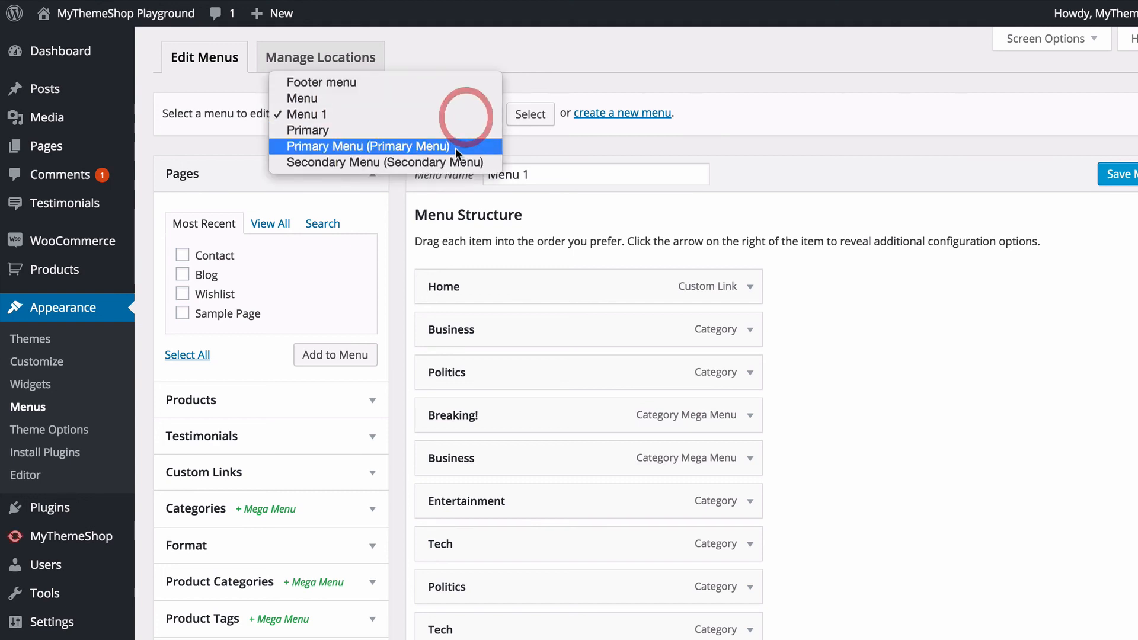
pyautogui.click(456, 147)
pyautogui.click(530, 113)
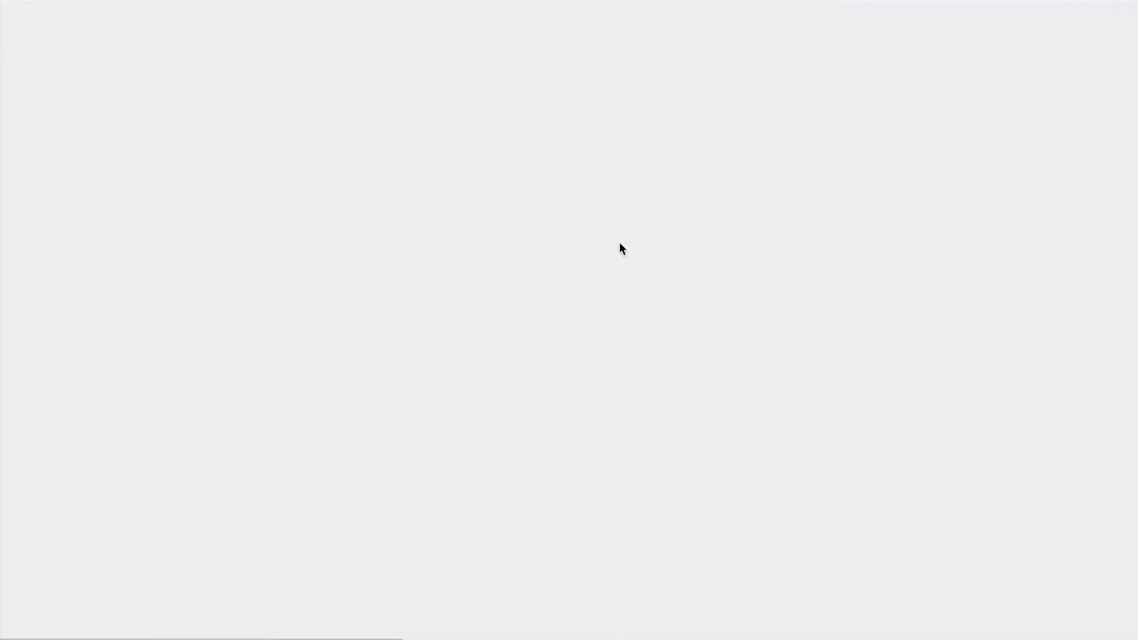
pyautogui.scroll(-2, 672, 119)
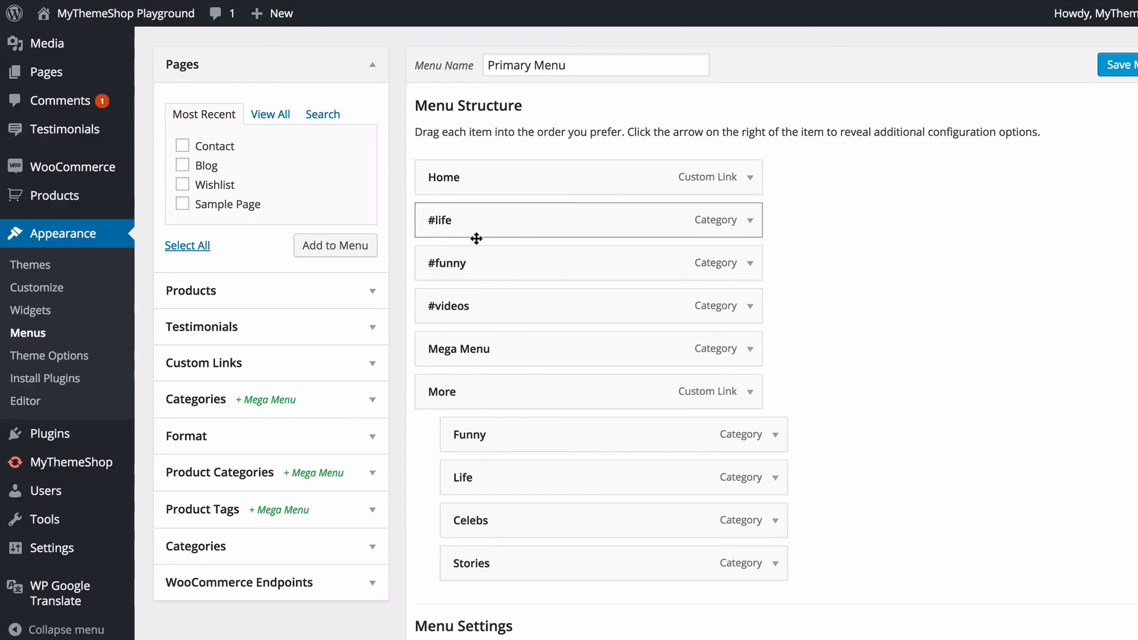
# - Add the product Woo Album #2 to Primary Menu and nest it as a sub-item under #videos
pyautogui.moveTo(476, 238); pyautogui.dragTo(531, 224)
pyautogui.click(212, 292)
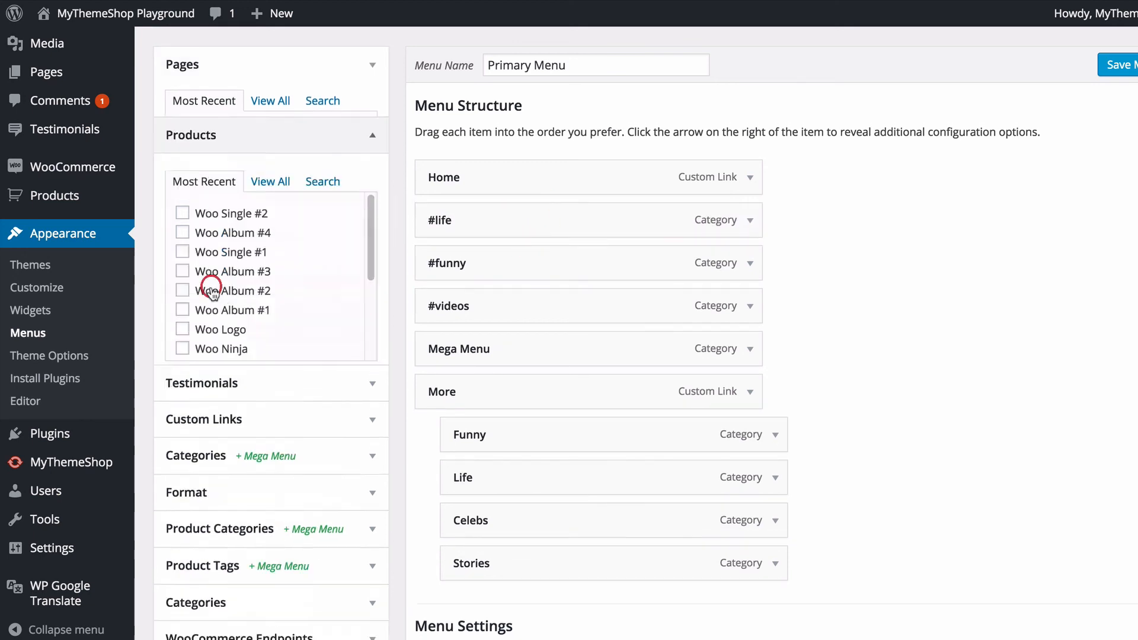
pyautogui.click(224, 259)
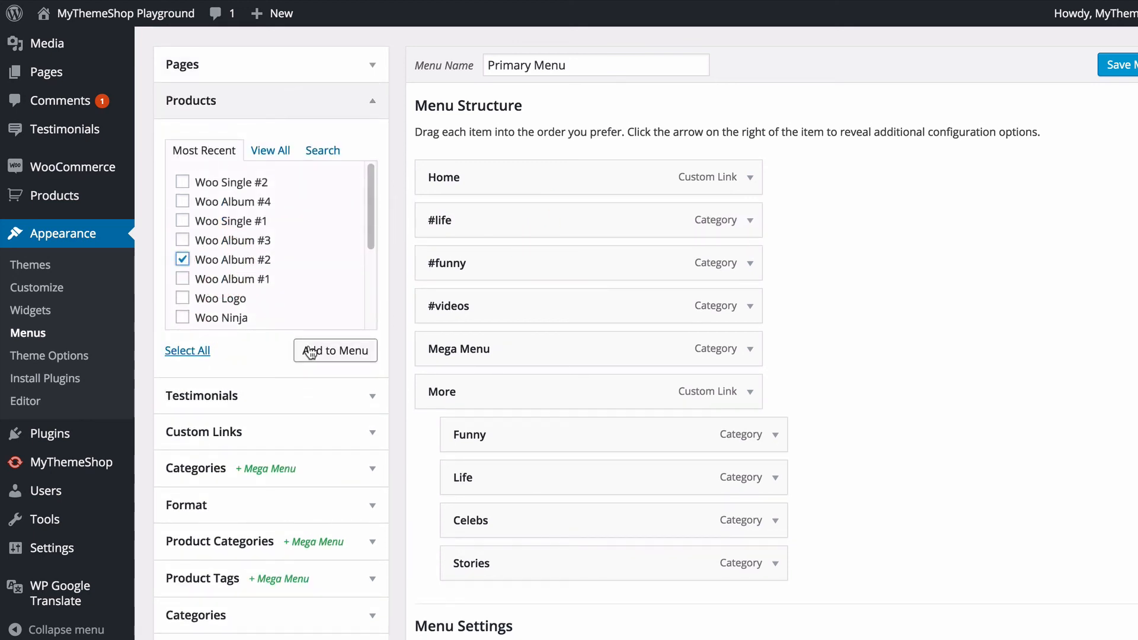
pyautogui.click(310, 352)
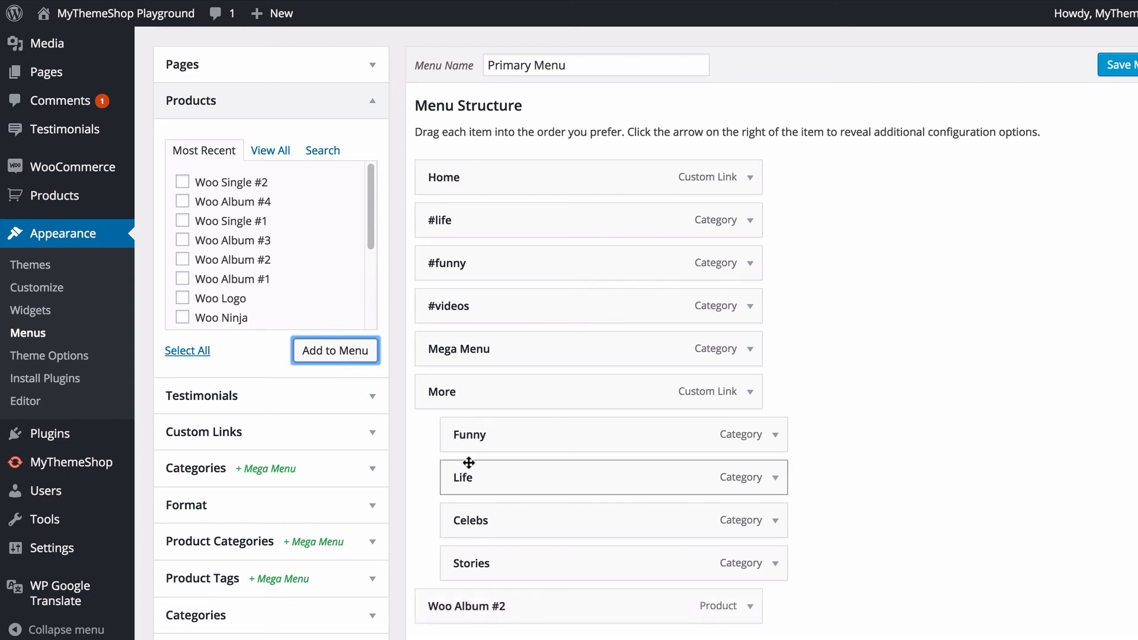
pyautogui.scroll(-1, 469, 462)
pyautogui.moveTo(465, 573)
pyautogui.mouseDown()
pyautogui.moveTo(445, 314)
pyautogui.moveTo(386, 344)
pyautogui.moveTo(482, 321)
pyautogui.moveTo(477, 330)
pyautogui.mouseUp()
pyautogui.scroll(-2, 391, 297)
pyautogui.click(391, 296)
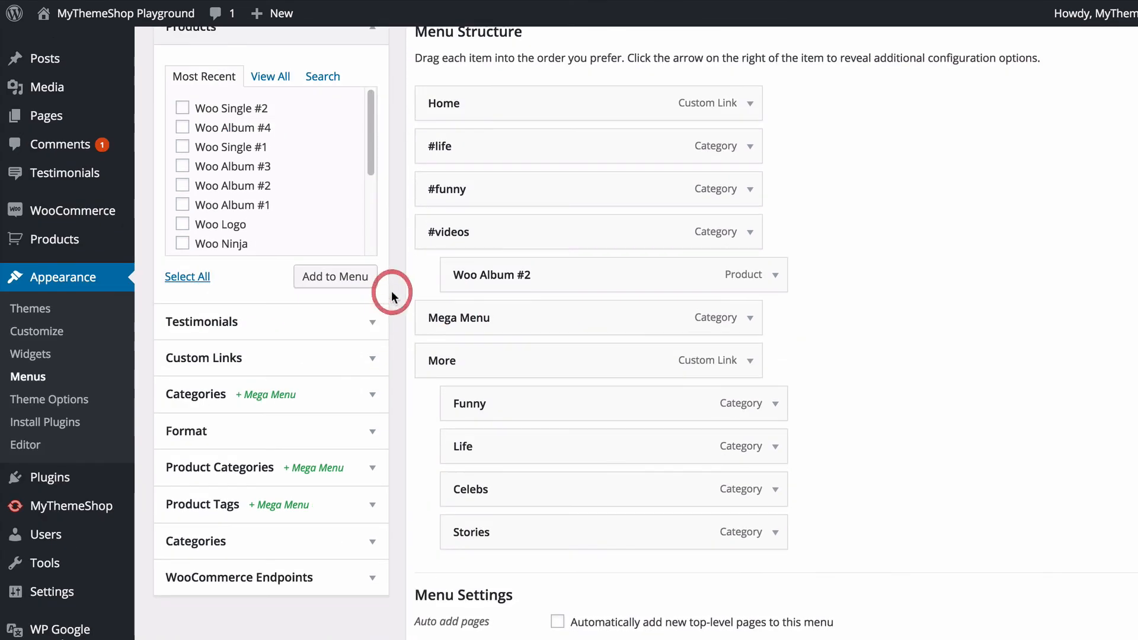
pyautogui.scroll(-1, 385, 279)
pyautogui.scroll(3, 435, 303)
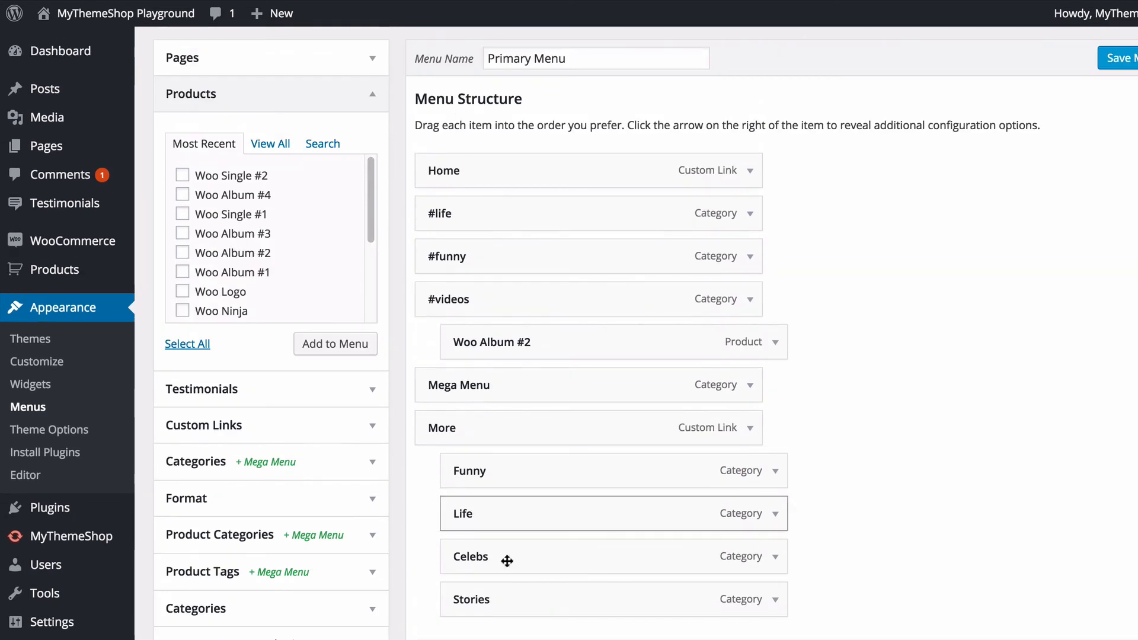
pyautogui.scroll(4, 506, 561)
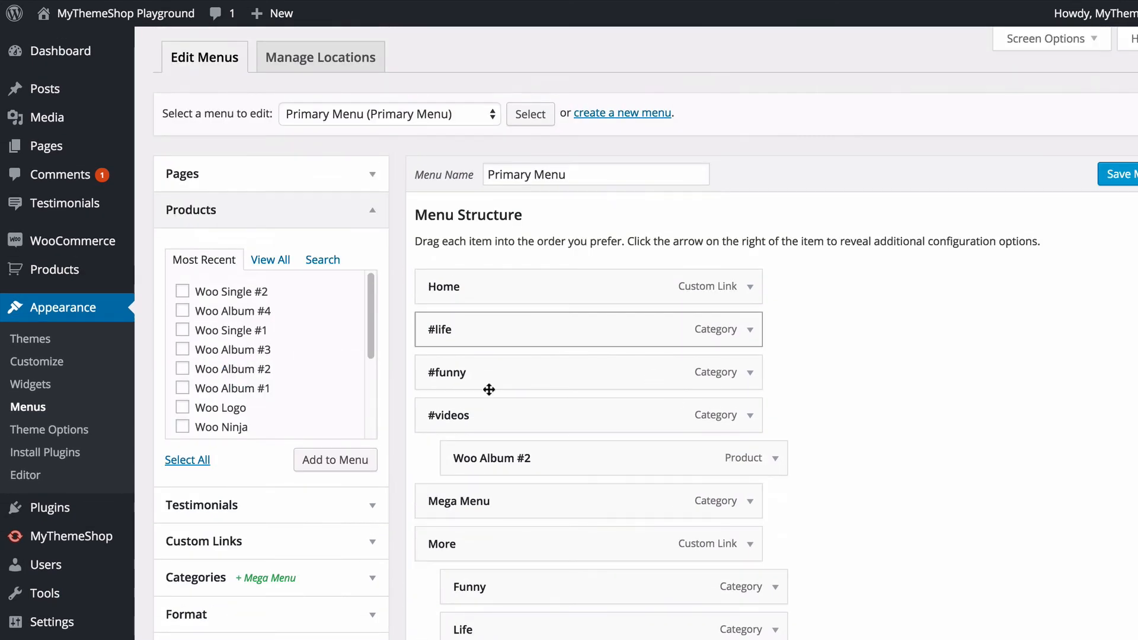
# - Save the changes to Primary Menu, and visit the site's front end
pyautogui.click(69, 428)
pyautogui.click(614, 186)
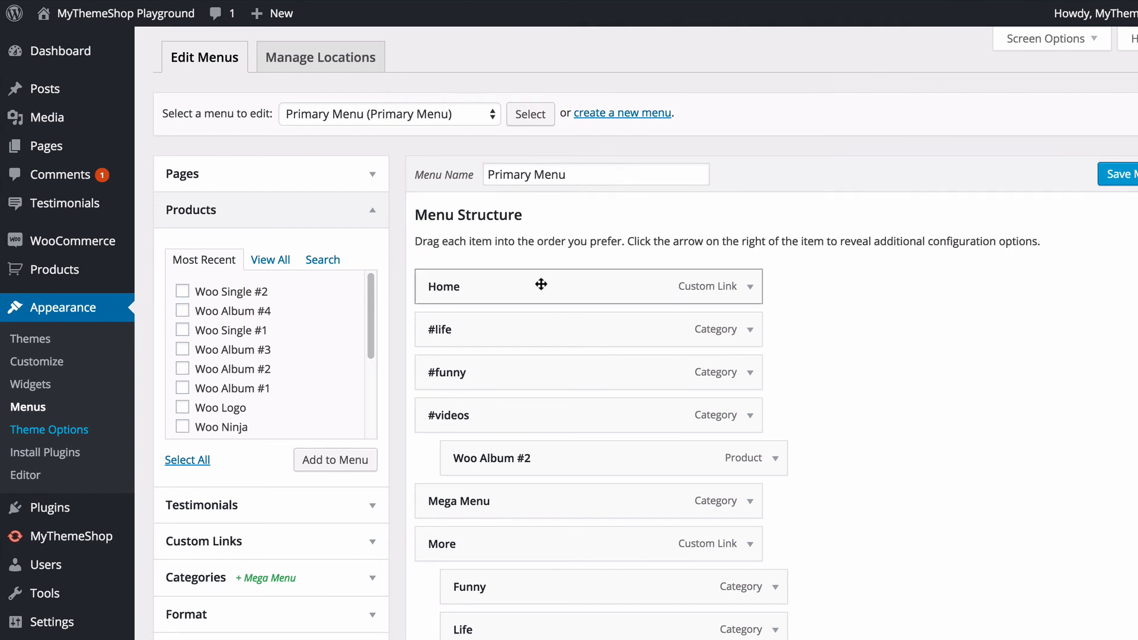
pyautogui.click(1123, 176)
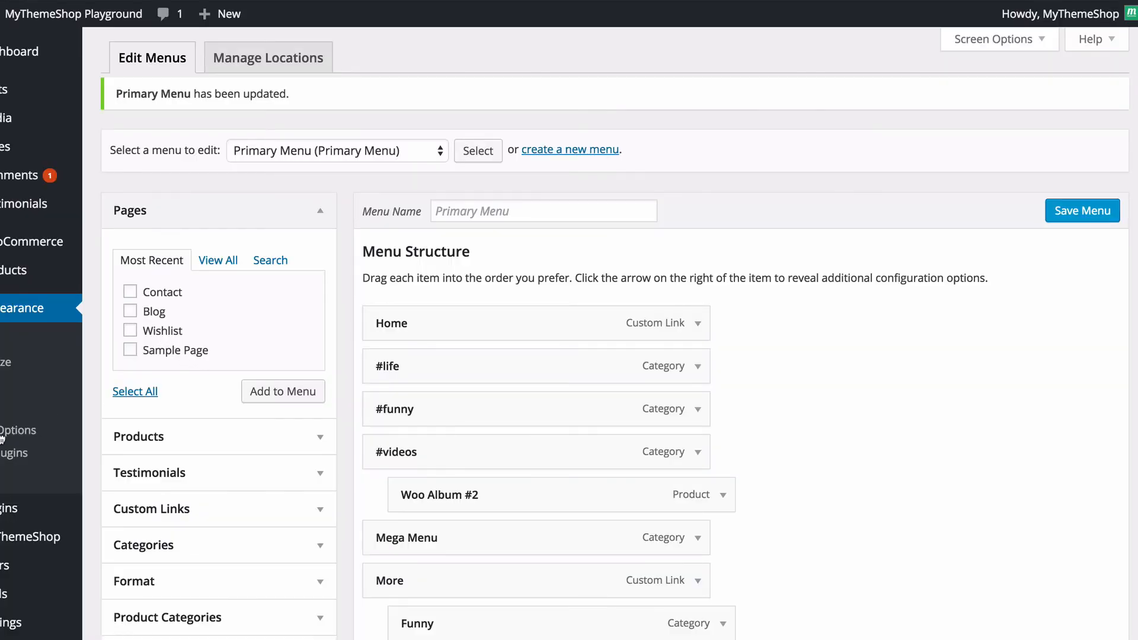
pyautogui.click(189, 15)
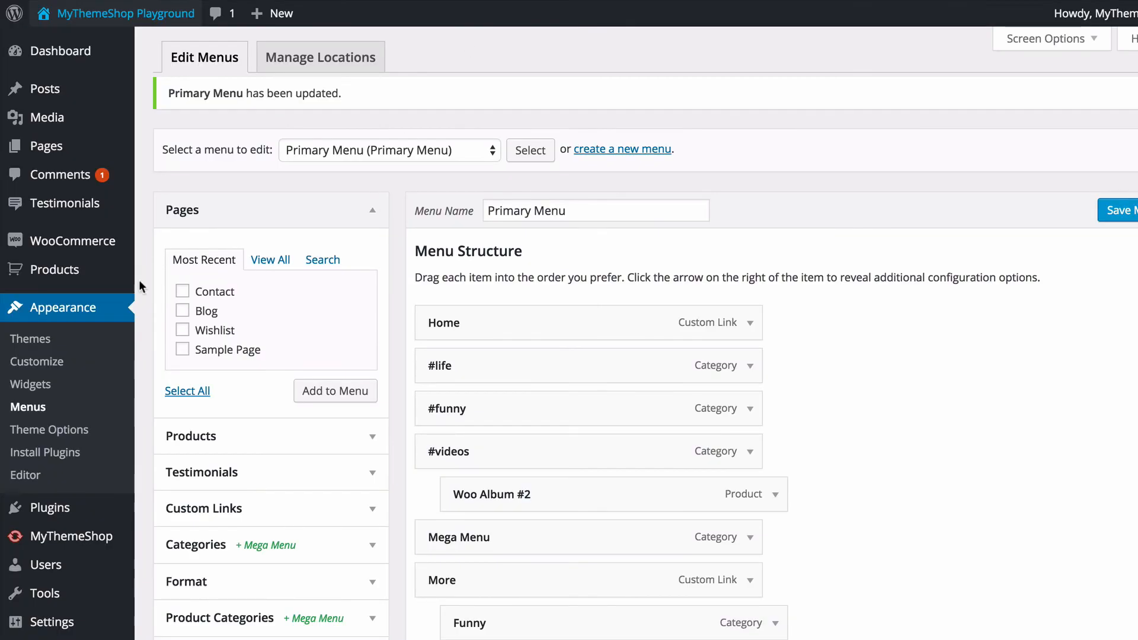
# - Return to Theme Options and look at the Typography settings and the Theme Translation Panel
pyautogui.click(50, 429)
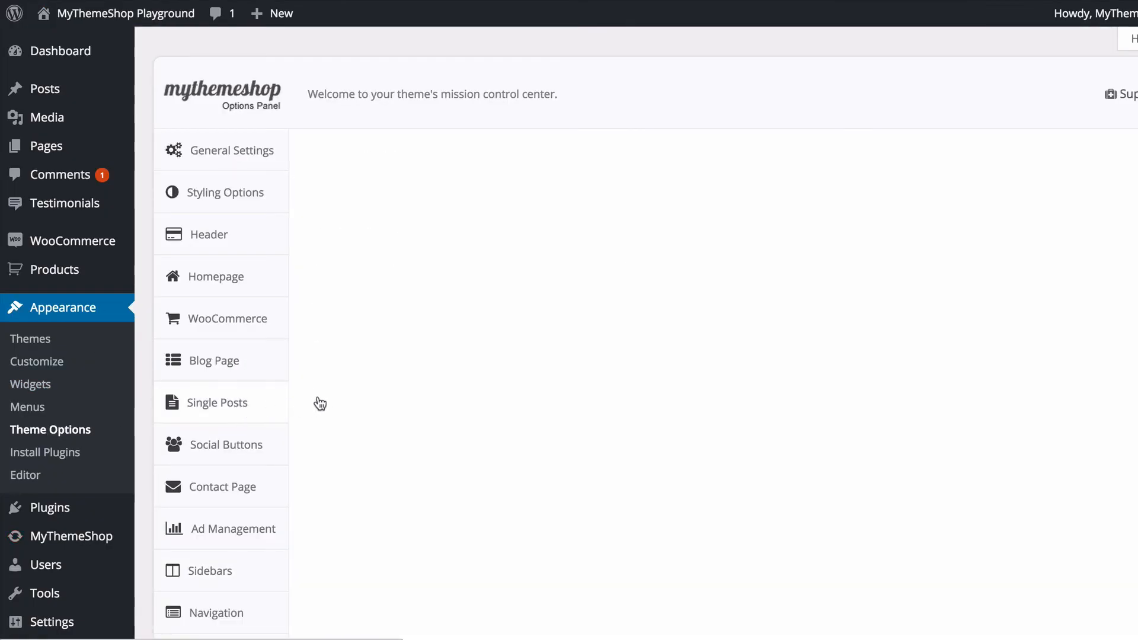
pyautogui.scroll(-3, 428, 403)
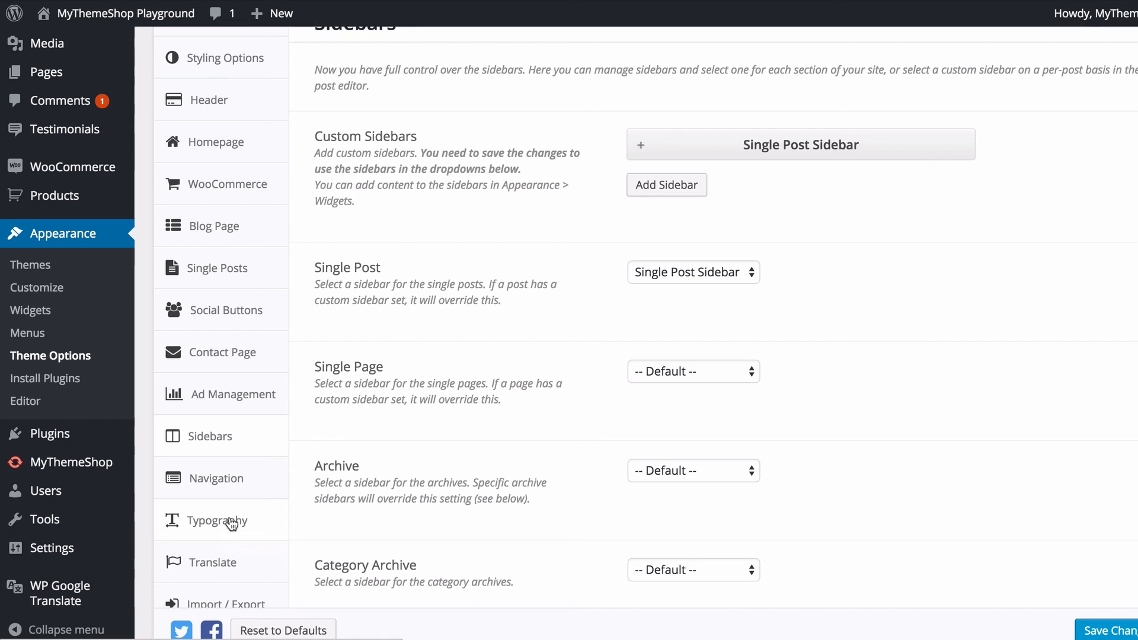
pyautogui.scroll(-2, 234, 521)
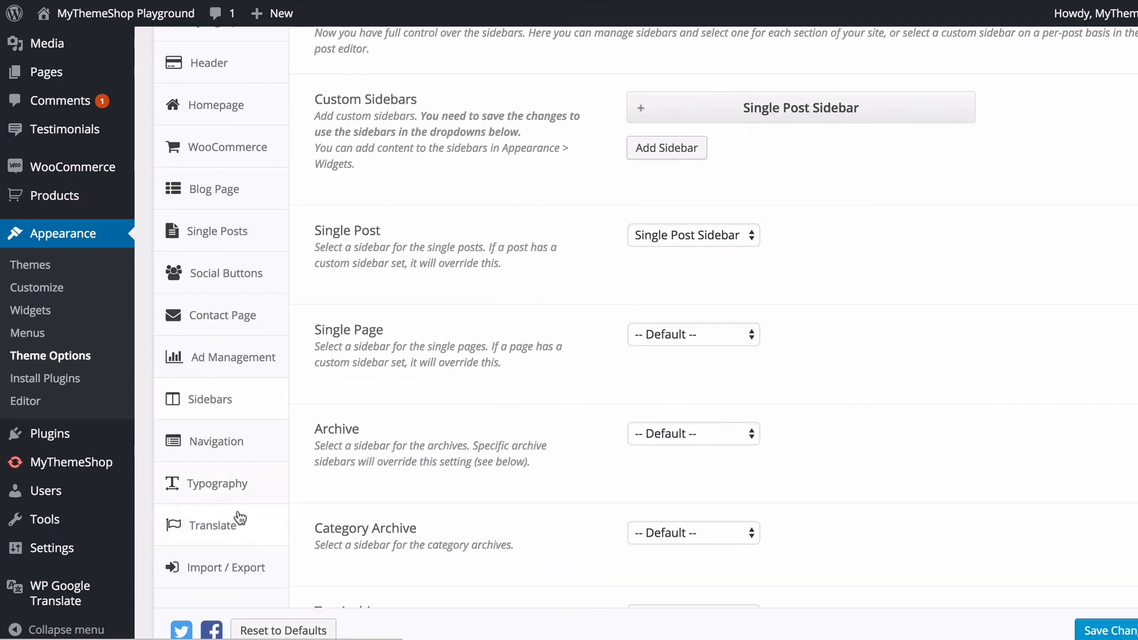
pyautogui.click(243, 483)
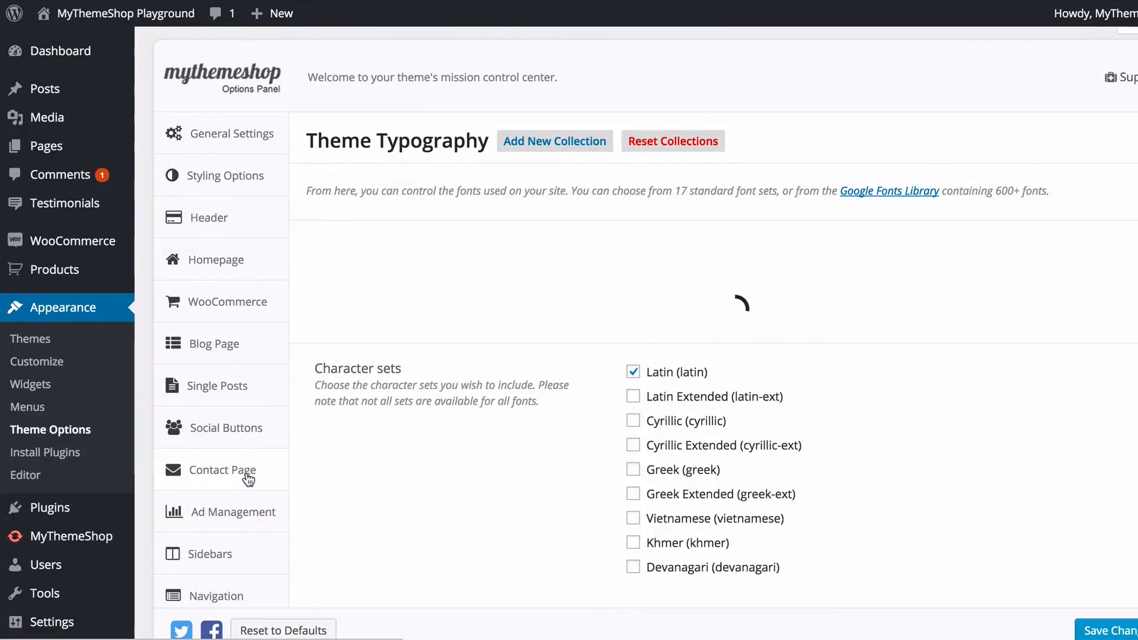
pyautogui.scroll(-4, 240, 468)
pyautogui.click(226, 466)
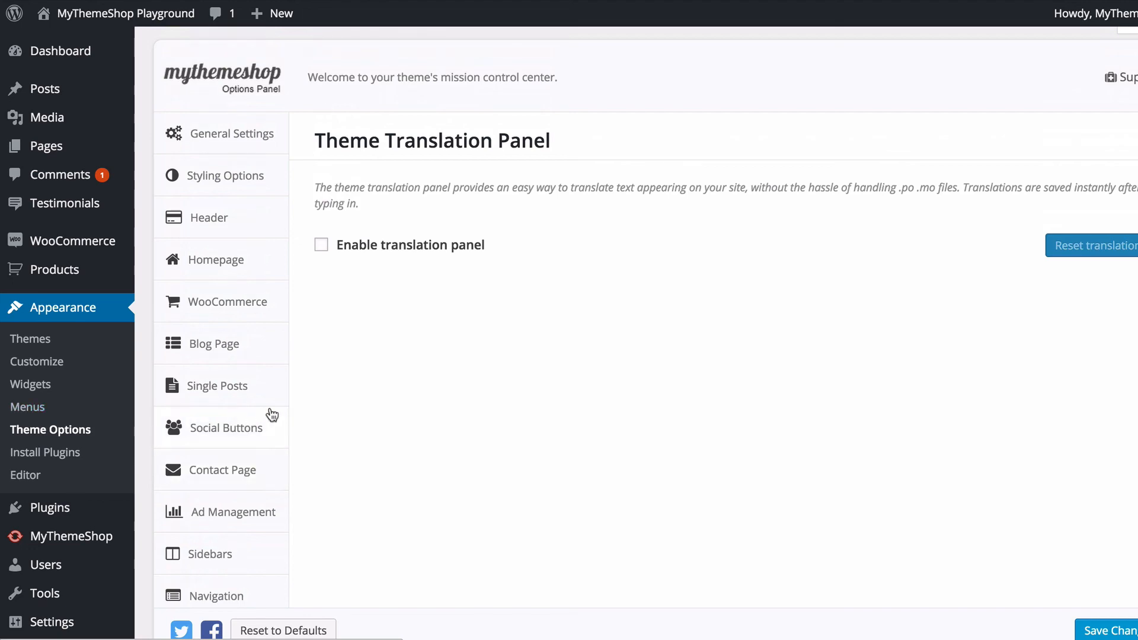
# - Open the Import / Export options, review the preset demos, and show and hide the export code
pyautogui.scroll(-4, 330, 445)
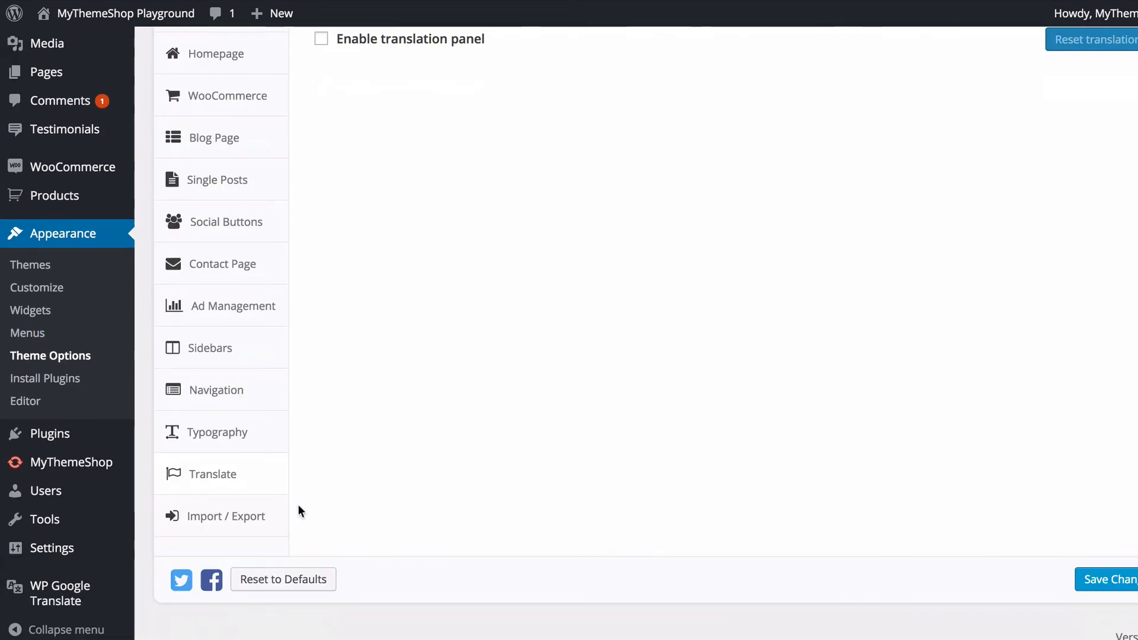
pyautogui.click(252, 518)
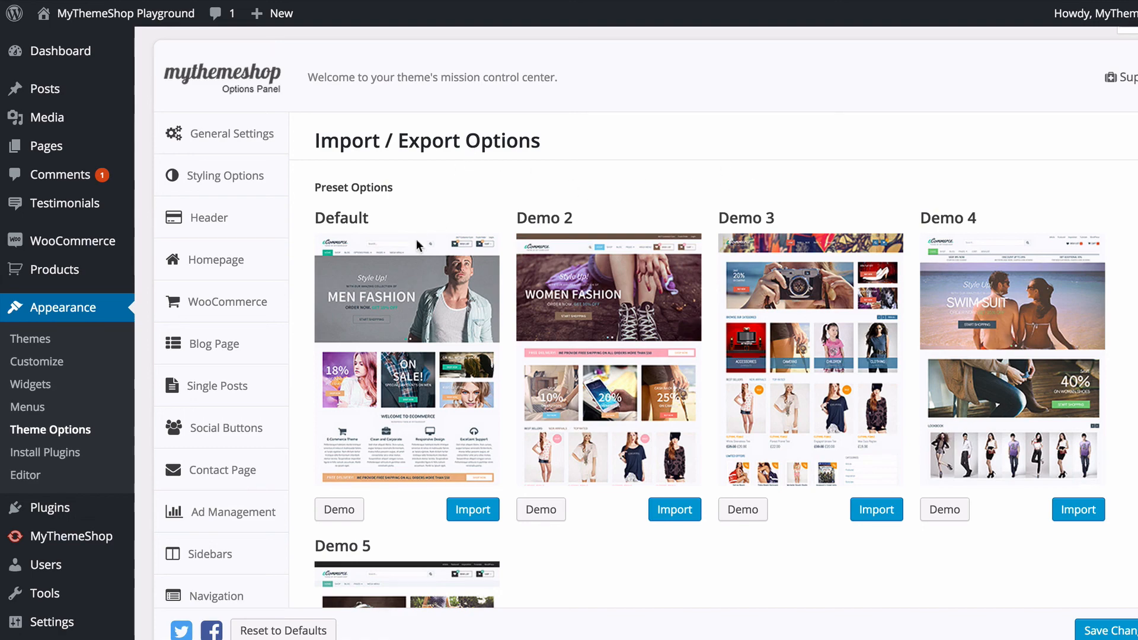
pyautogui.scroll(-10, 506, 279)
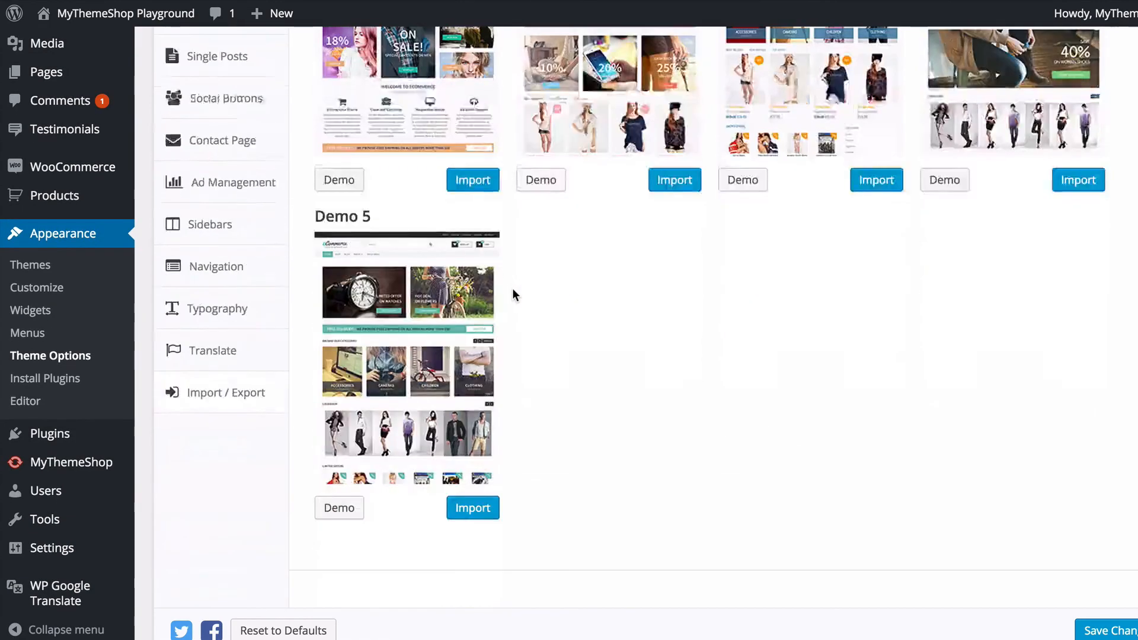
pyautogui.scroll(-2, 514, 288)
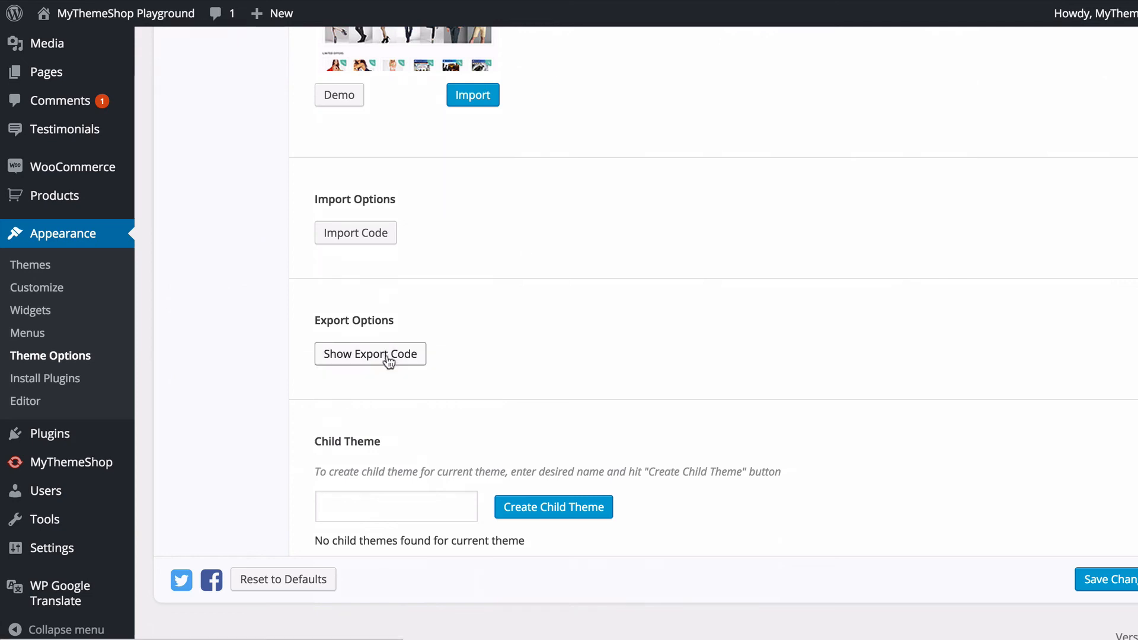
pyautogui.click(386, 355)
pyautogui.click(386, 354)
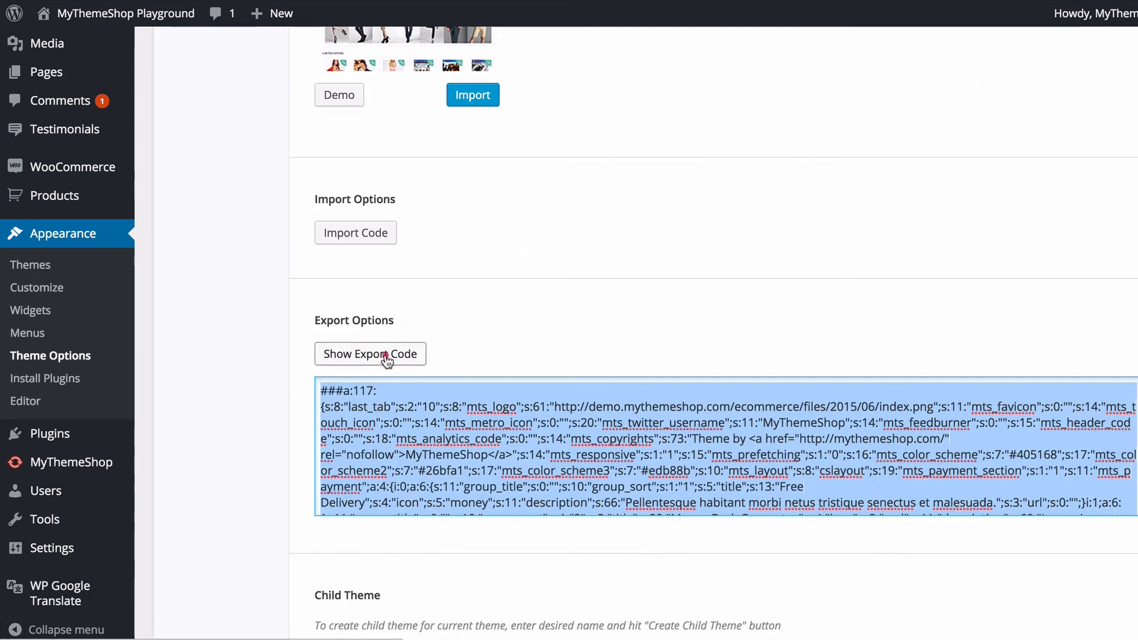
pyautogui.click(519, 375)
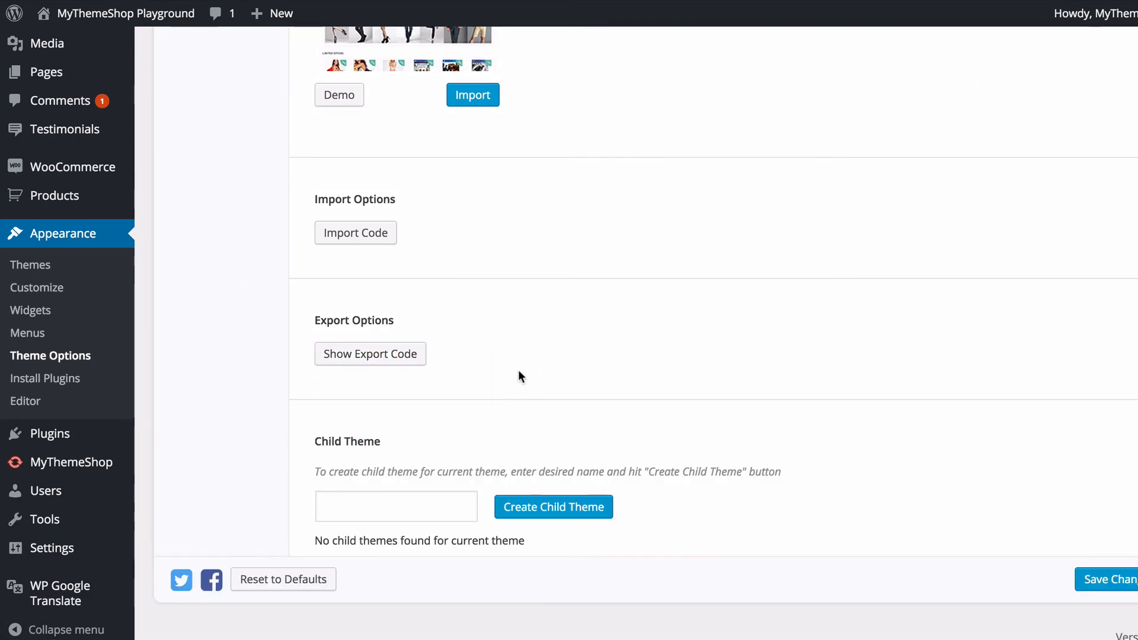
# - Look at the Child Theme creation option and save the theme option changes
pyautogui.click(367, 506)
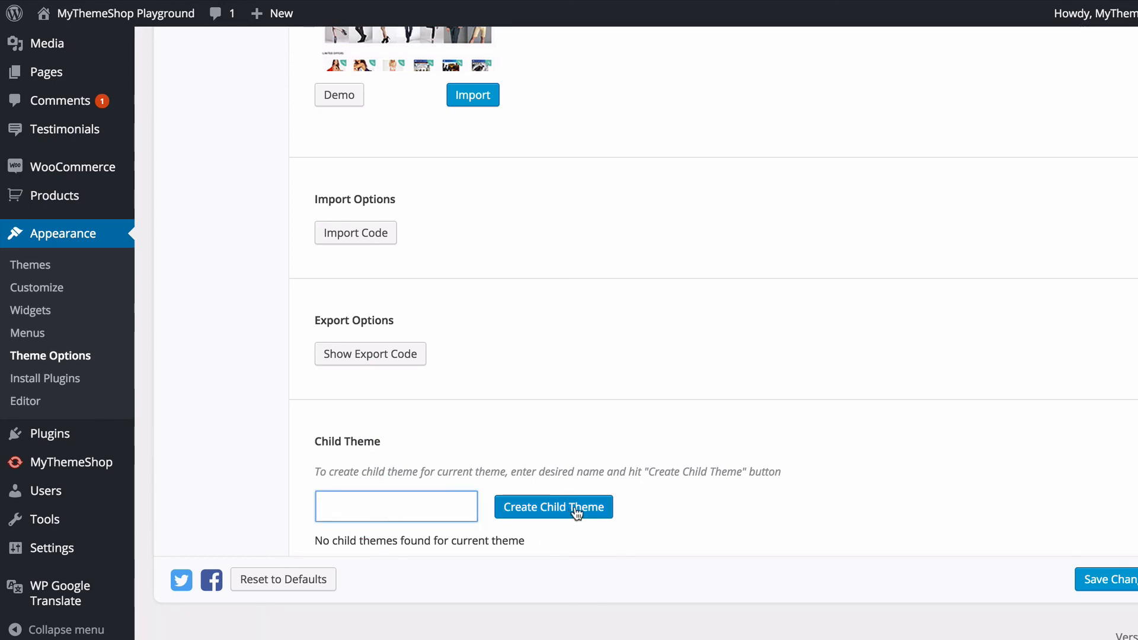
pyautogui.click(831, 505)
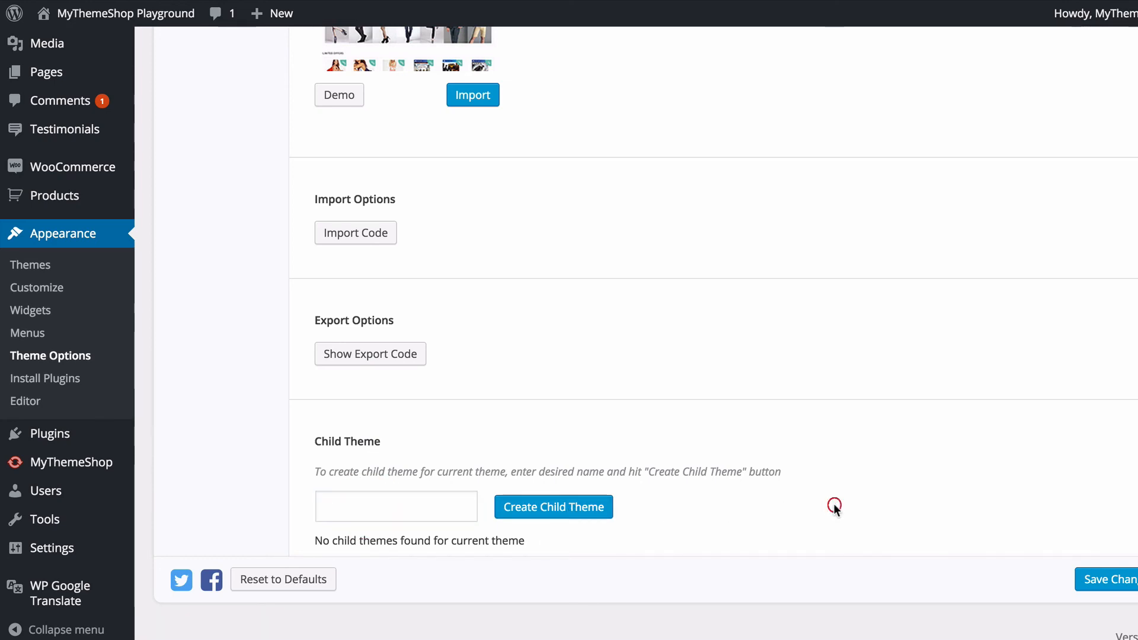
pyautogui.click(1103, 578)
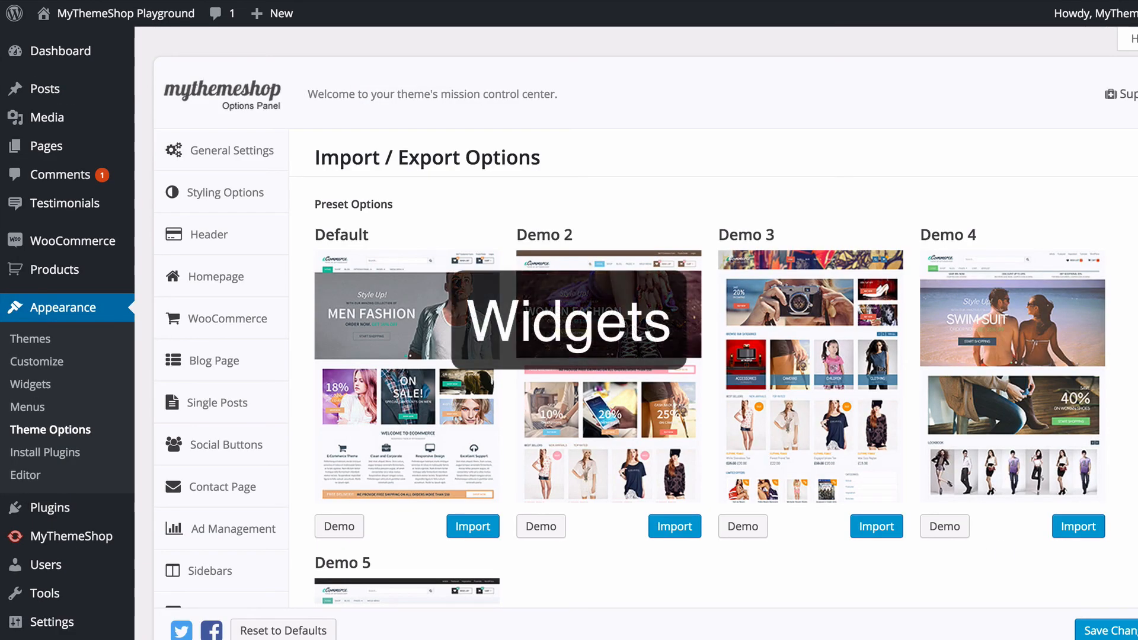
# - Open the Widgets page, look over the available widgets and widget areas, and collapse and reopen the default Sidebar area
pyautogui.click(15, 386)
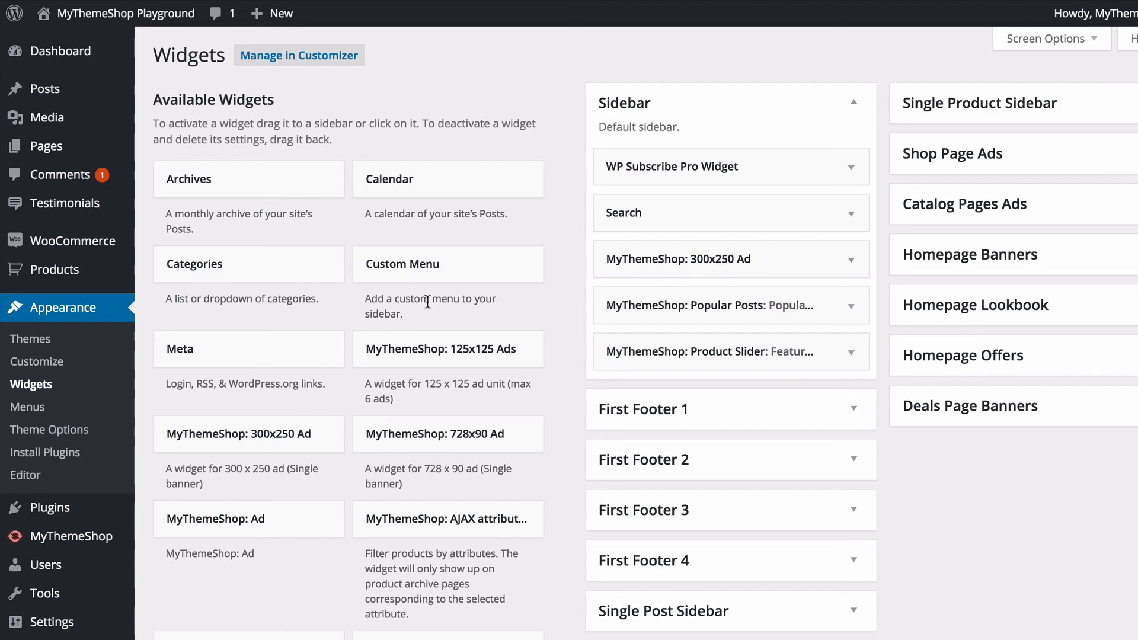
pyautogui.scroll(-3, 417, 317)
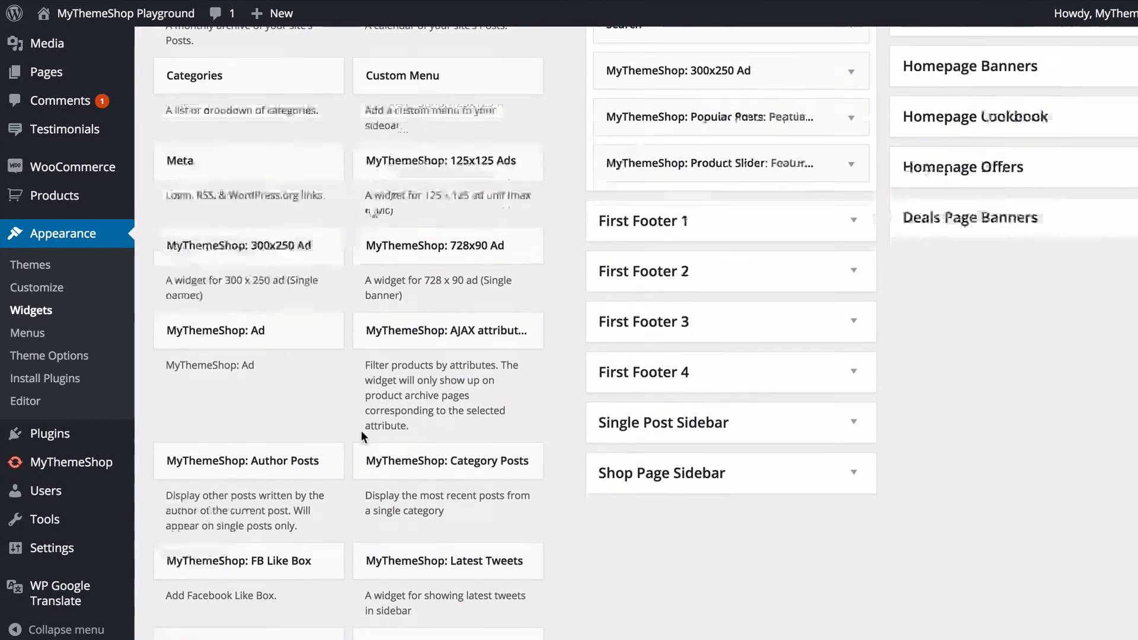
pyautogui.scroll(2, 422, 434)
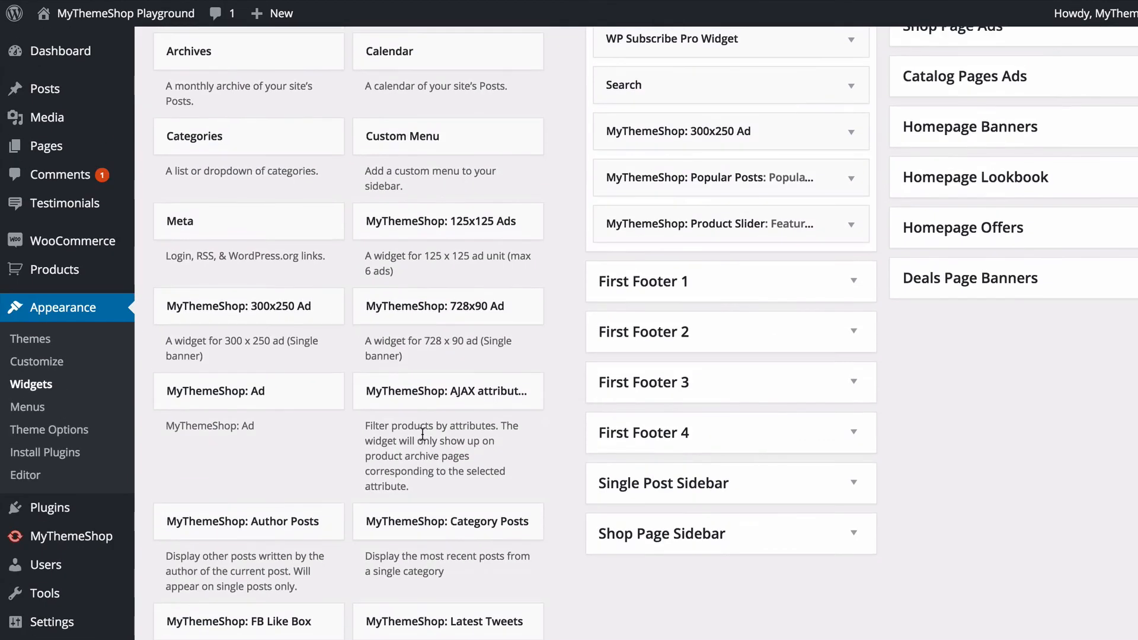
pyautogui.scroll(3, 422, 434)
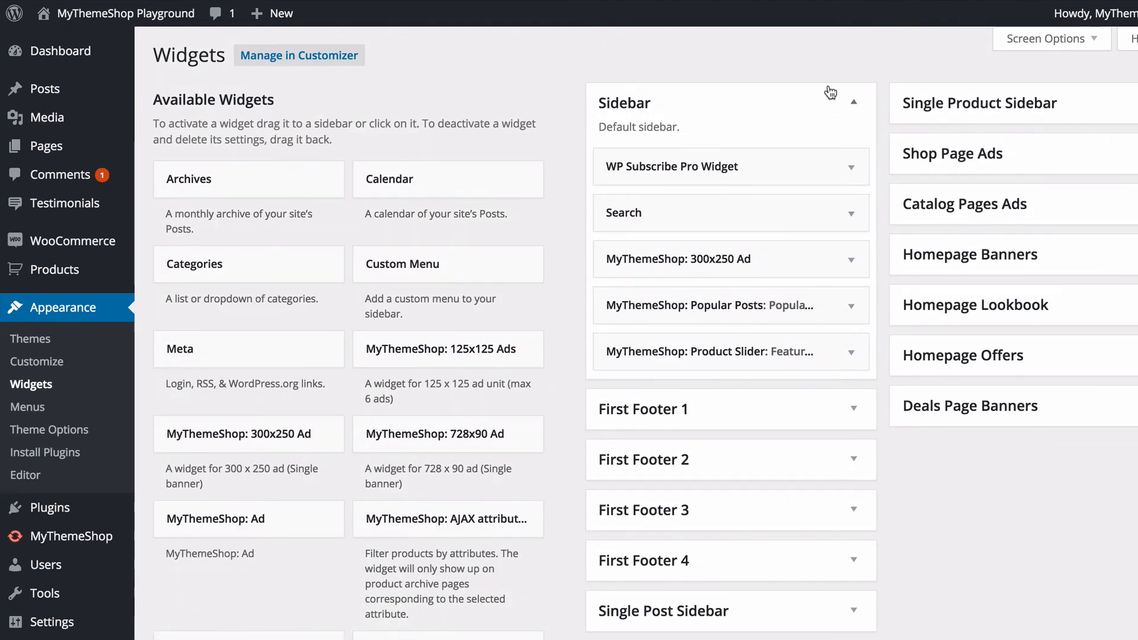
pyautogui.click(826, 107)
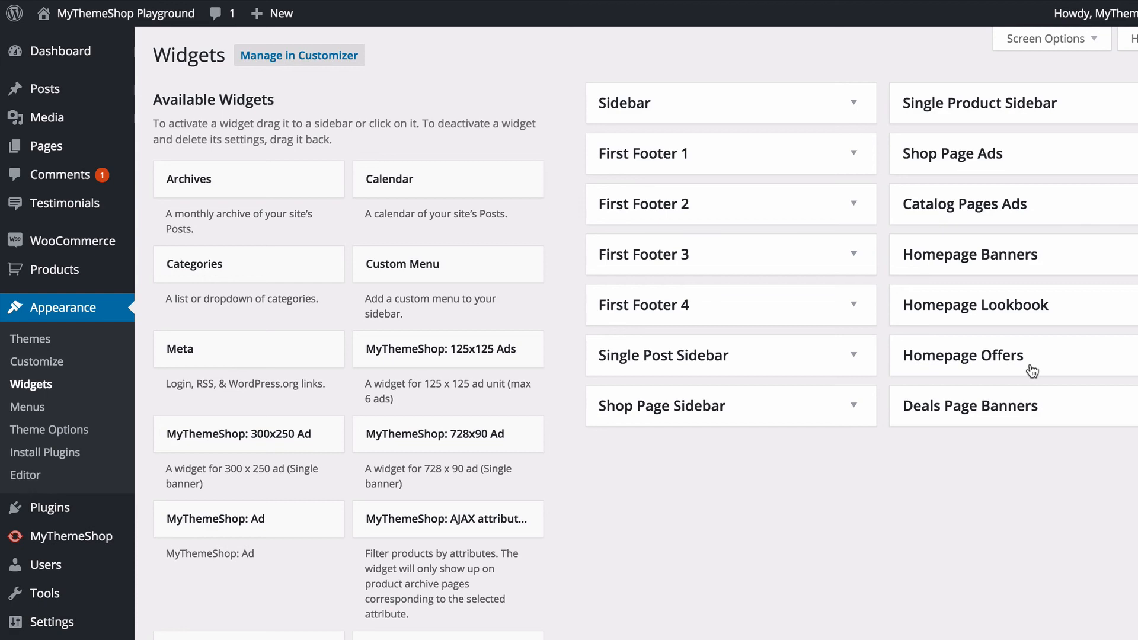
pyautogui.click(858, 108)
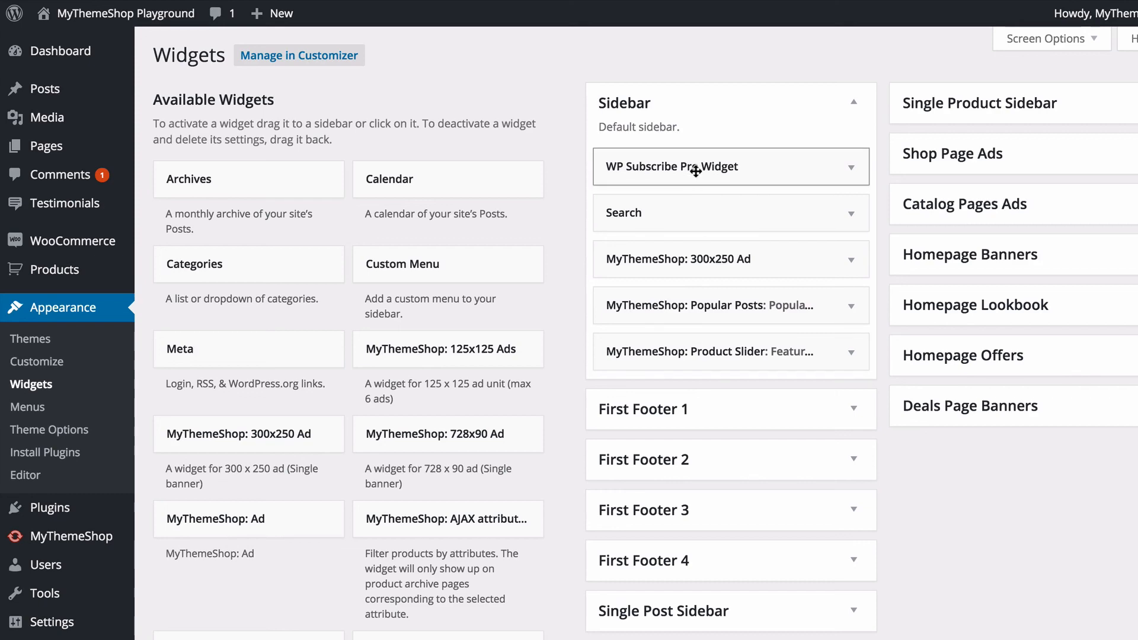
# - Add the MyThemeShop: Recent Posts widget above the WP Subscribe Pro Widget in the default Sidebar
pyautogui.scroll(-12, 542, 236)
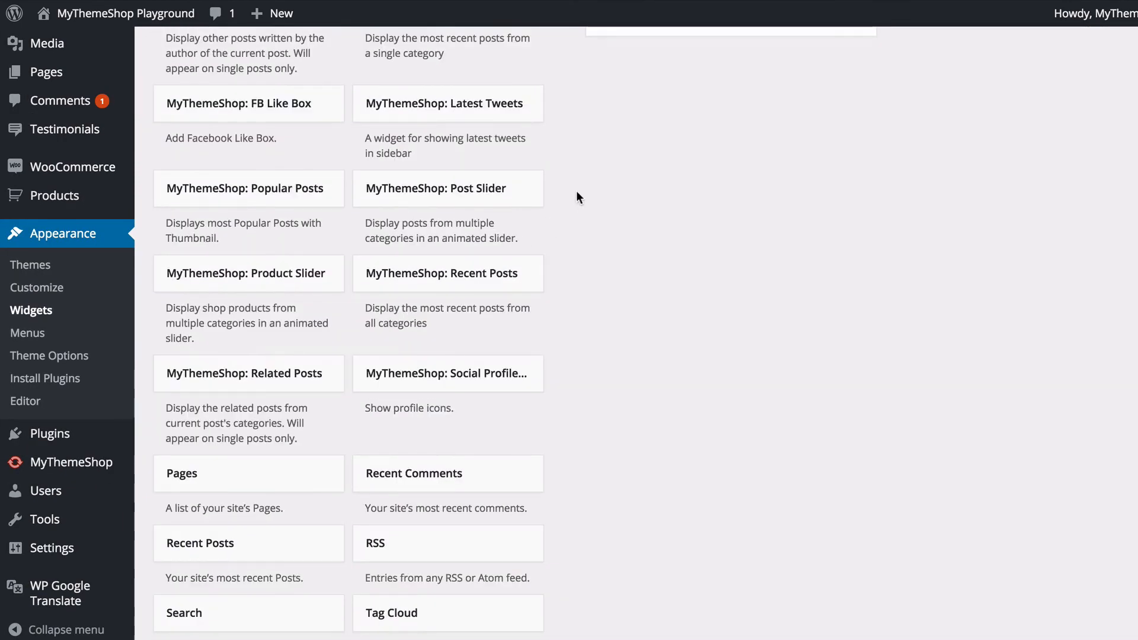
pyautogui.moveTo(464, 275); pyautogui.dragTo(704, 131)
pyautogui.scroll(10, 634, 140)
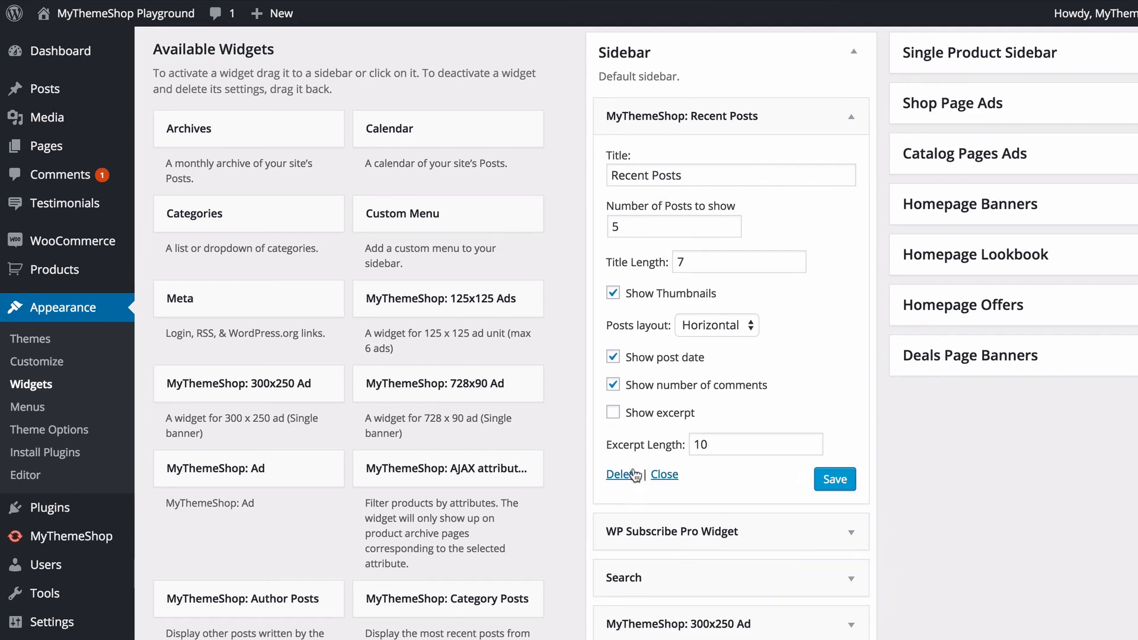
# - Collapse and reopen the Recent Posts widget's settings, and delete the widget from the default Sidebar
pyautogui.click(844, 118)
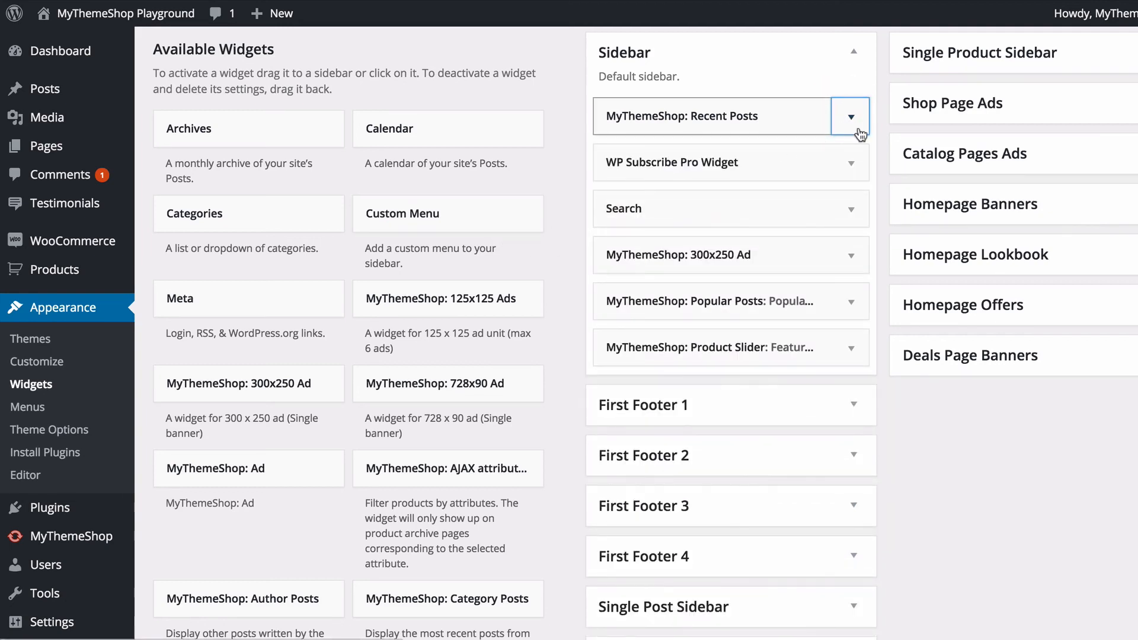
pyautogui.click(854, 123)
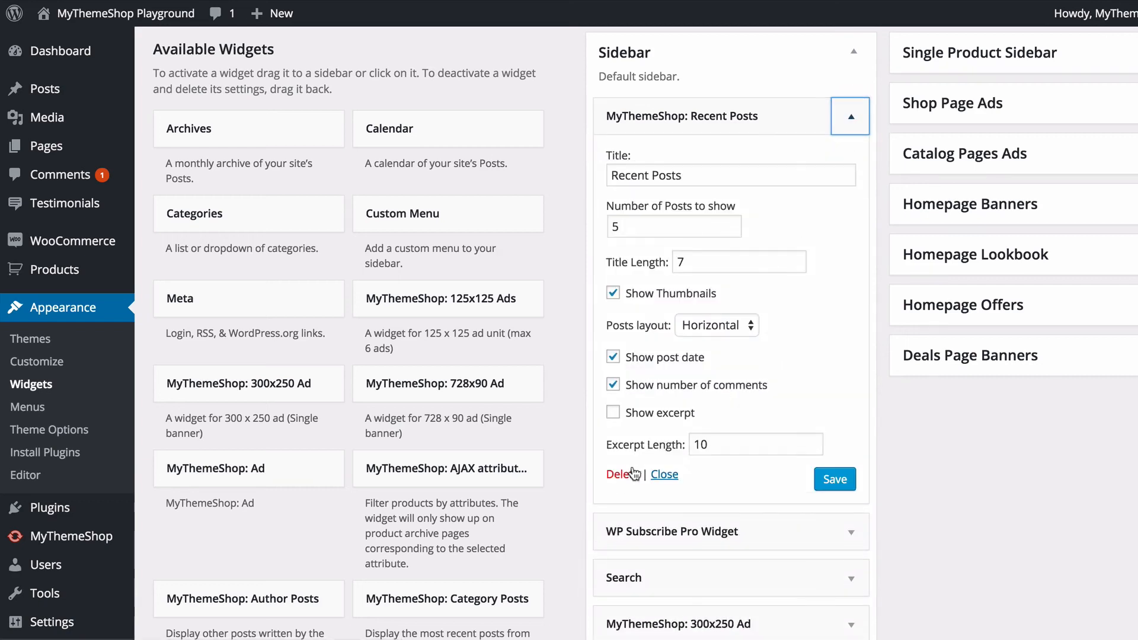
pyautogui.click(629, 471)
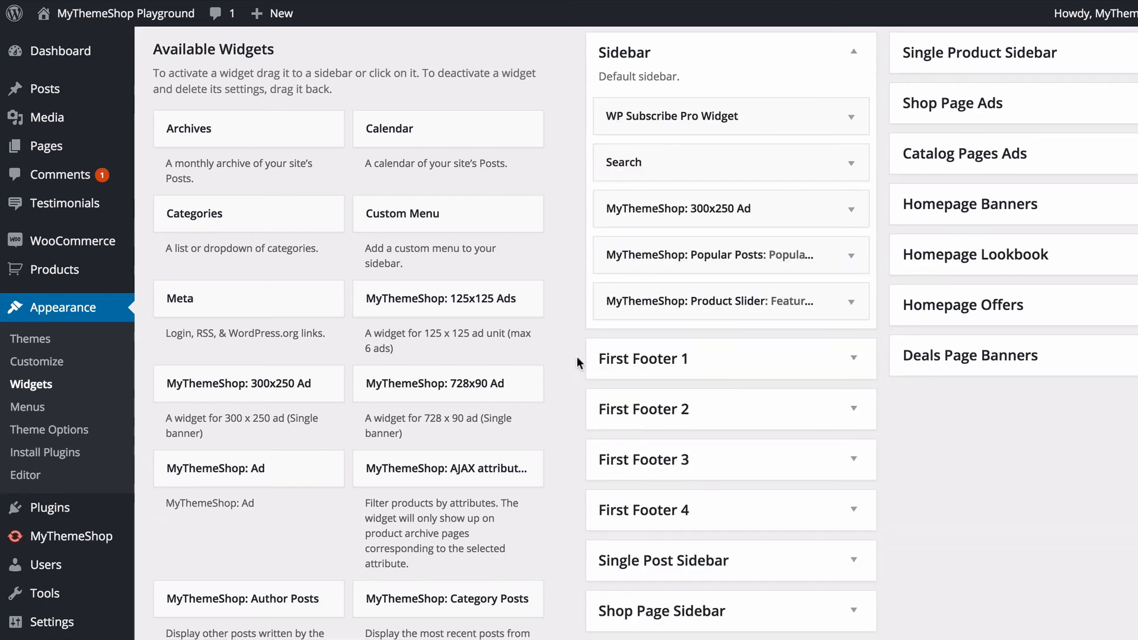
# - Move the Search widget from the default Sidebar to the first position in the Single Product Sidebar
pyautogui.moveTo(799, 165); pyautogui.dragTo(993, 110)
pyautogui.click(955, 59)
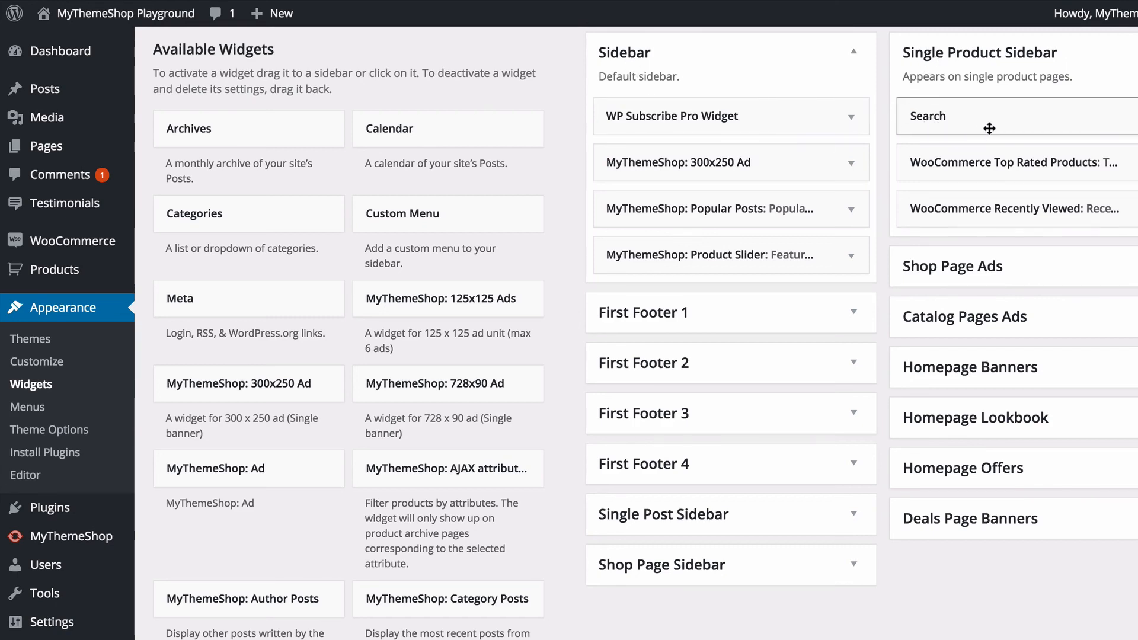
pyautogui.moveTo(989, 128)
pyautogui.mouseDown()
pyautogui.moveTo(789, 120)
pyautogui.moveTo(957, 180)
pyautogui.moveTo(1011, 132)
pyautogui.mouseUp()
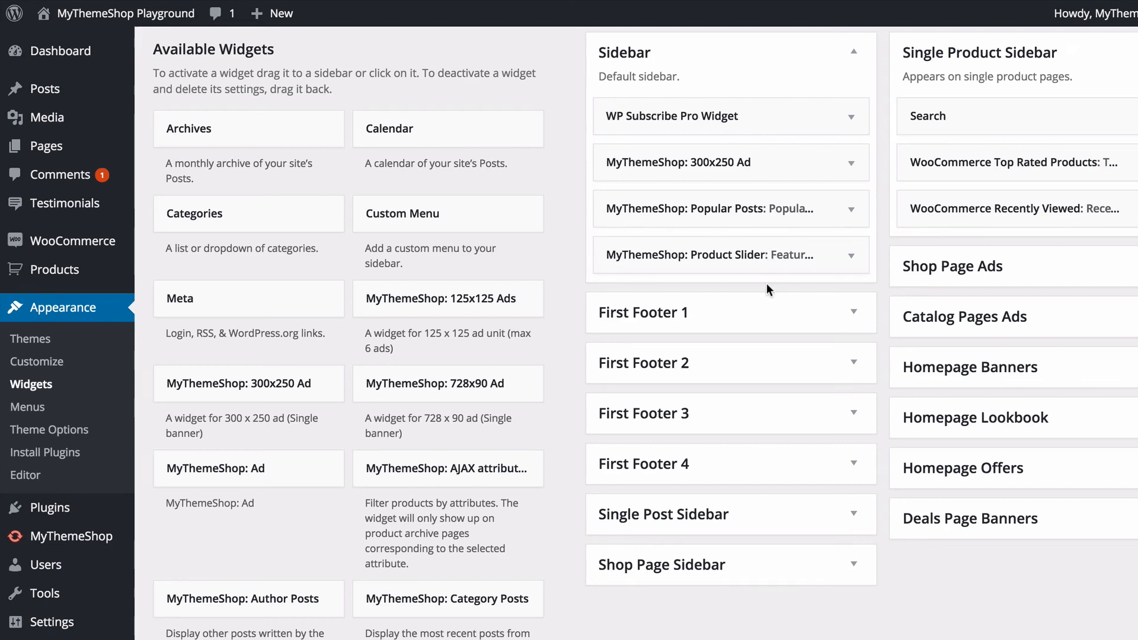
# - Look through the rest of the available widgets, including the WooCommerce ones, and collapse the default Sidebar area
pyautogui.scroll(-15, 563, 216)
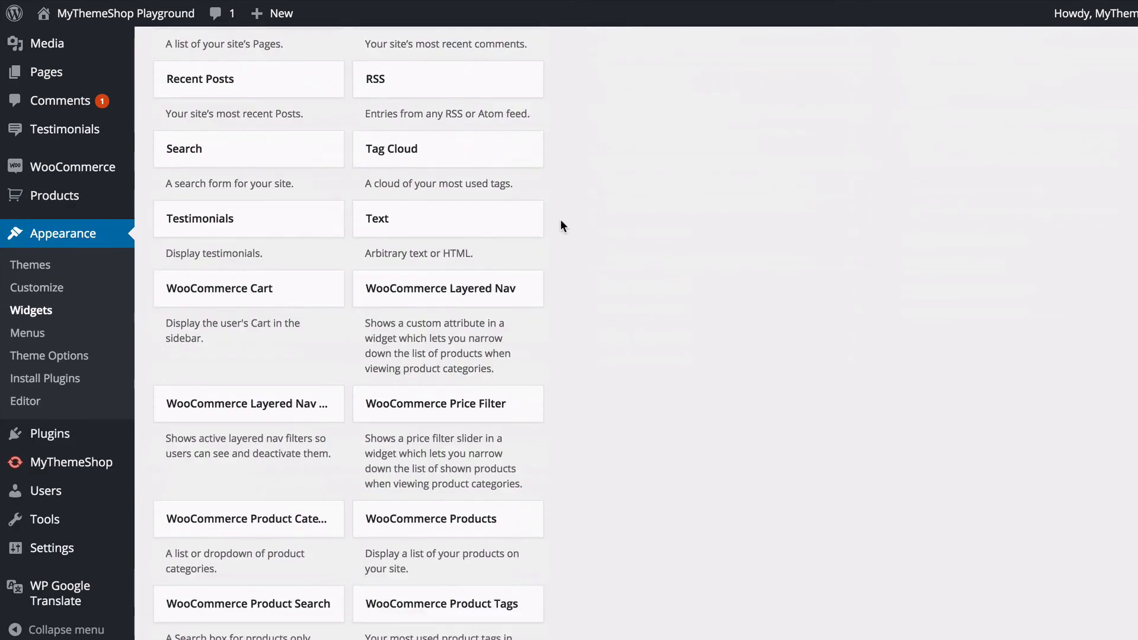
pyautogui.scroll(-8, 581, 240)
pyautogui.scroll(3, 570, 243)
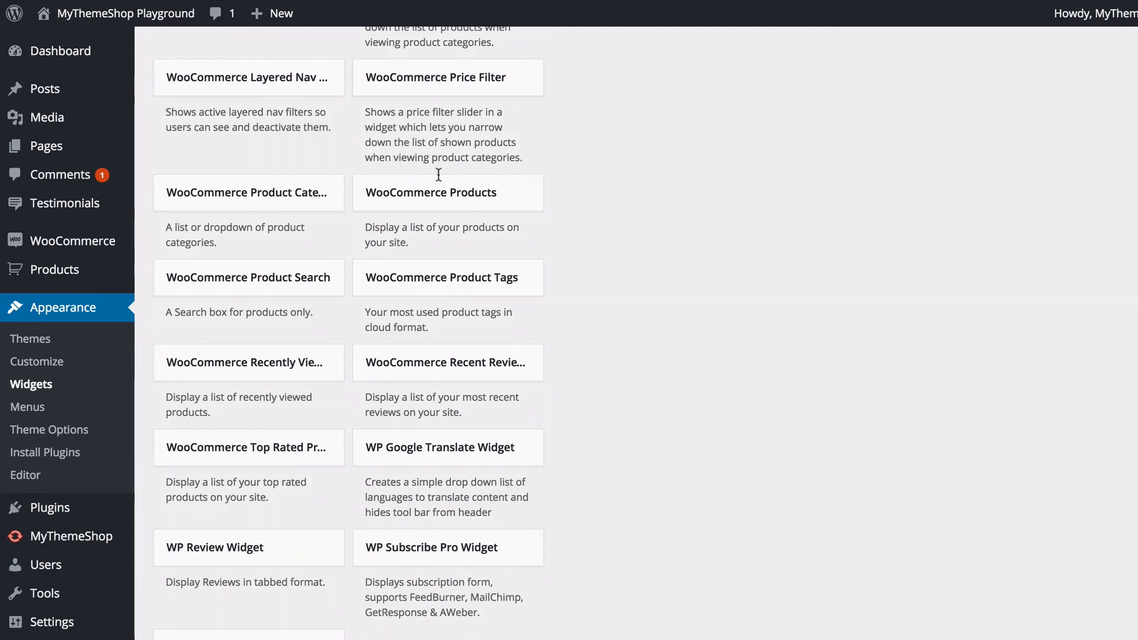
pyautogui.scroll(10, 632, 246)
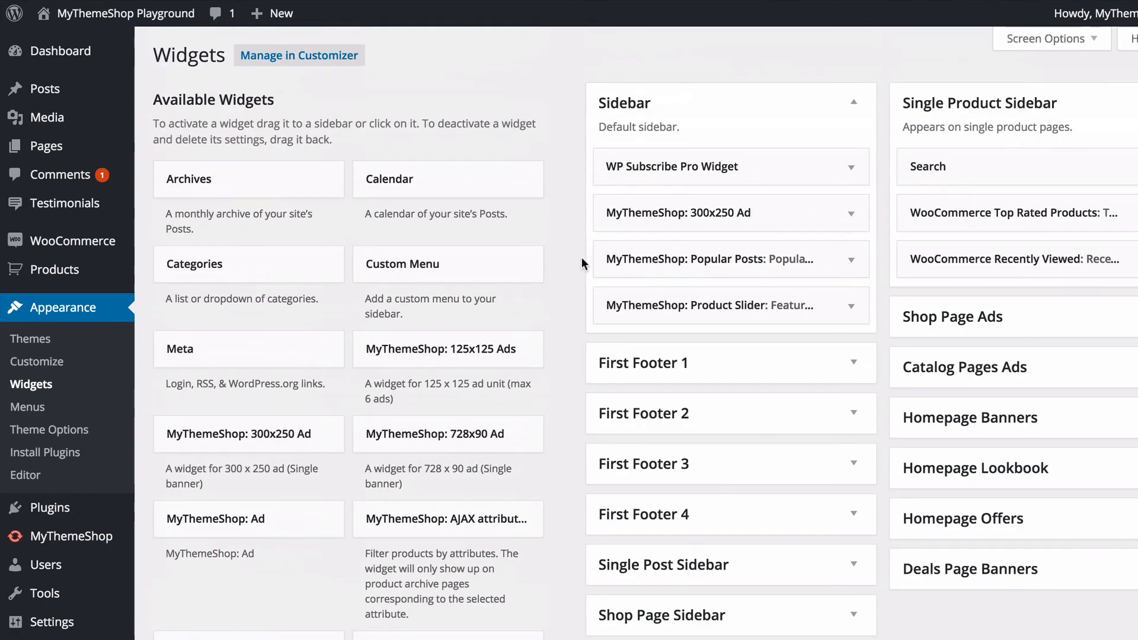
pyautogui.click(830, 106)
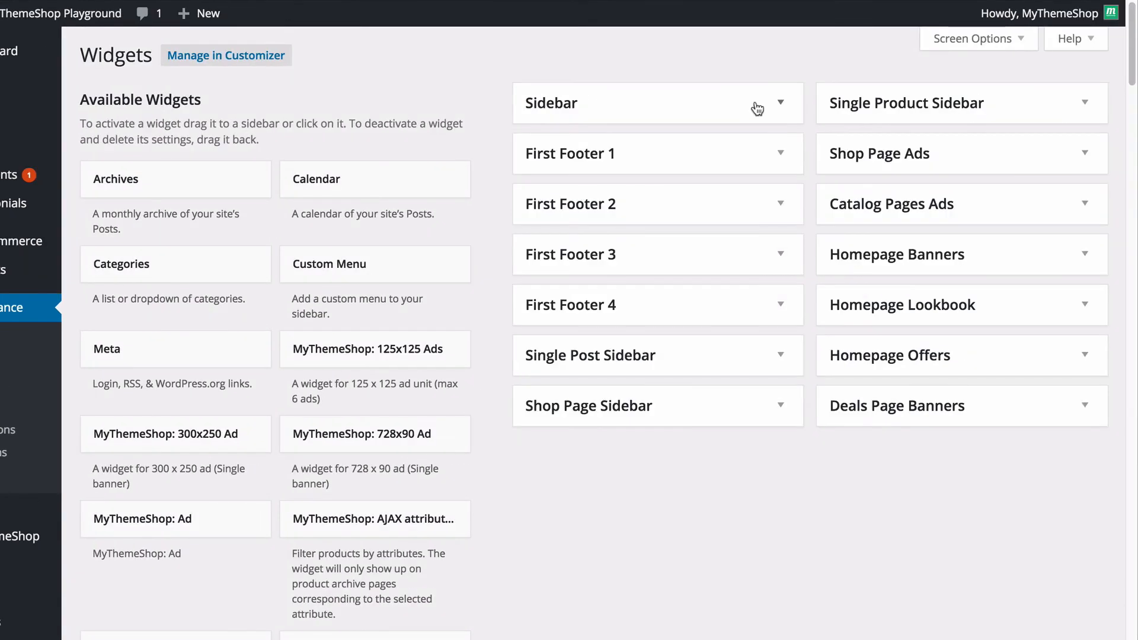
# - Expand the Shop Page Ads area and examine the first MyThemeShop: Ad widget's image, width, link, text and position settings
pyautogui.click(894, 166)
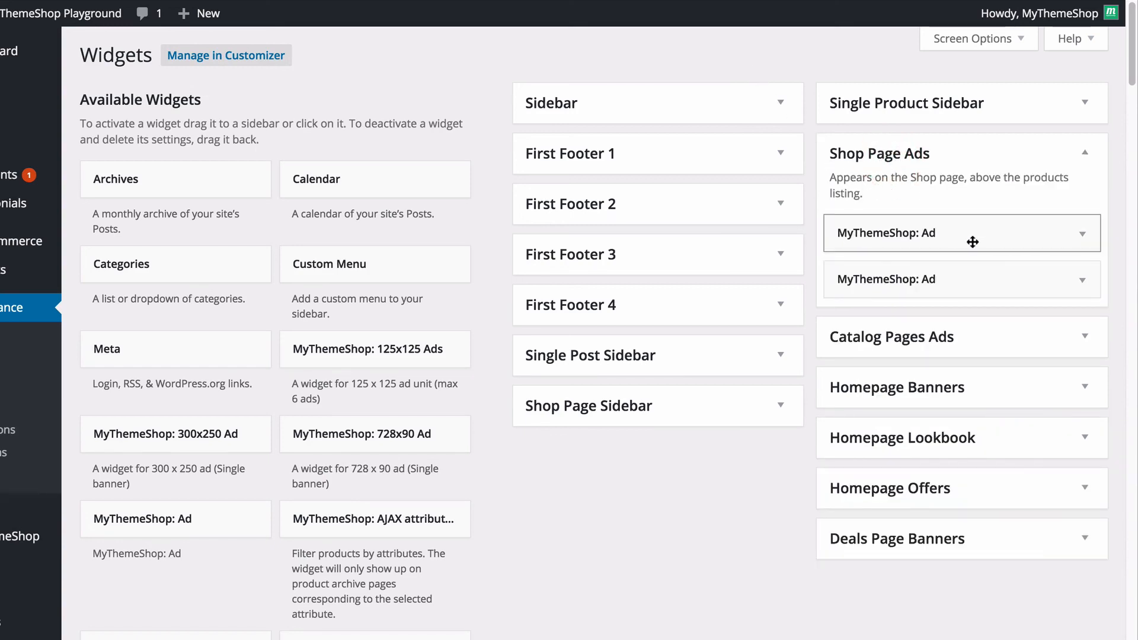
pyautogui.click(1082, 234)
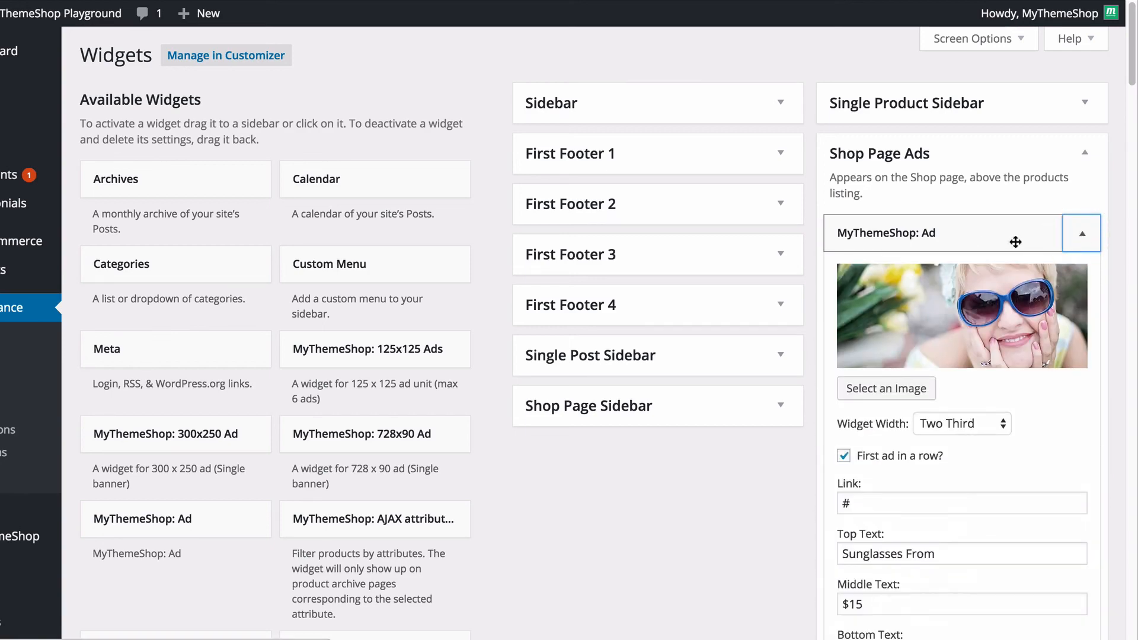
pyautogui.scroll(-1, 977, 250)
pyautogui.scroll(-2, 983, 290)
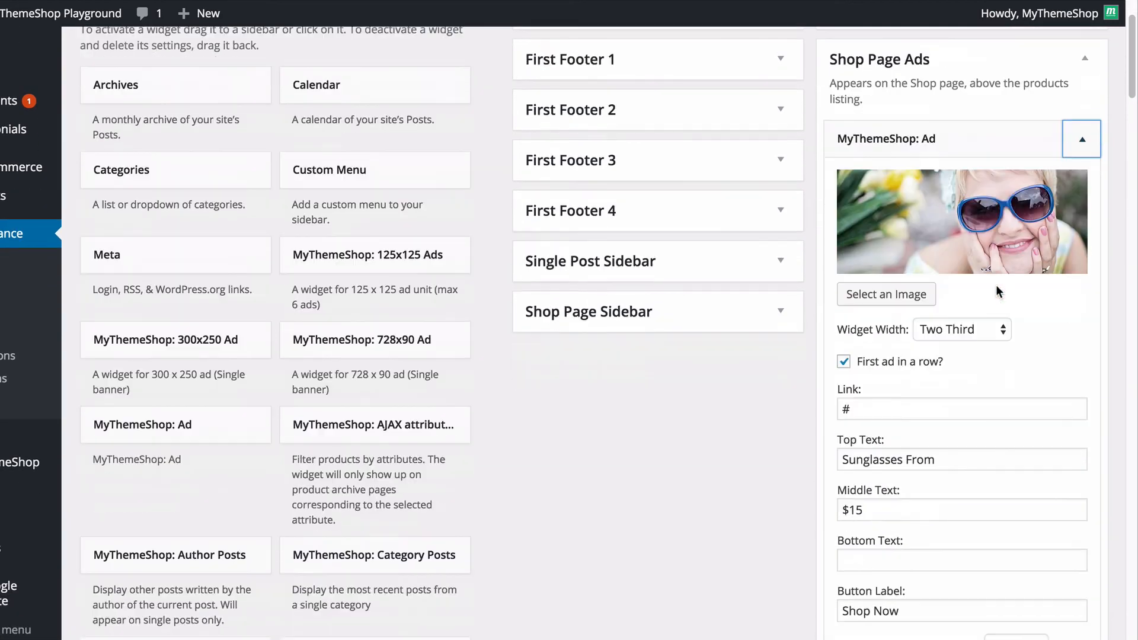
pyautogui.click(997, 327)
pyautogui.click(1079, 318)
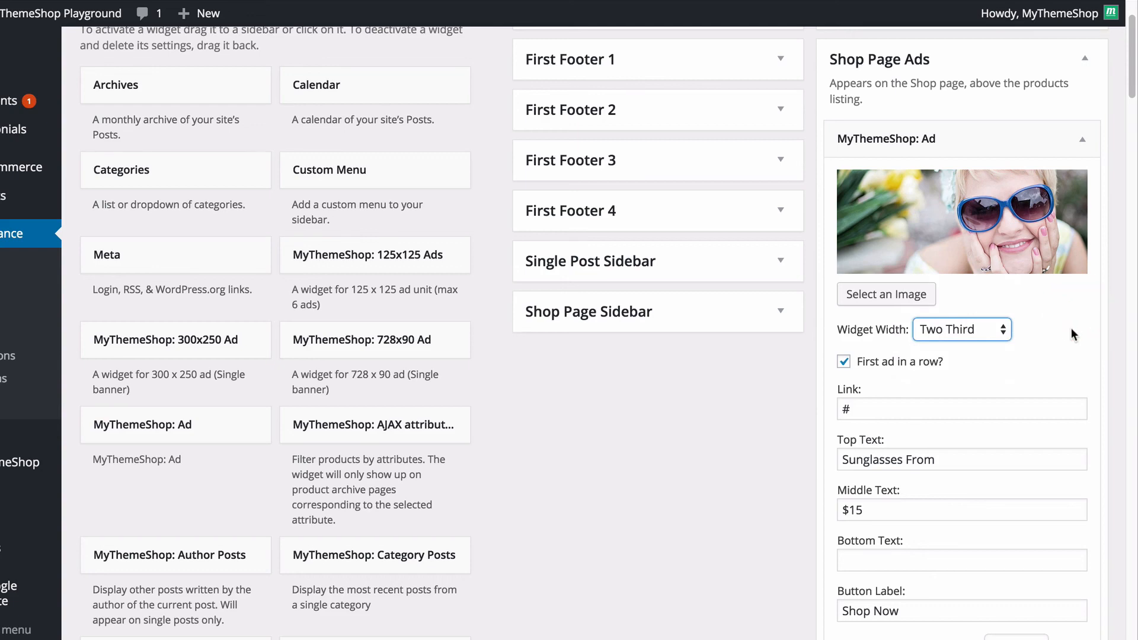
pyautogui.scroll(-3, 1066, 323)
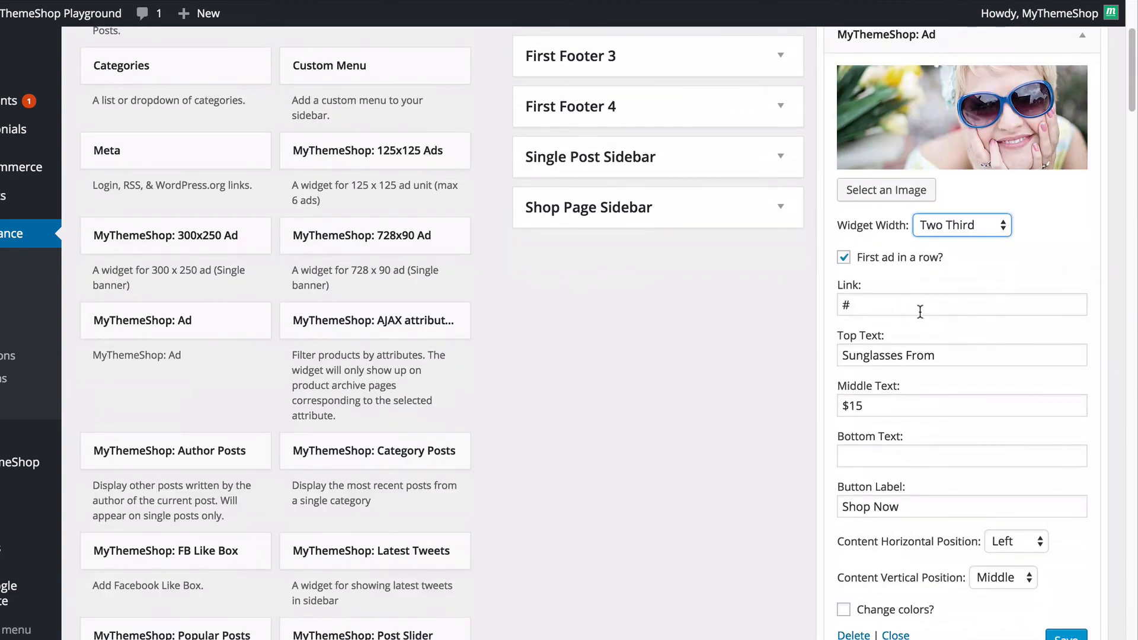
pyautogui.scroll(-9, 954, 355)
pyautogui.scroll(11, 963, 326)
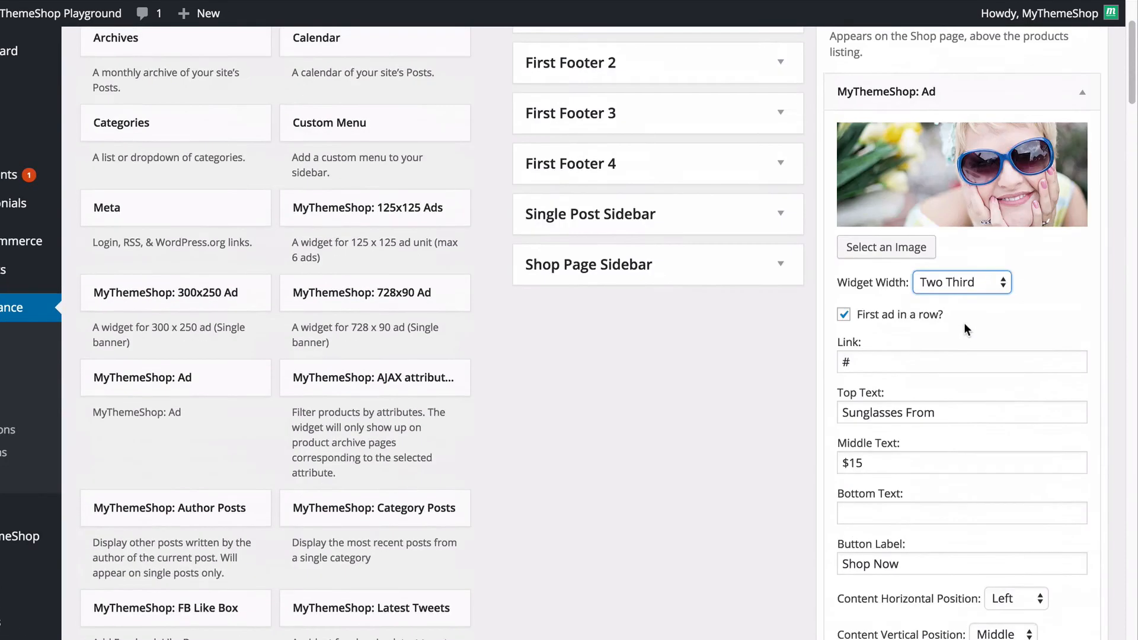
# - Check the second MyThemeShop: Ad widget's settings in Shop Page Ads, and collapse the area
pyautogui.click(1080, 123)
pyautogui.click(1081, 176)
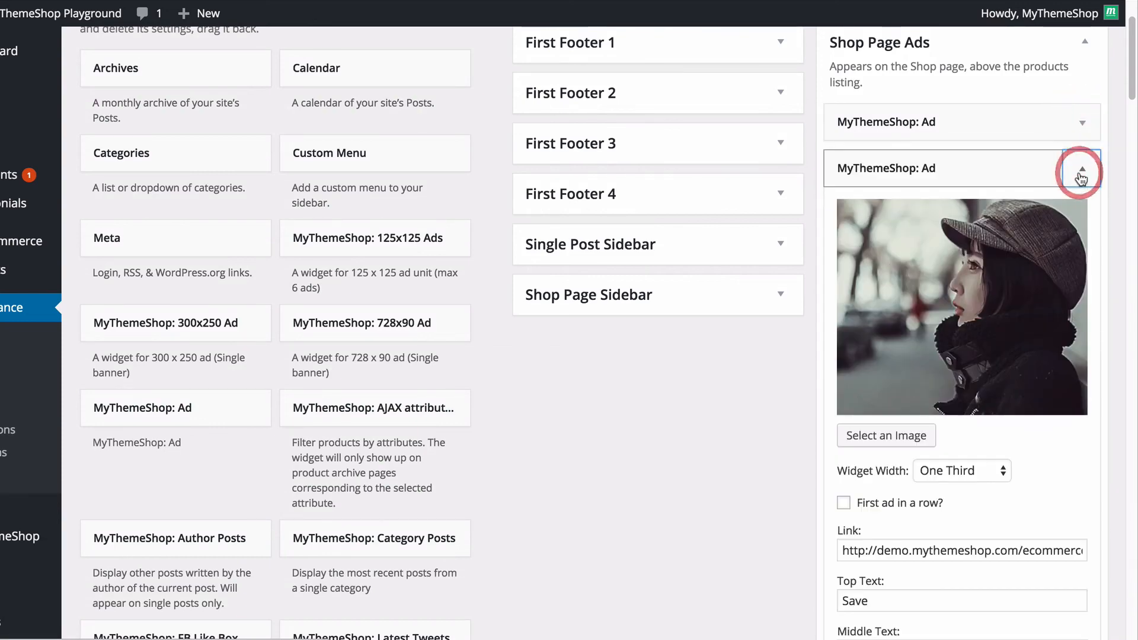
pyautogui.click(1081, 177)
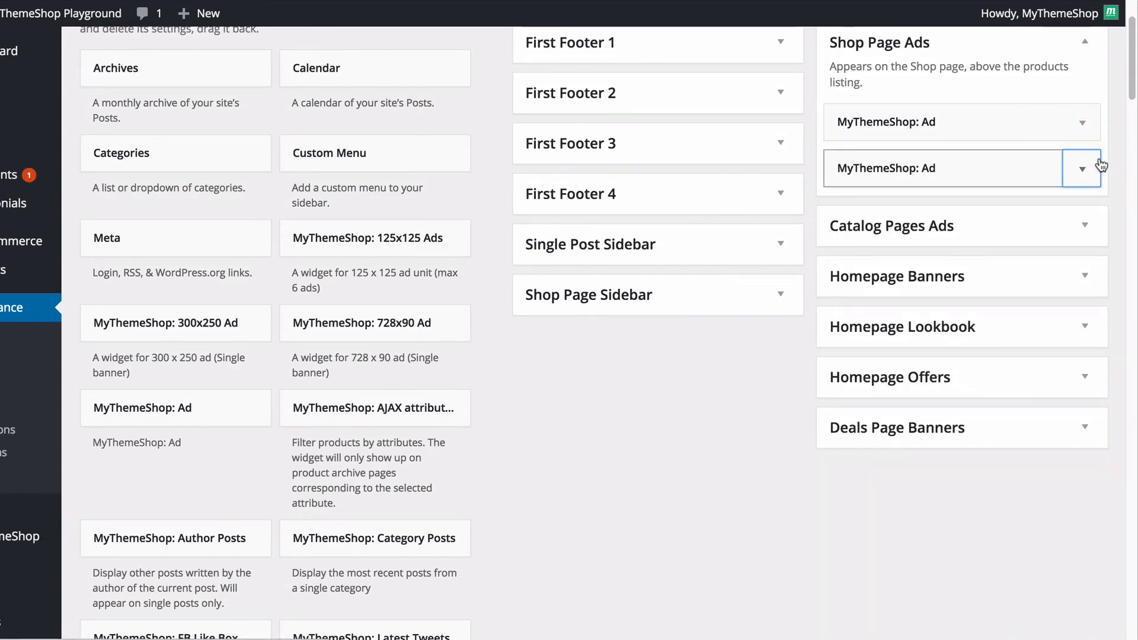
pyautogui.click(1042, 50)
pyautogui.scroll(2, 924, 213)
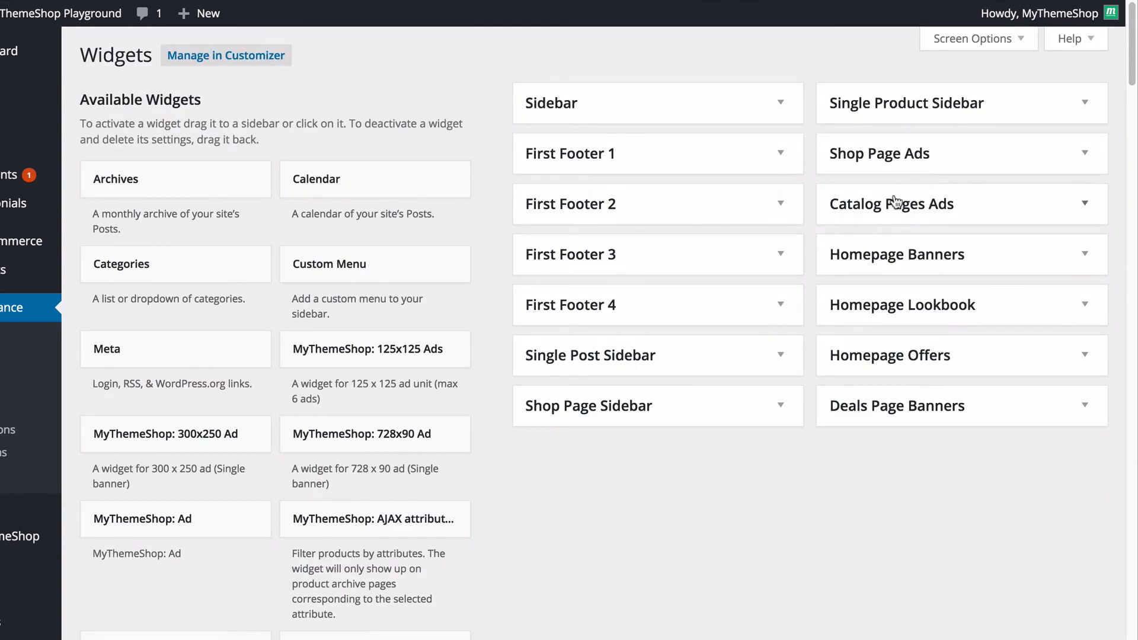